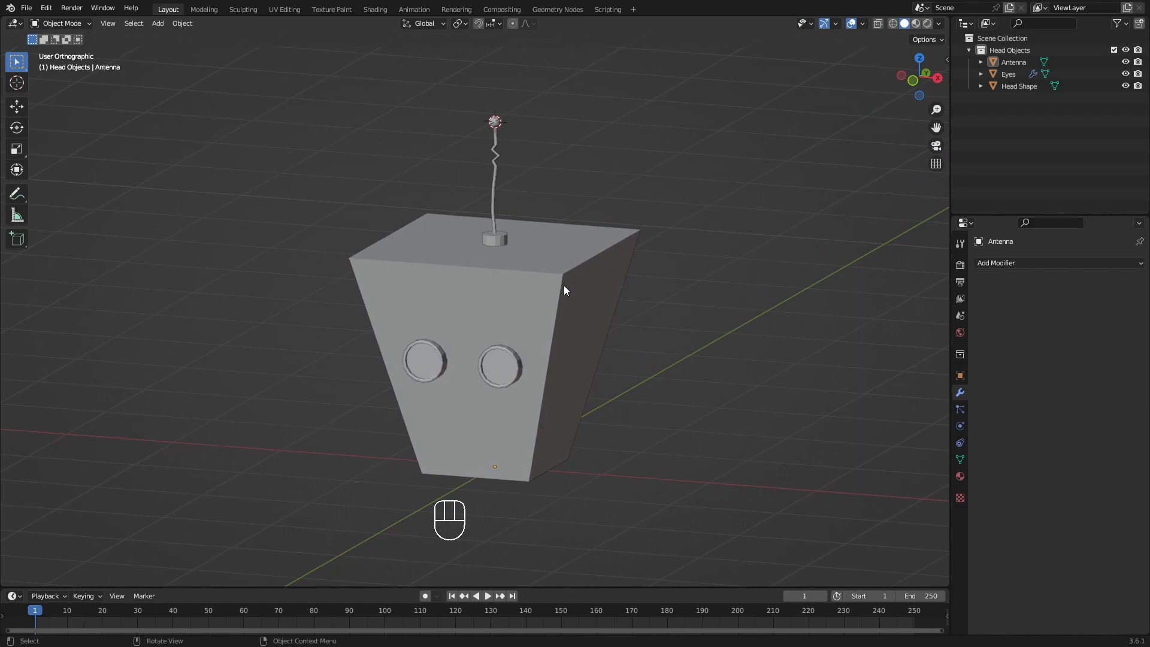
Select the antenna on top of the robot head and enter Edit Mode on it.
scroll(502, 249, up, 5)
shift+middle_drag(517, 251, 514, 344)
shift+middle_drag(533, 198, 500, 231)
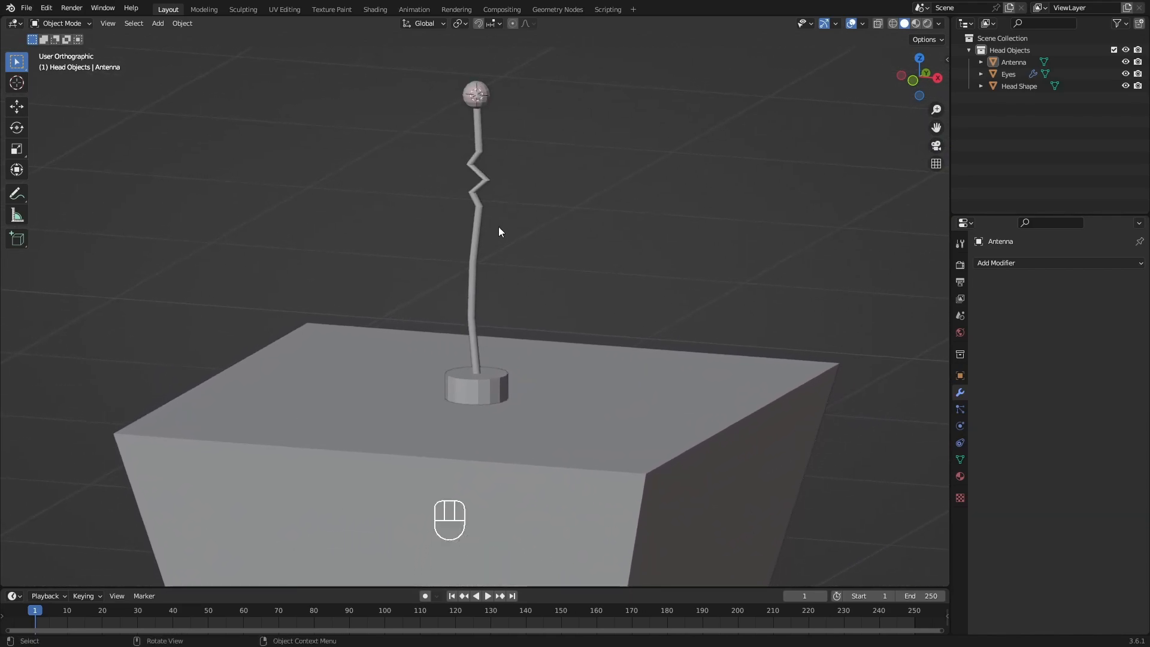
click(482, 388)
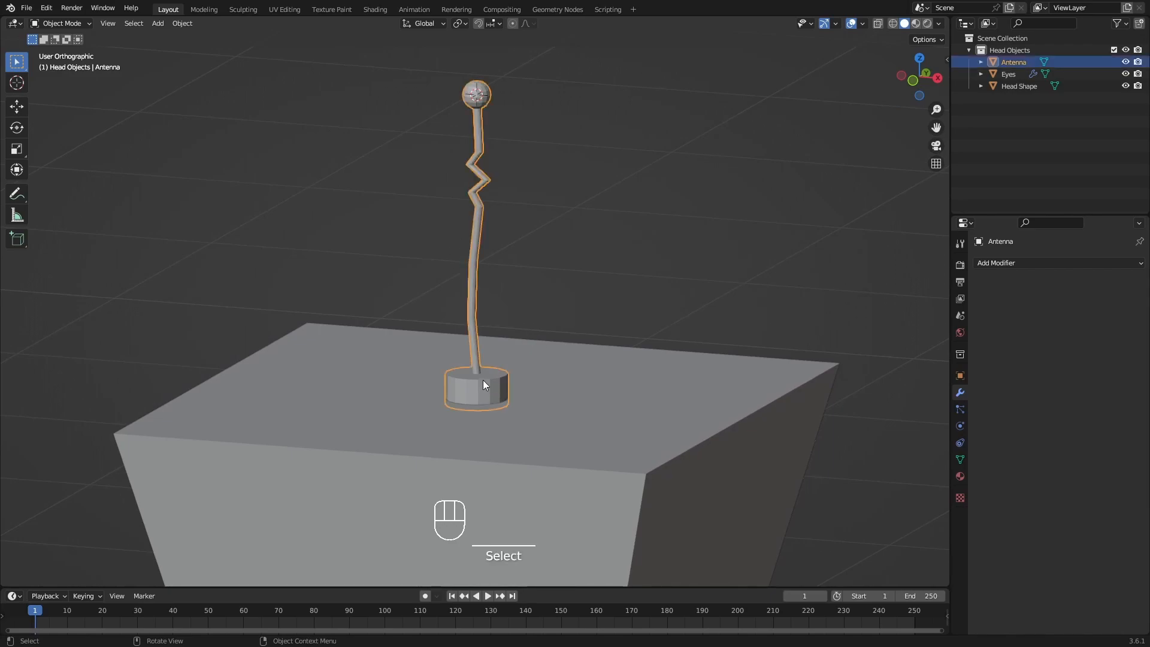
key(Tab)
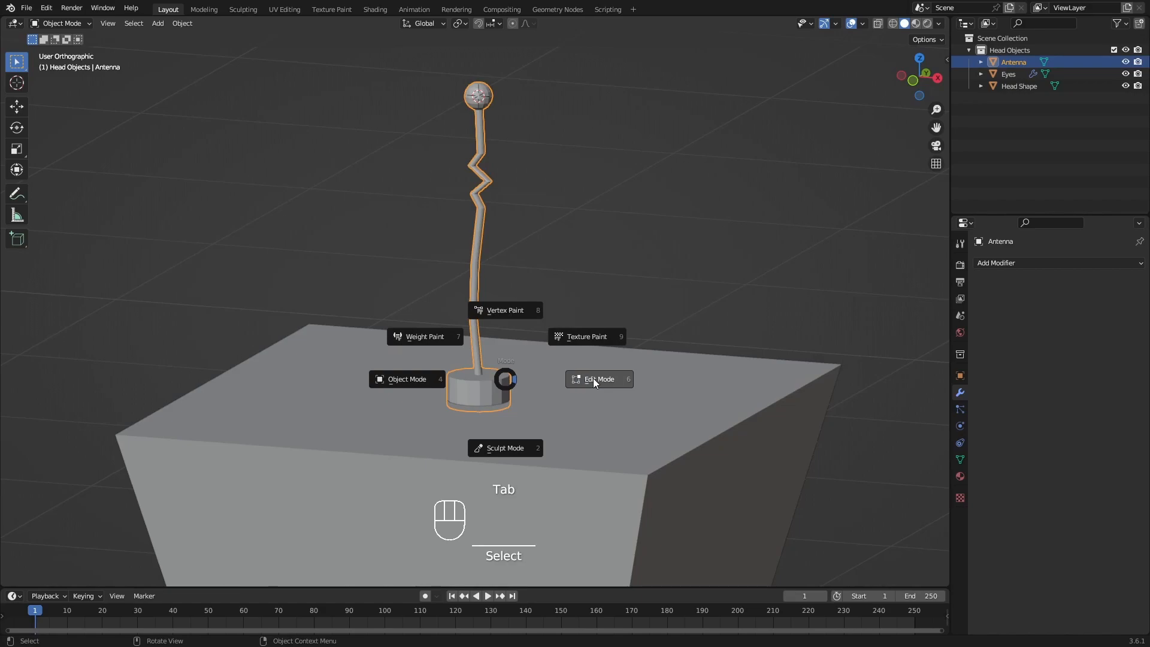
click(593, 378)
Bevel the upper rim edge loop of the antenna's cylindrical base with two segments to round it off.
scroll(531, 386, up, 6)
middle_drag(531, 387, 541, 399)
key(2)
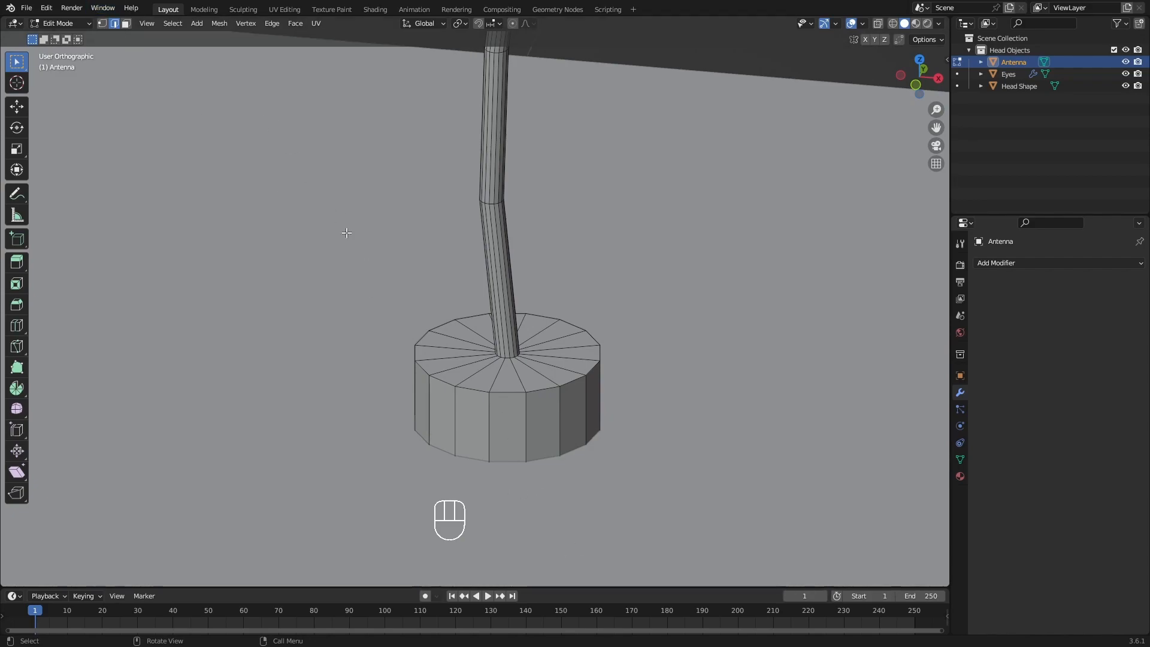
alt+click(509, 392)
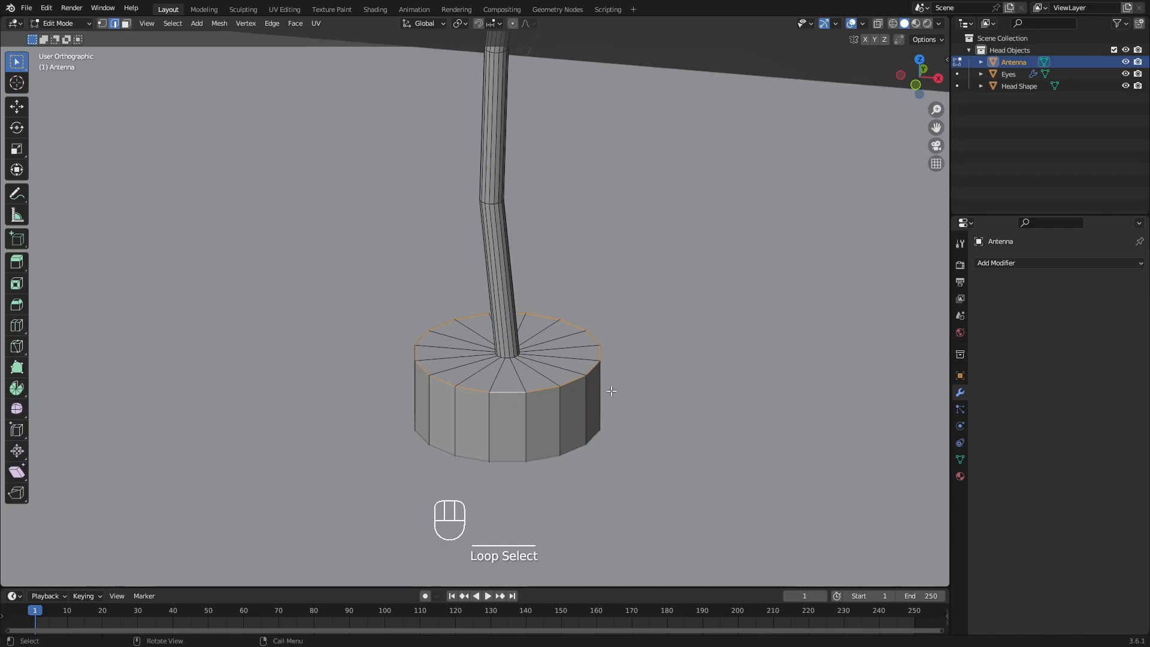
shift+middle_drag(579, 344, 544, 333)
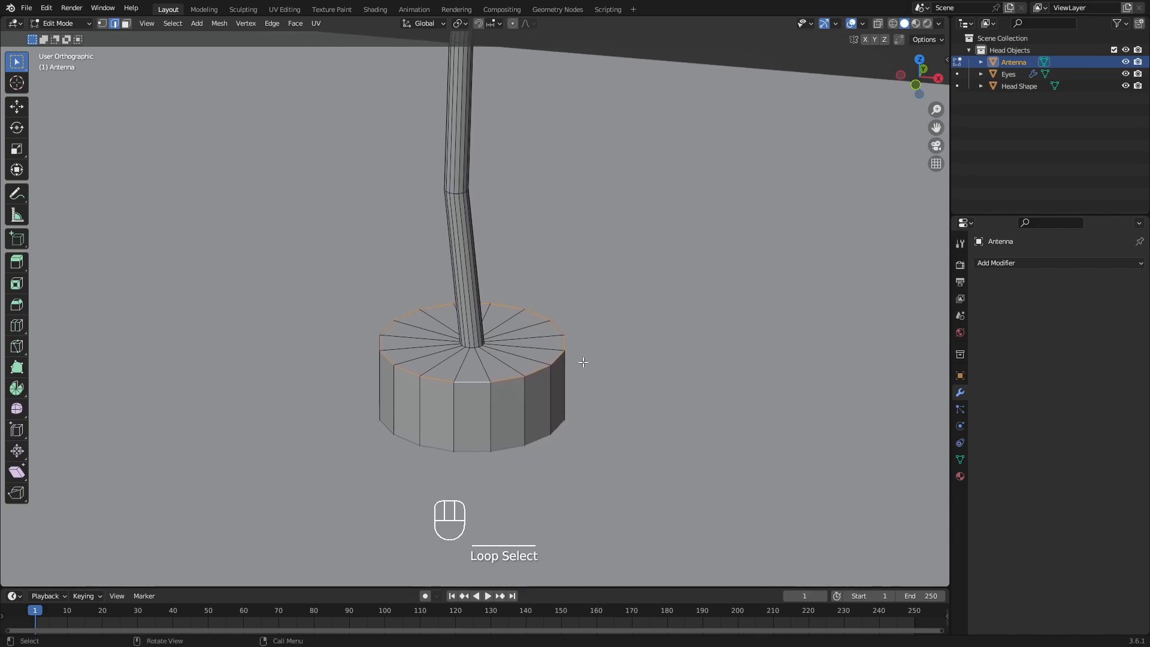
key(ctrl+b)
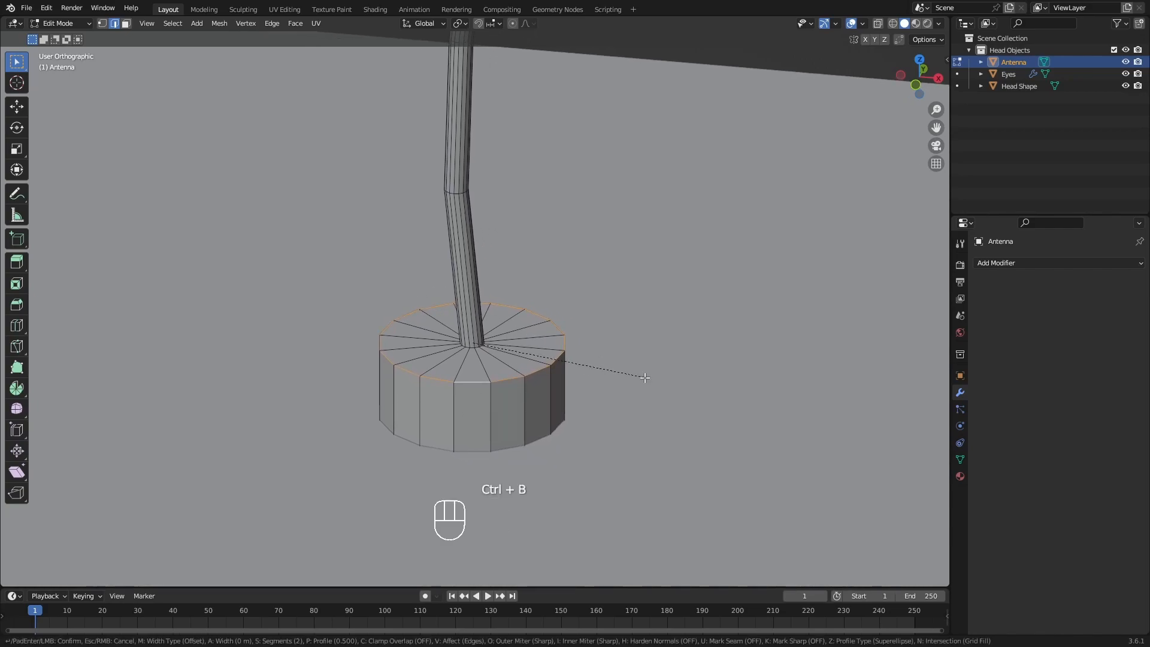
click(673, 401)
middle_drag(674, 401, 494, 340)
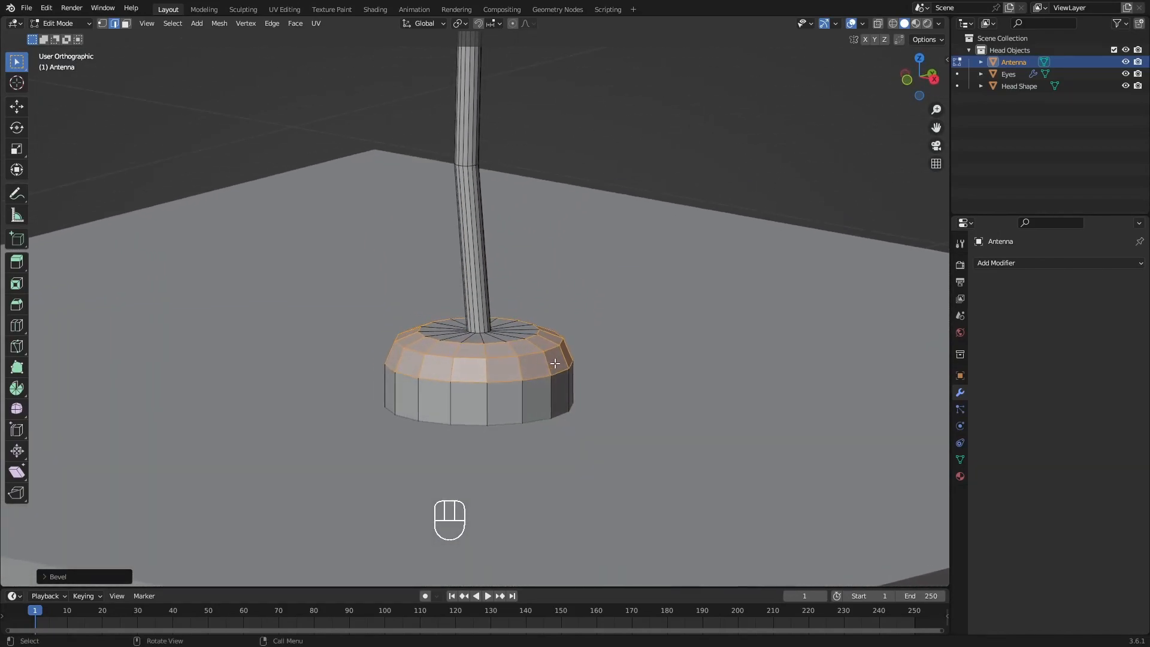
Select the whole linked ball at the antenna's tip and hide it to expose the rod's end.
scroll(550, 346, down, 2)
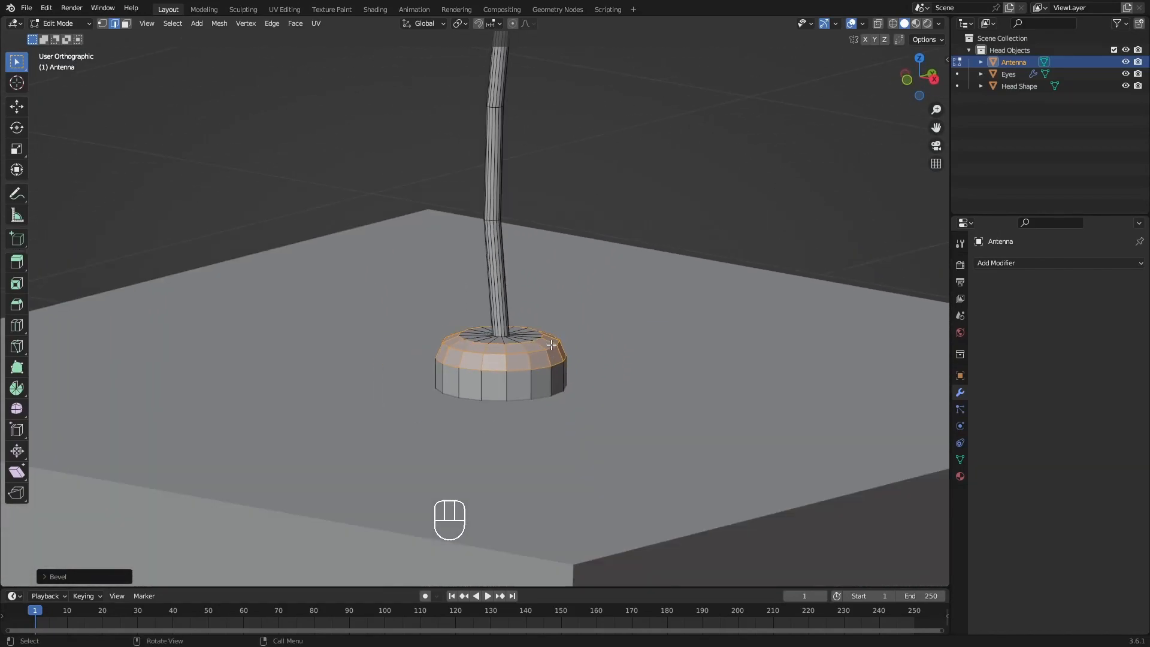
shift+middle_drag(530, 255, 511, 392)
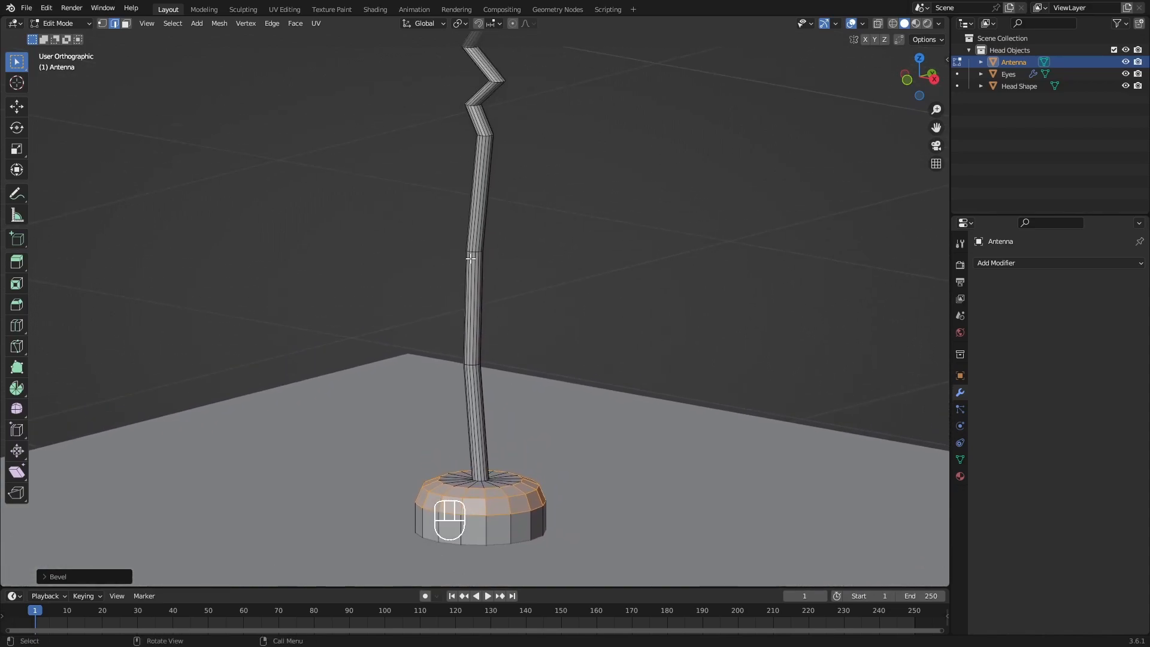
shift+middle_drag(470, 49, 449, 299)
shift+middle_drag(478, 215, 487, 273)
scroll(466, 240, up, 2)
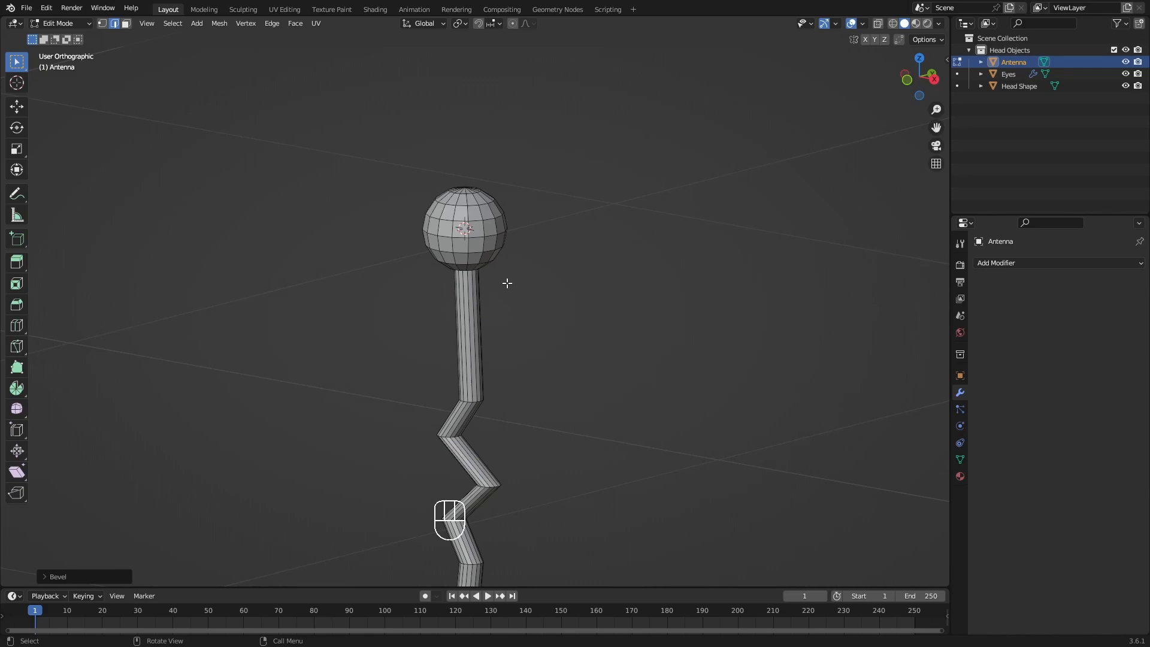
shift+middle_drag(514, 257, 512, 317)
scroll(476, 191, up, 3)
shift+middle_drag(548, 237, 534, 272)
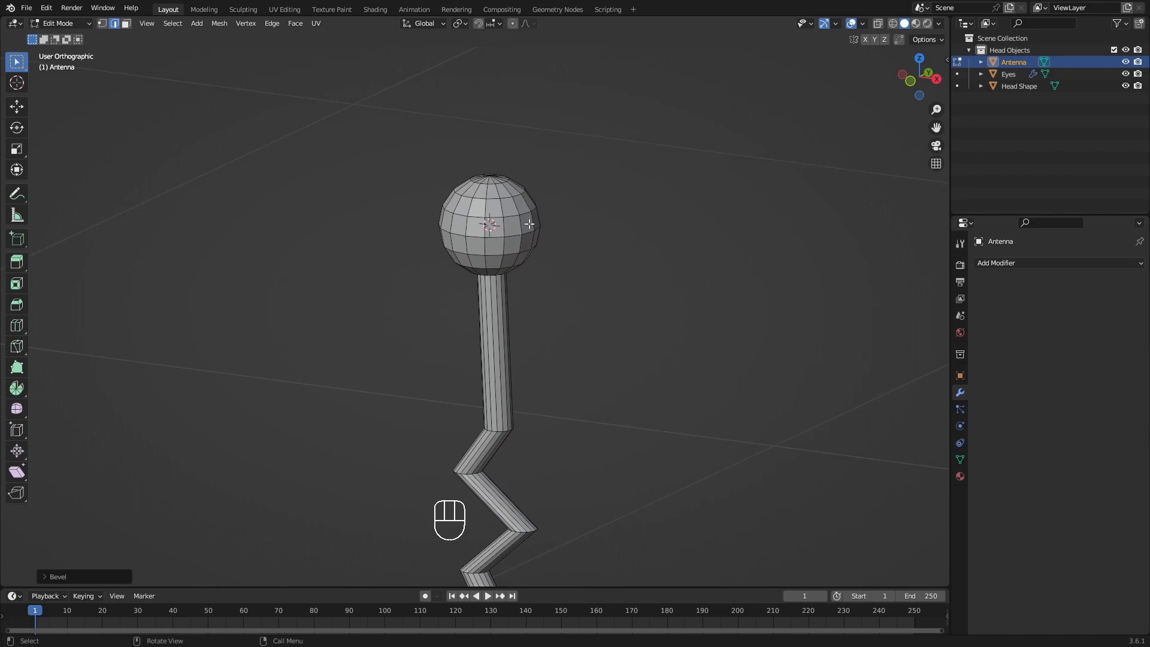
key(l)
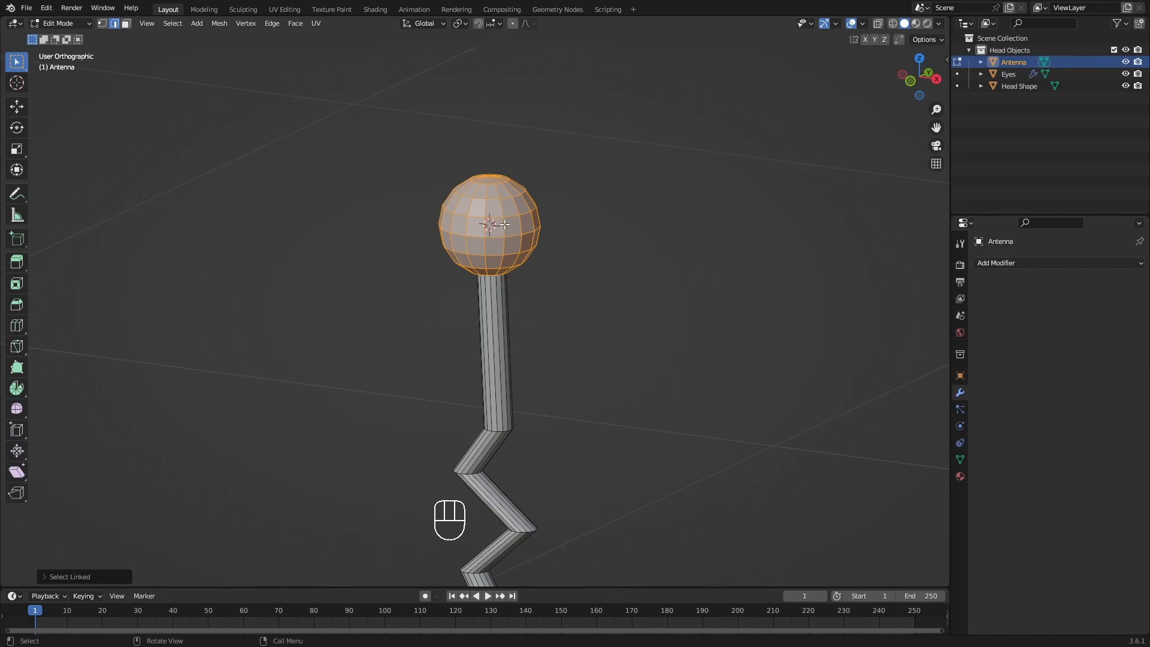
shift+middle_drag(616, 226, 516, 270)
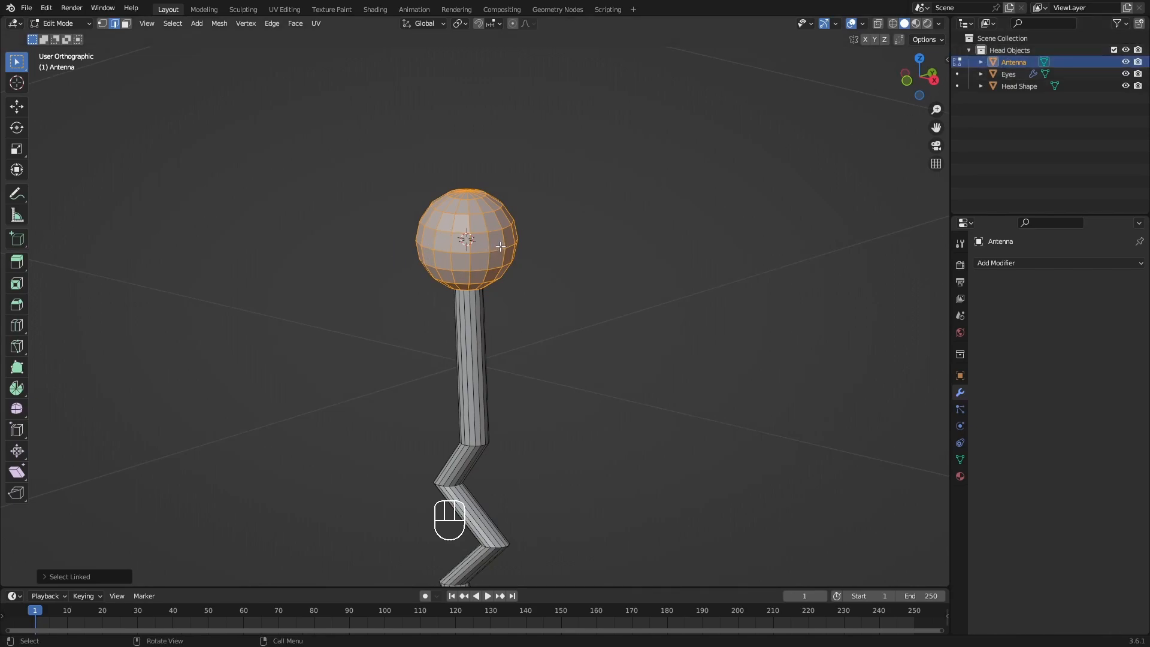
key(h)
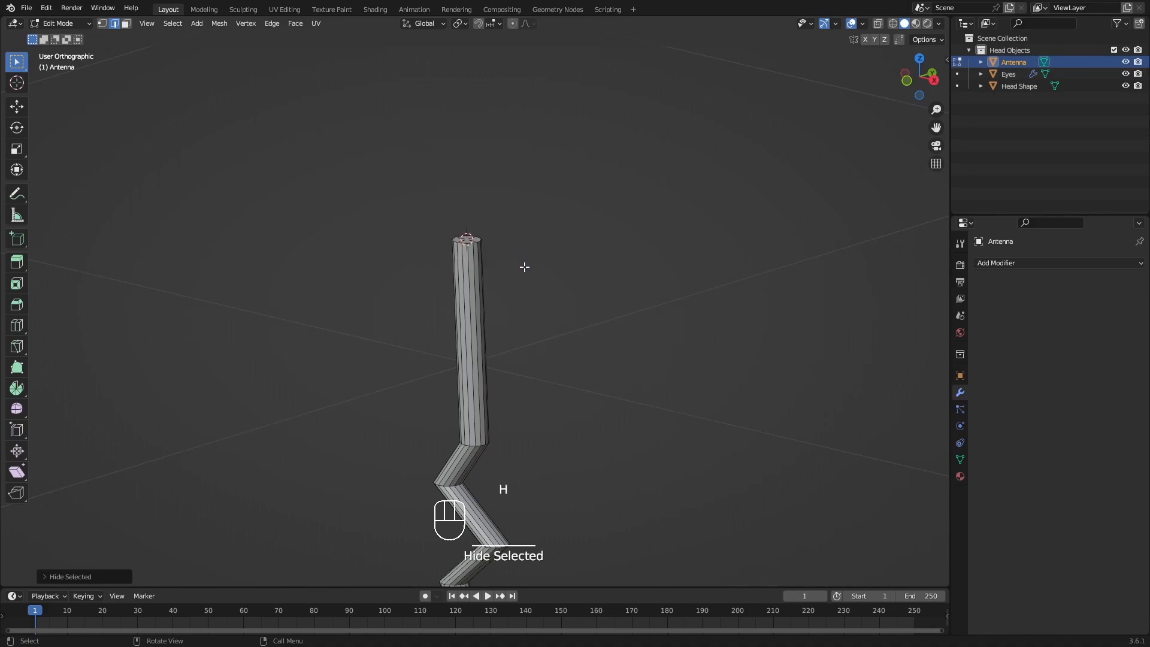
Delete the cap face at the upper end of the antenna rod.
middle_drag(493, 247, 502, 273)
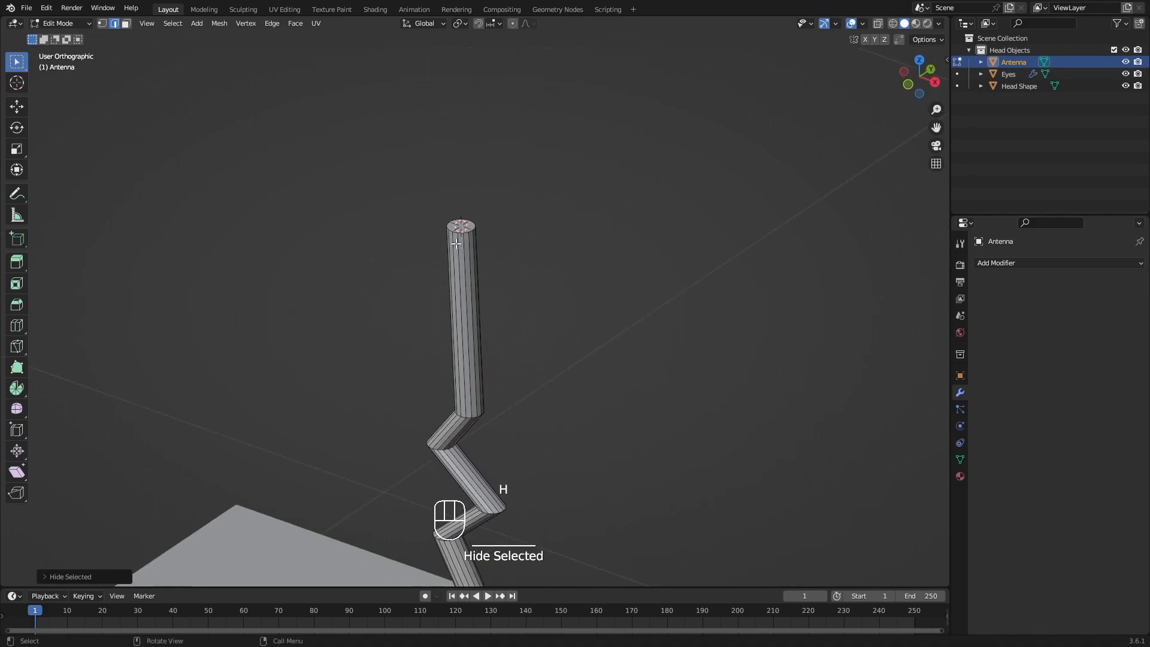
scroll(445, 220, up, 3)
scroll(458, 220, up, 5)
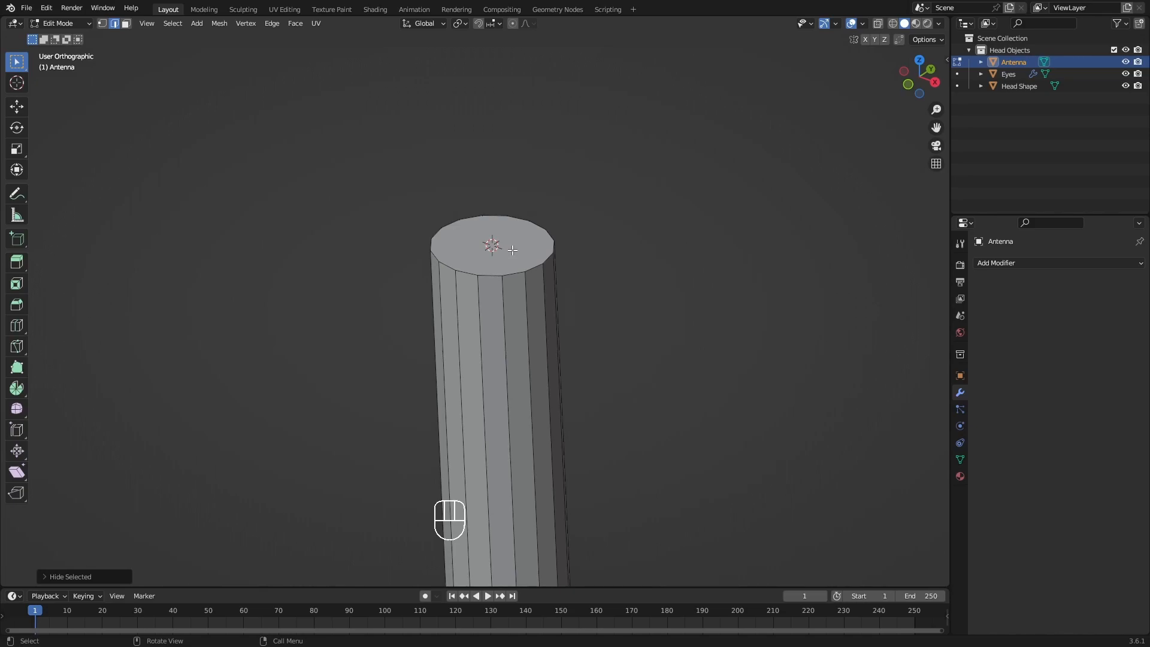
key(3)
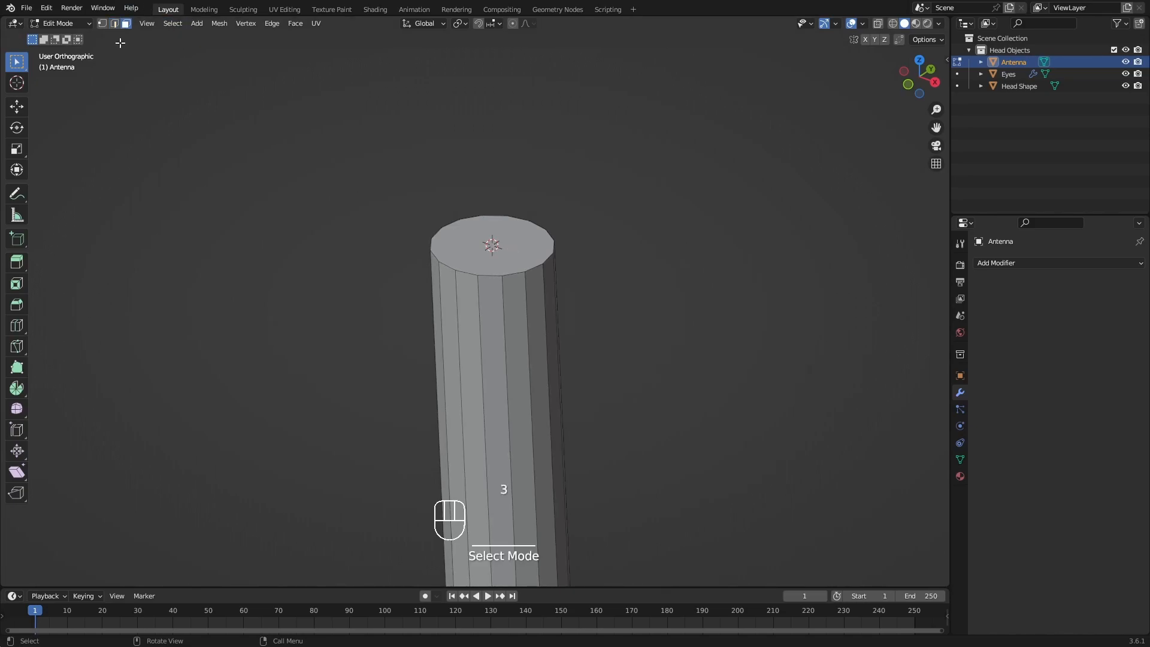
click(521, 246)
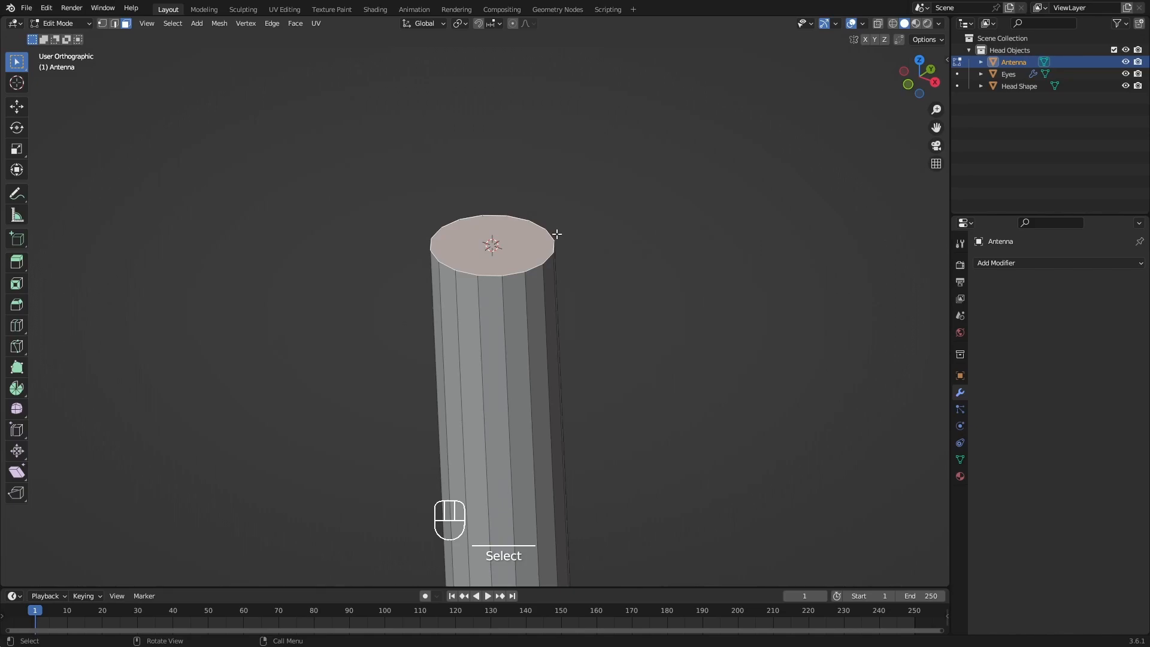
key(x)
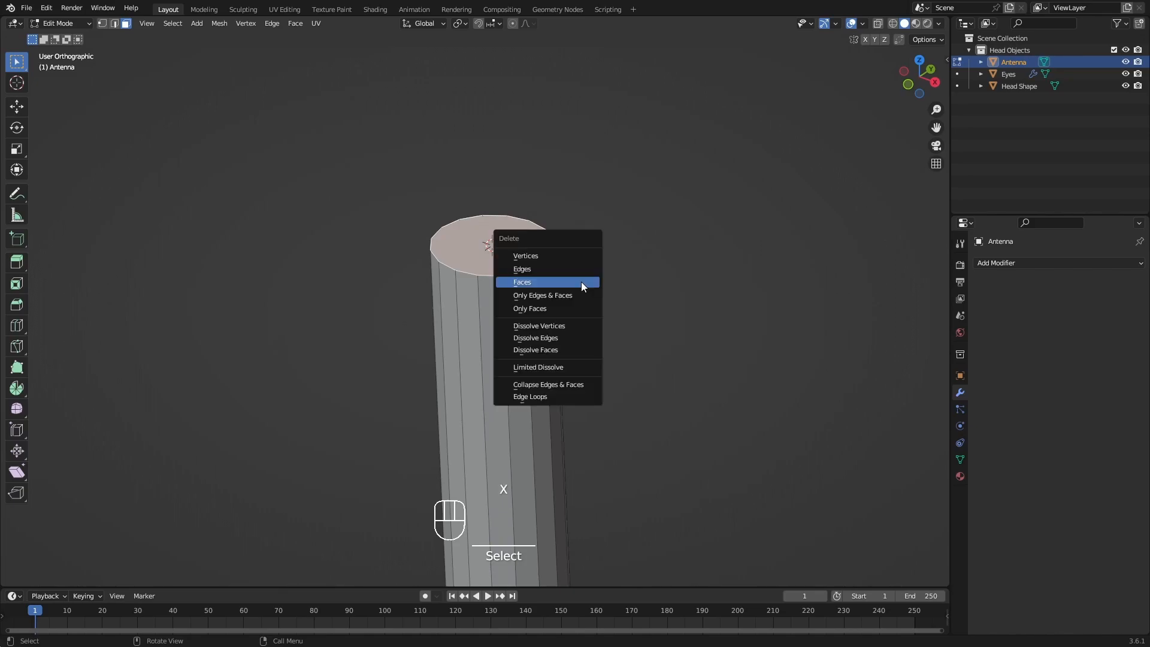
click(528, 283)
Undo the deletion of the rod's cap face and the hiding of the ball.
scroll(531, 282, down, 6)
shift+middle_drag(616, 272, 716, 107)
scroll(685, 254, down, 4)
shift+middle_drag(712, 392, 621, 158)
middle_drag(562, 421, 604, 435)
key(ctrl+z)
key(ctrl+z)
key(ctrl+z)
key(ctrl+z)
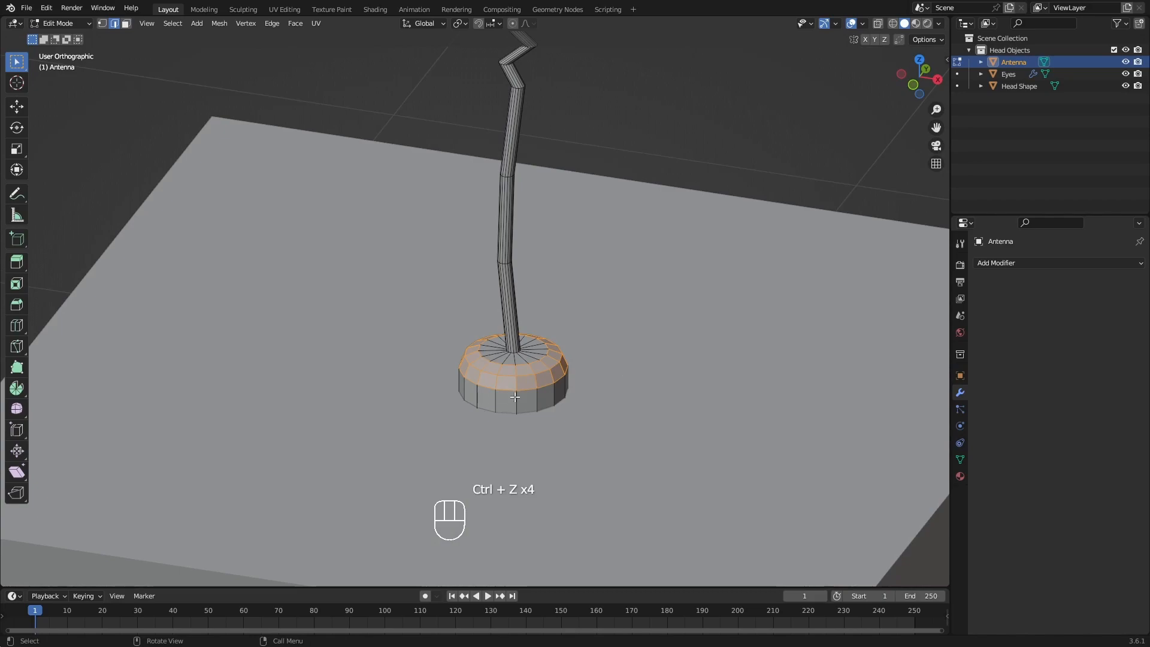
Clear the mesh selection, then select only the linked ball at the antenna's tip and hide it.
shift+middle_drag(576, 305, 581, 386)
scroll(557, 361, down, 5)
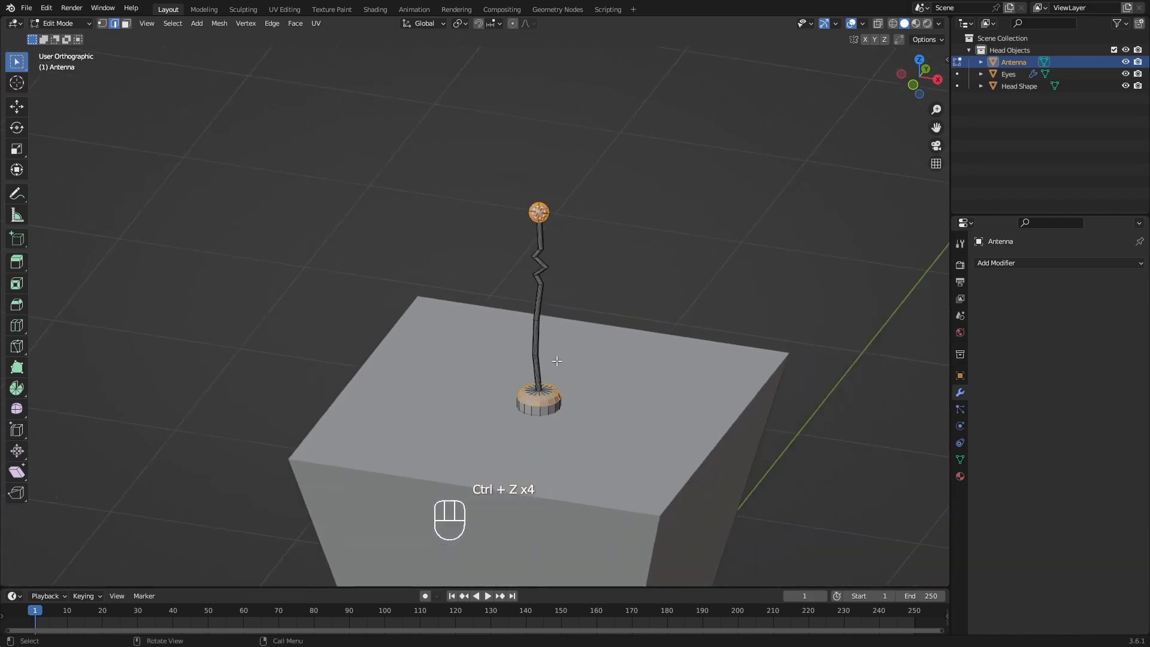
scroll(557, 361, up, 4)
key(alt+a)
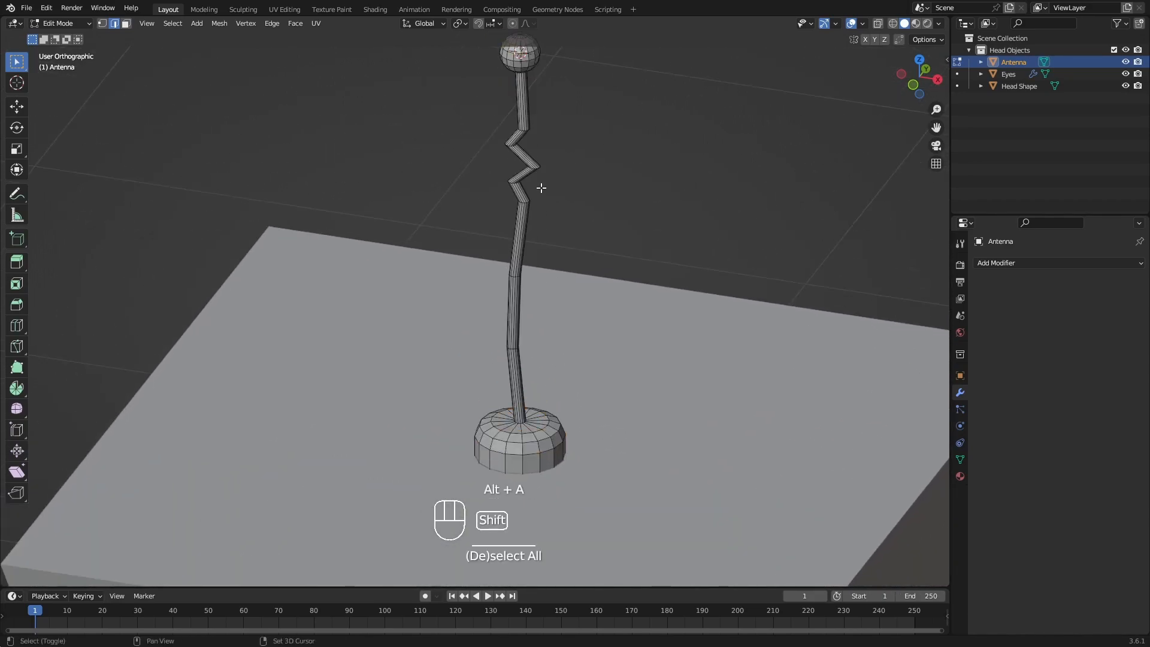
shift+middle_drag(538, 185, 529, 308)
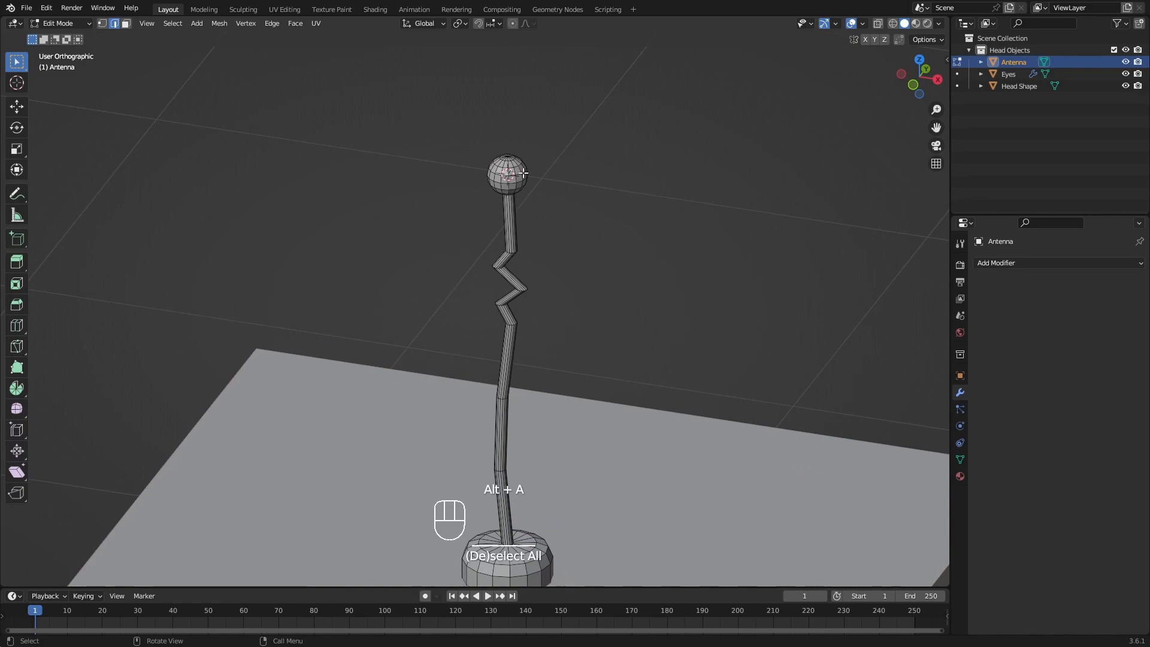
key(l)
key(h)
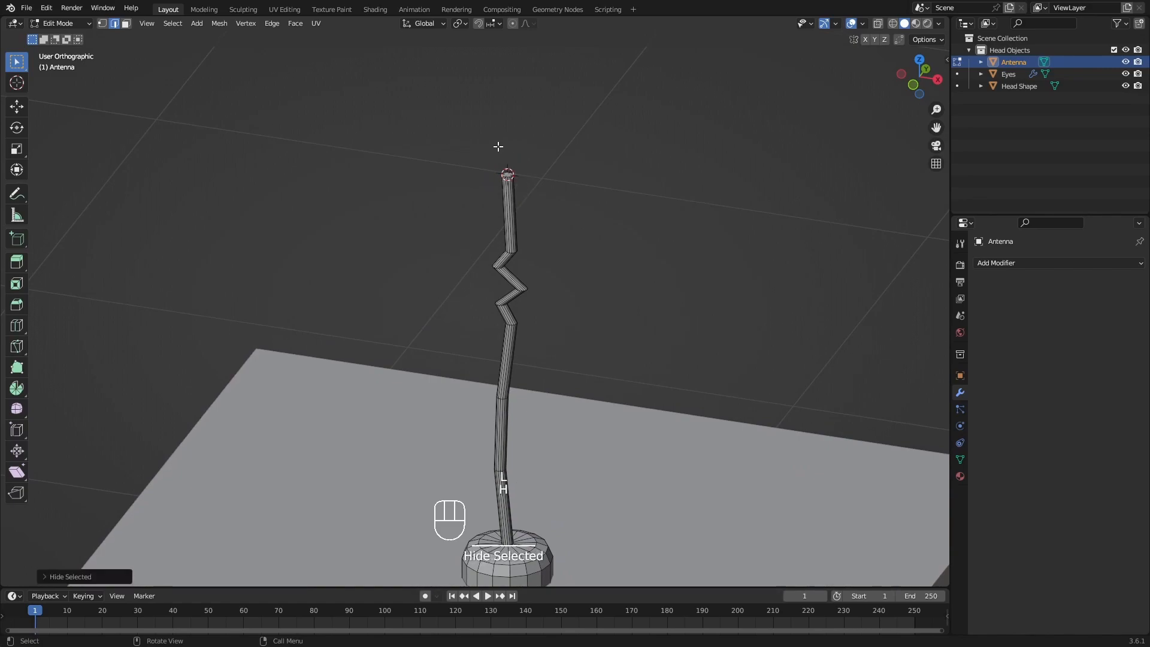
Delete the cap face at the upper end of the antenna rod in face select mode.
scroll(527, 174, up, 6)
middle_drag(519, 185, 520, 199)
click(514, 351)
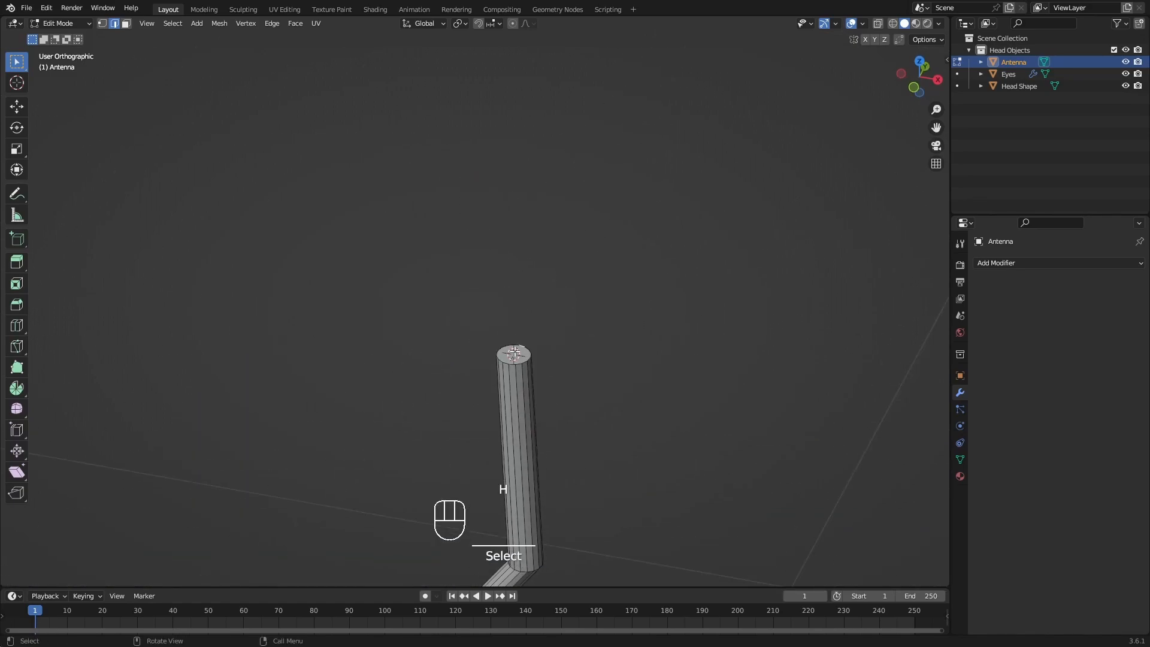
key(3)
click(516, 355)
shift+middle_drag(555, 388, 546, 377)
key(x)
click(546, 377)
scroll(535, 378, down, 7)
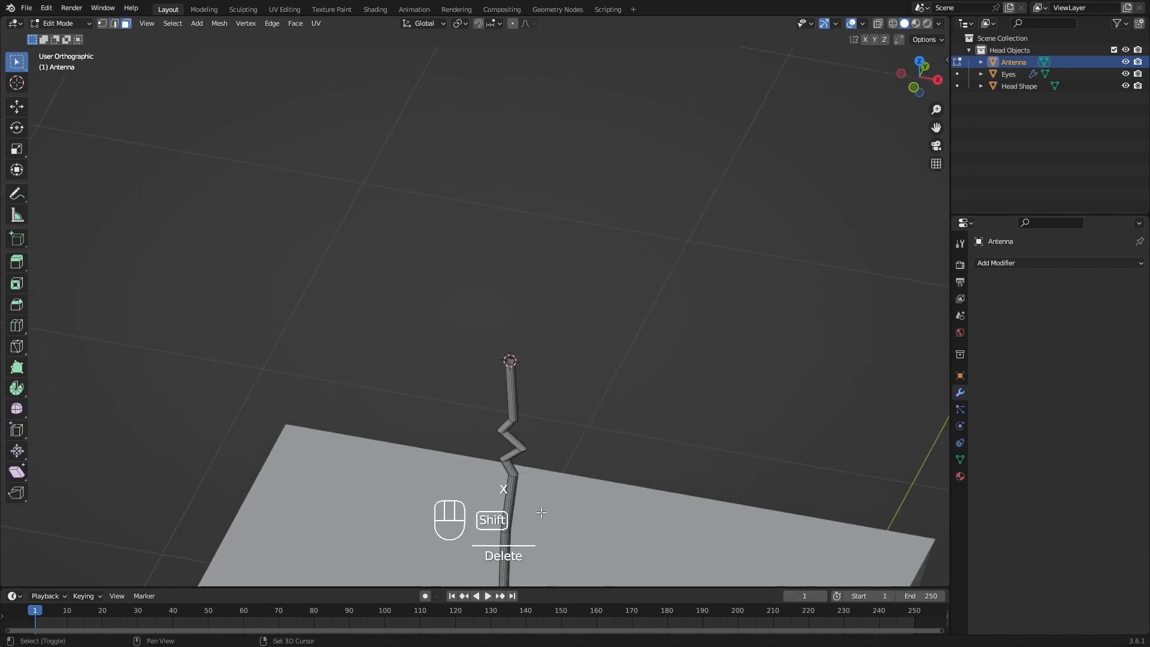
Isolate the antenna in Local View, delete the underside face of its base, and return to the full scene.
shift+middle_drag(537, 507, 482, 334)
shift+middle_drag(476, 495, 505, 383)
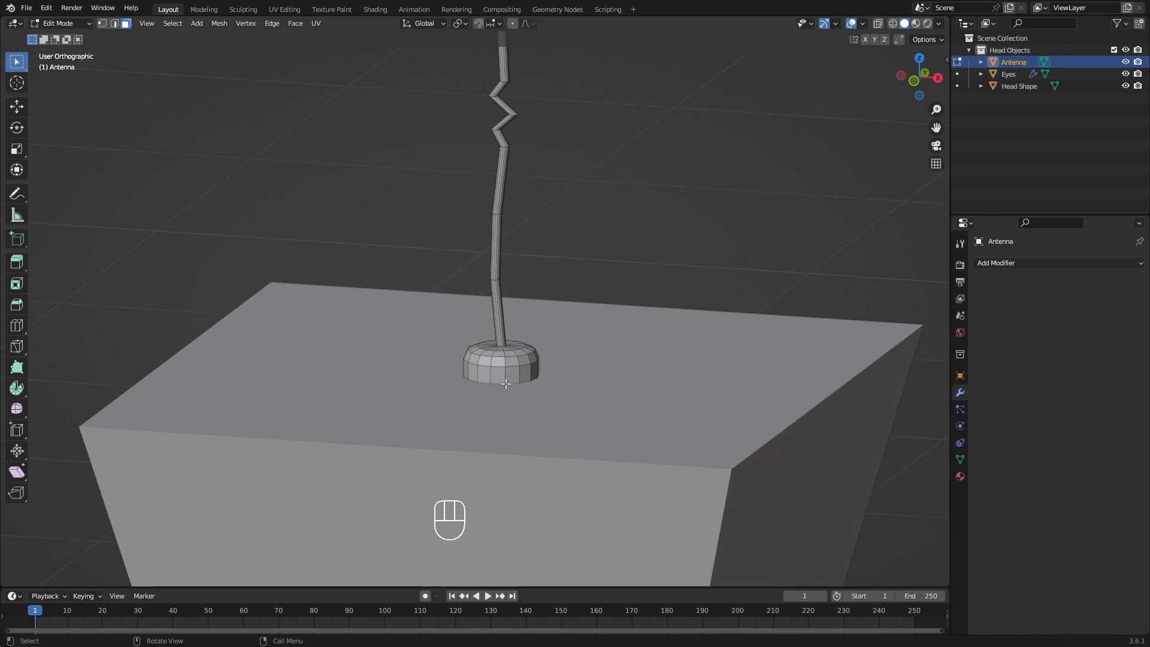
key(slash)
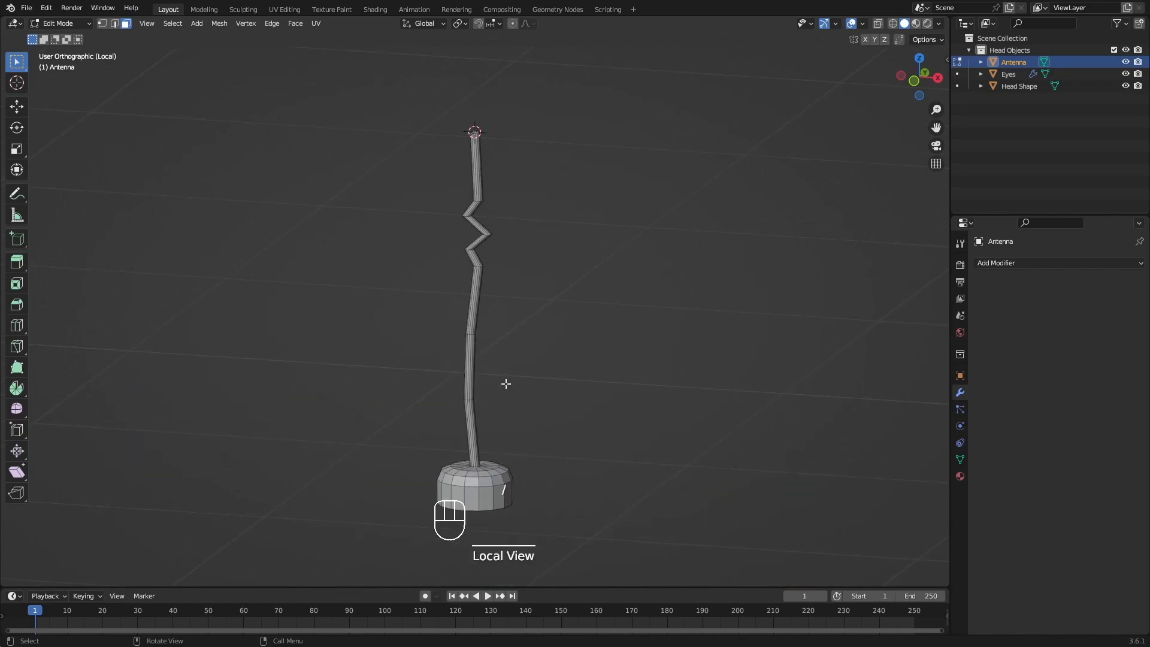
shift+middle_drag(505, 446, 506, 359)
mouse_move(473, 426)
middle_down()
mouse_move(472, 332)
mouse_move(455, 438)
mouse_move(487, 434)
middle_up()
click(461, 444)
key(x)
click(487, 434)
middle_drag(498, 384, 514, 450)
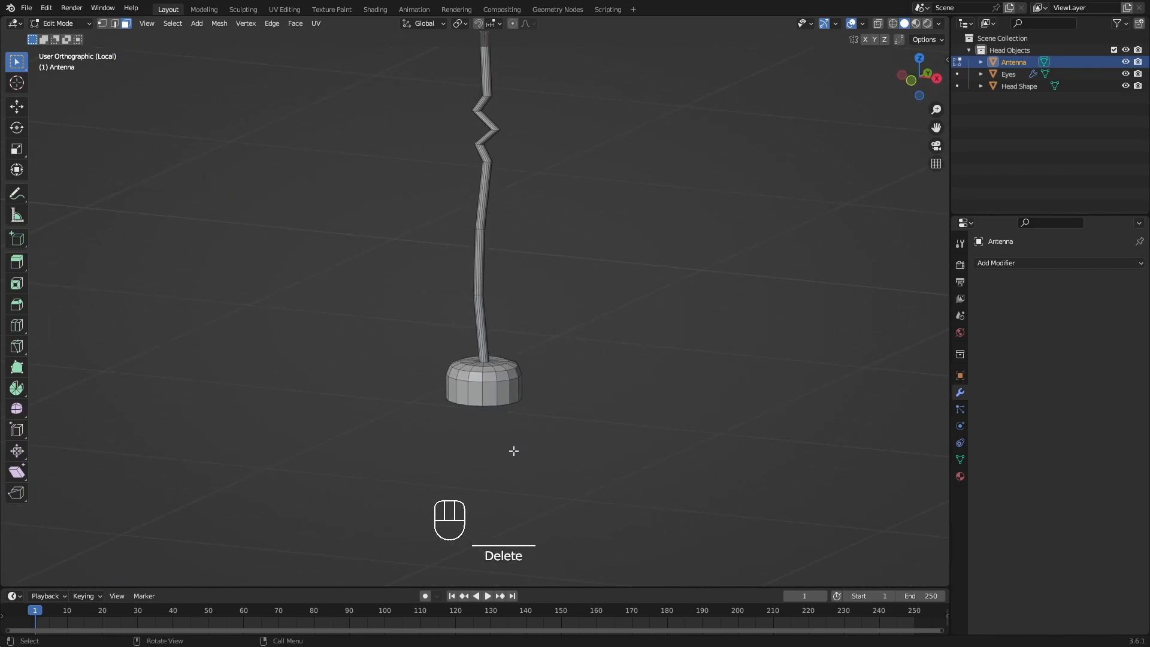
key(slash)
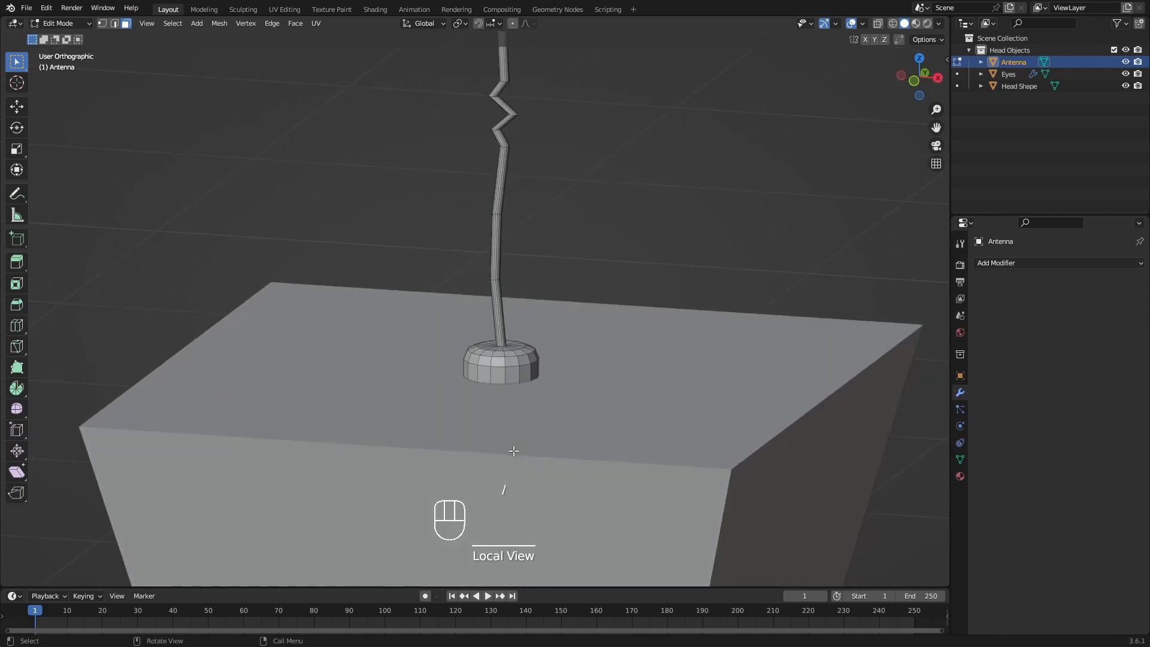
Reveal the hidden ball at the antenna's tip again.
scroll(524, 416, down, 1)
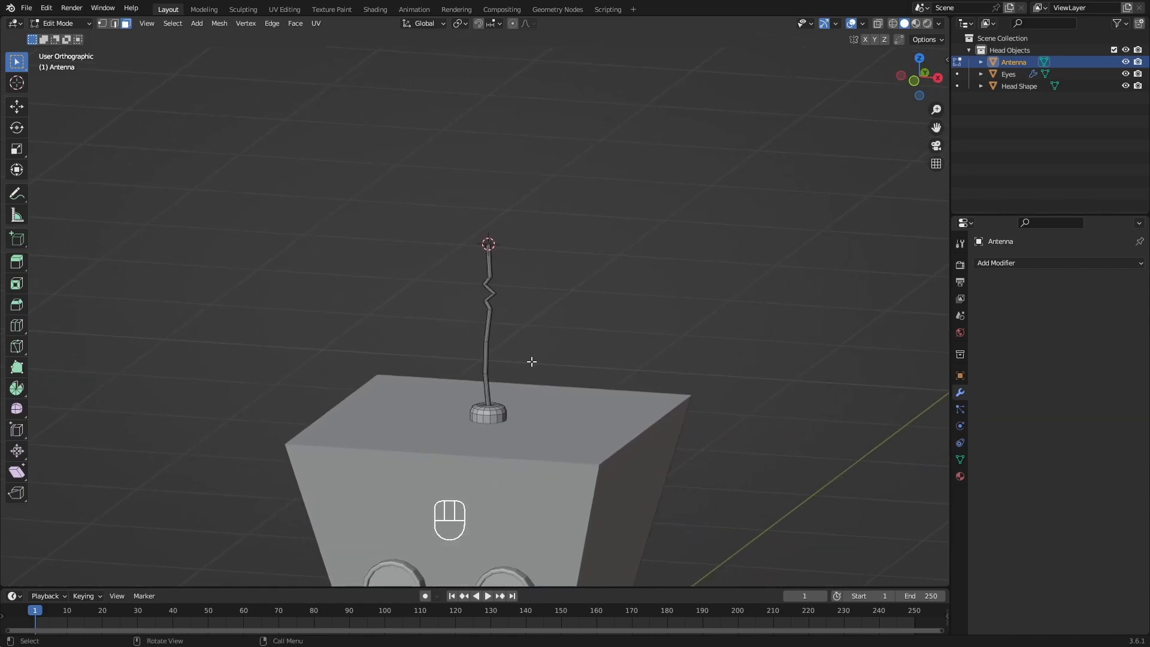
scroll(492, 240, up, 2)
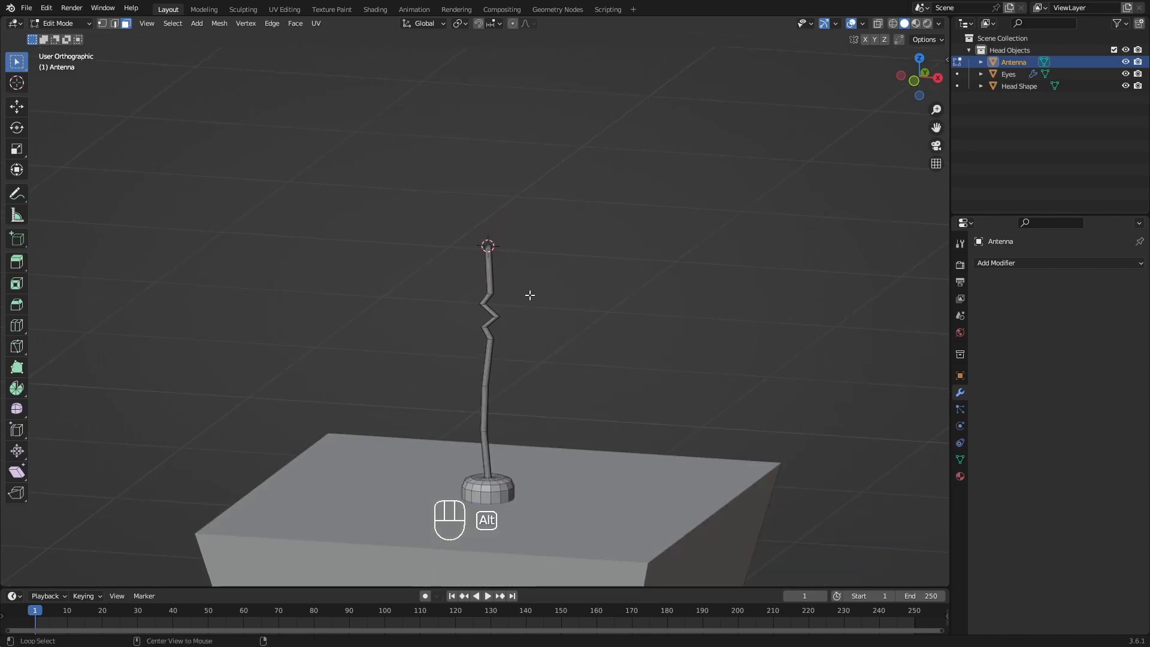
key(alt+h)
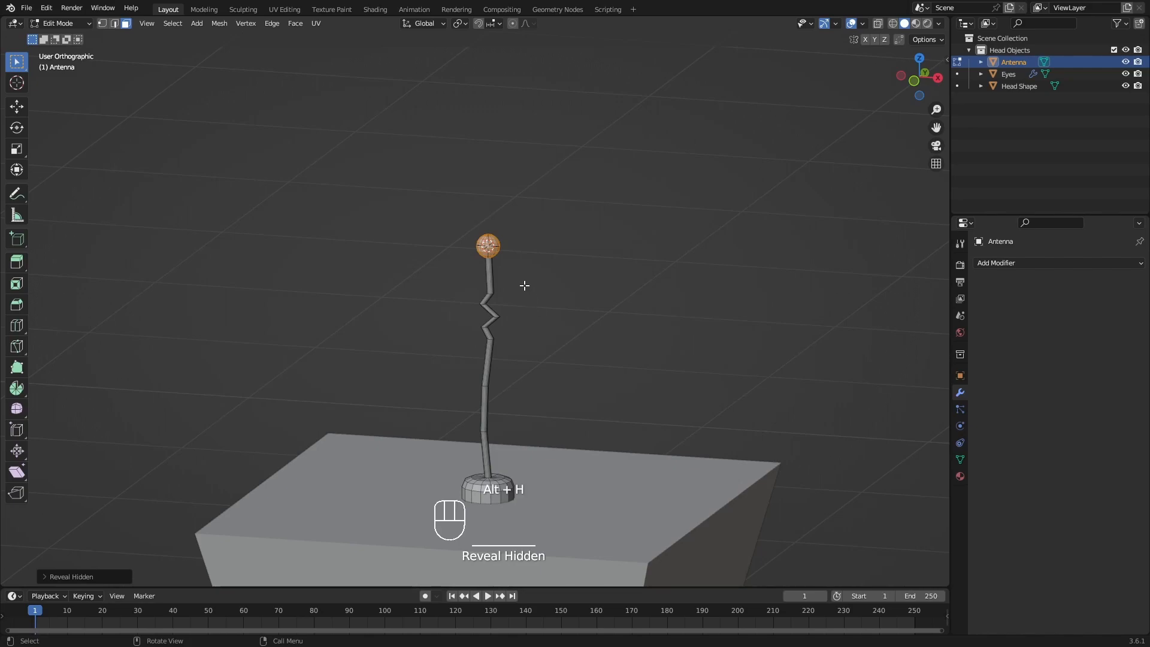
scroll(507, 242, down, 2)
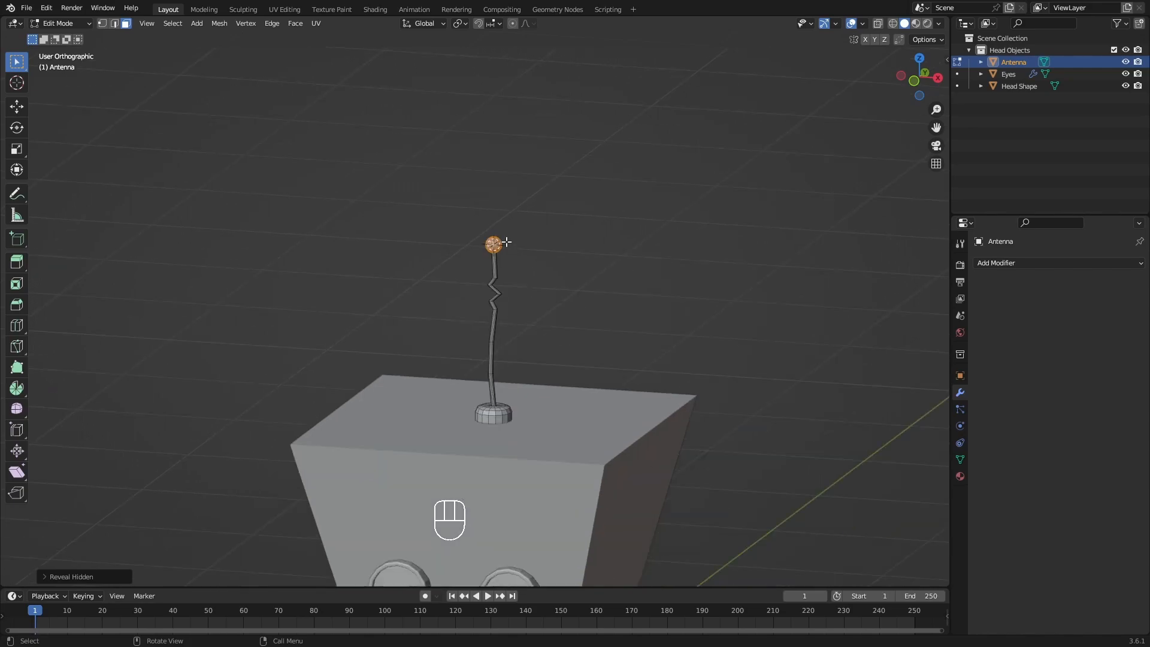
Return the antenna to Object Mode and view the robot head straight from the front.
scroll(561, 358, down, 3)
shift+middle_drag(616, 423, 611, 321)
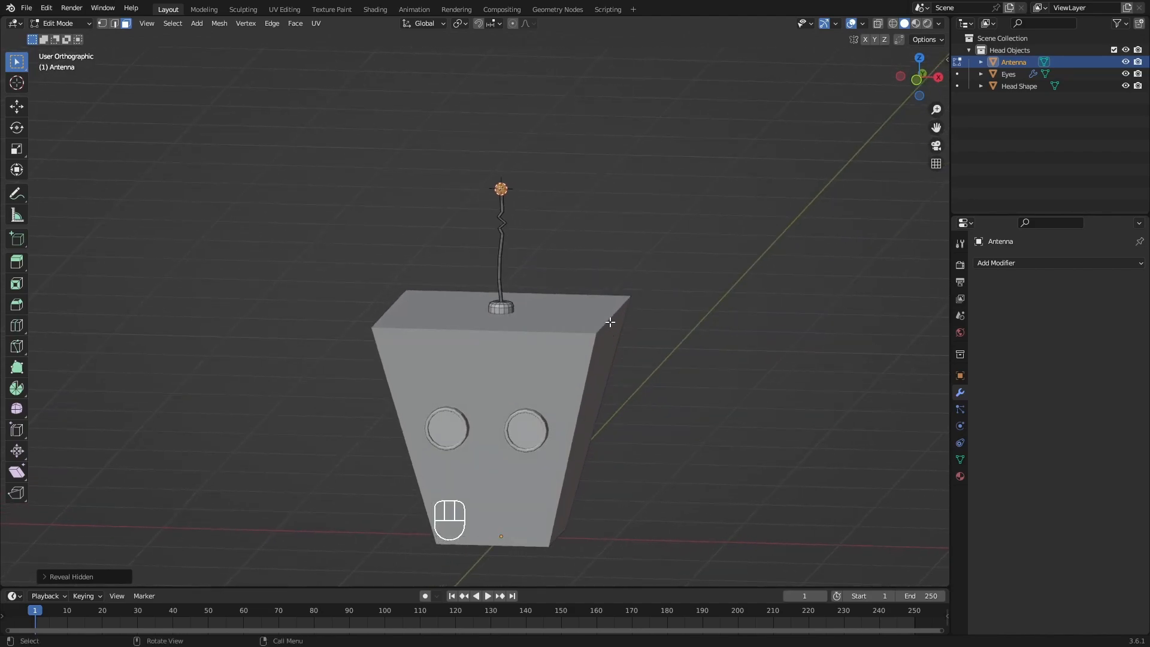
key(Tab)
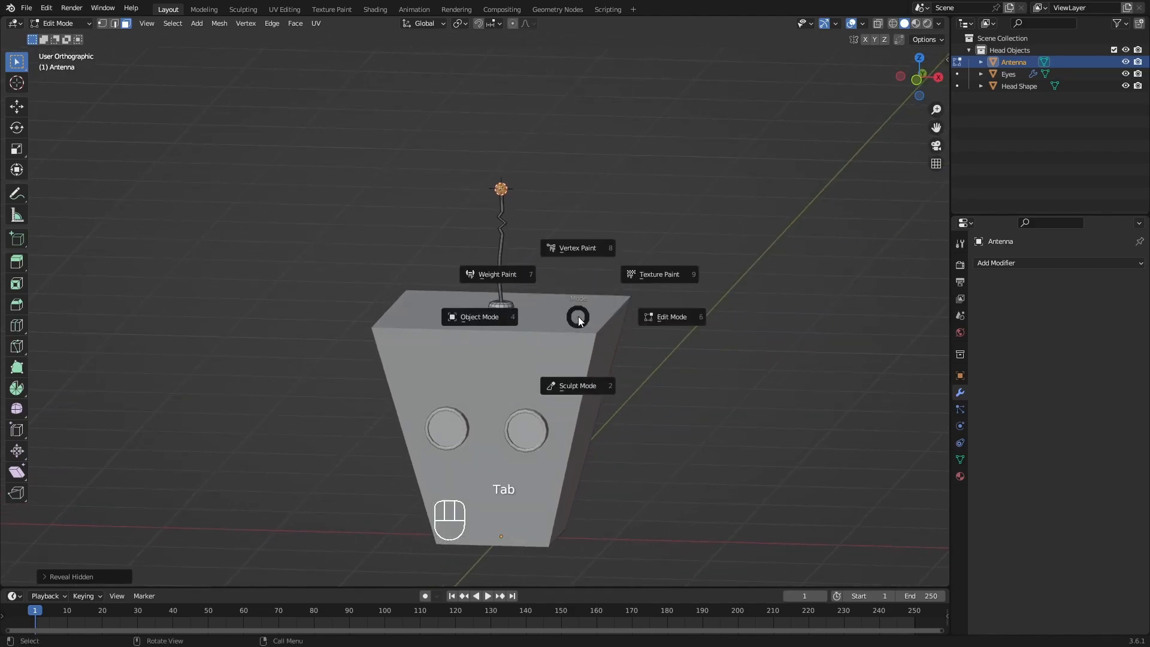
middle_drag(487, 317, 565, 341)
shift+middle_drag(592, 423, 520, 337)
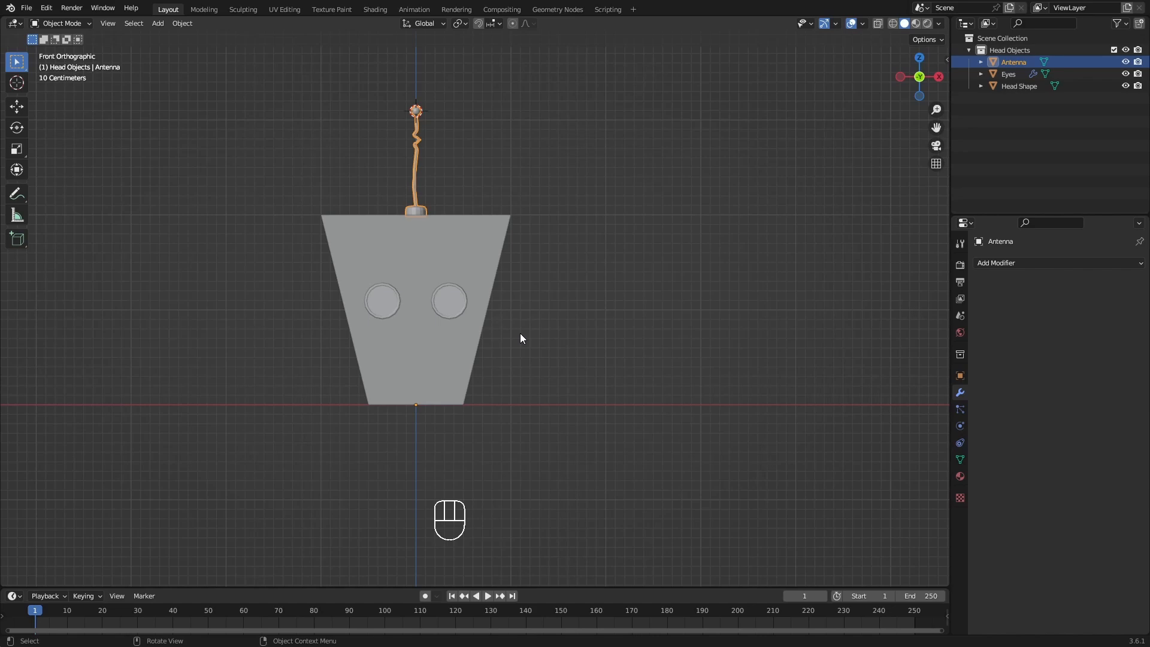
Snap the 3D cursor to the world origin.
shift+middle_drag(521, 333, 540, 374)
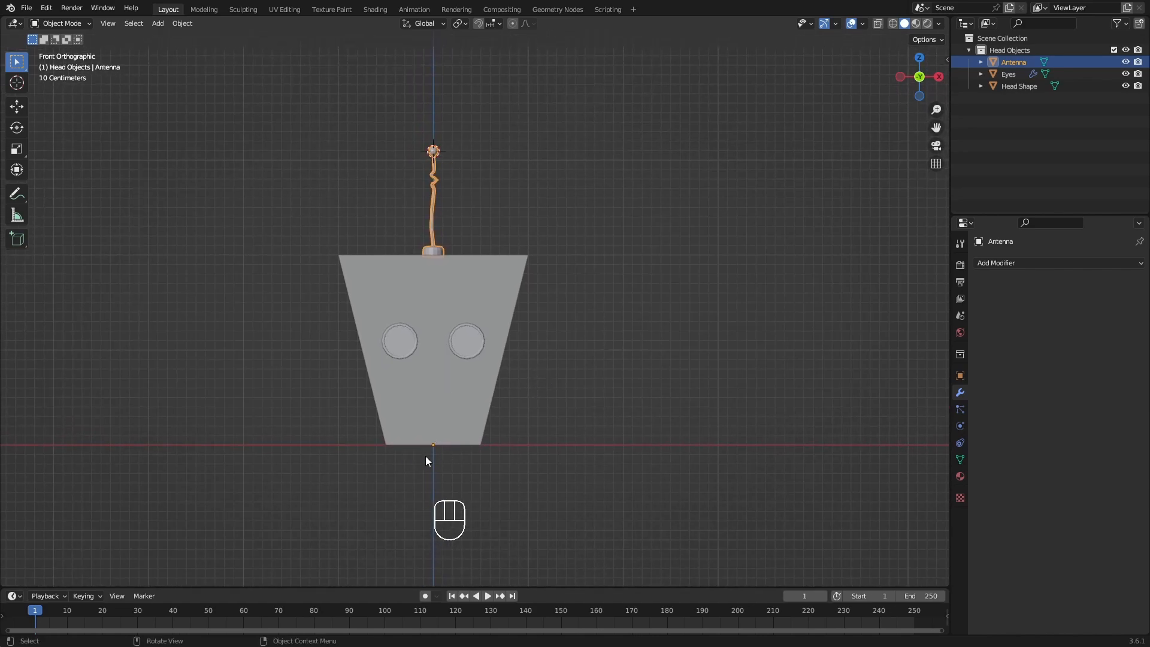
shift+middle_drag(434, 434, 508, 390)
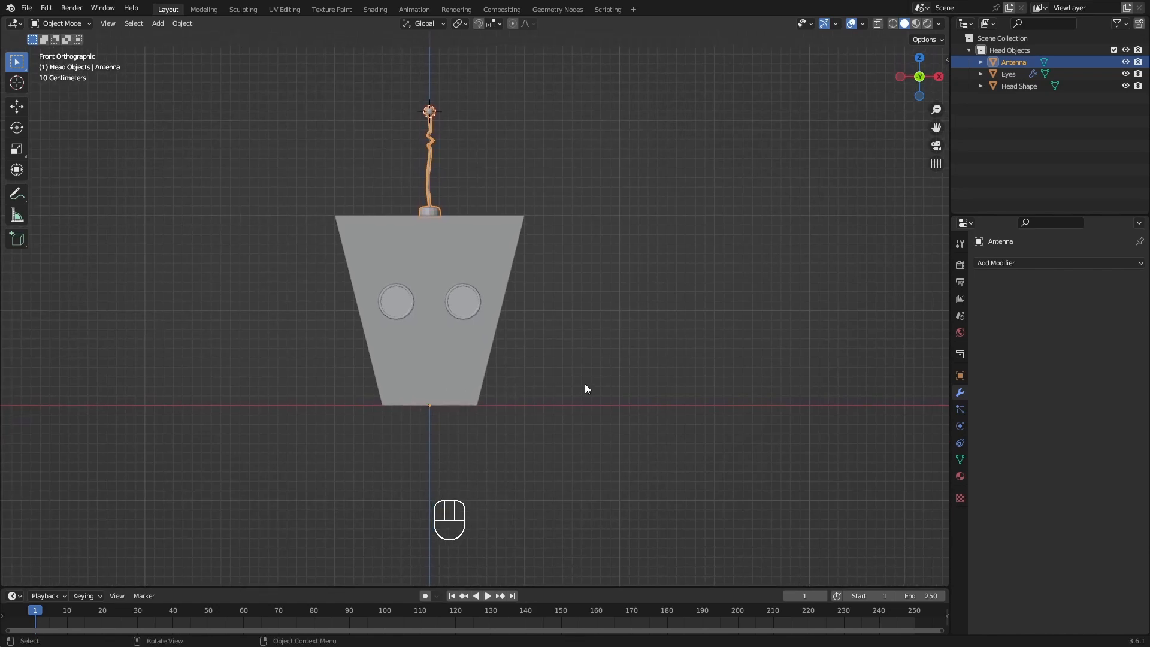
key(shift+s)
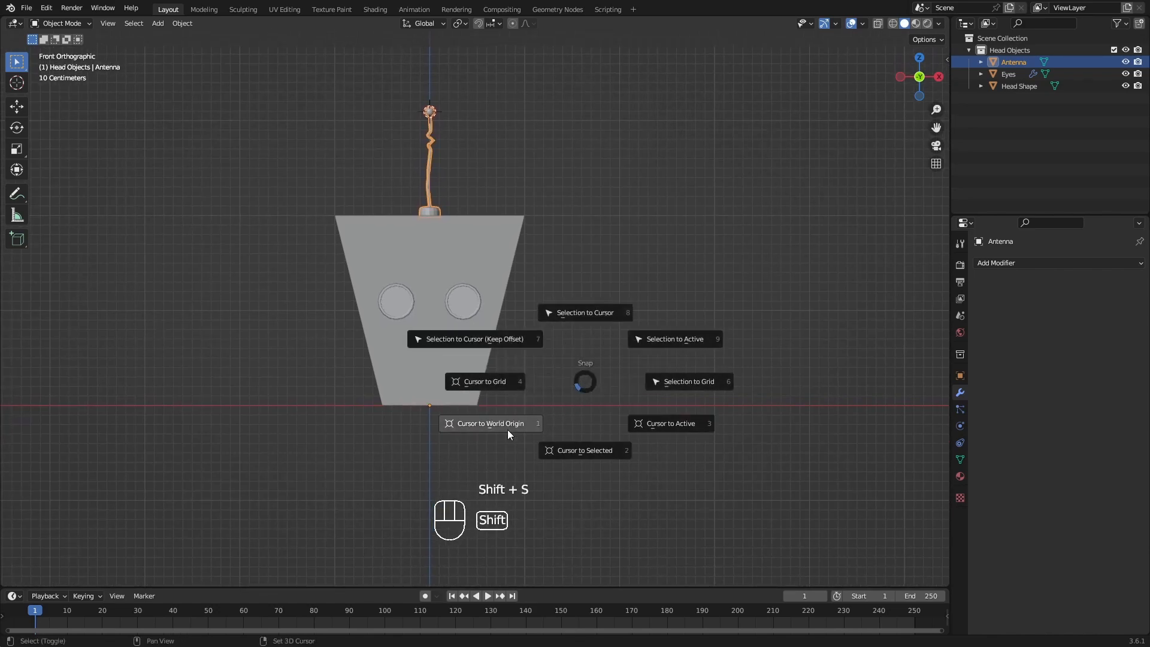
click(490, 428)
Add a cylinder mesh at the 3D cursor below the robot head.
shift+middle_drag(517, 397, 573, 355)
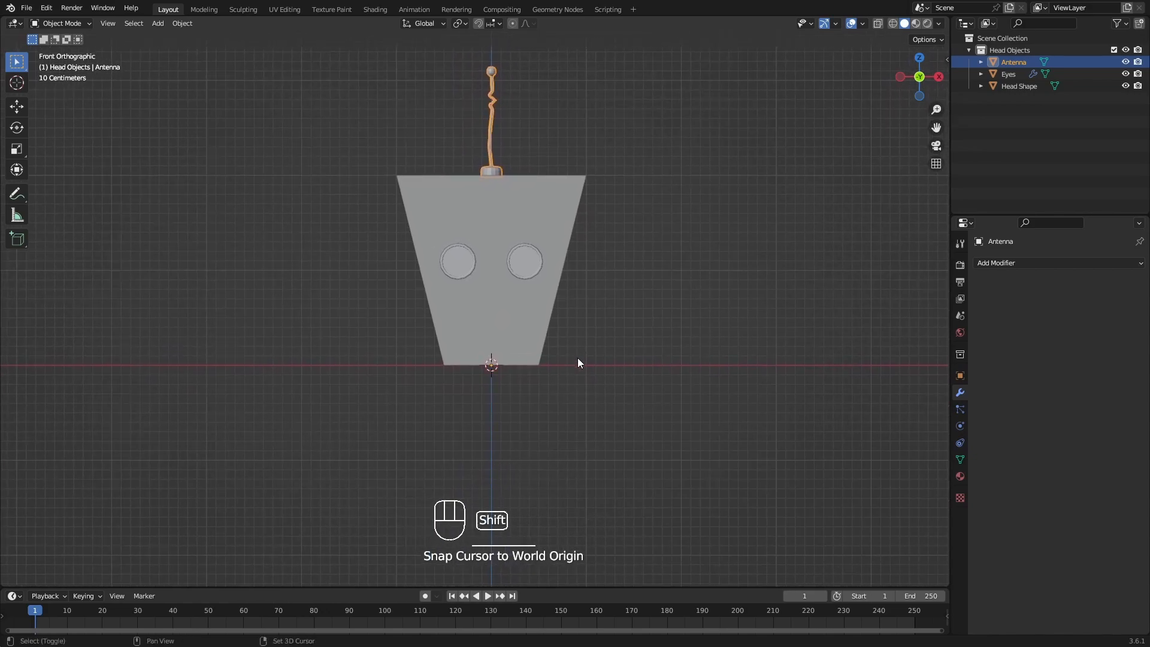
key(shift+a)
mouse_move(577, 358)
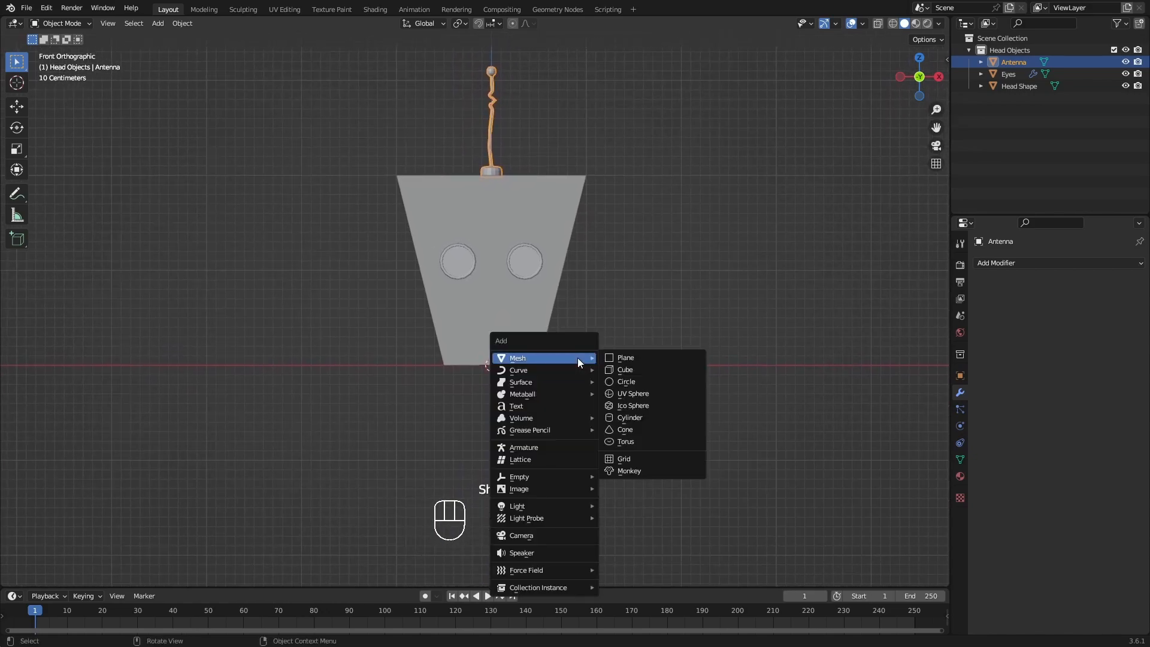
click(644, 417)
scroll(595, 366, down, 1)
shift+middle_drag(566, 337, 545, 354)
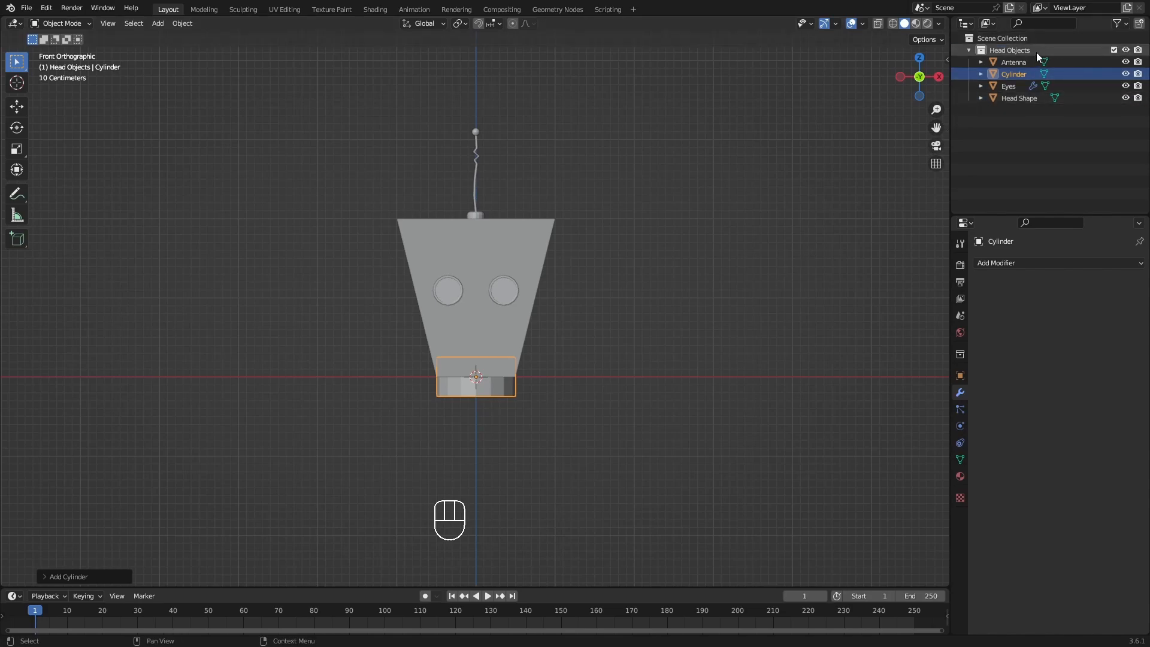
Move the cylinder into a new collection named Arm Objects.
shift+middle_drag(642, 339, 613, 352)
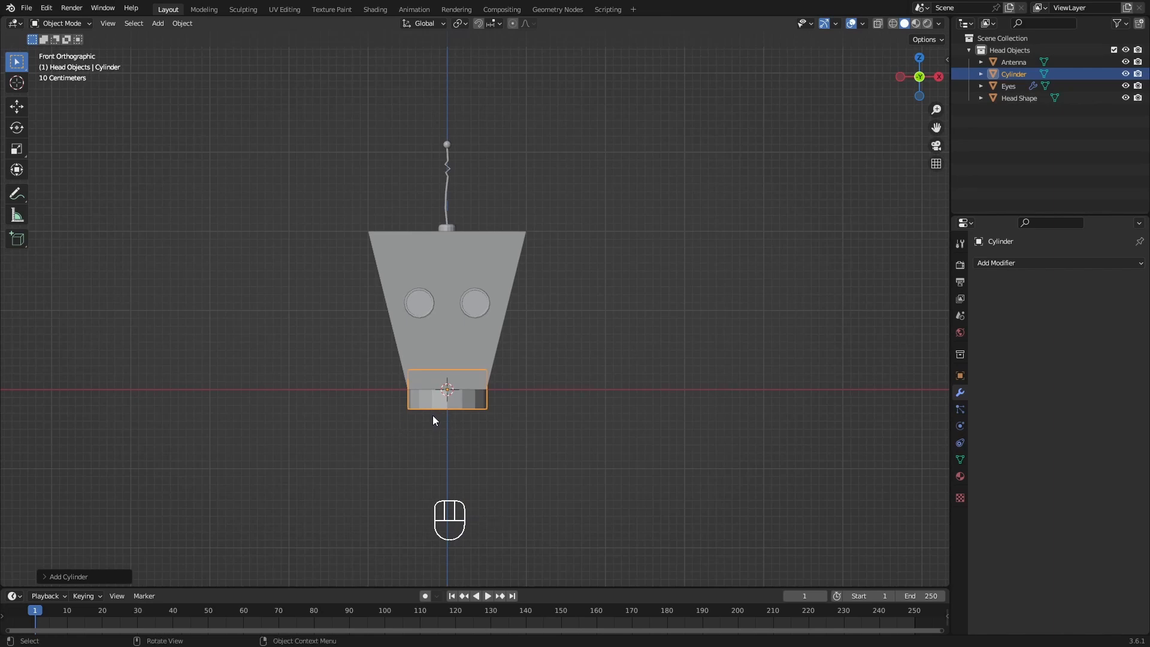
shift+middle_drag(566, 390, 549, 397)
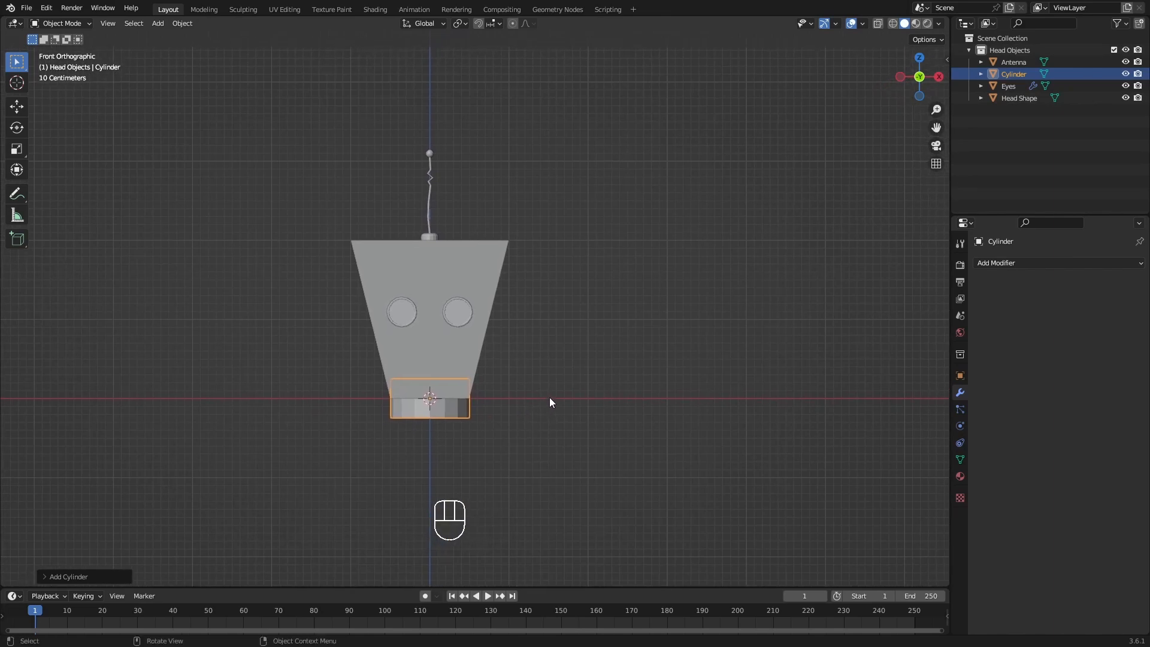
click(459, 414)
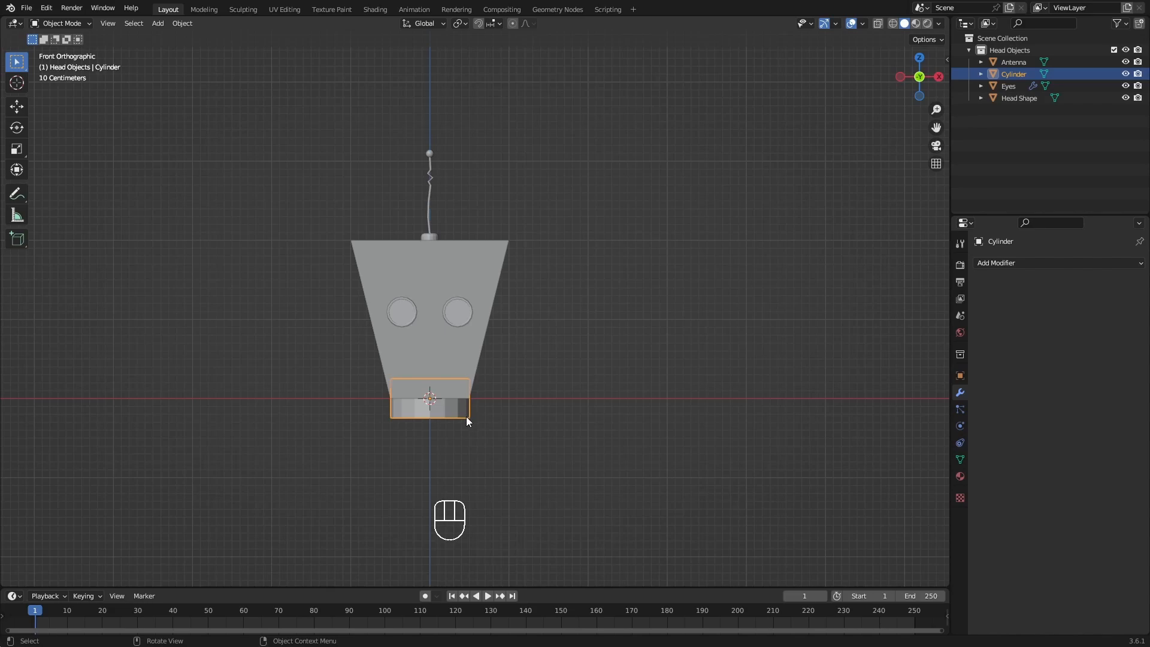
key(m)
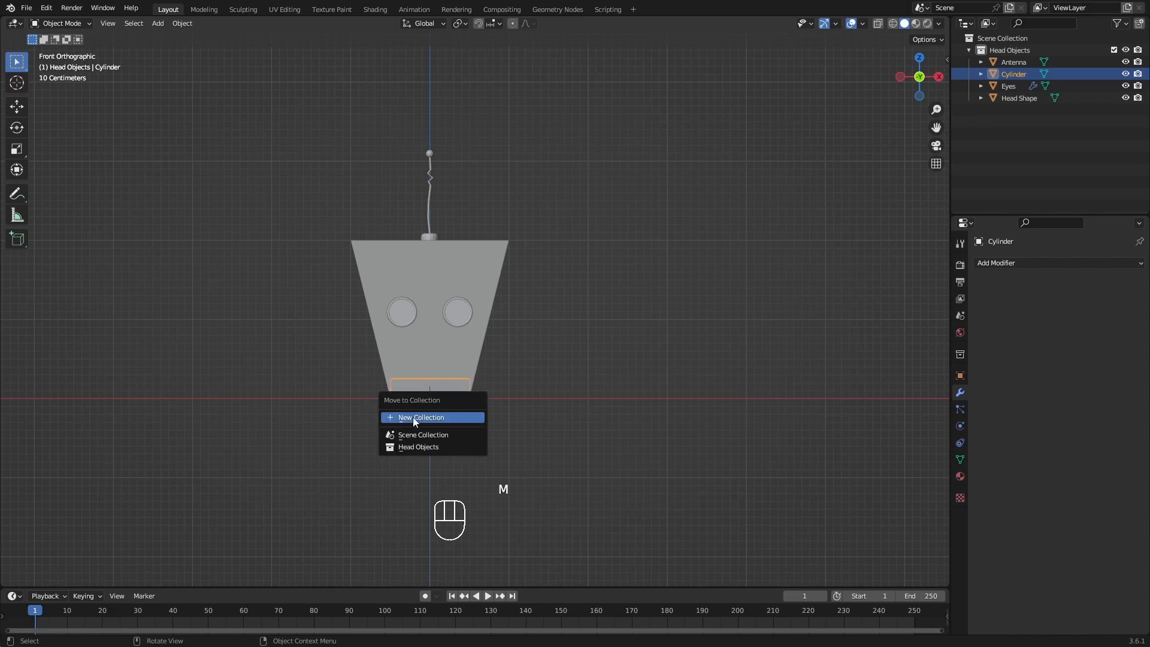
click(440, 418)
text(A)
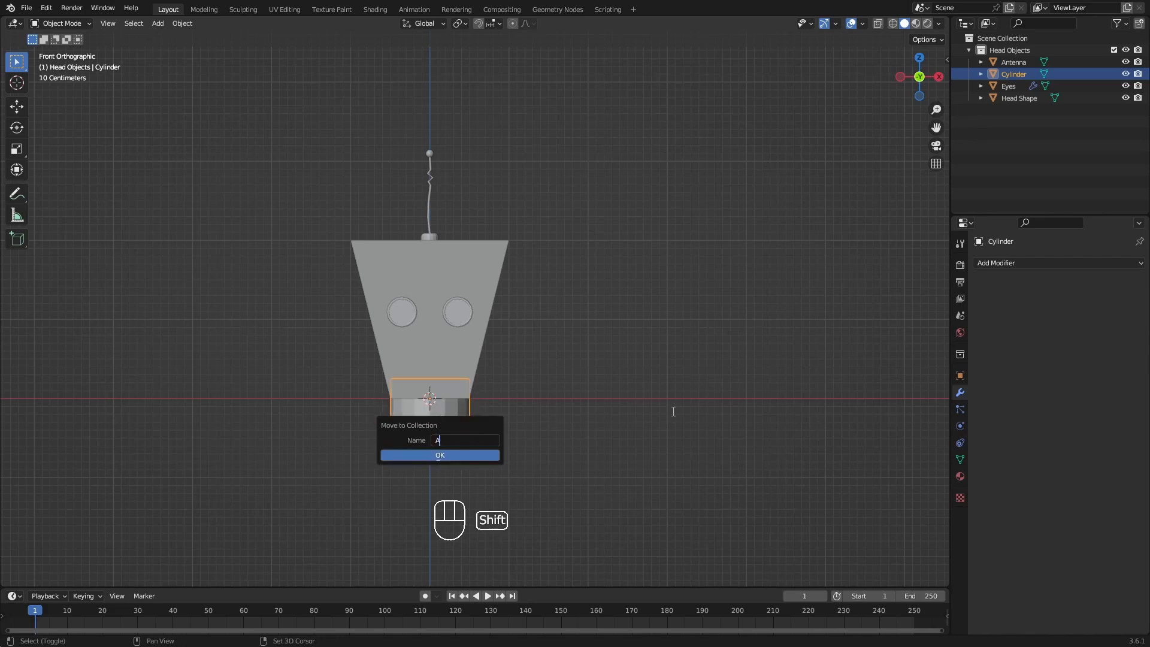
text(rm Objects)
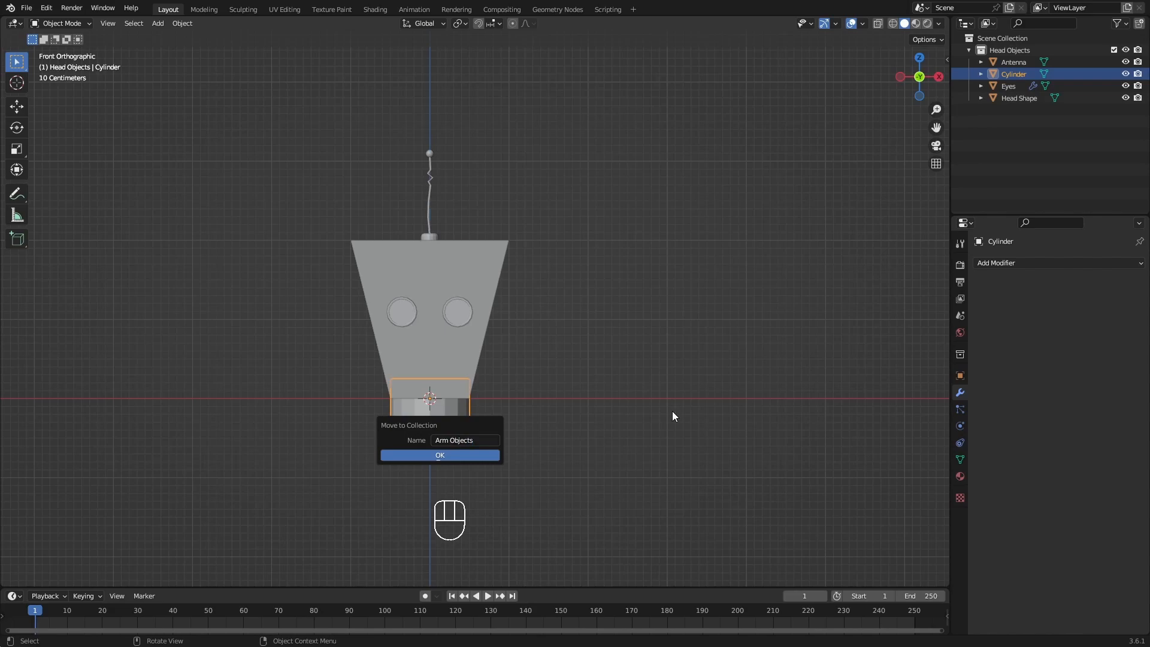
key(Return)
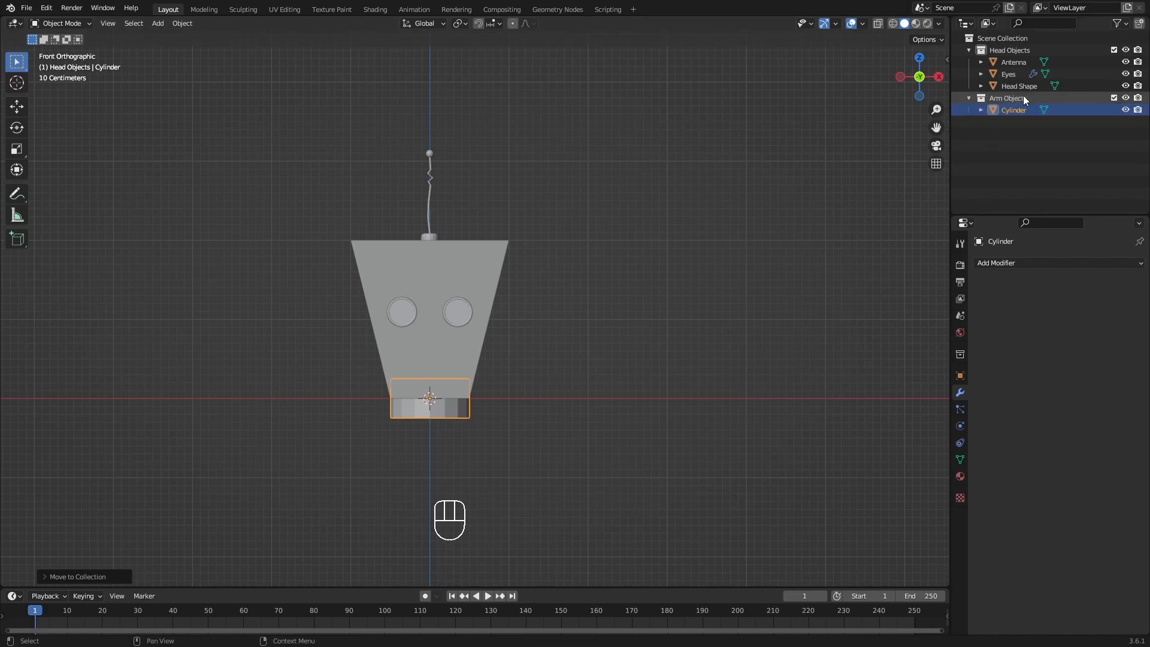
Rename the cylinder object as Arm Sockets.
shift+middle_drag(624, 326, 652, 343)
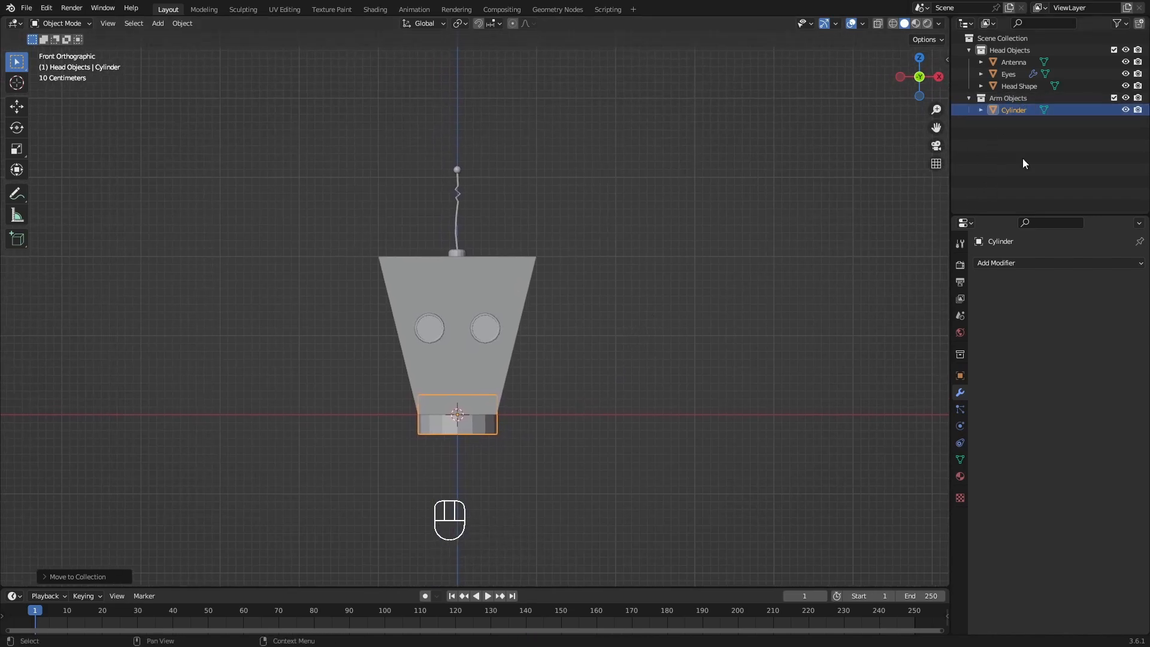
click(1026, 110)
double_click(1026, 110)
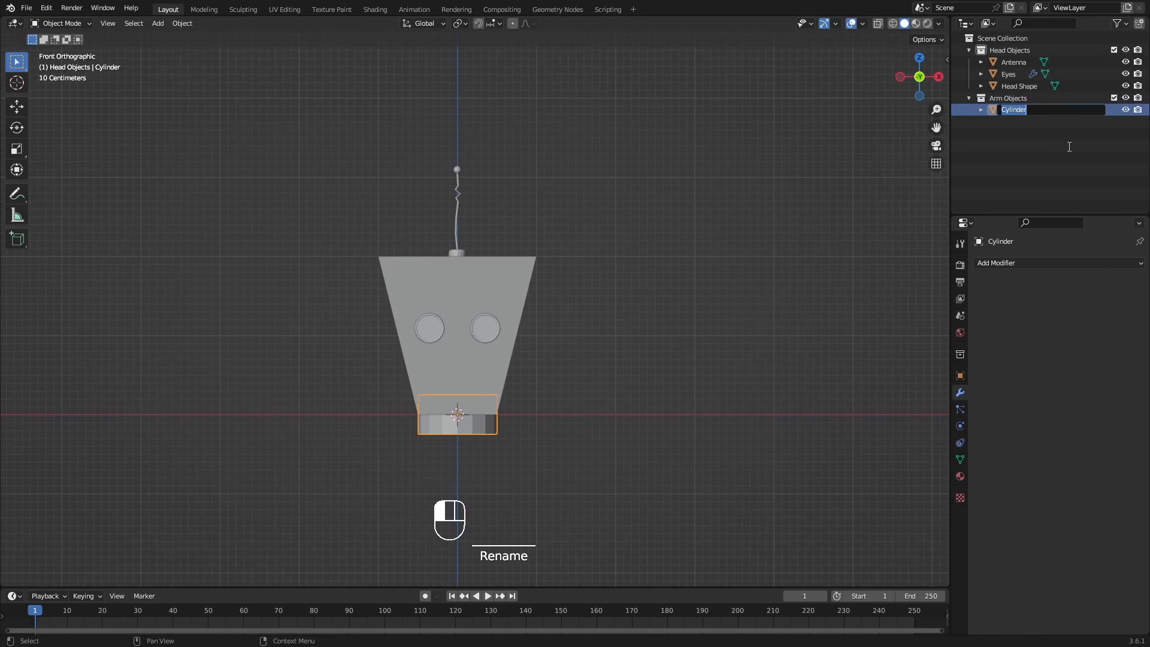
key(shift)
text(Arm Sock)
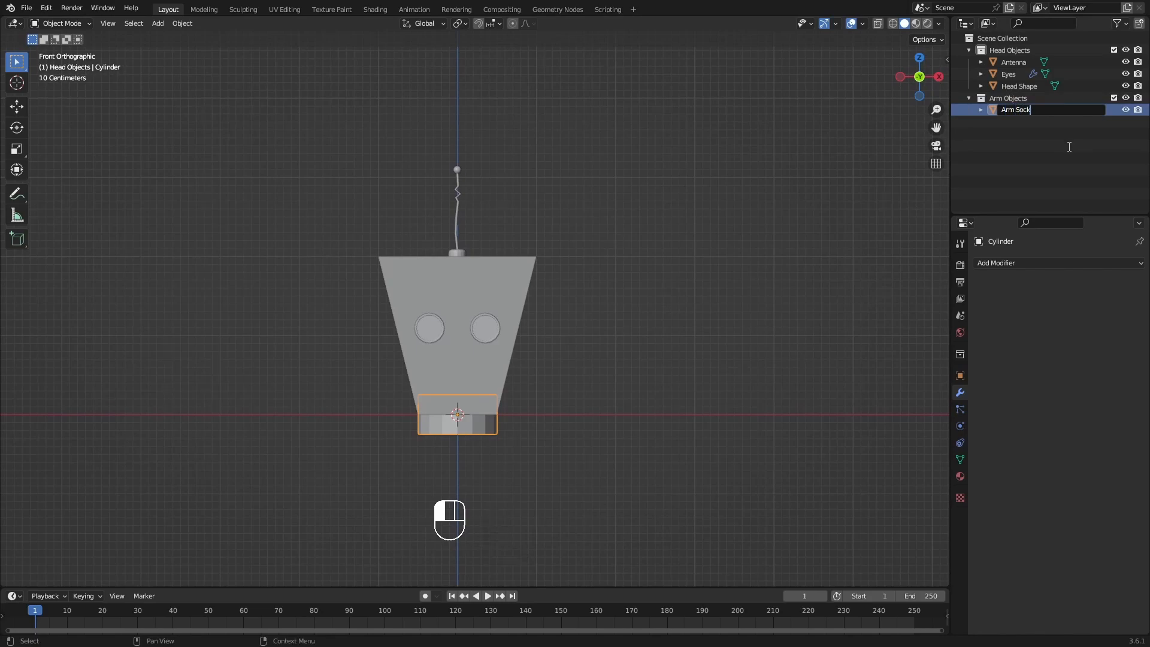
key(Return)
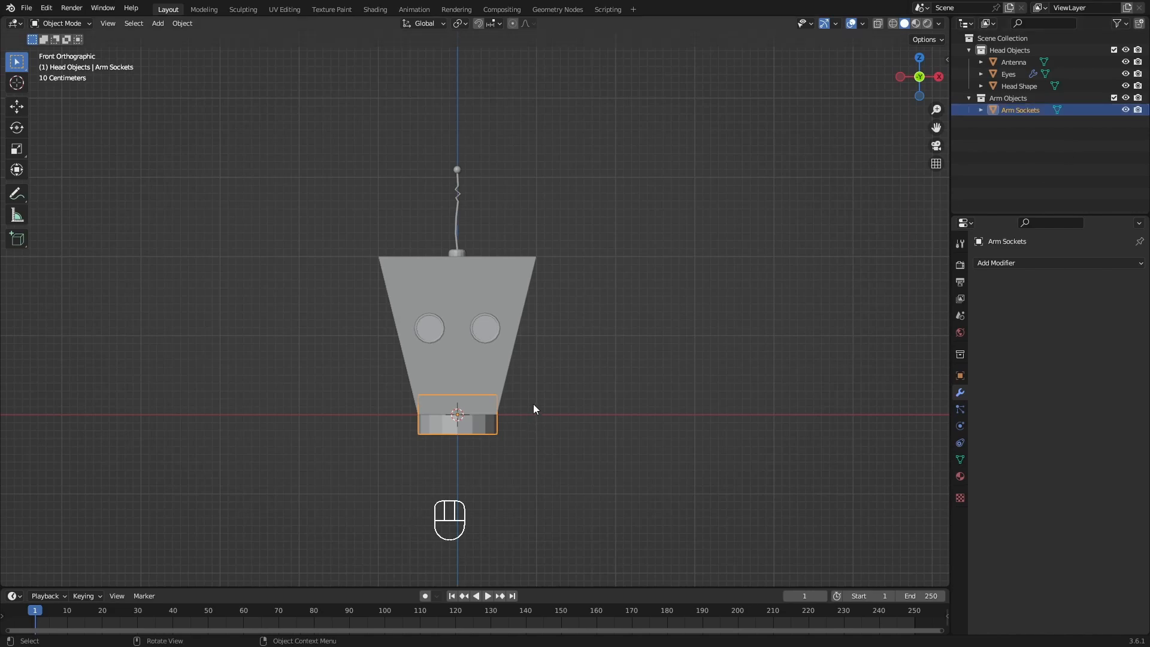
Enter Edit Mode in wireframe shading and scale the arm socket cylinder's mesh down uniformly to about 0.44.
scroll(531, 404, up, 1)
shift+middle_drag(531, 404, 643, 385)
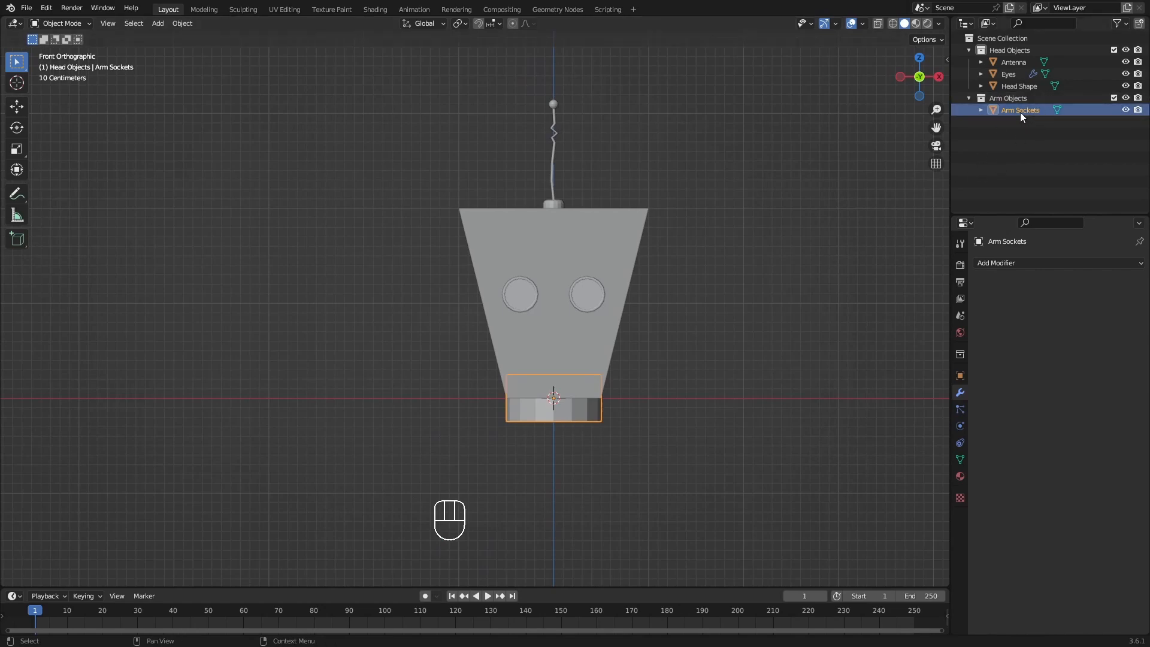
shift+middle_drag(706, 307, 637, 309)
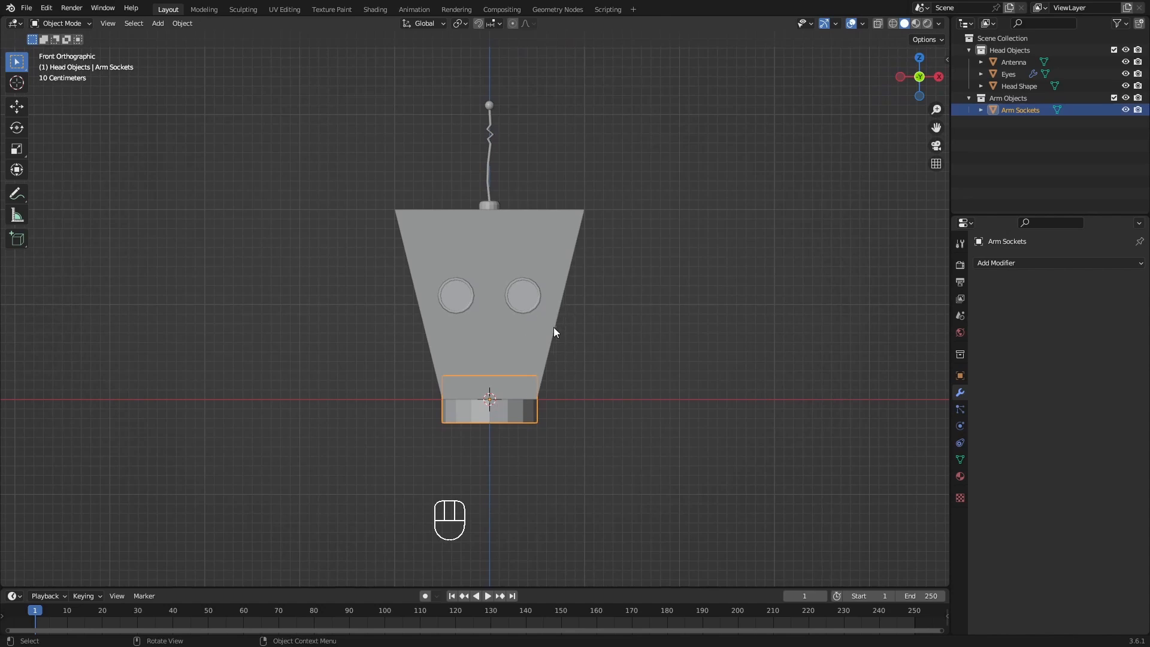
mouse_move(530, 366)
shift+middle_down()
mouse_move(518, 340)
mouse_move(528, 366)
shift+middle_up()
key(Tab)
key(shift+z)
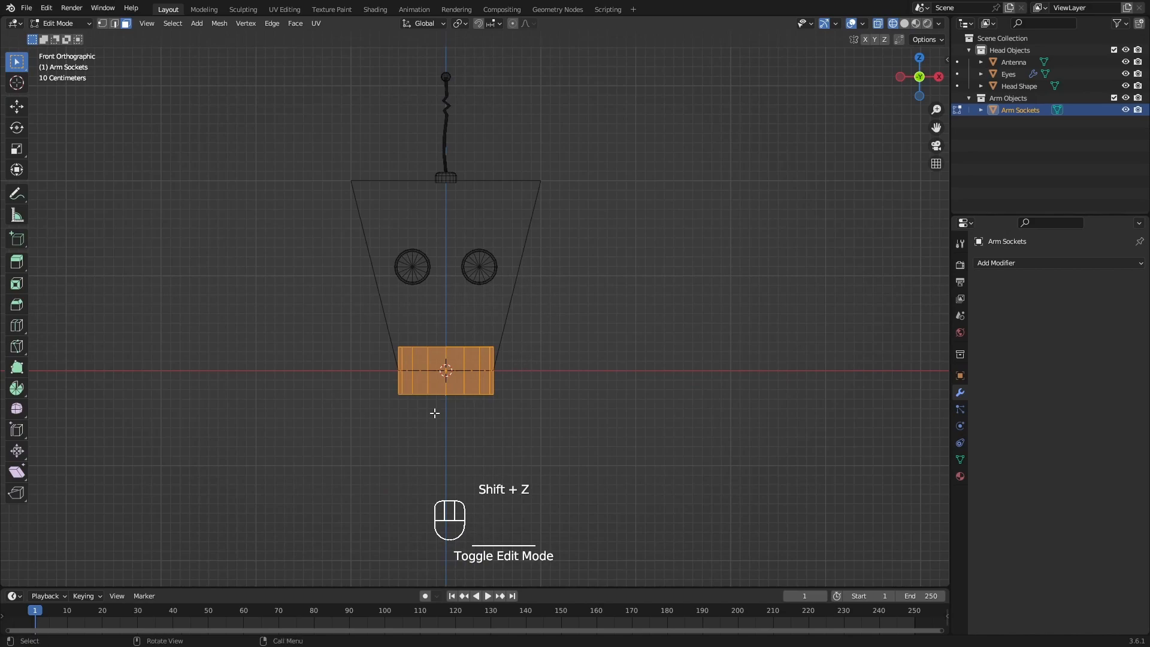
mouse_move(602, 358)
shift+middle_down()
mouse_move(575, 367)
mouse_move(595, 372)
shift+middle_up()
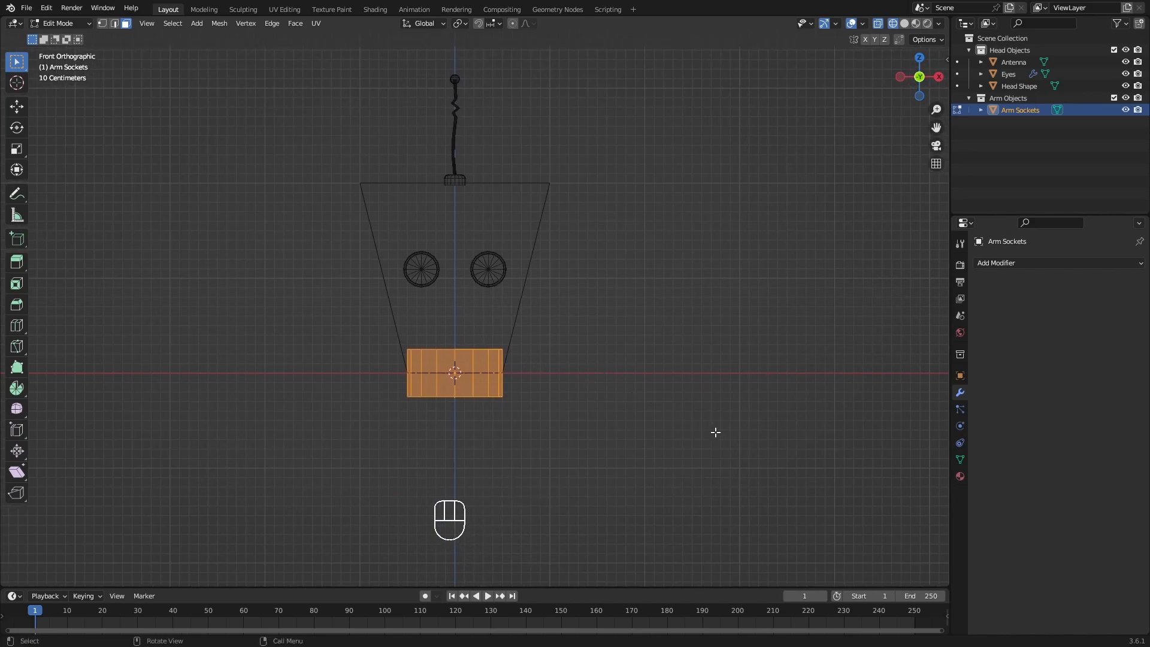
key(s)
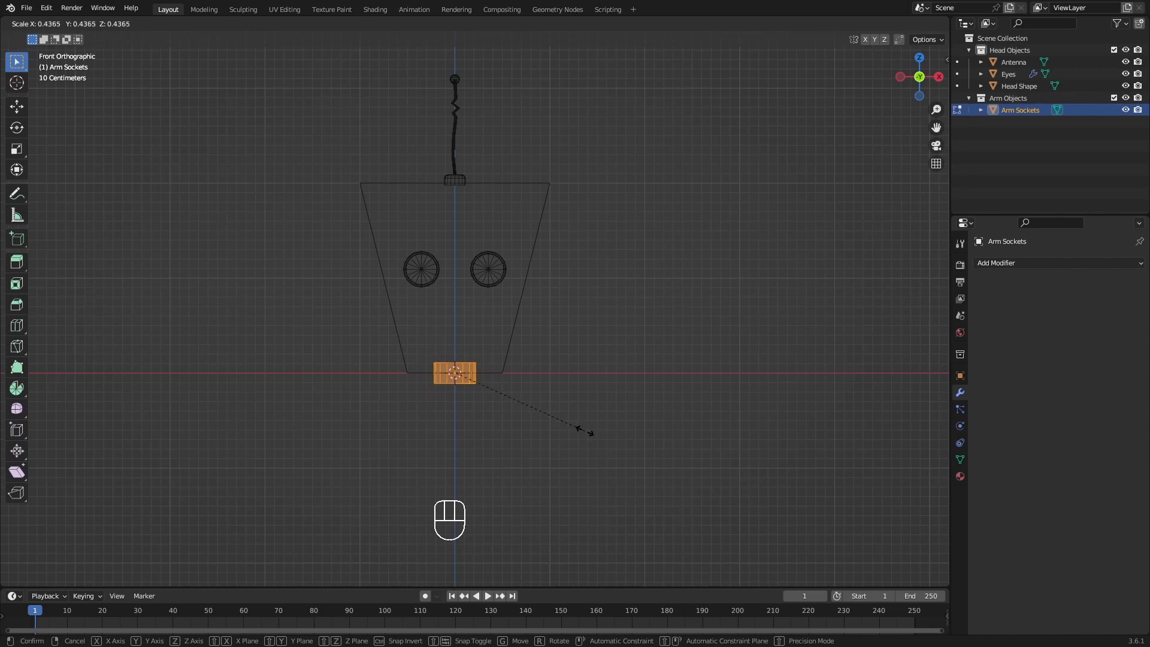
click(580, 436)
Move the cylinder about 0.6 m along X and 0.5 m along Z onto the head's slanted side edge, below eye level.
scroll(569, 428, up, 3)
shift+middle_drag(503, 385, 507, 428)
scroll(506, 428, down, 4)
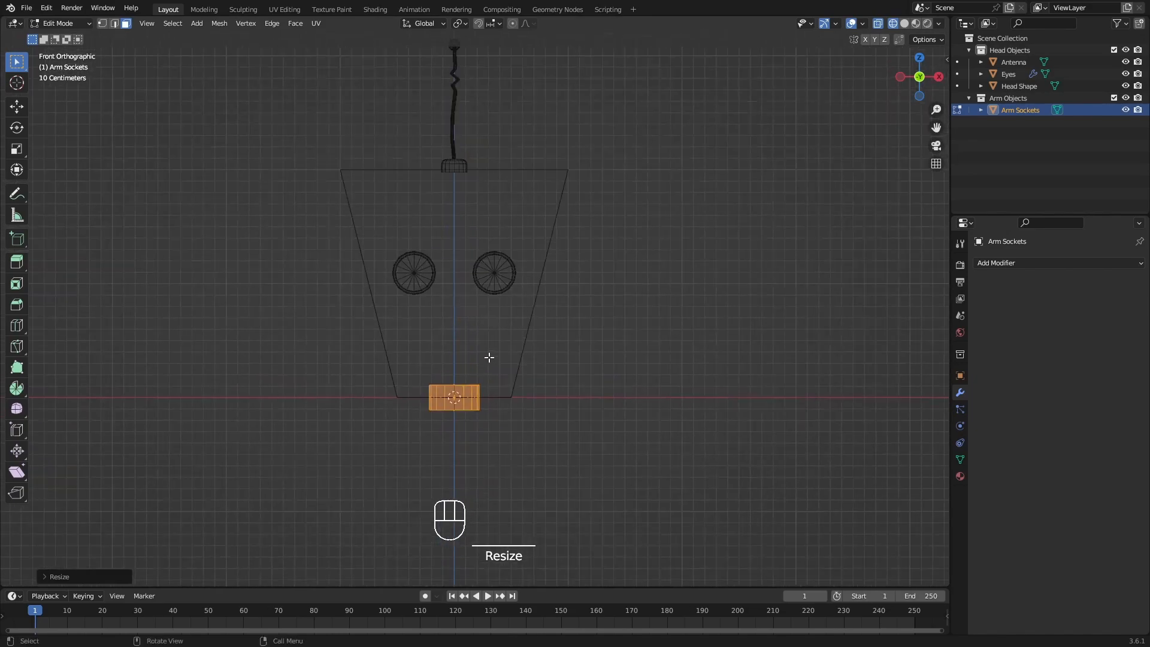
shift+middle_drag(566, 381, 548, 396)
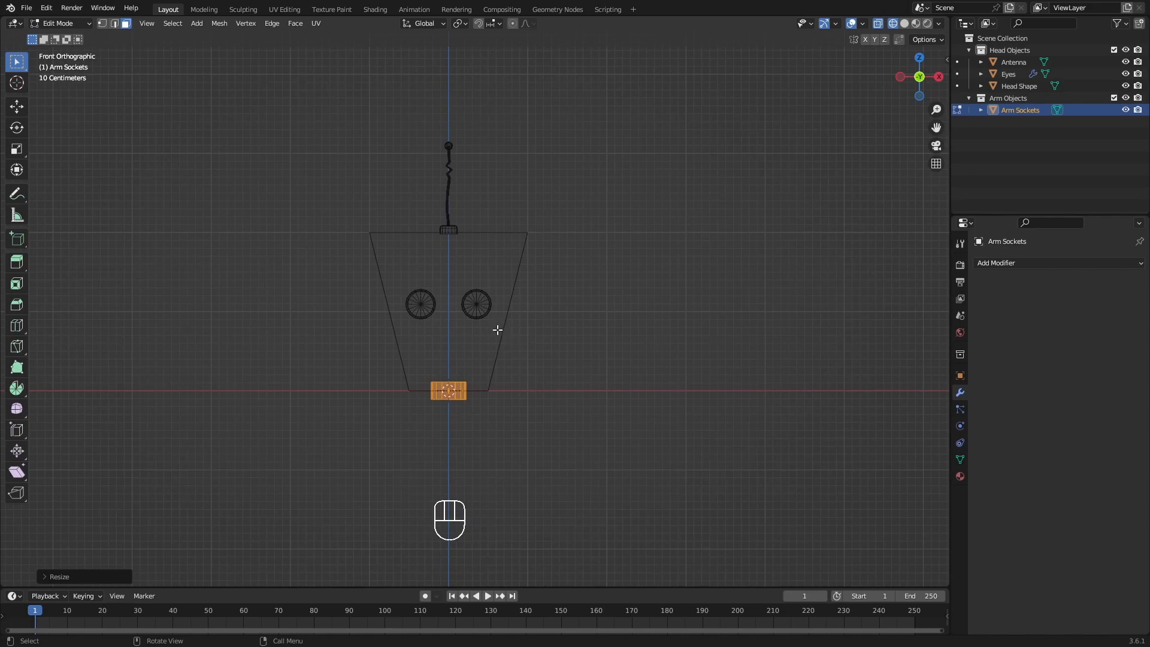
shift+middle_drag(515, 341, 531, 341)
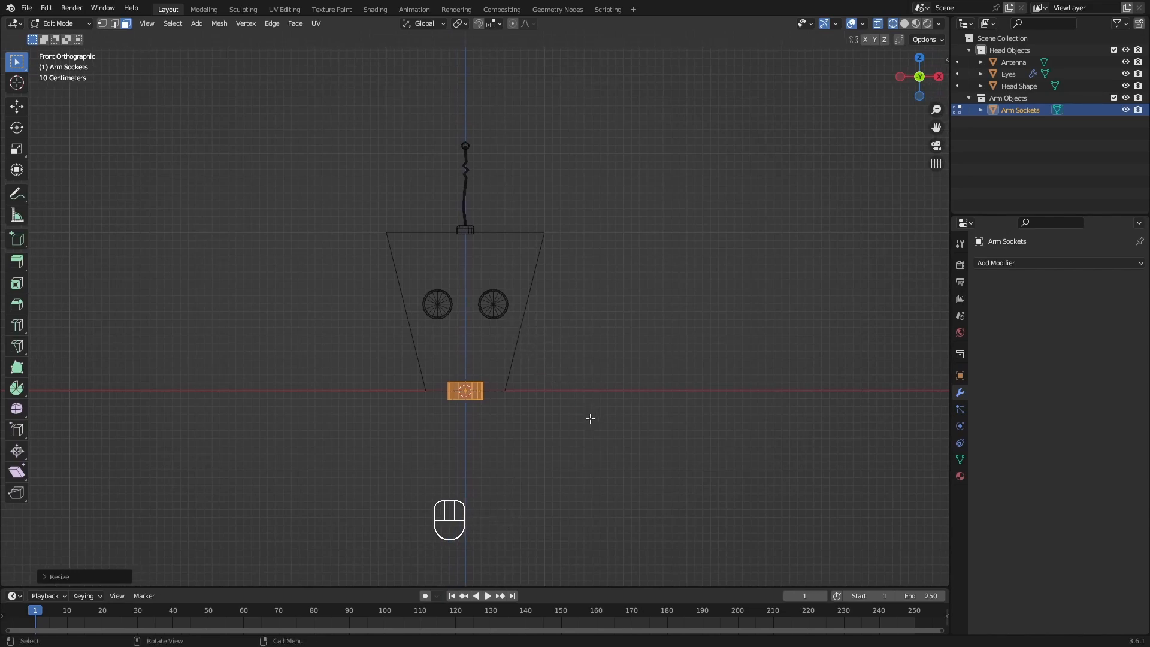
key(g)
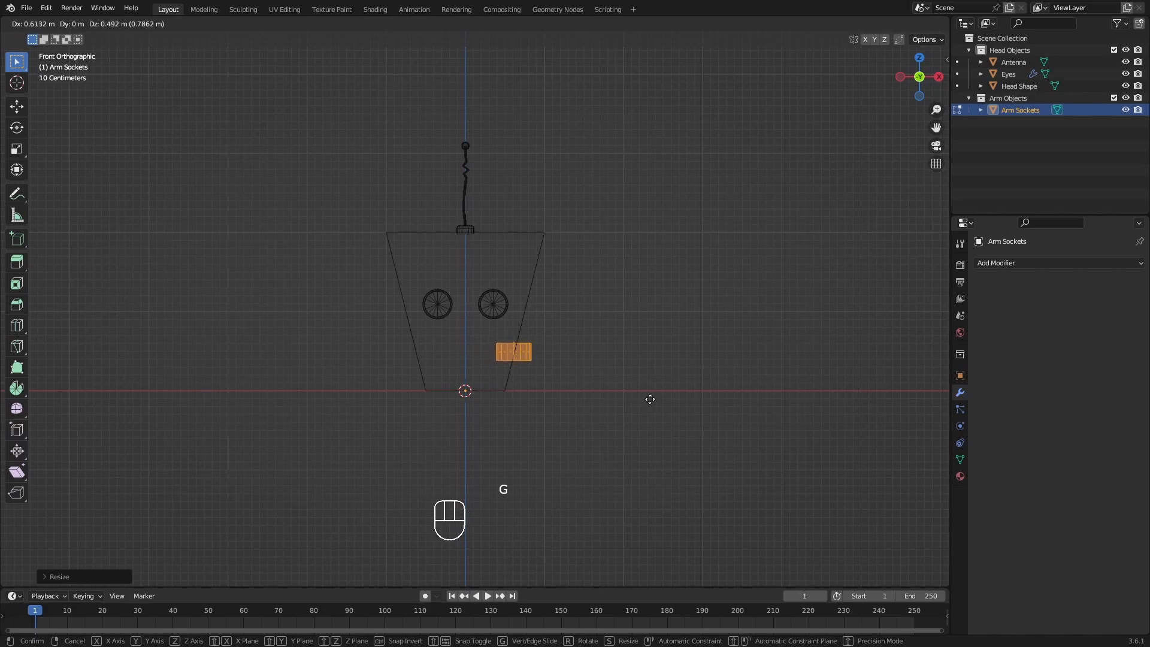
click(651, 394)
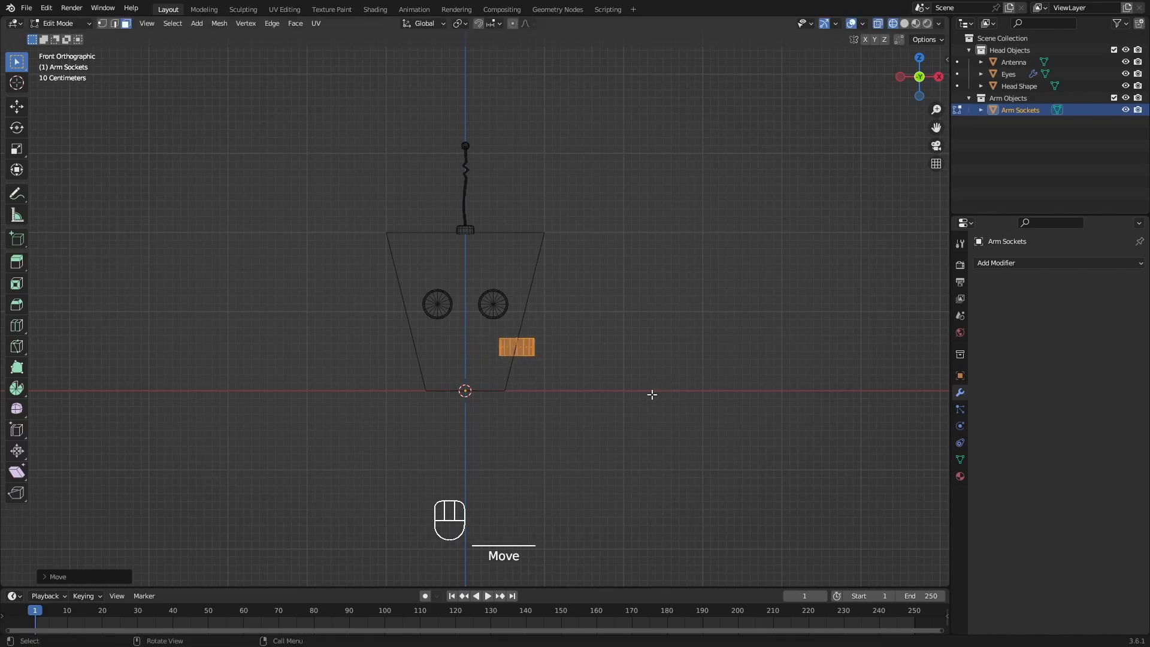
Rotate the cylinder 90 degrees about the Y axis and inspect its placement against the head's side.
shift+middle_drag(605, 359, 585, 367)
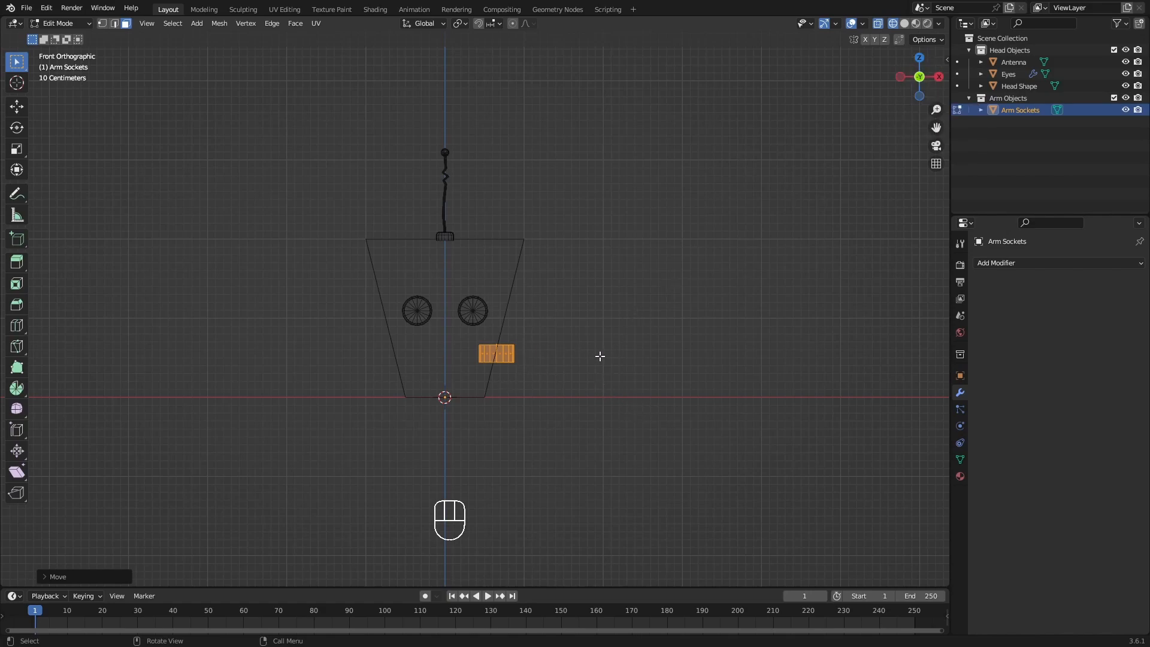
key(r)
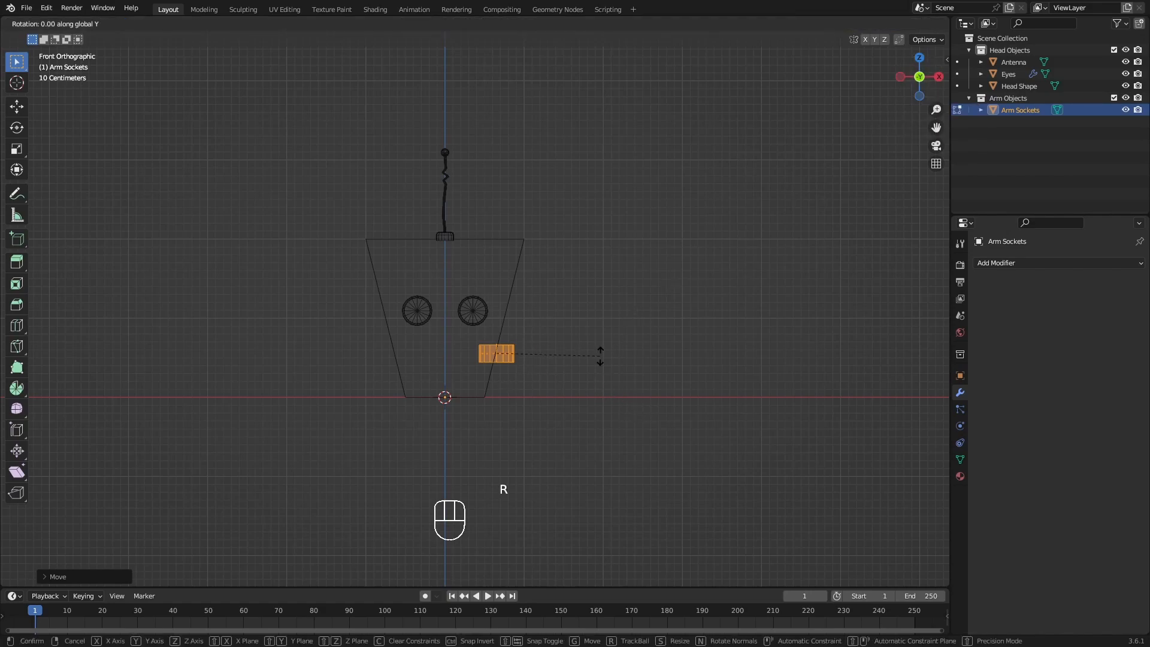
text(90)
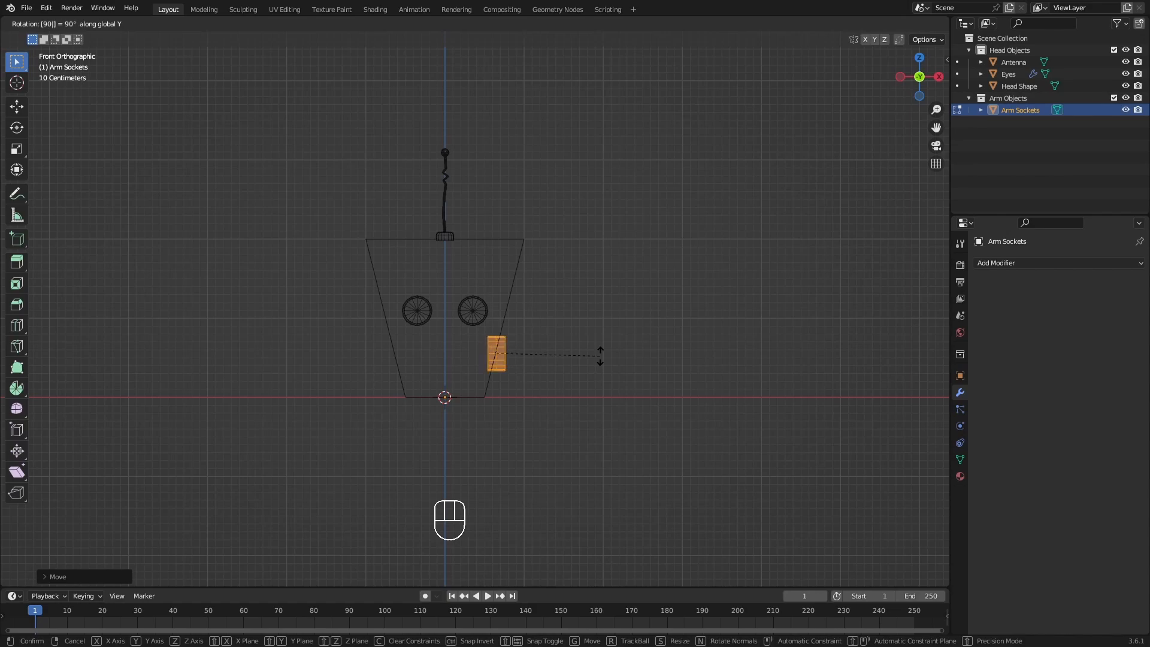
key(Return)
scroll(509, 352, up, 8)
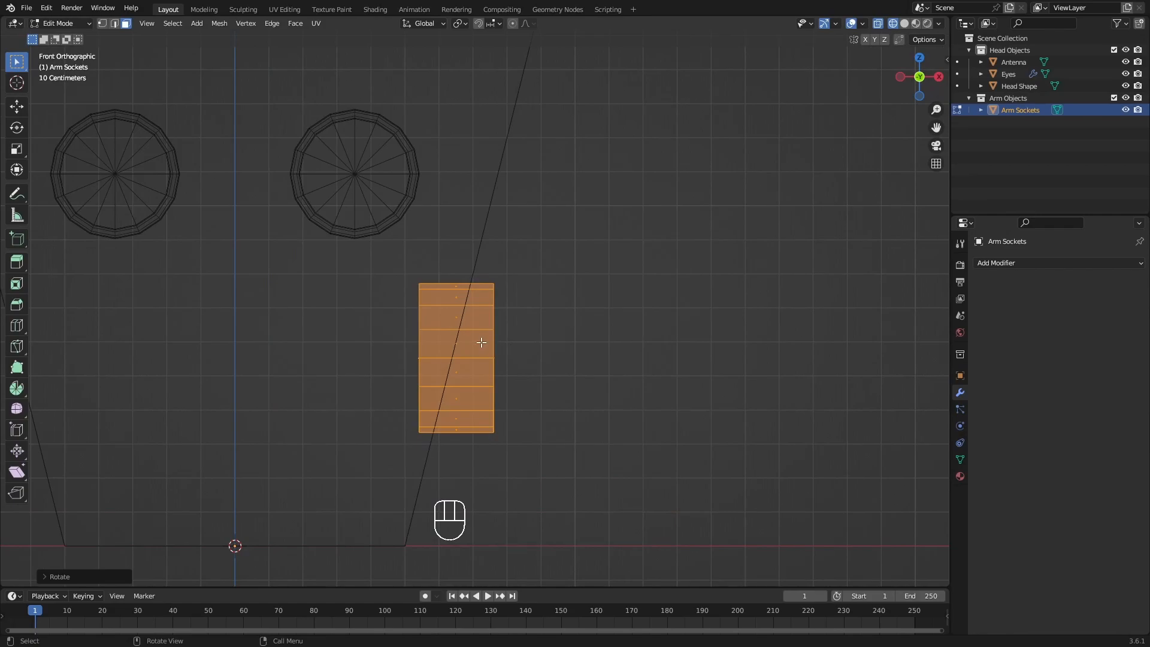
scroll(482, 344, down, 3)
middle_drag(482, 343, 345, 339)
middle_drag(546, 363, 681, 362)
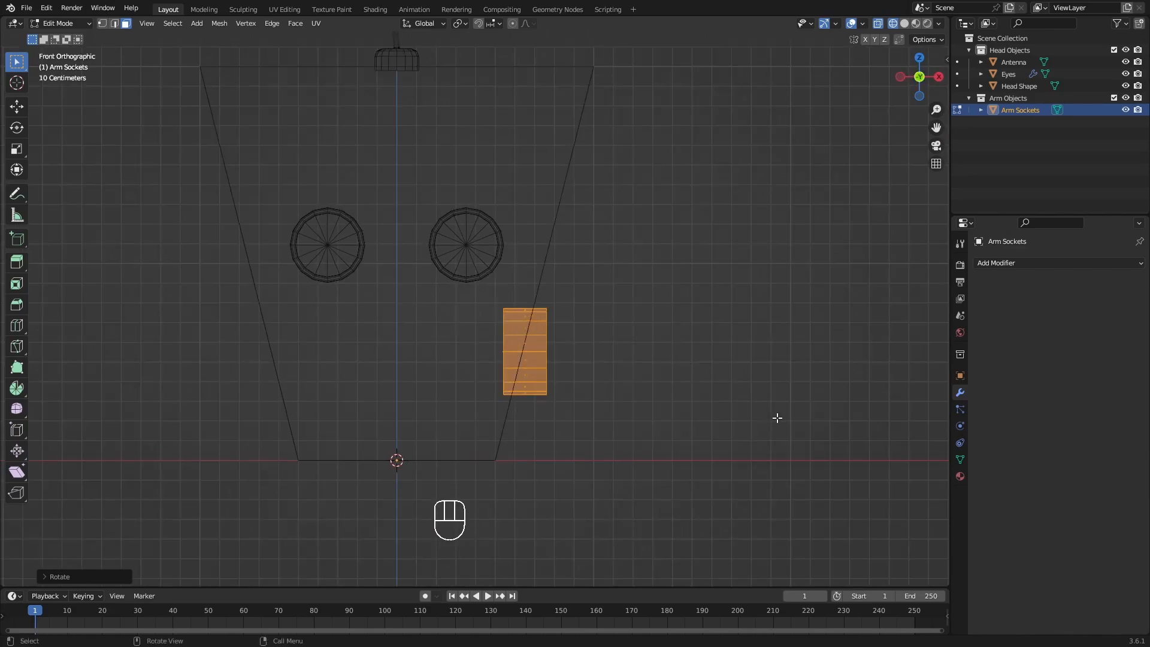
Scale the arm socket cylinder's mesh down uniformly to about 0.65.
key(s)
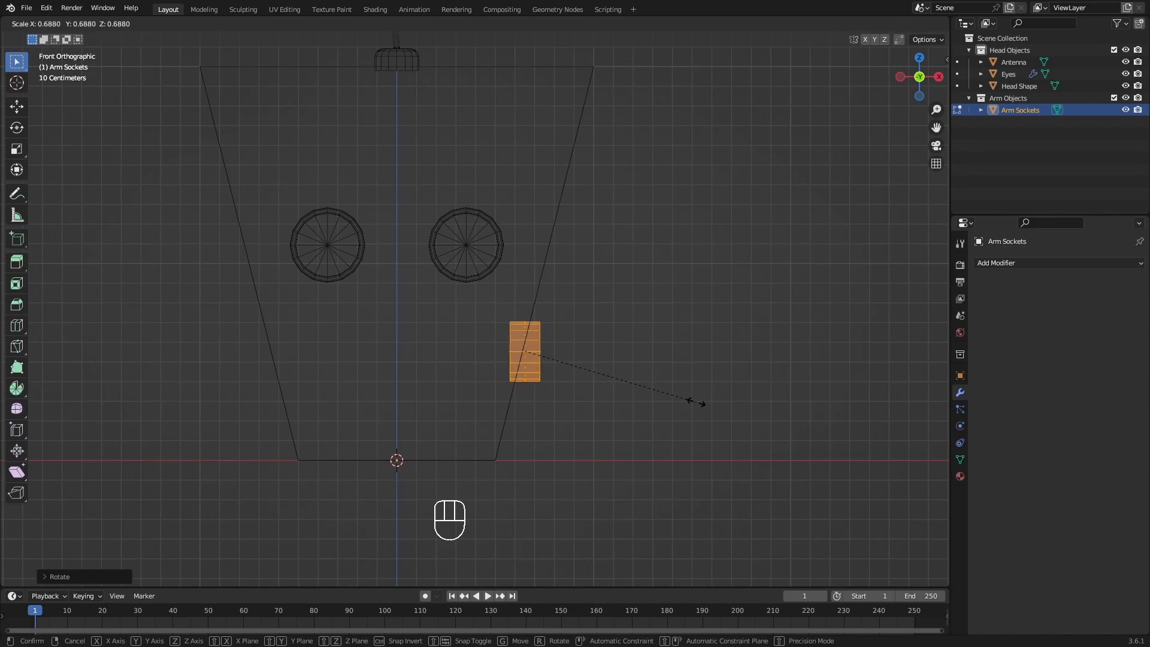
click(683, 399)
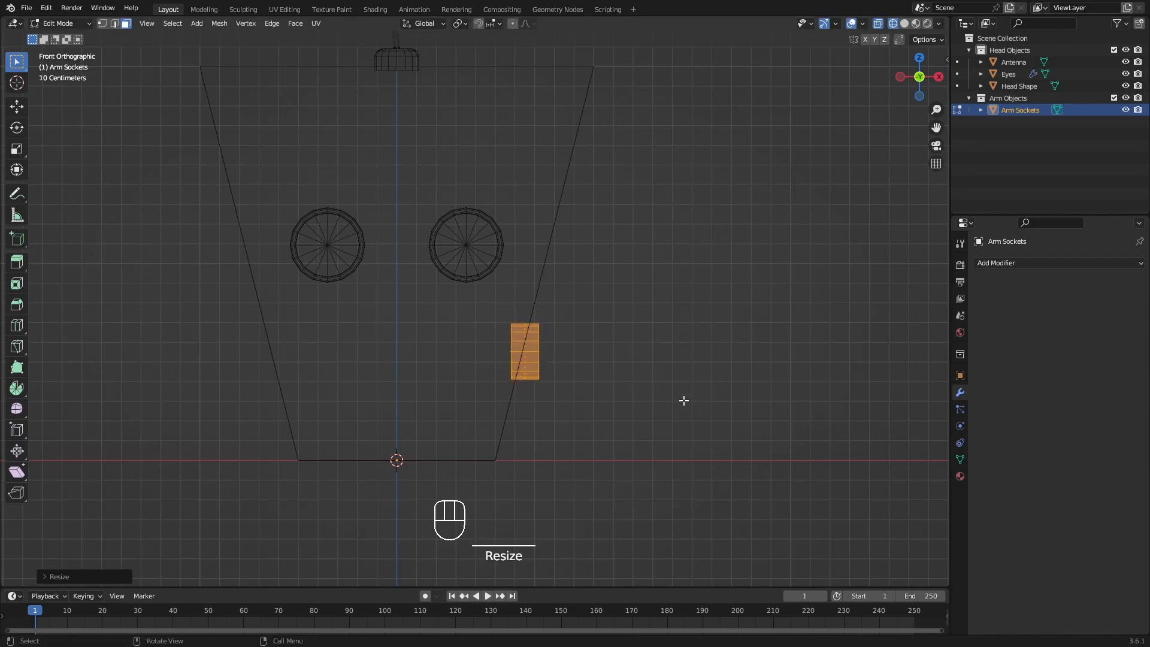
scroll(523, 352, up, 3)
scroll(523, 352, down, 1)
scroll(613, 367, down, 3)
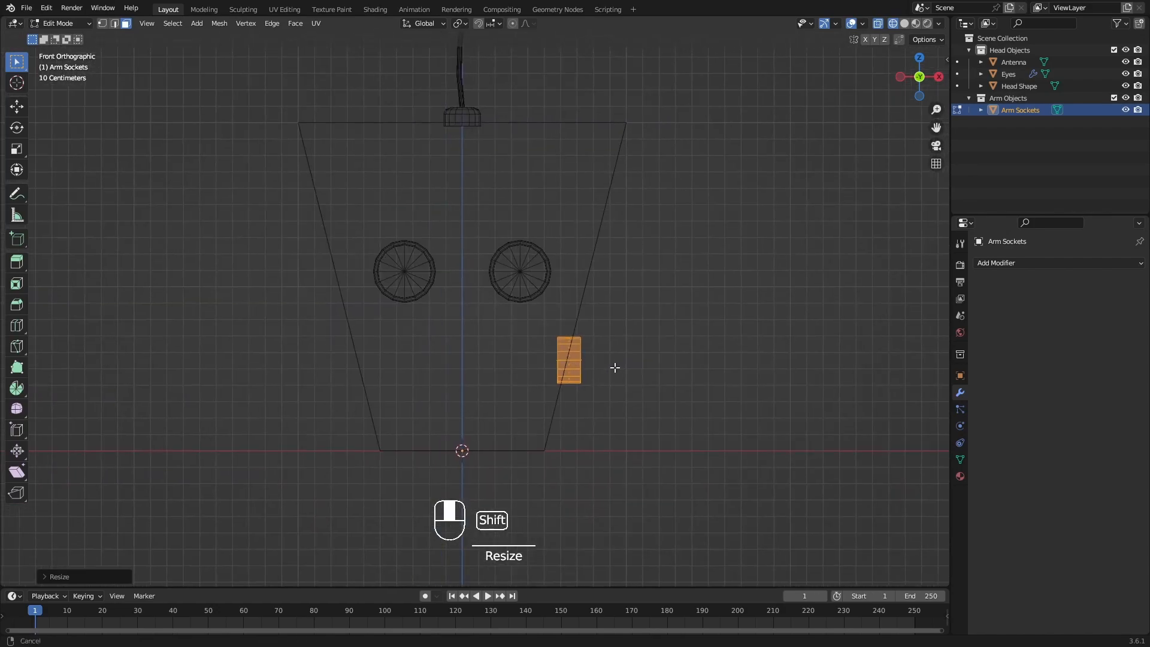
Select the cylinder's inner end face and isolate the arm socket in local view with solid shading.
mouse_move(616, 378)
middle_down()
mouse_move(507, 380)
mouse_move(639, 380)
middle_up()
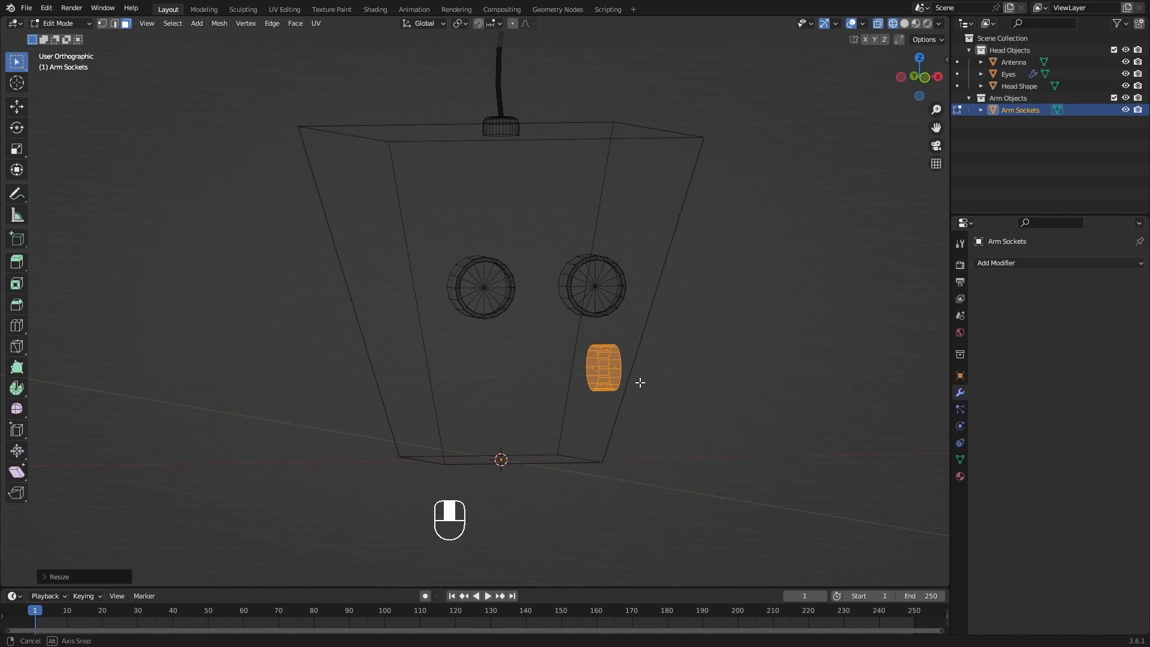
scroll(589, 358, up, 3)
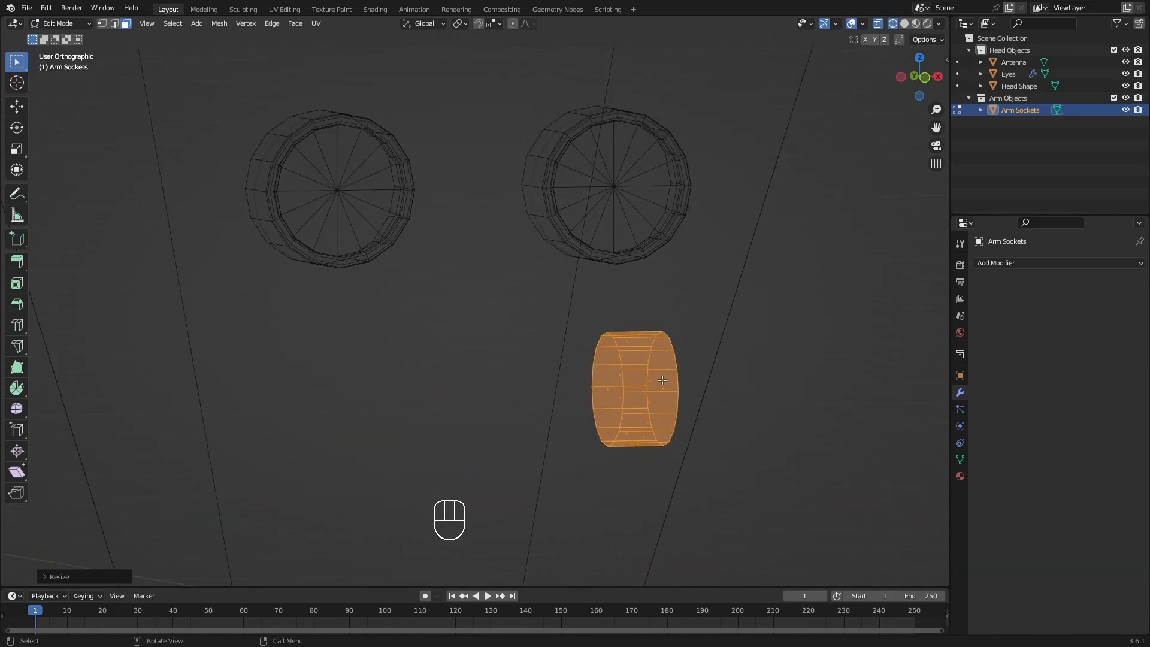
click(604, 392)
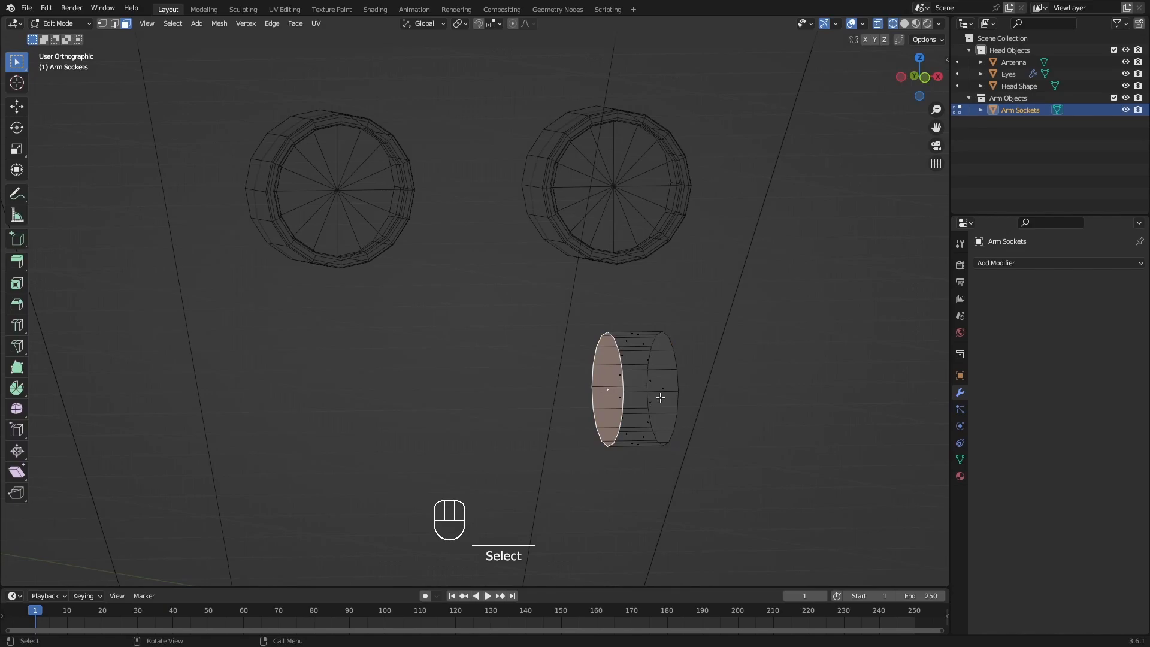
key(slash)
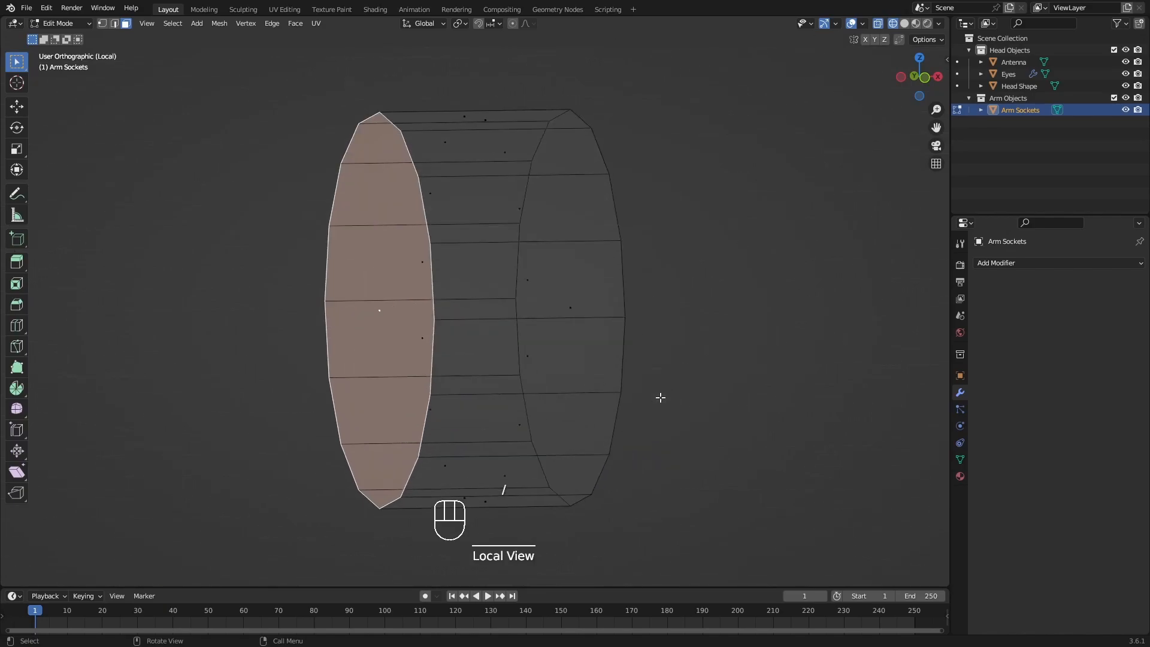
key(shift+z)
shift+middle_drag(585, 356, 732, 323)
click(537, 287)
mouse_move(579, 289)
middle_down()
mouse_move(607, 293)
mouse_move(594, 296)
middle_up()
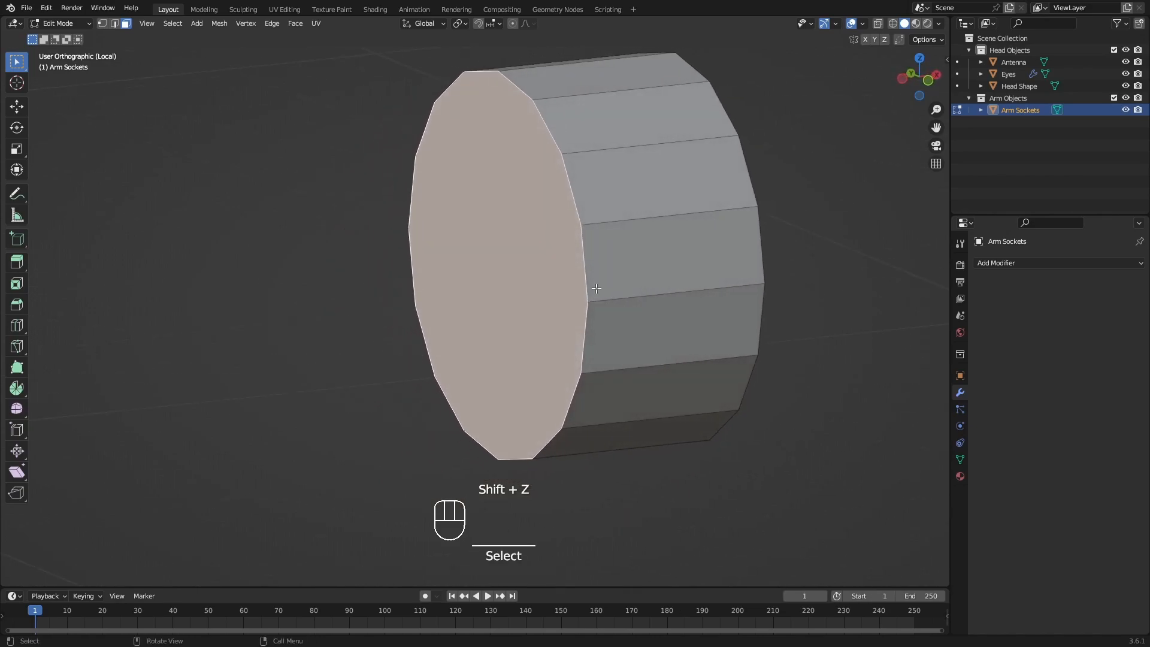
middle_drag(527, 320, 516, 318)
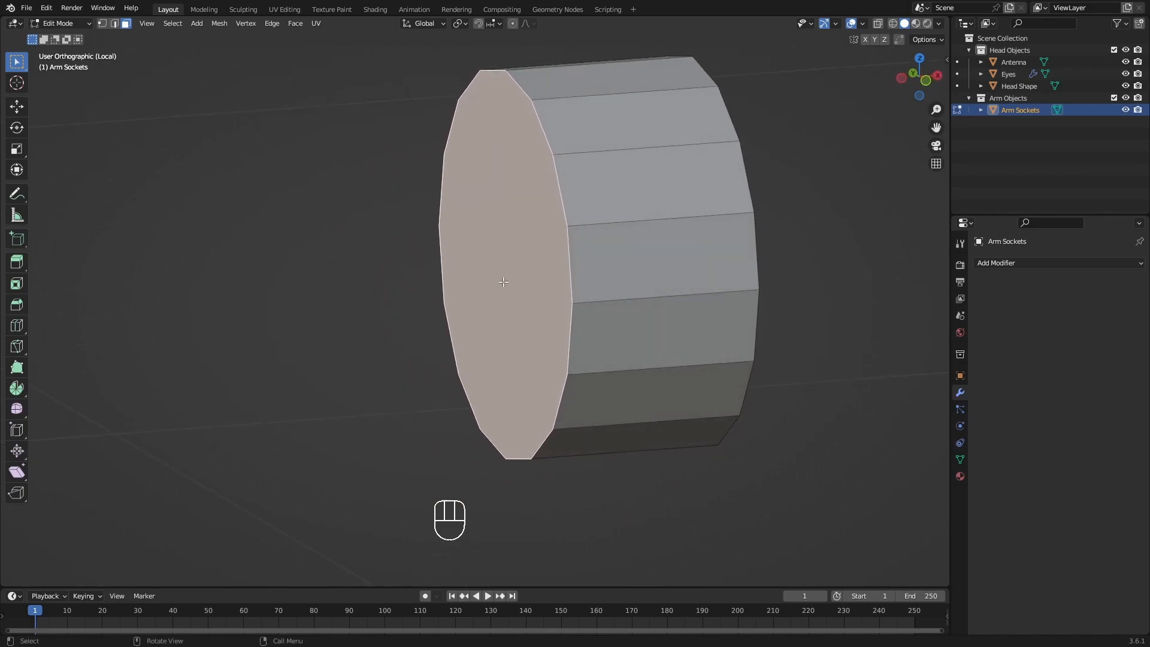
Delete the end face hidden inside the head in face select mode and bring the rest of the robot back into view.
key(3)
key(1)
key(2)
key(3)
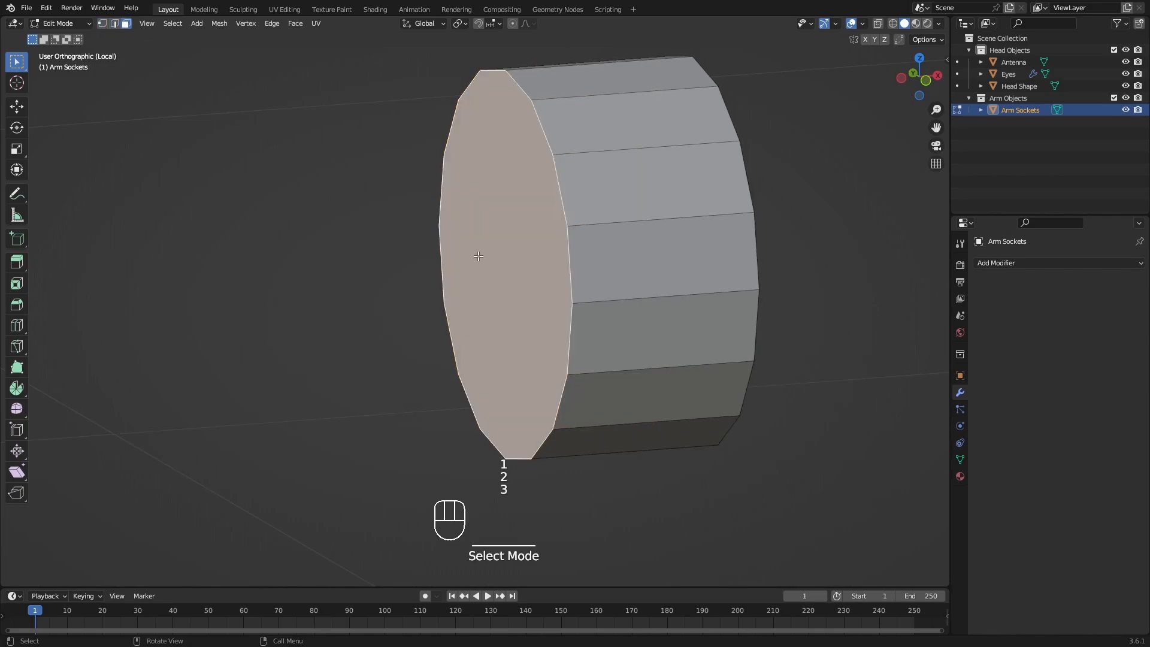
click(528, 266)
shift+middle_drag(660, 302, 733, 364)
key(x)
click(670, 325)
key(KP_Divide)
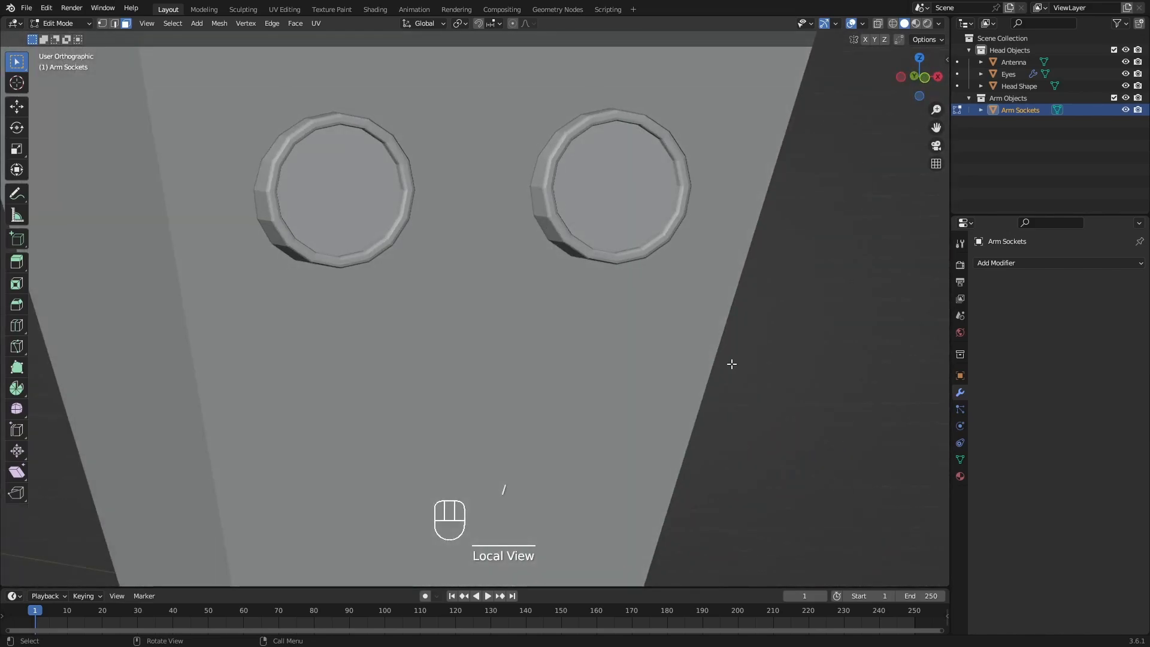
Inset the arm socket's outer end face by about 0.044 m.
middle_drag(710, 437, 683, 429)
scroll(662, 377, up, 4)
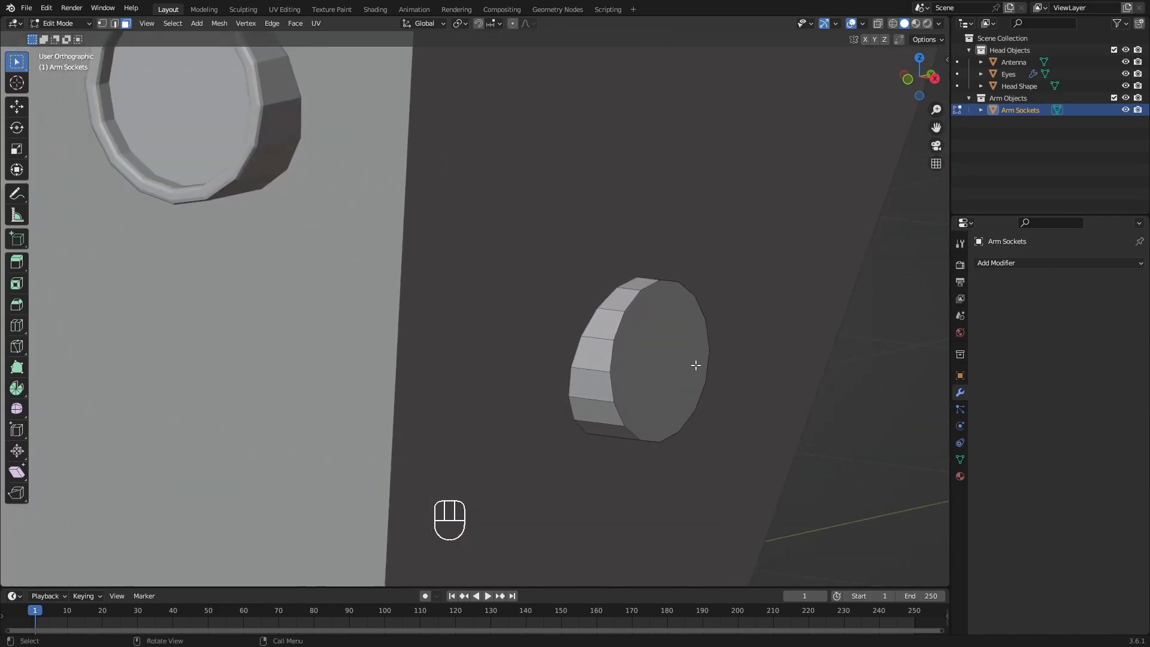
shift+click(673, 369)
shift+middle_drag(673, 369, 626, 415)
middle_drag(633, 373, 584, 334)
scroll(661, 366, up, 1)
shift+middle_drag(714, 388, 672, 392)
mouse_move(650, 386)
middle_down()
mouse_move(623, 383)
mouse_move(648, 395)
middle_up()
scroll(607, 380, up, 2)
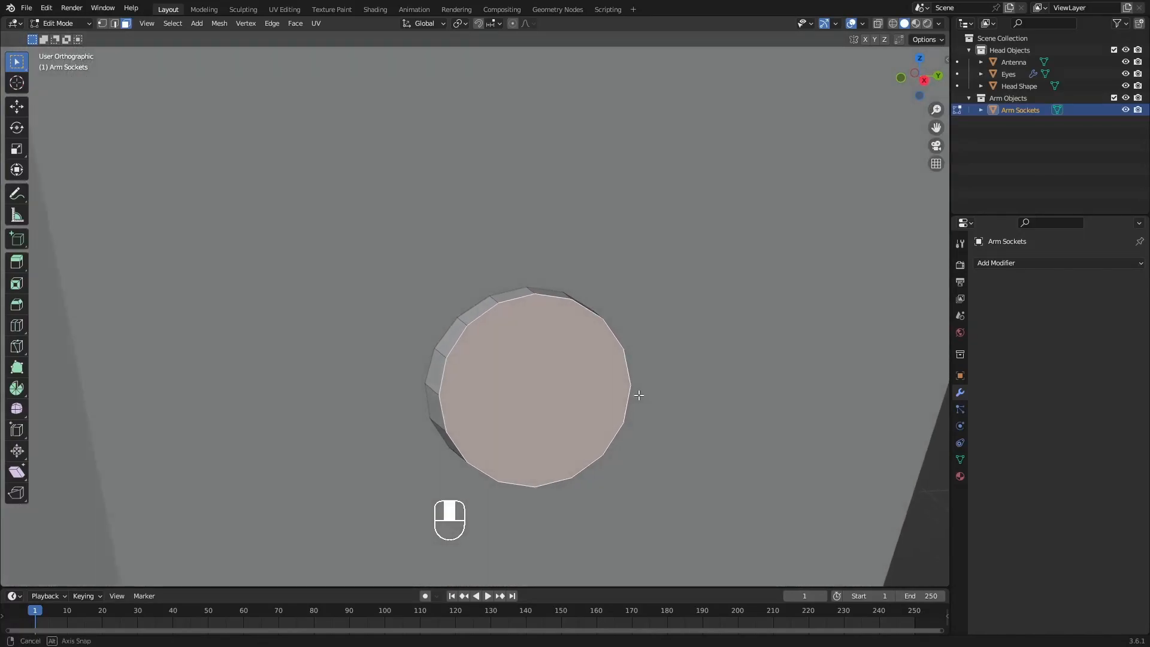
key(i)
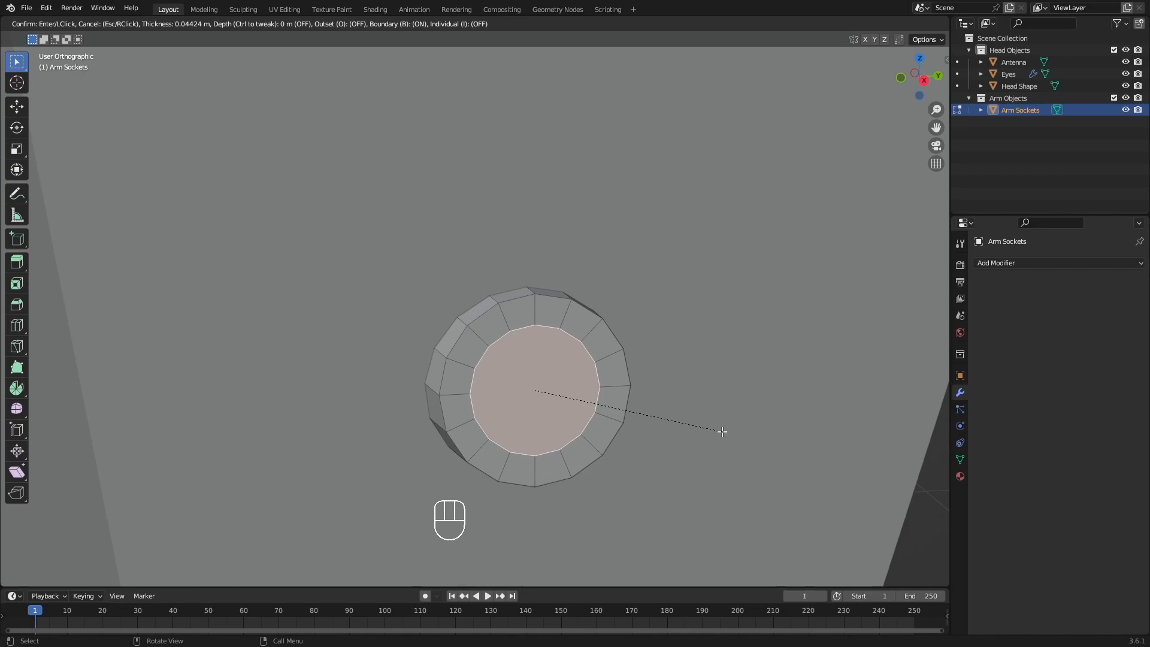
click(721, 432)
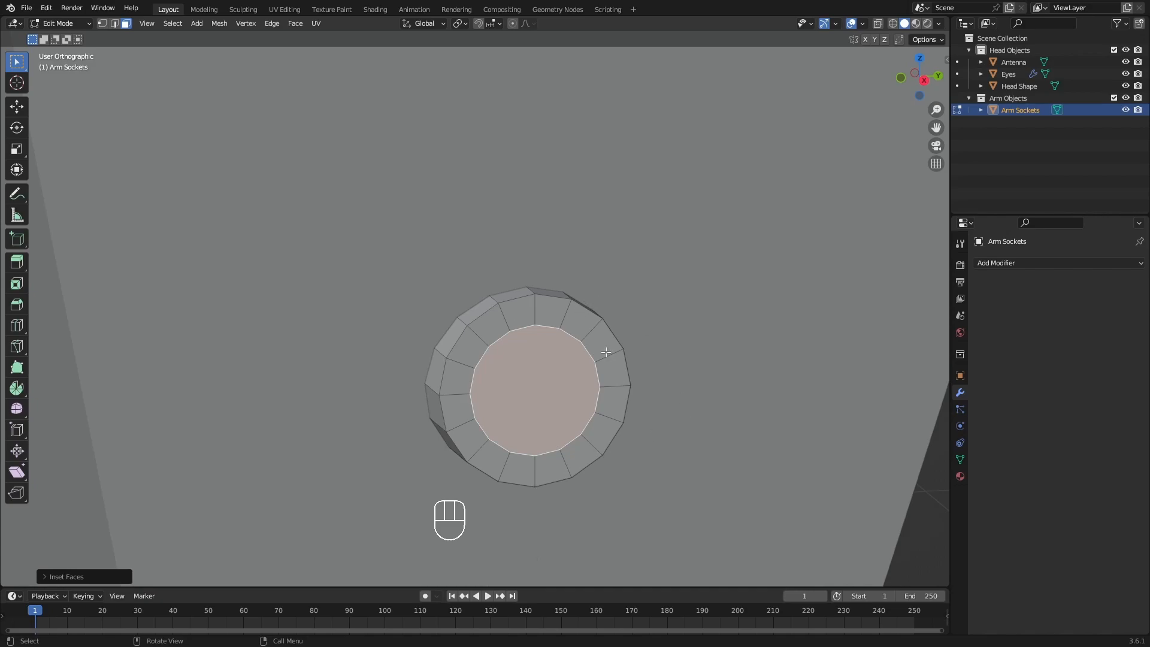
middle_drag(556, 309, 619, 367)
key(e)
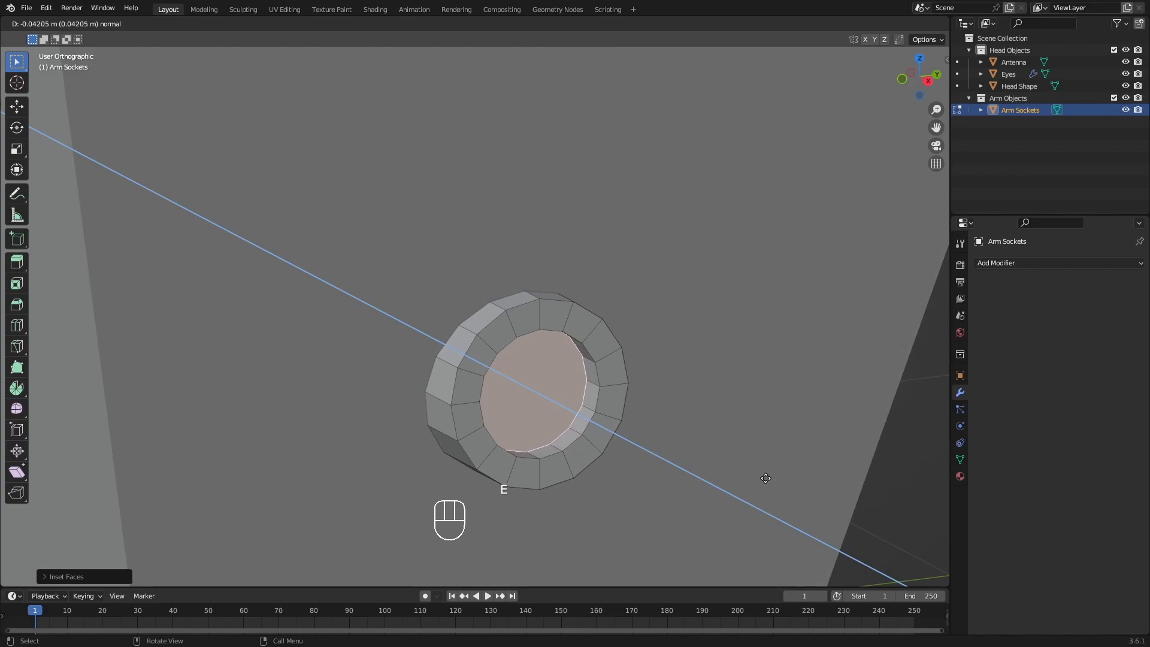
click(763, 476)
middle_drag(684, 462, 631, 398)
scroll(535, 312, up, 2)
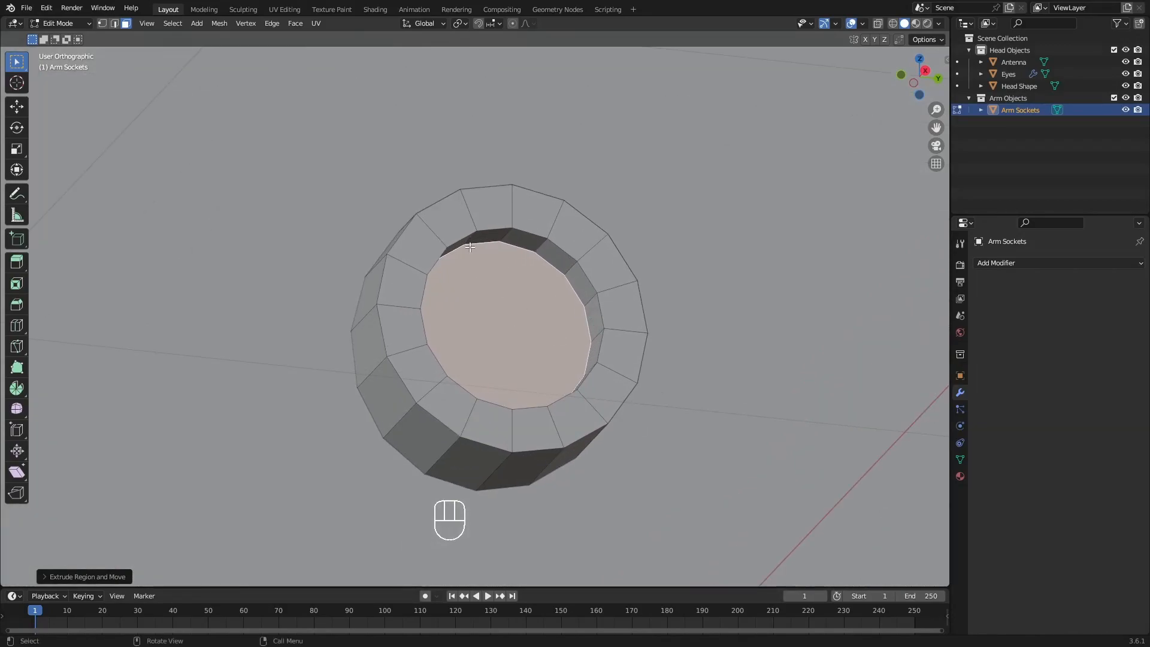
key(ctrl+z)
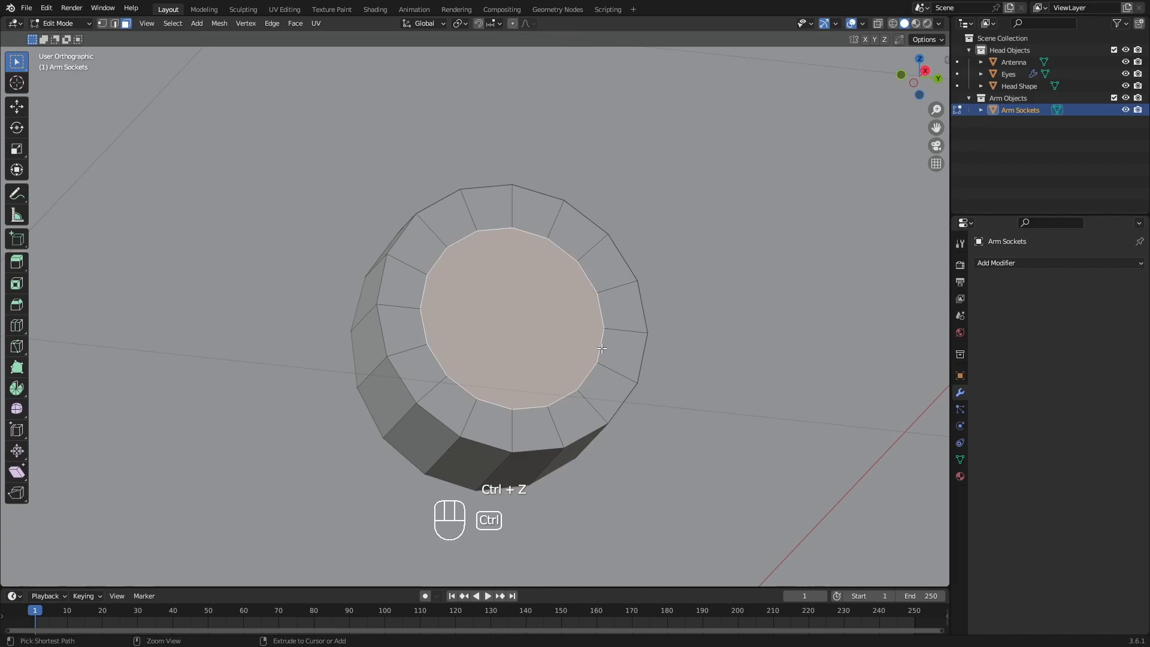
Extrude the inset face about 0.044 m inward to recess the socket.
middle_drag(602, 347, 600, 374)
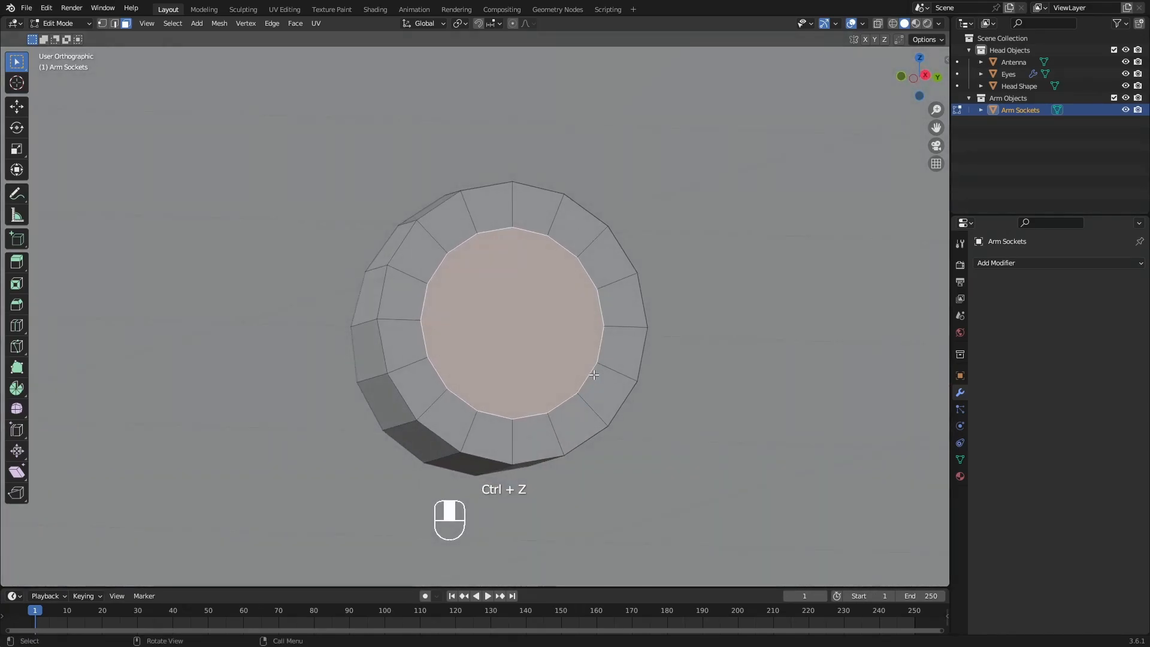
key(e)
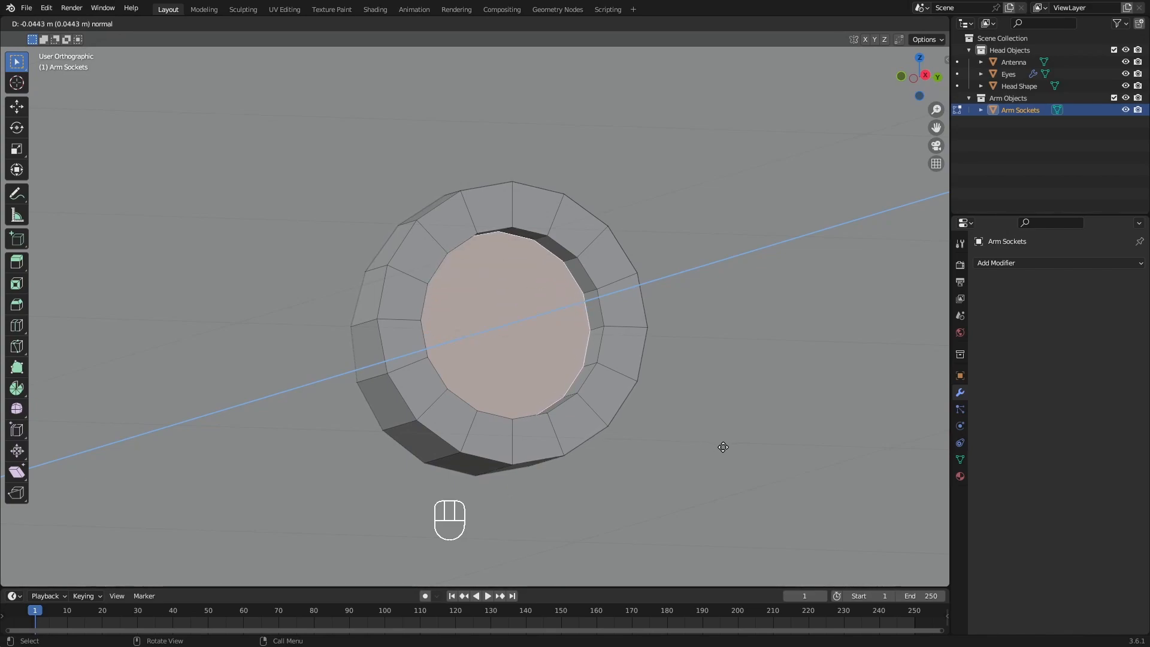
click(723, 447)
Inset the recessed face by about 0.07 m and merge the small remaining face into one point at its center.
middle_drag(674, 425, 520, 308)
scroll(535, 313, down, 6)
middle_drag(610, 363, 502, 281)
scroll(476, 330, up, 4)
middle_drag(519, 321, 512, 303)
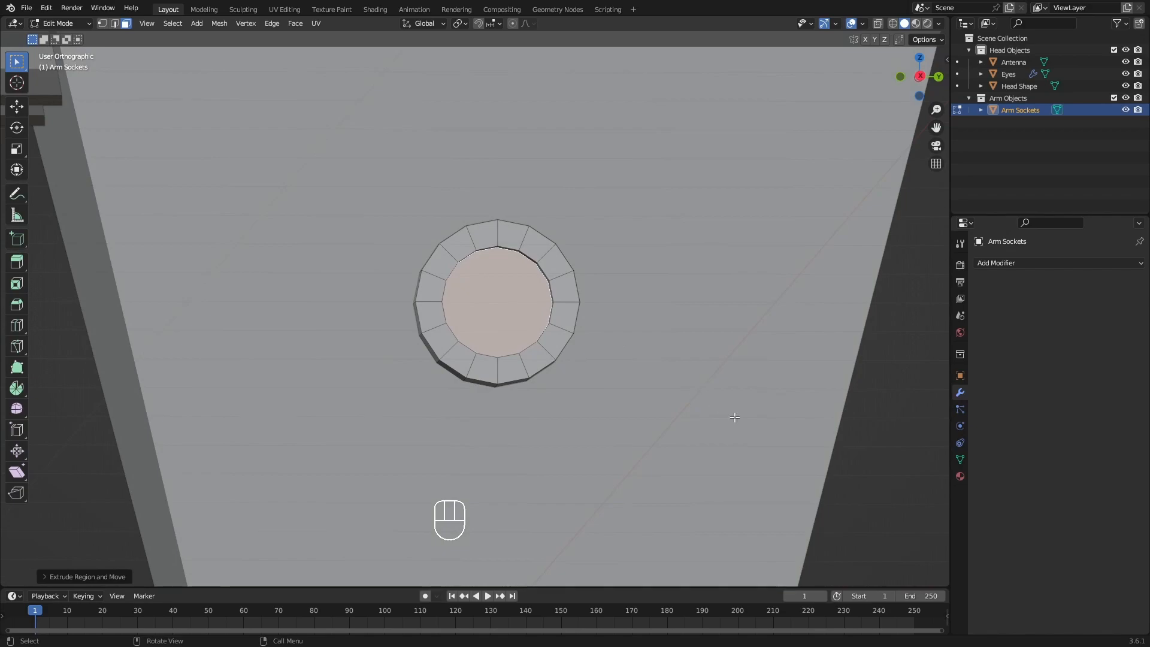
key(i)
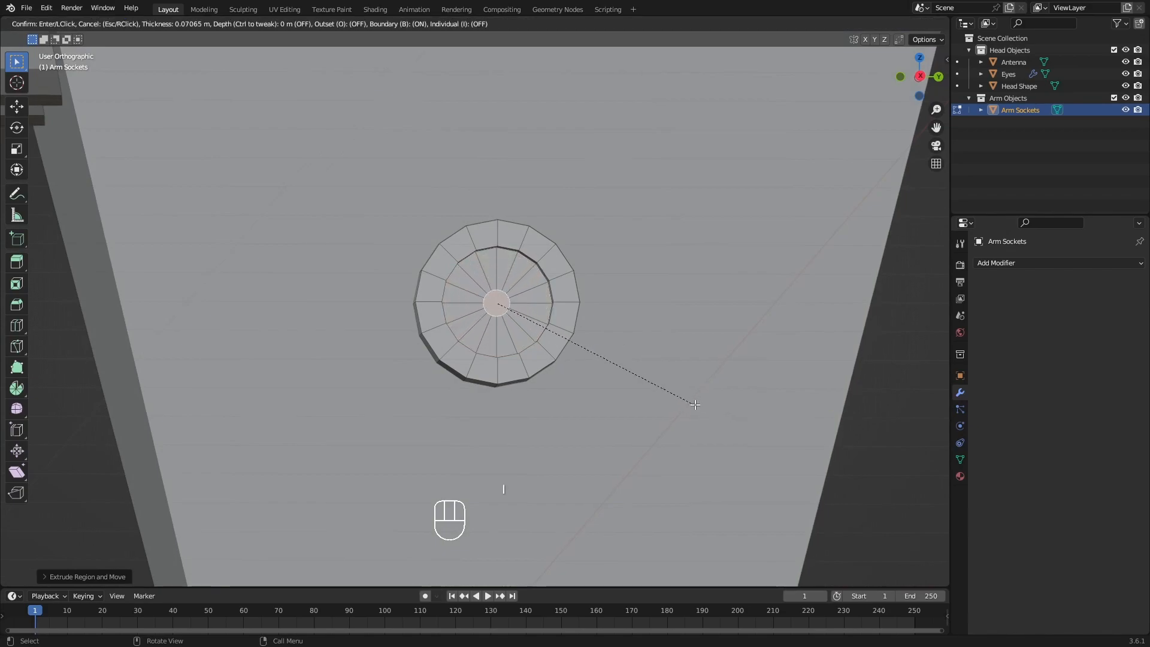
click(700, 413)
middle_drag(521, 317, 600, 333)
key(m)
click(502, 322)
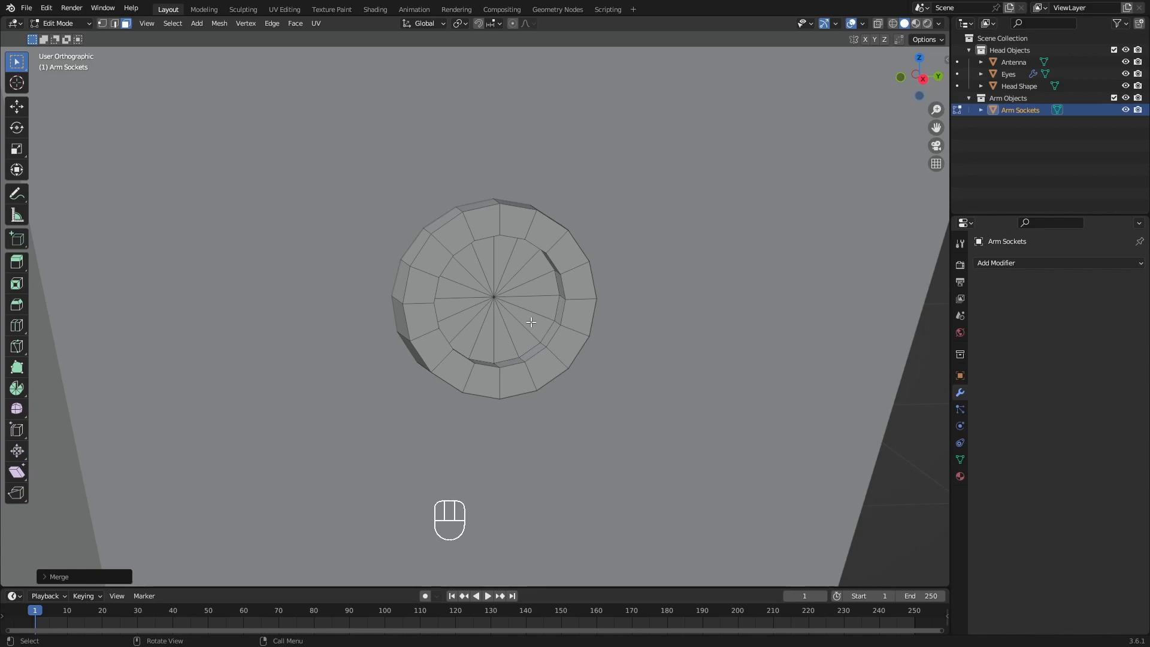
Bevel the socket rim's outer and inner edge loops by about 0.012 m with two segments.
middle_drag(574, 317, 649, 340)
key(2)
alt+click(571, 354)
middle_drag(558, 238, 573, 265)
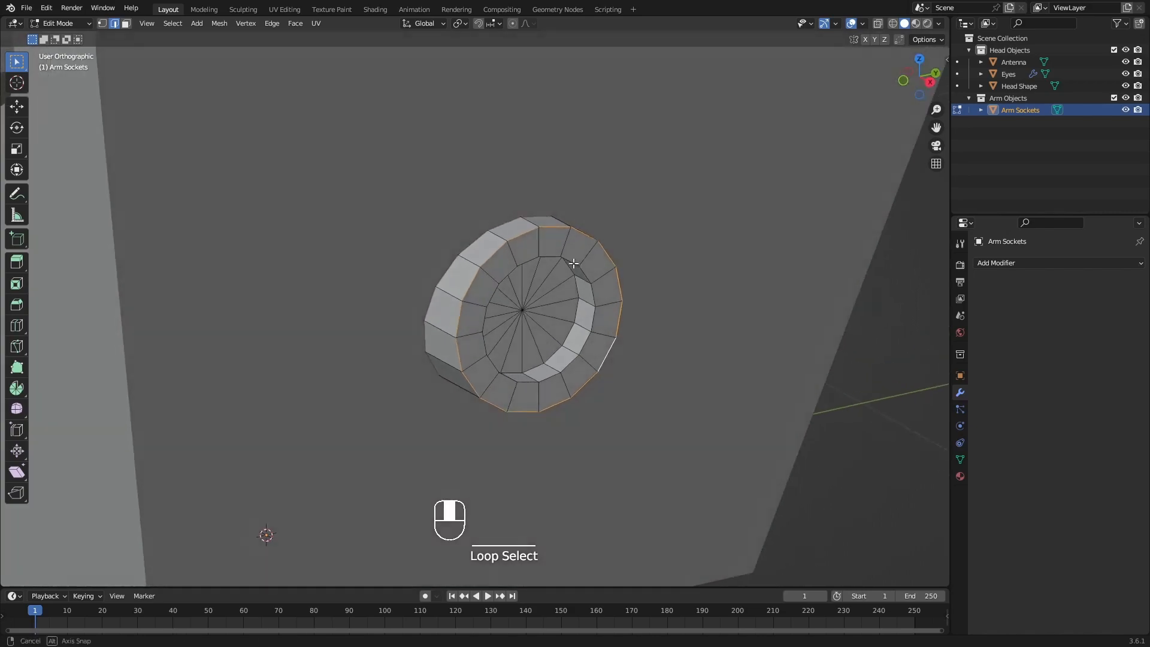
alt+shift+click(597, 295)
middle_drag(596, 295, 605, 349)
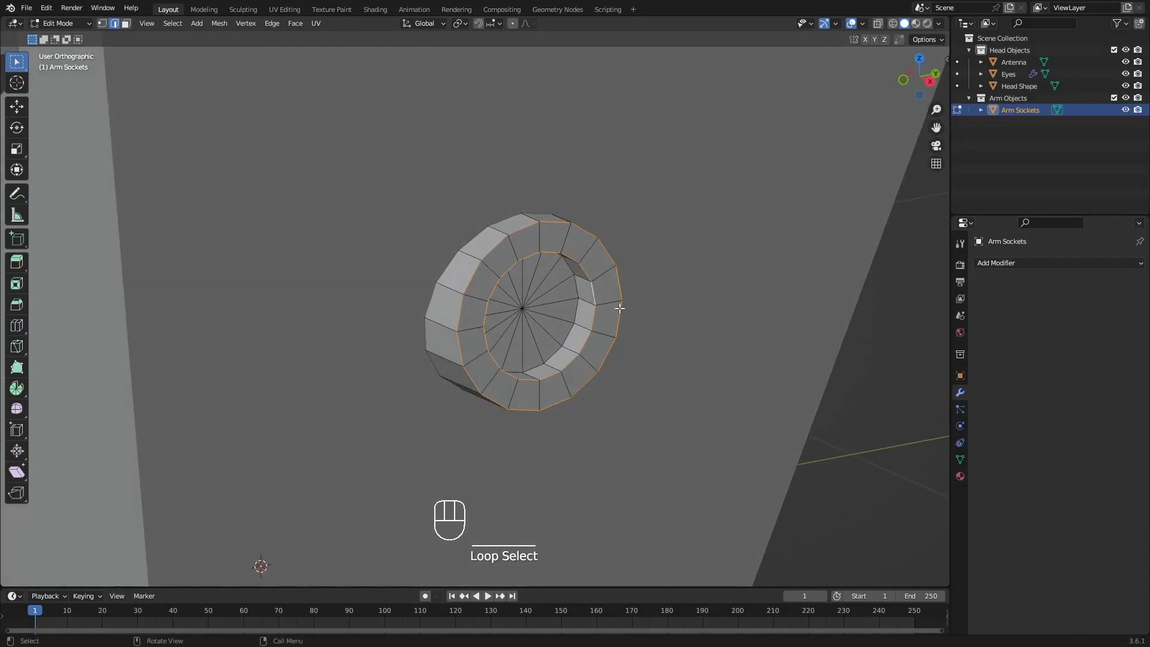
key(ctrl+b)
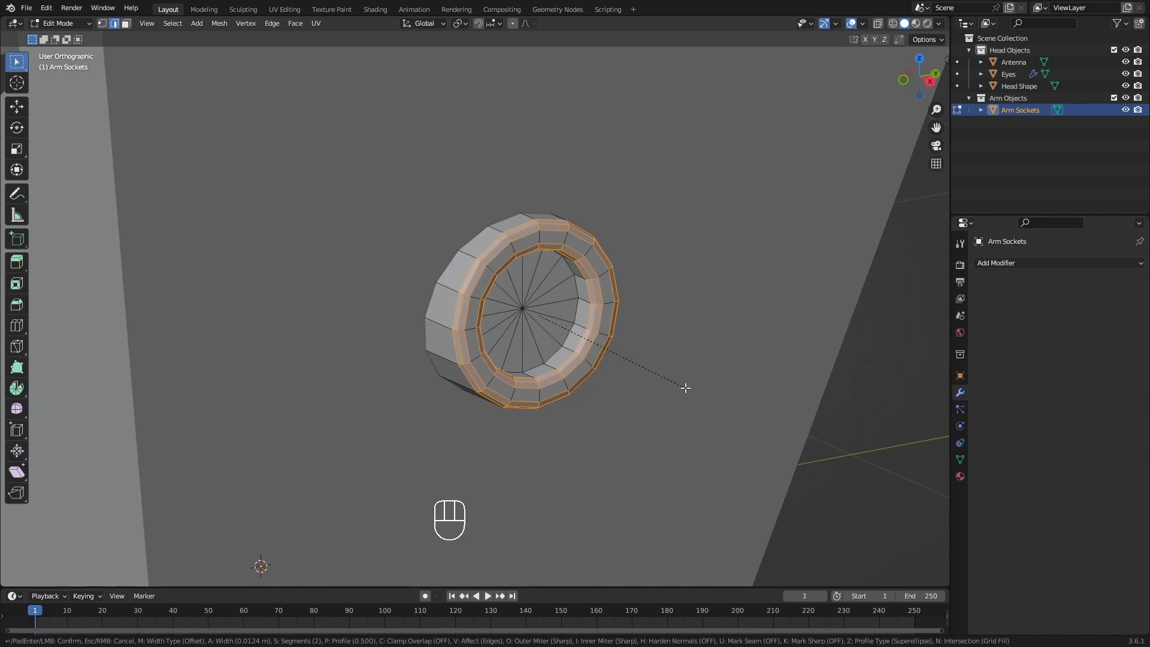
click(685, 388)
Add a Mirror modifier to the Arm Sockets object.
middle_drag(559, 357, 654, 318)
scroll(575, 326, down, 5)
shift+middle_drag(728, 296, 686, 299)
scroll(686, 301, up, 3)
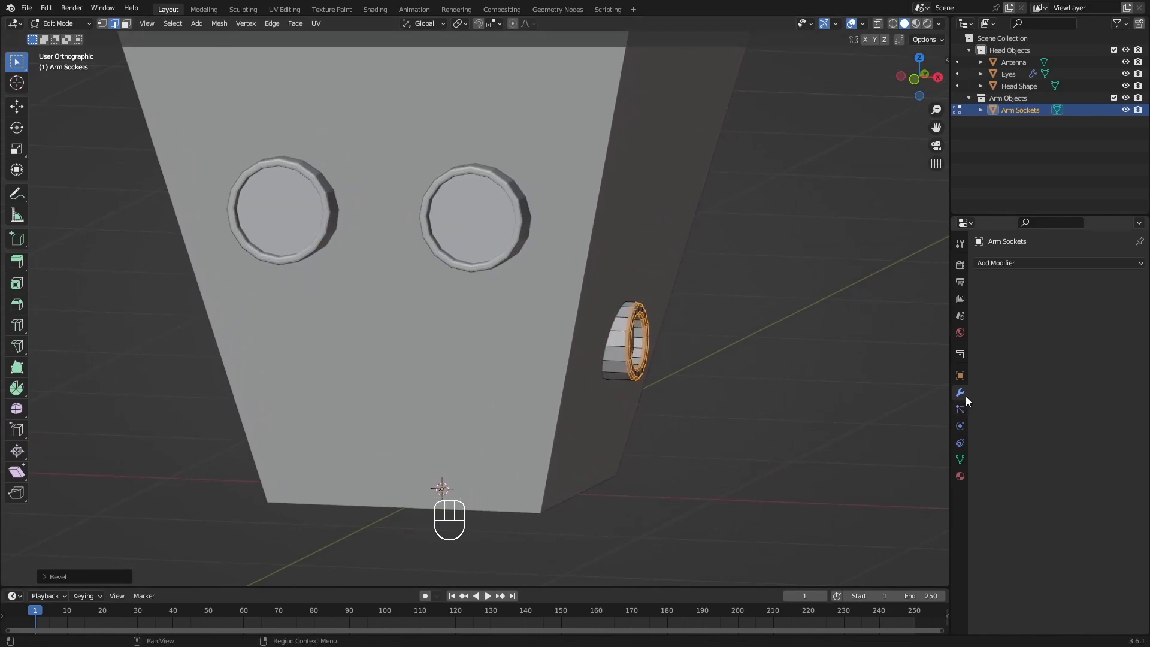
click(1020, 264)
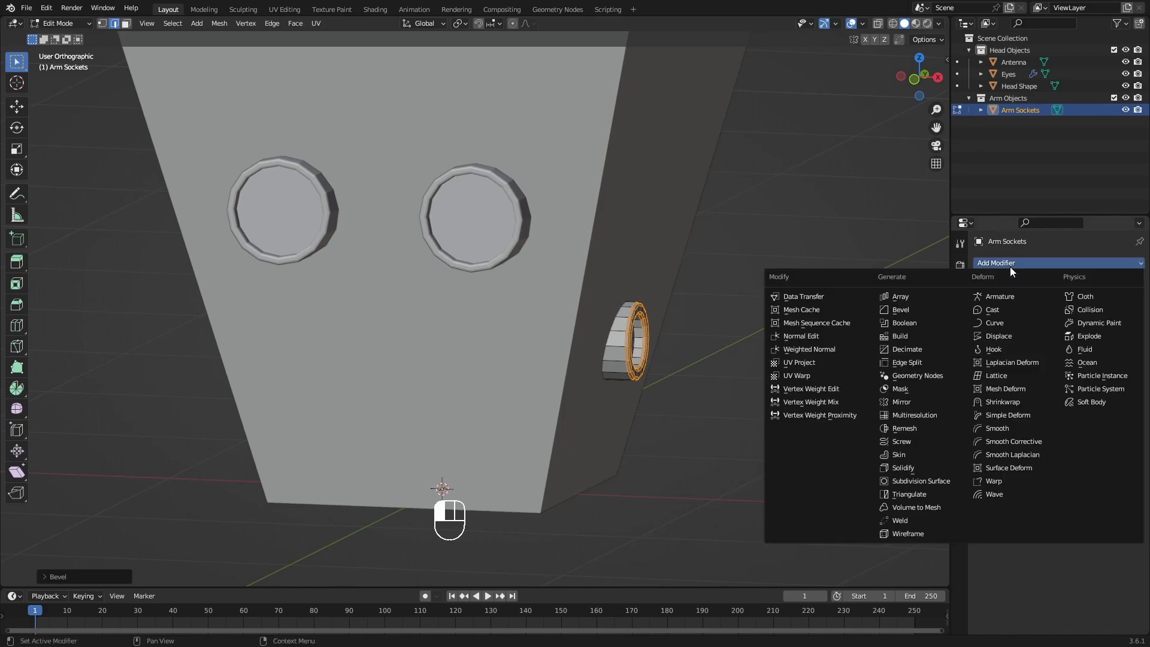
click(904, 405)
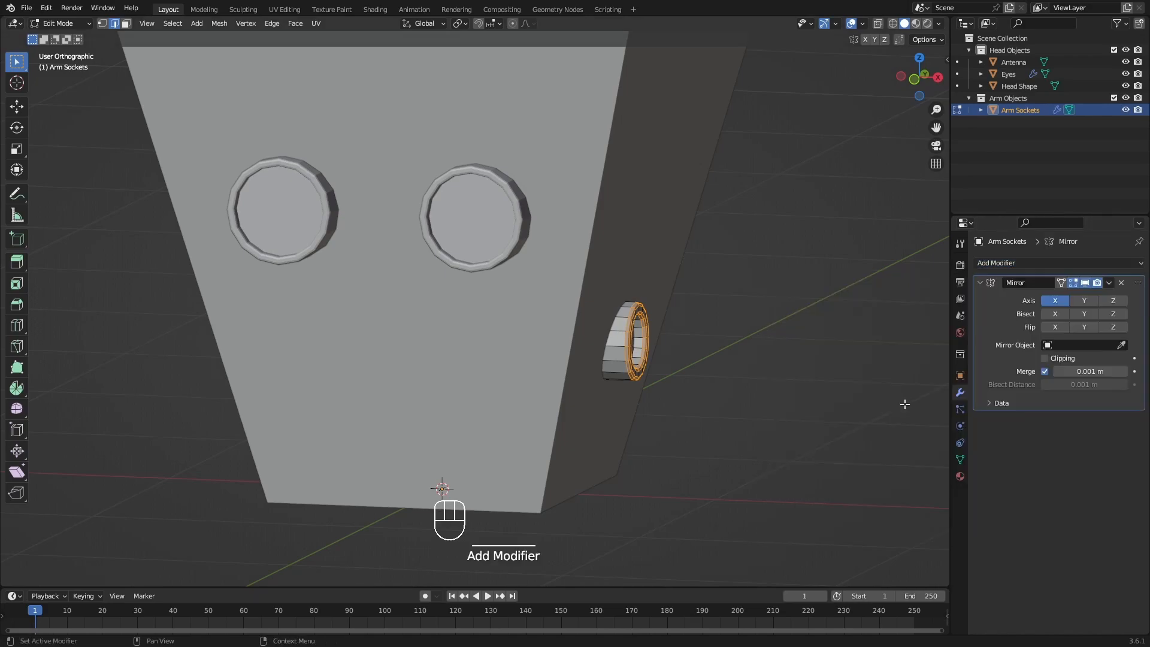
Set Head Shape as the modifier's mirror object and inspect the sockets on both sides of the head.
shift+middle_drag(616, 300, 707, 313)
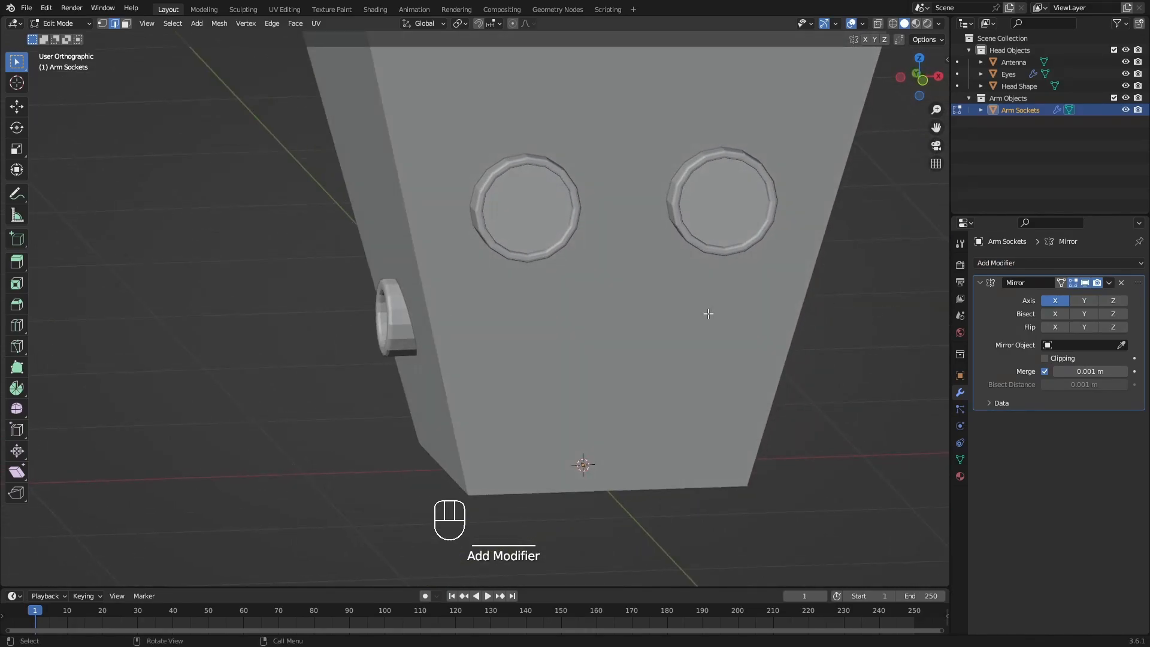
scroll(393, 275, down, 4)
shift+middle_drag(635, 315, 595, 323)
middle_drag(595, 324, 561, 313)
middle_drag(473, 245, 584, 247)
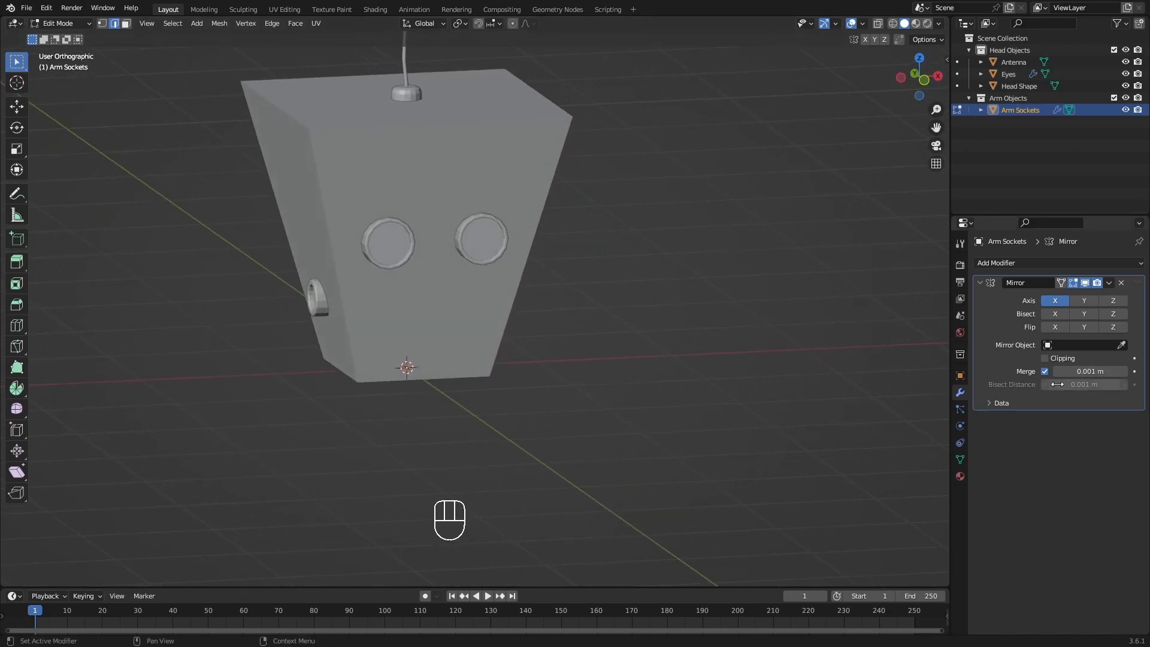
click(1122, 346)
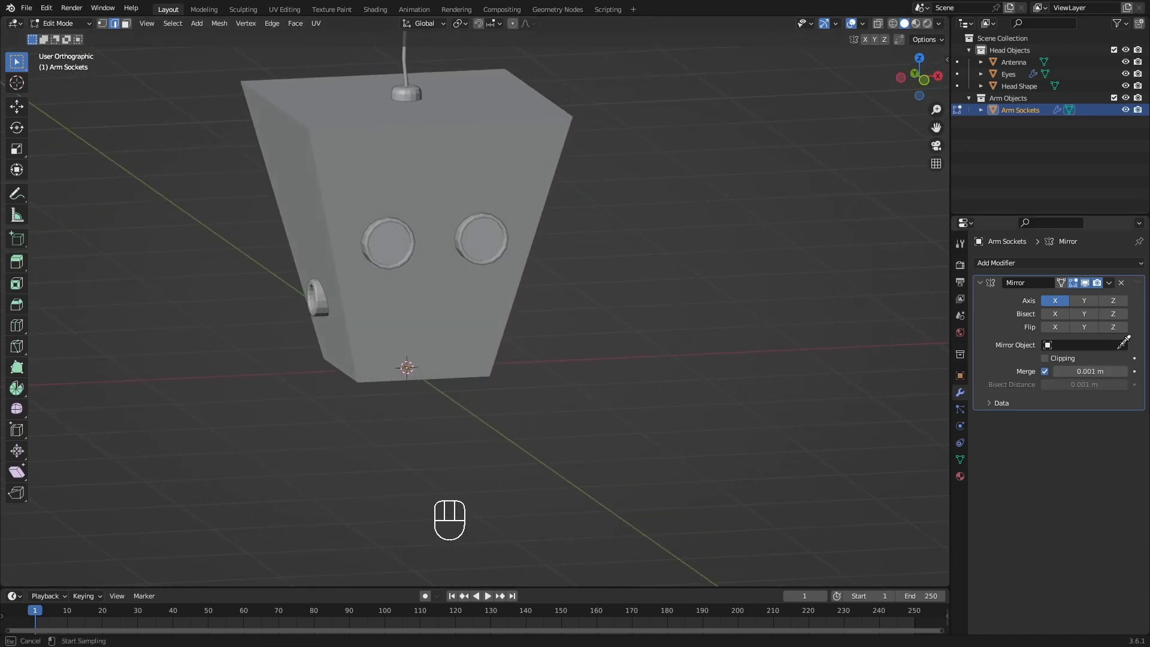
click(433, 346)
middle_drag(433, 345, 385, 299)
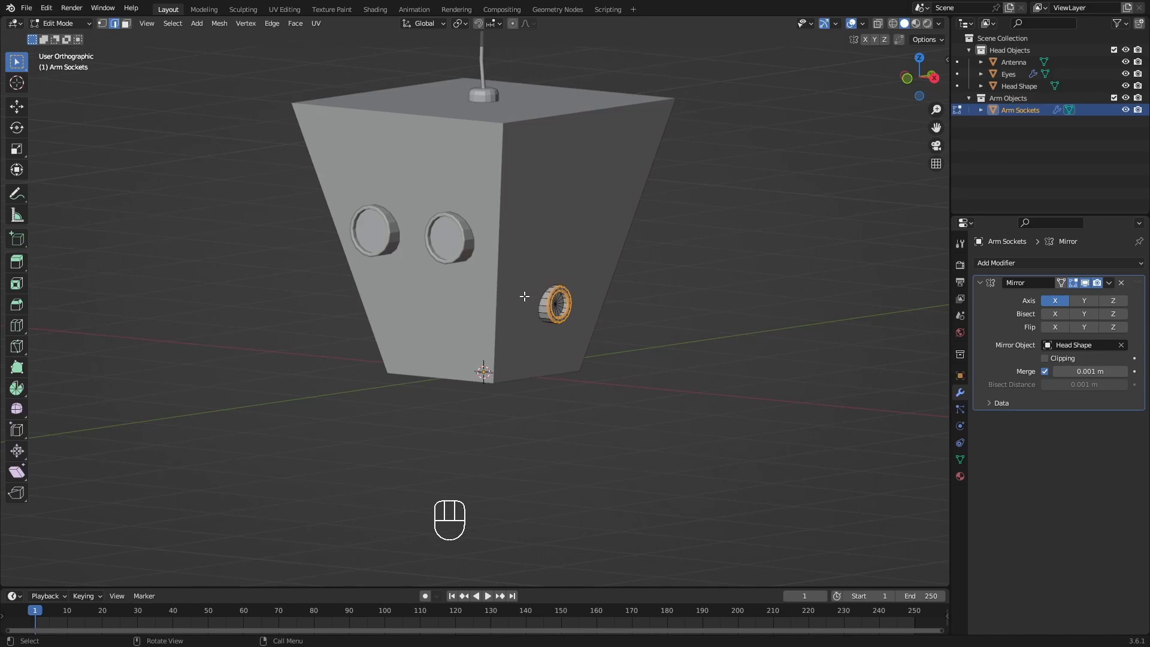
shift+middle_drag(524, 295, 506, 303)
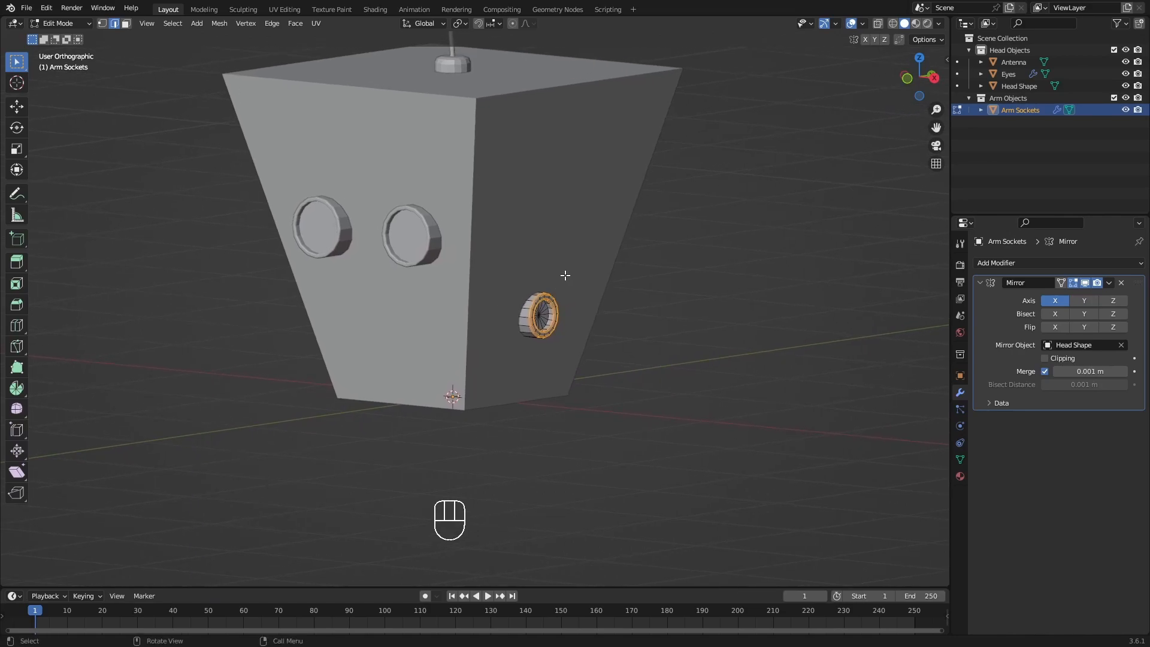
Duplicate all the recessed inner faces of the arm socket in place, leaving the copy at the original position.
key(alt+a)
scroll(552, 317, up, 7)
middle_drag(552, 317, 482, 322)
key(3)
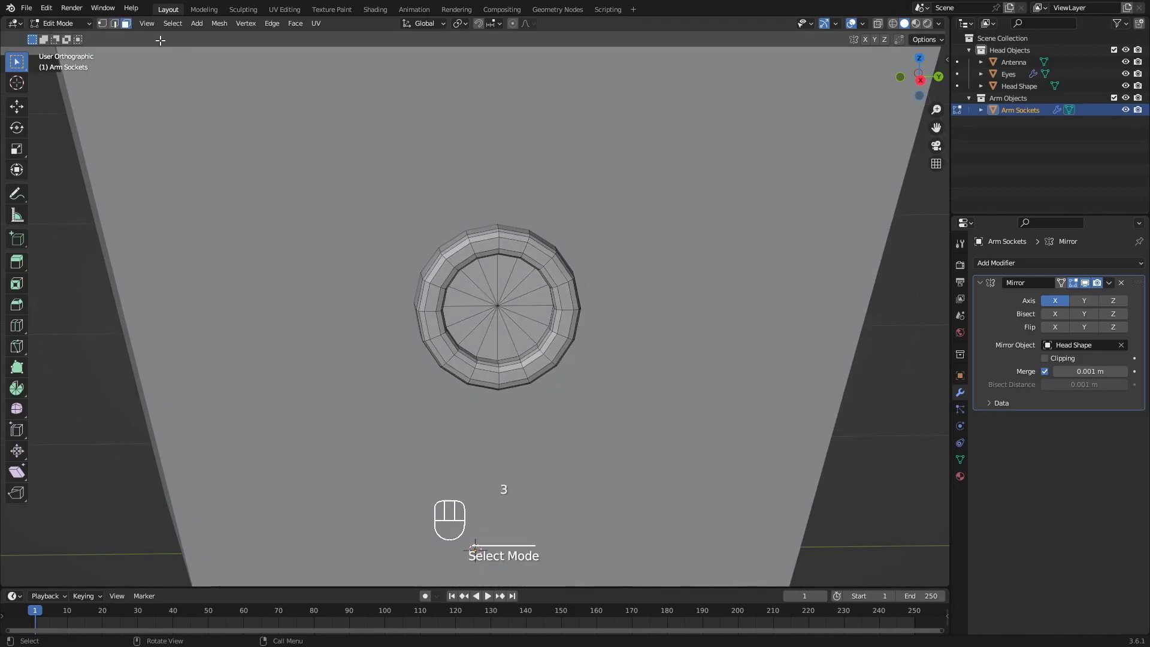
scroll(511, 309, up, 2)
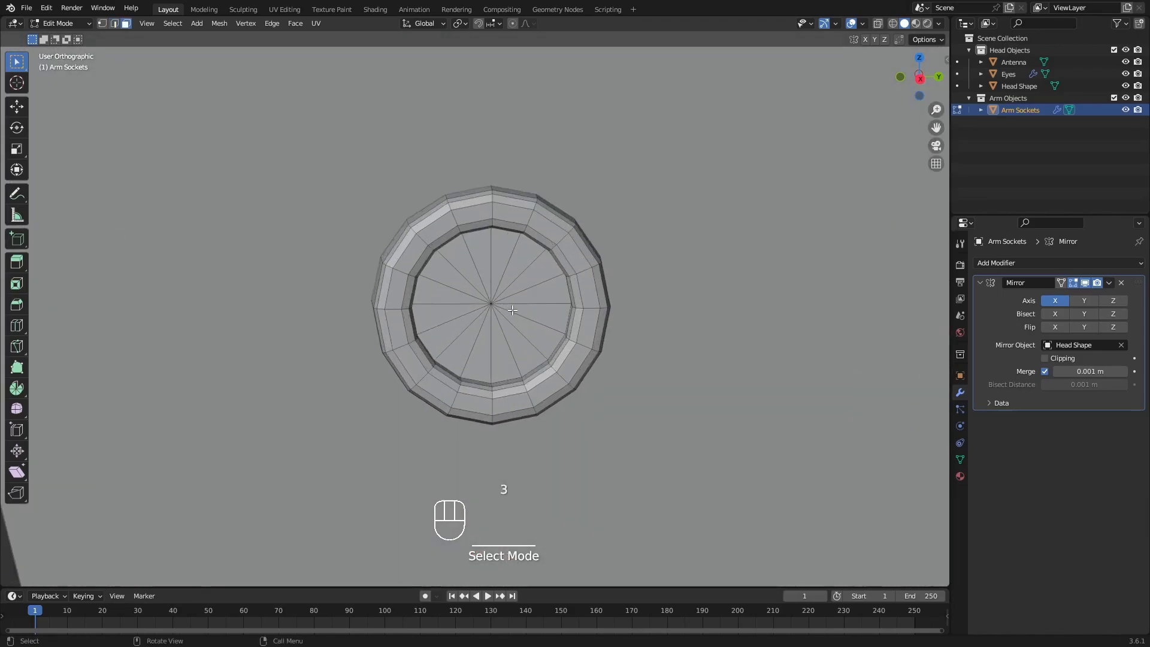
middle_drag(526, 305, 515, 298)
drag(445, 261, 522, 331)
middle_drag(509, 323, 491, 292)
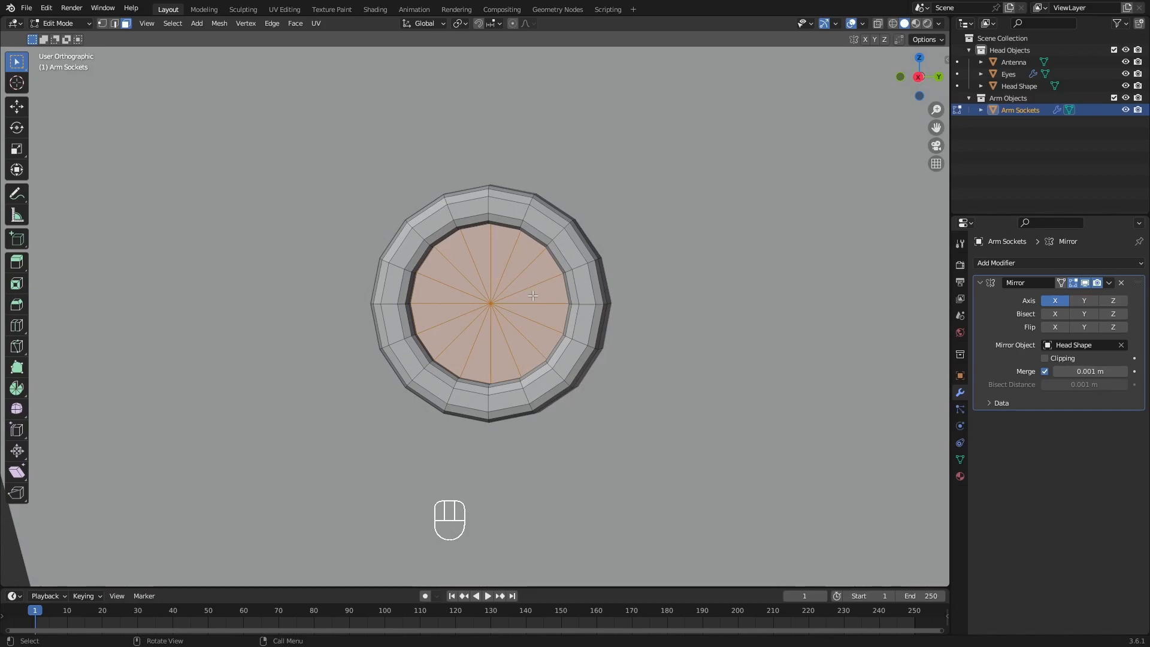
mouse_move(517, 282)
middle_down()
mouse_move(515, 260)
mouse_move(534, 293)
mouse_move(513, 298)
middle_up()
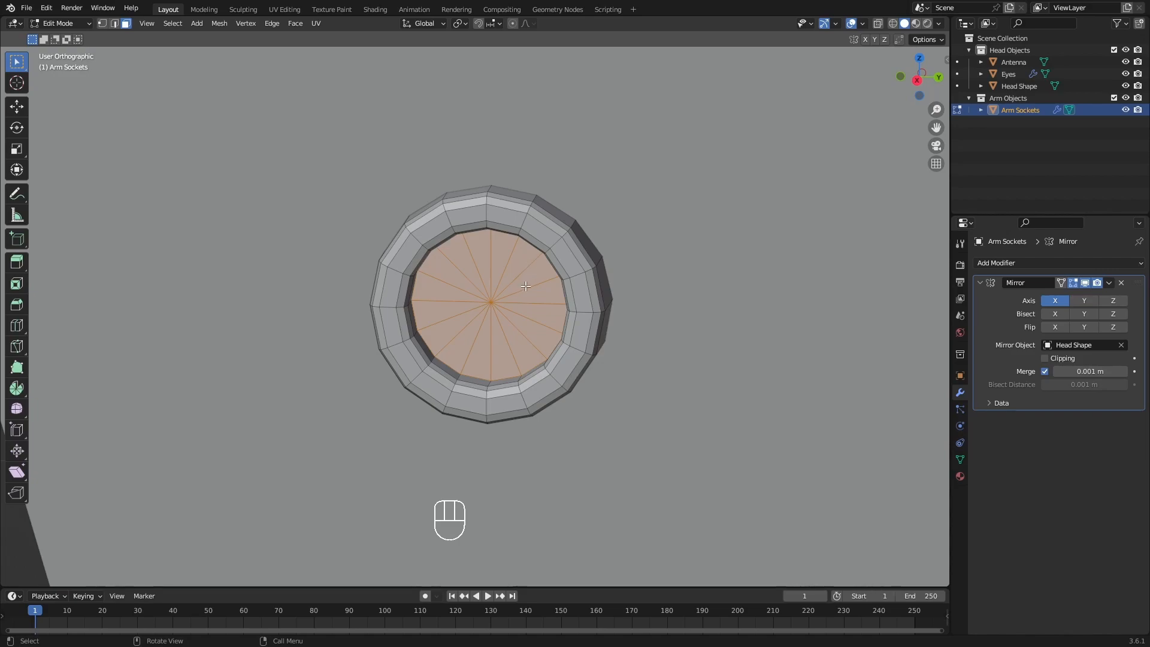
scroll(521, 288, down, 4)
mouse_move(517, 288)
middle_down()
mouse_move(511, 270)
mouse_move(525, 301)
middle_up()
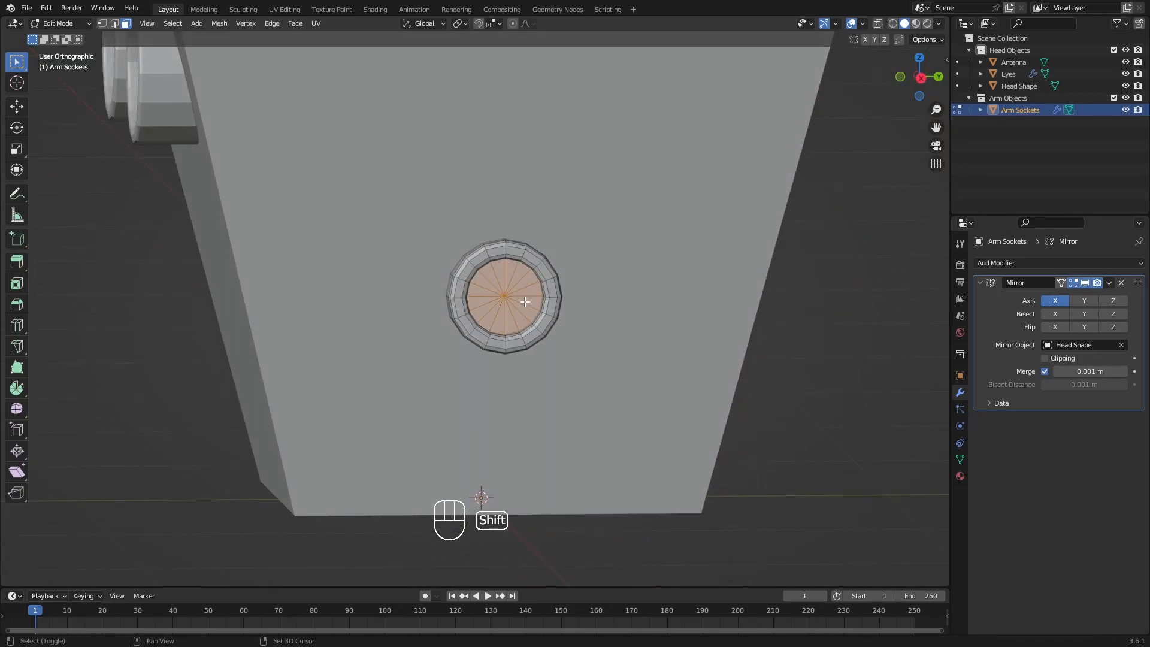
key(shift+d)
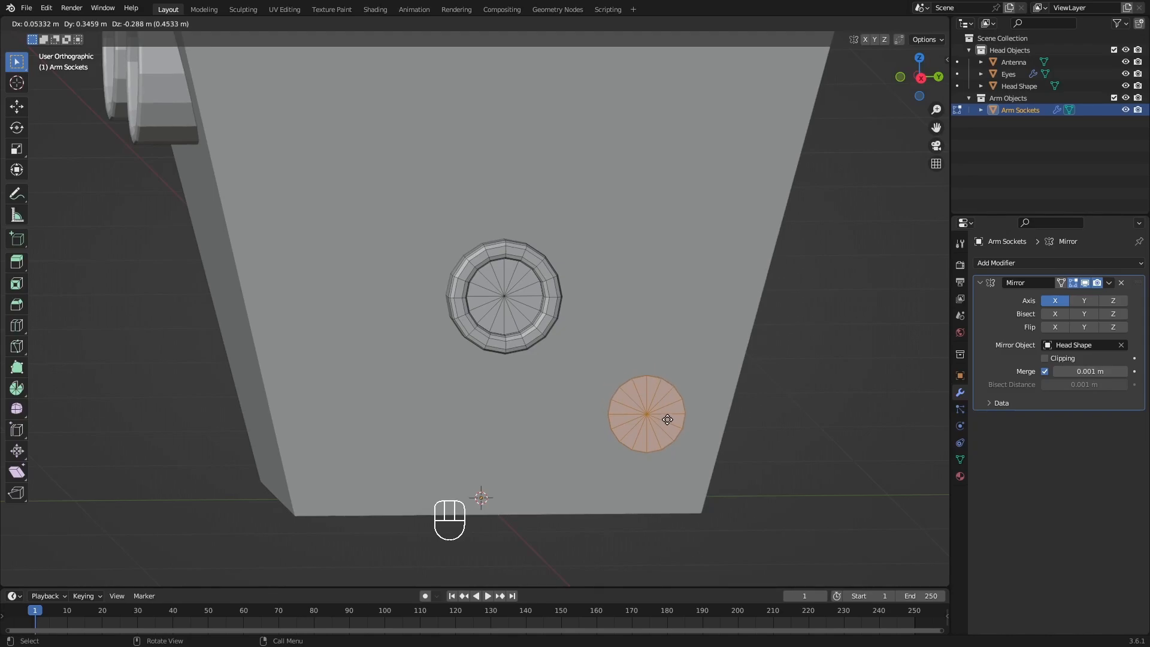
right_click(672, 401)
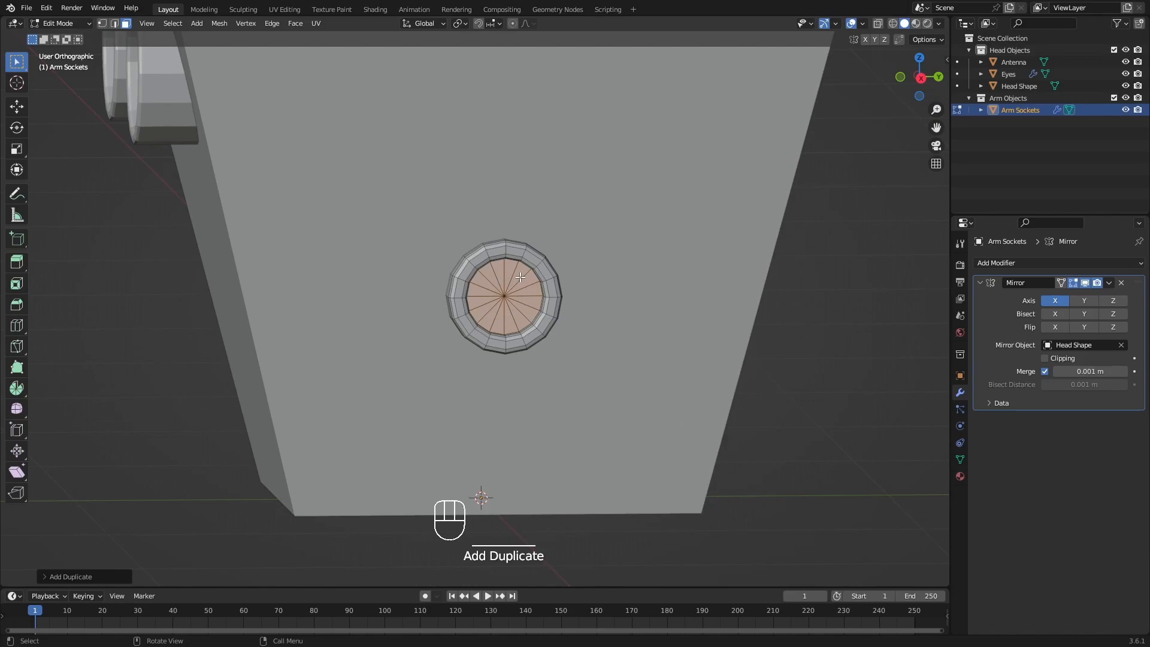
mouse_move(542, 296)
middle_down()
mouse_move(527, 281)
mouse_move(545, 301)
middle_up()
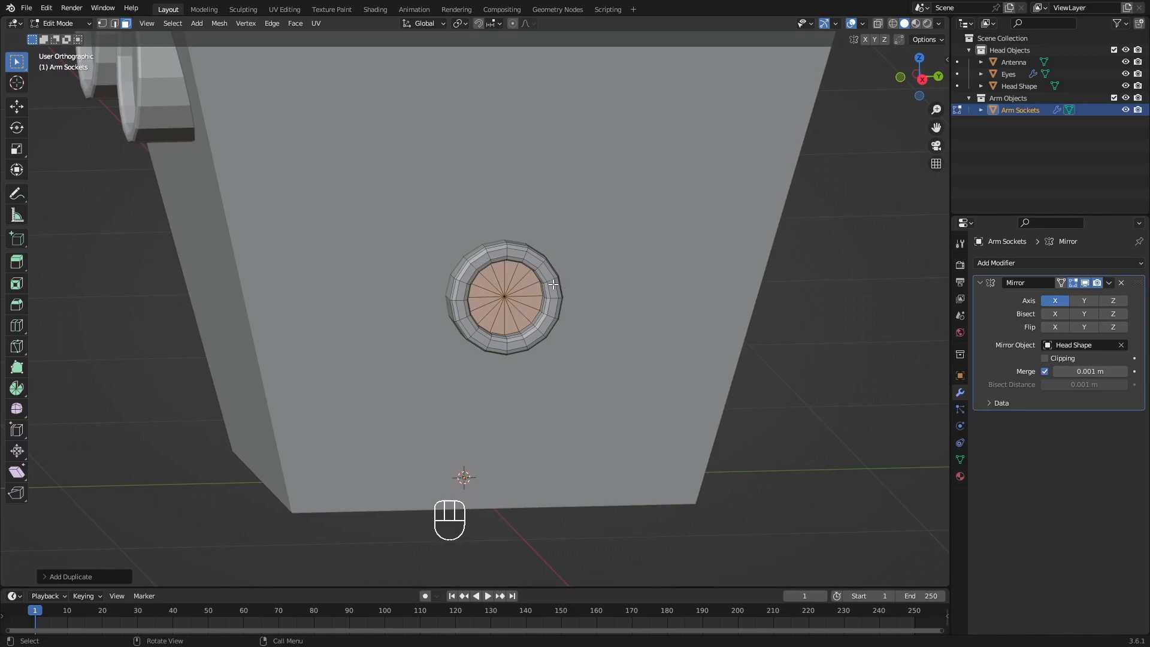
Separate the duplicated faces into their own object and switch editing to that object with all its faces selected.
key(p)
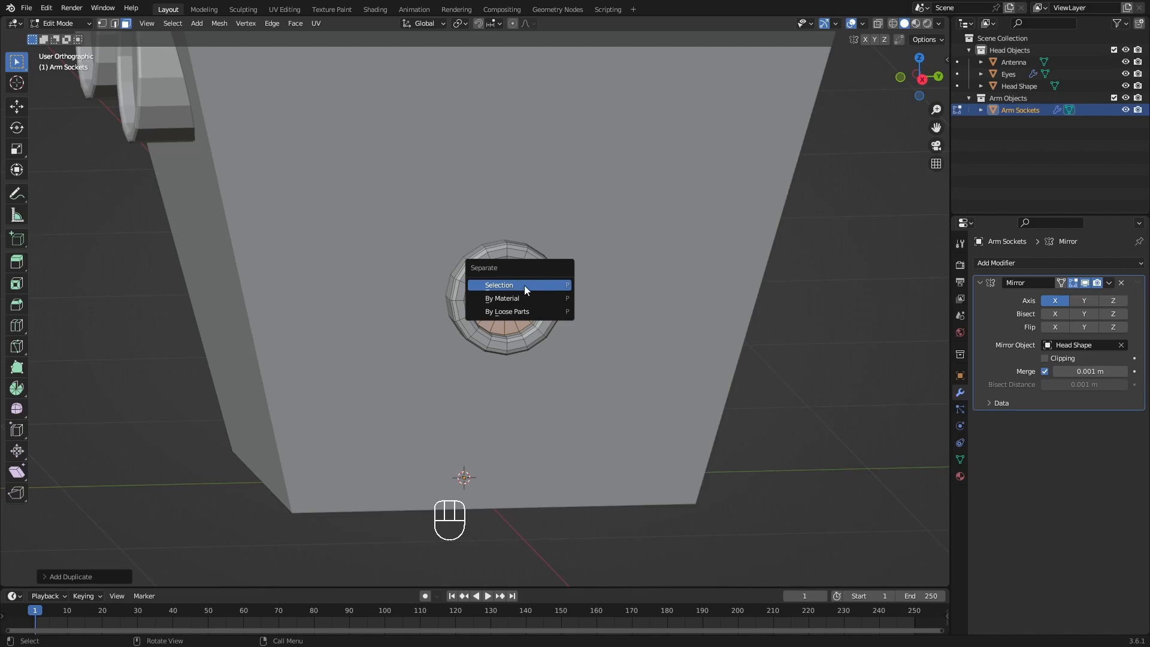
click(523, 285)
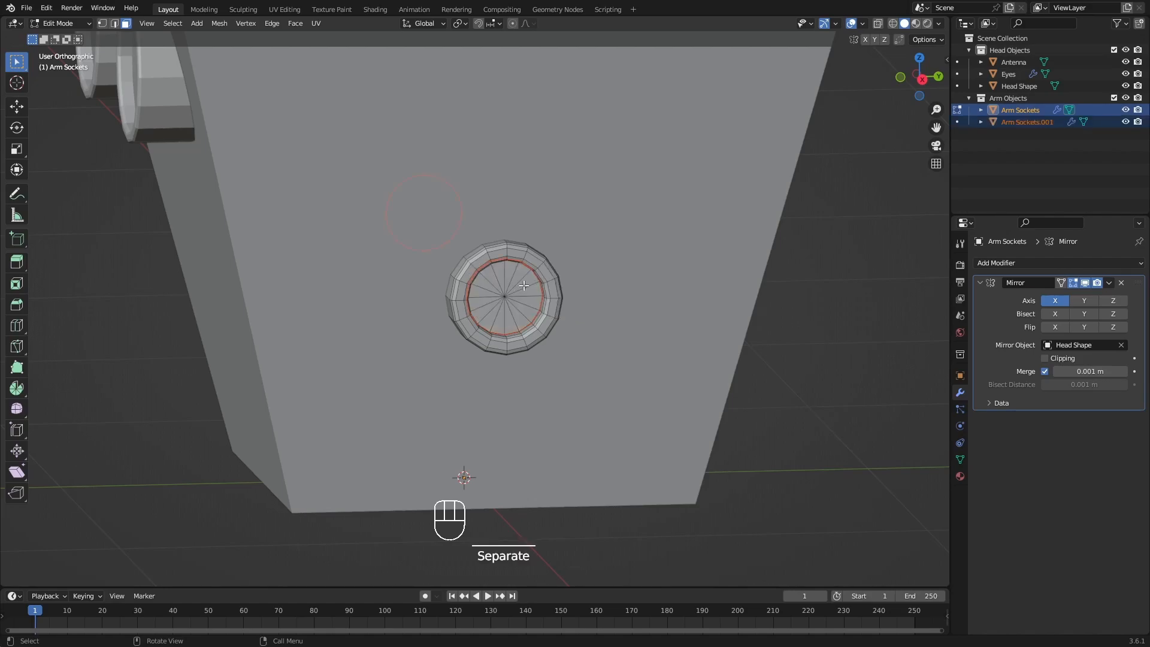
click(956, 122)
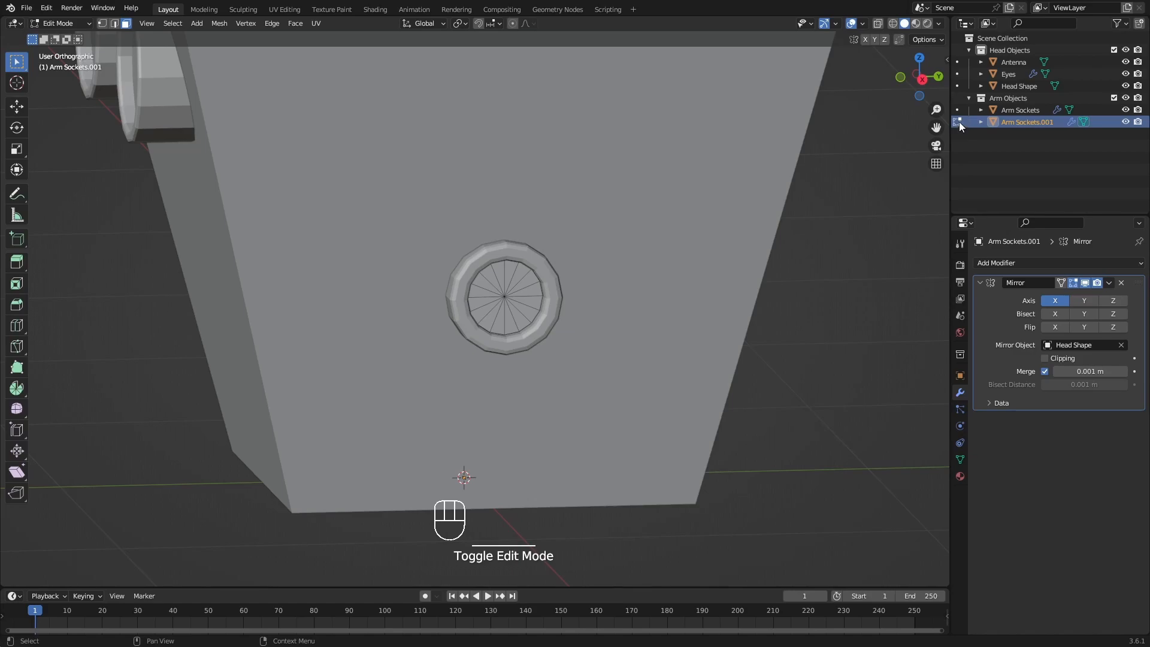
key(a)
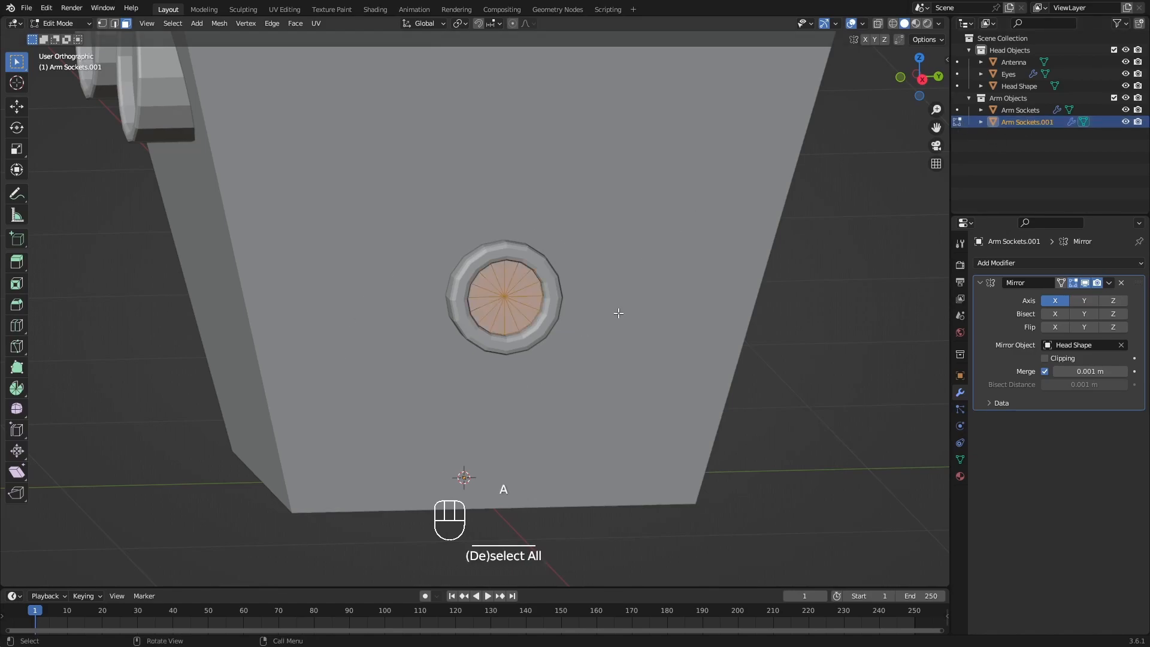
key(g)
right_click(681, 408)
key(a)
key(g)
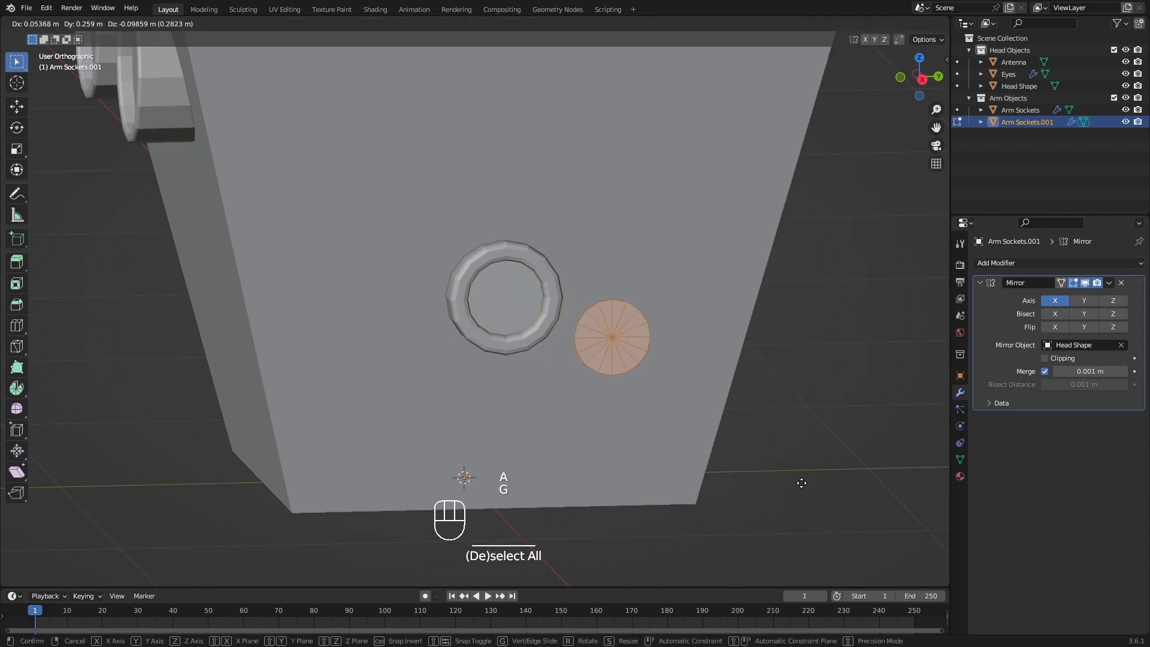
right_click(688, 434)
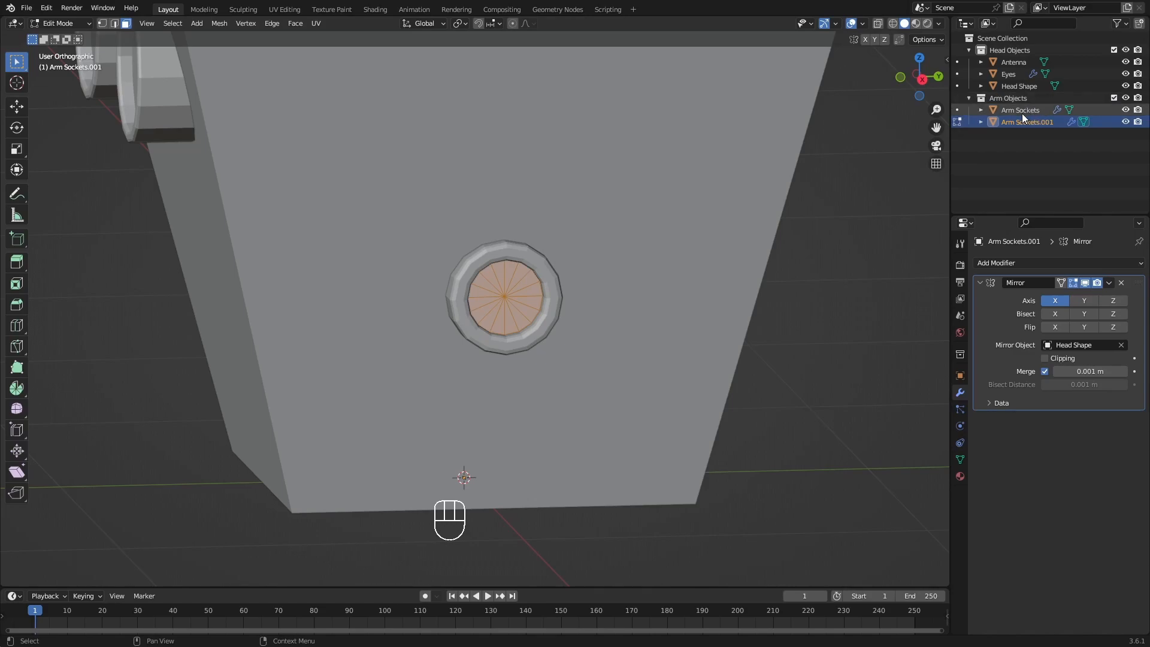
Rename the separated object Arm Sockets.001 as Arms.
double_click(1054, 122)
click(1054, 124)
key(BackSpace)
key(BackSpace)
key(BackSpace)
key(BackSpace)
key(BackSpace)
key(BackSpace)
key(BackSpace)
key(BackSpace)
key(BackSpace)
key(BackSpace)
key(BackSpace)
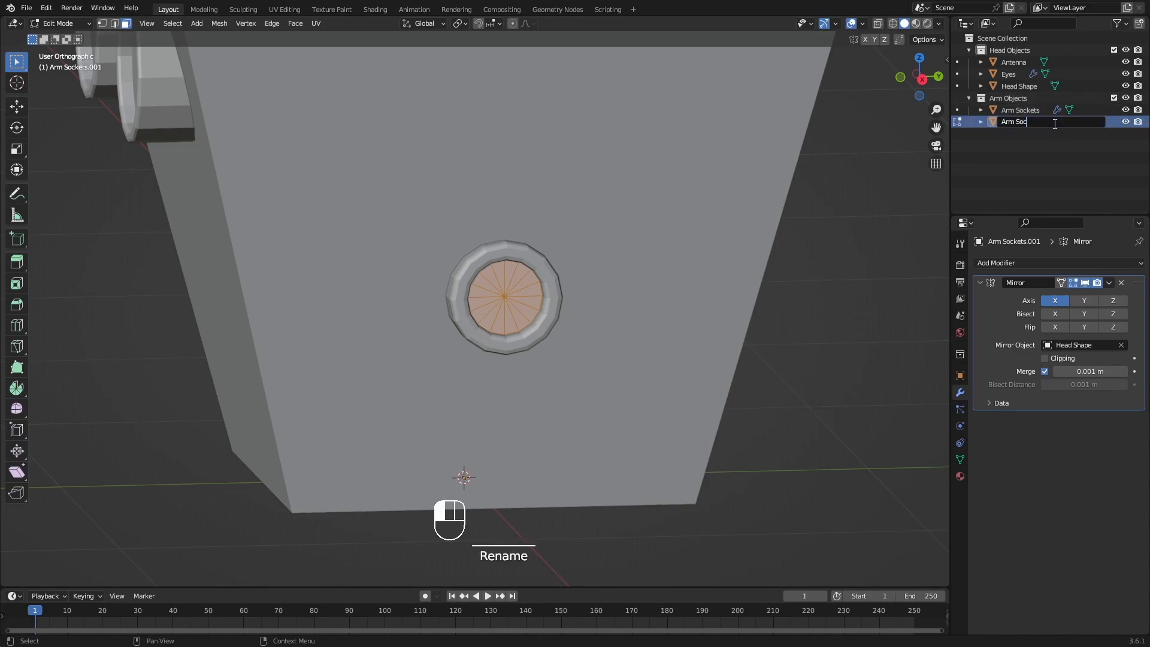
text(s)
key(Return)
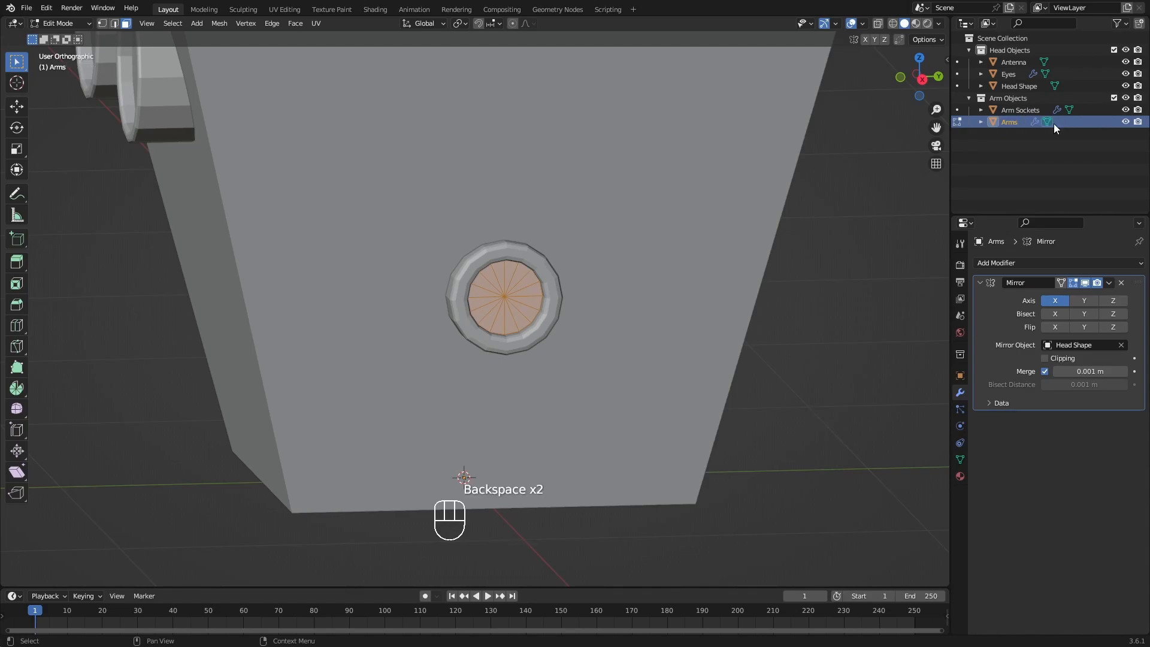
Try extruding the arm's circular faces straight out of the socket in front view, and undo the extrusion.
scroll(709, 180, down, 4)
middle_drag(683, 169, 511, 227)
scroll(665, 232, up, 5)
shift+middle_drag(666, 230, 508, 328)
scroll(655, 264, down, 4)
key(e)
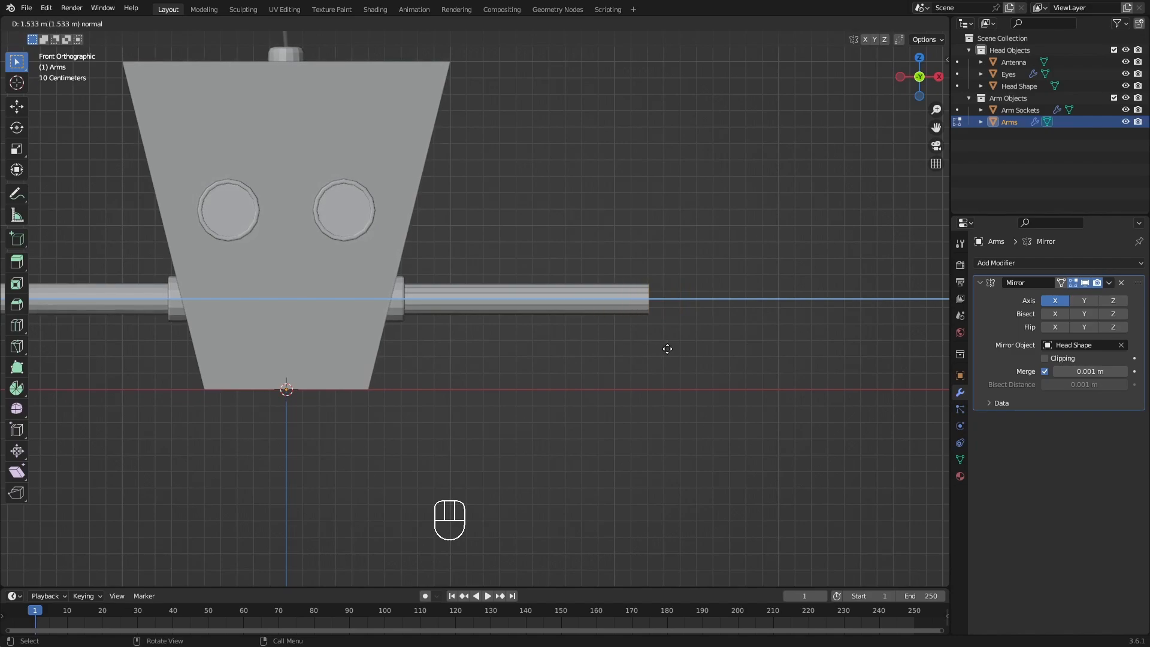
click(736, 343)
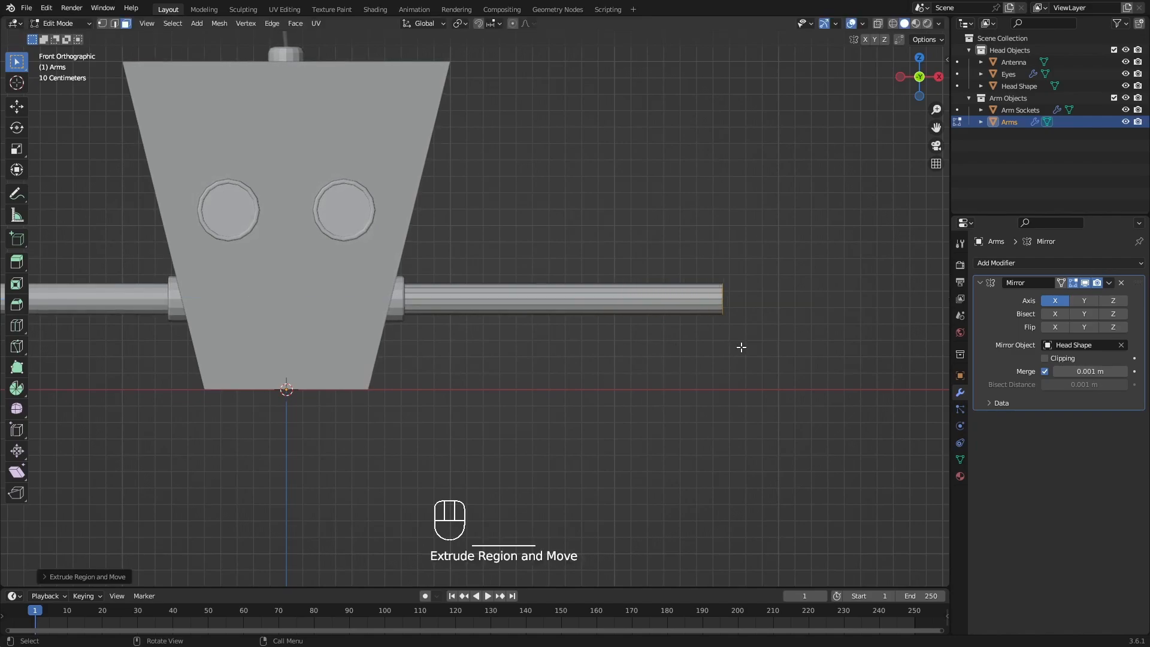
key(ctrl+z)
Scale the arm's circular faces down to about 0.92 so they sit clear of the socket's inner wall.
middle_drag(527, 285, 406, 287)
scroll(531, 283, up, 6)
scroll(534, 281, up, 3)
mouse_move(535, 281)
middle_down()
mouse_move(547, 281)
mouse_move(560, 316)
mouse_move(550, 276)
mouse_move(554, 288)
mouse_move(536, 295)
middle_up()
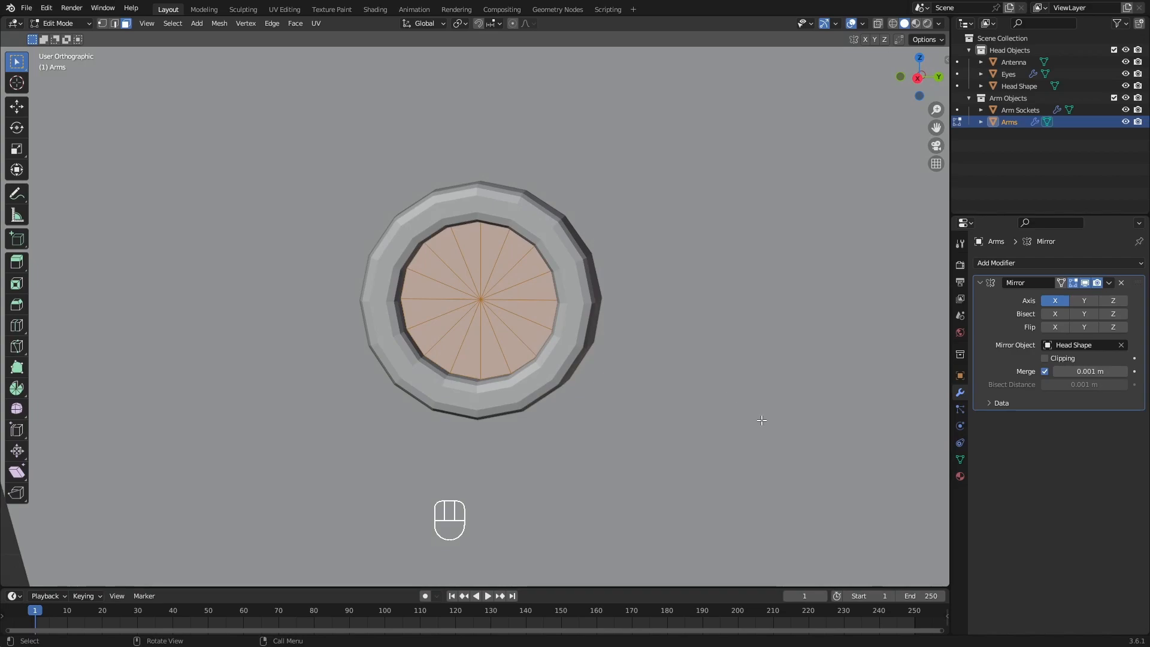
key(s)
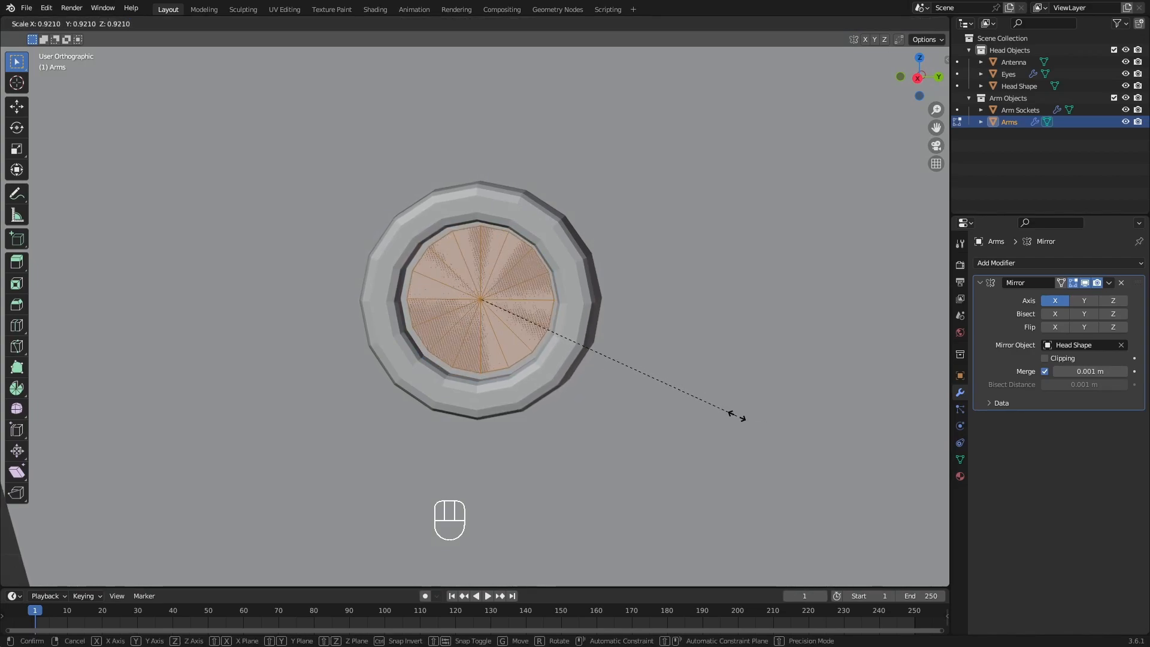
click(736, 415)
Extrude the arm's circular faces about 1.7 m outward from the socket in front view.
middle_drag(737, 416, 588, 331)
scroll(557, 287, down, 6)
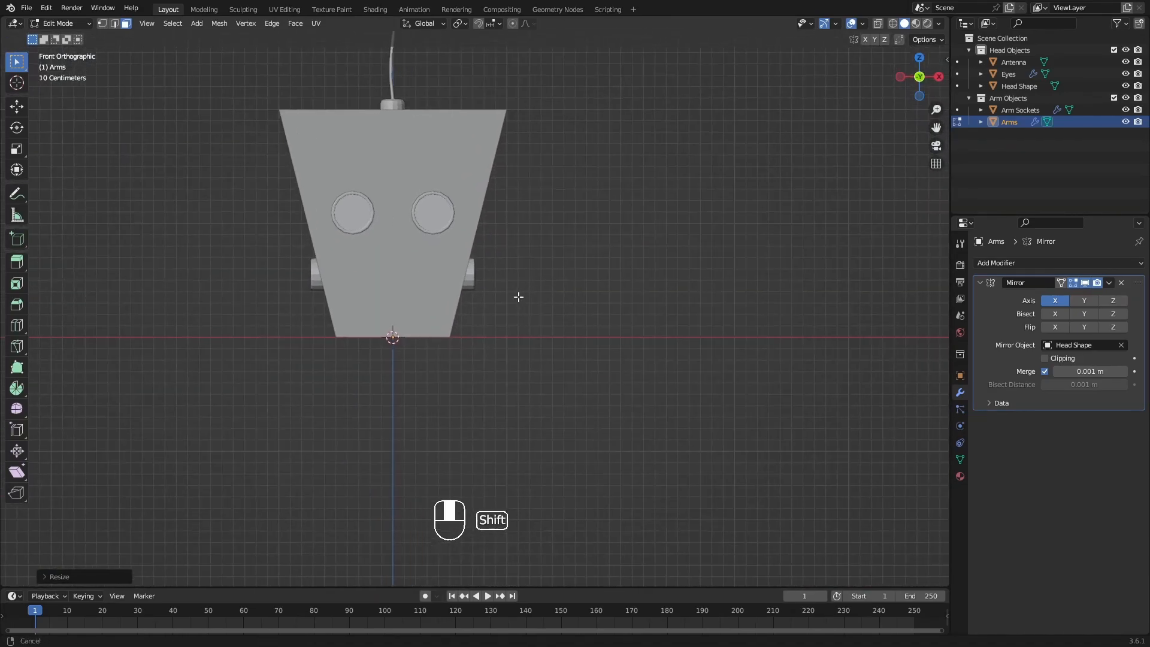
shift+middle_drag(527, 295, 443, 327)
key(e)
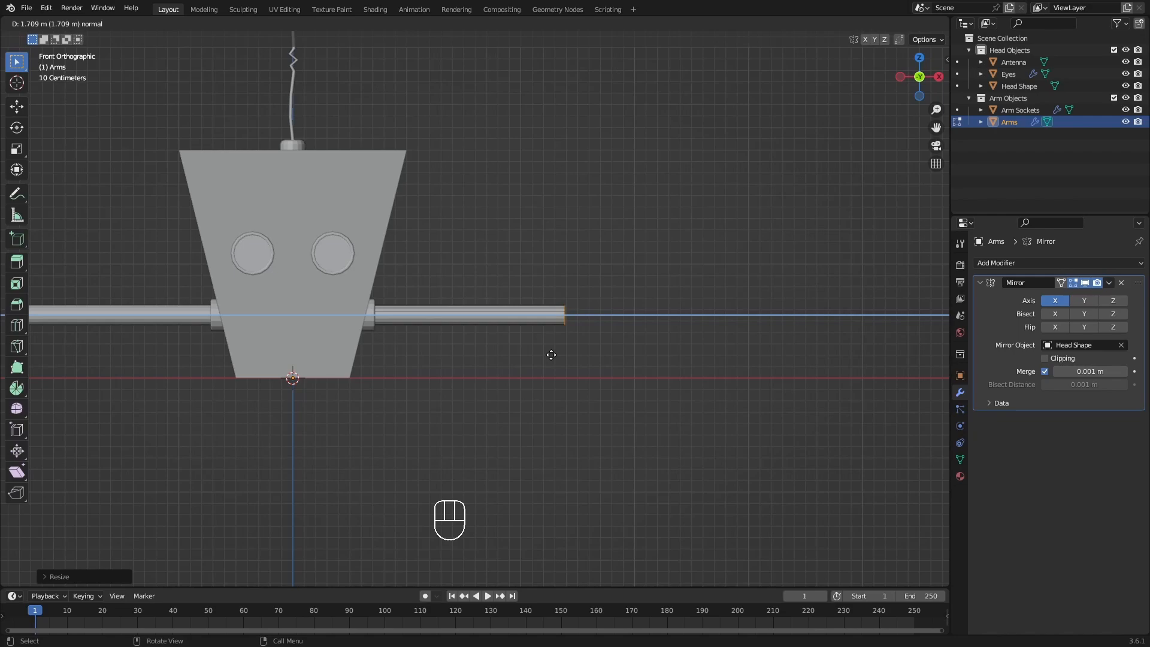
click(551, 355)
scroll(523, 252, down, 3)
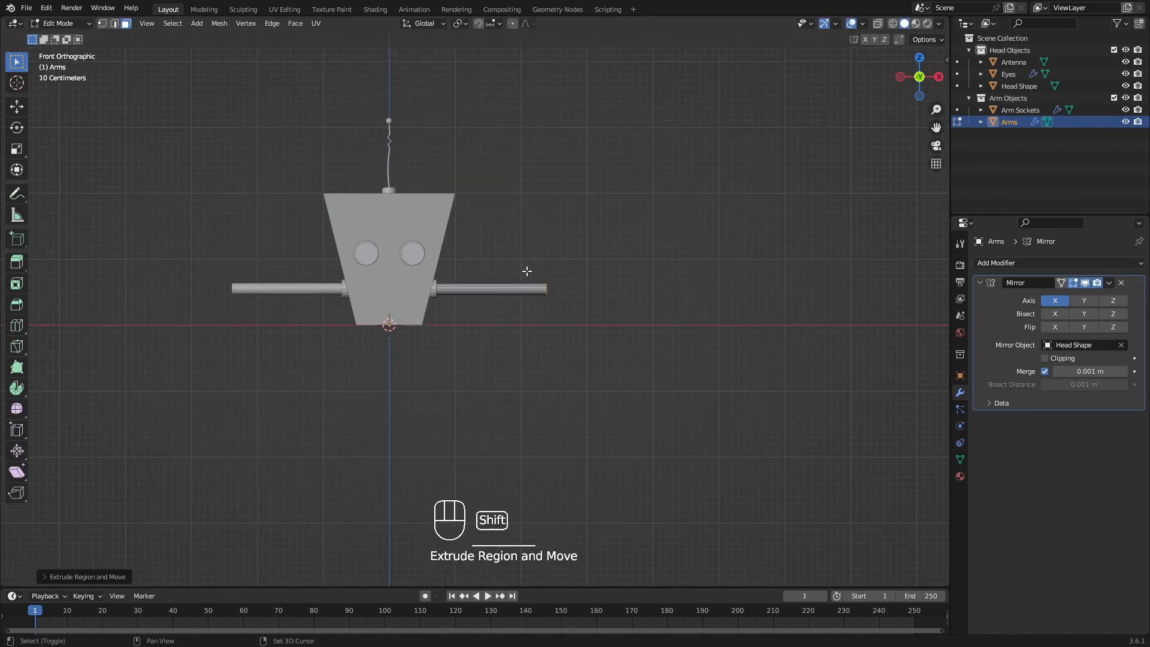
shift+middle_drag(523, 269, 642, 290)
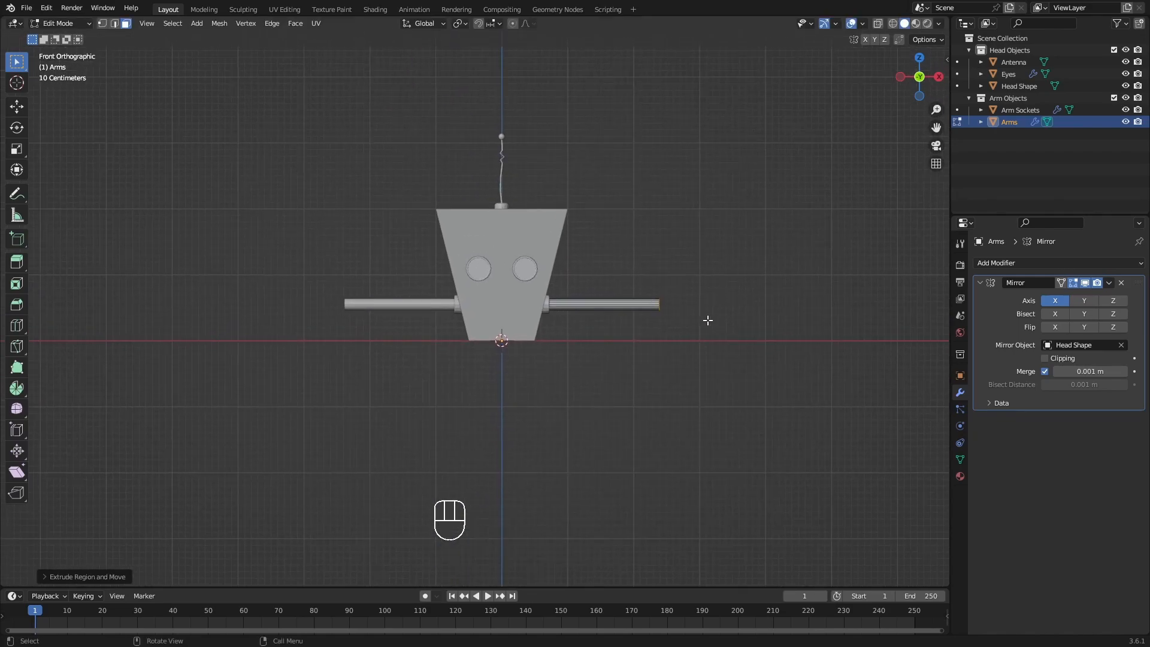
scroll(664, 301, up, 7)
middle_drag(636, 299, 655, 284)
scroll(545, 269, down, 3)
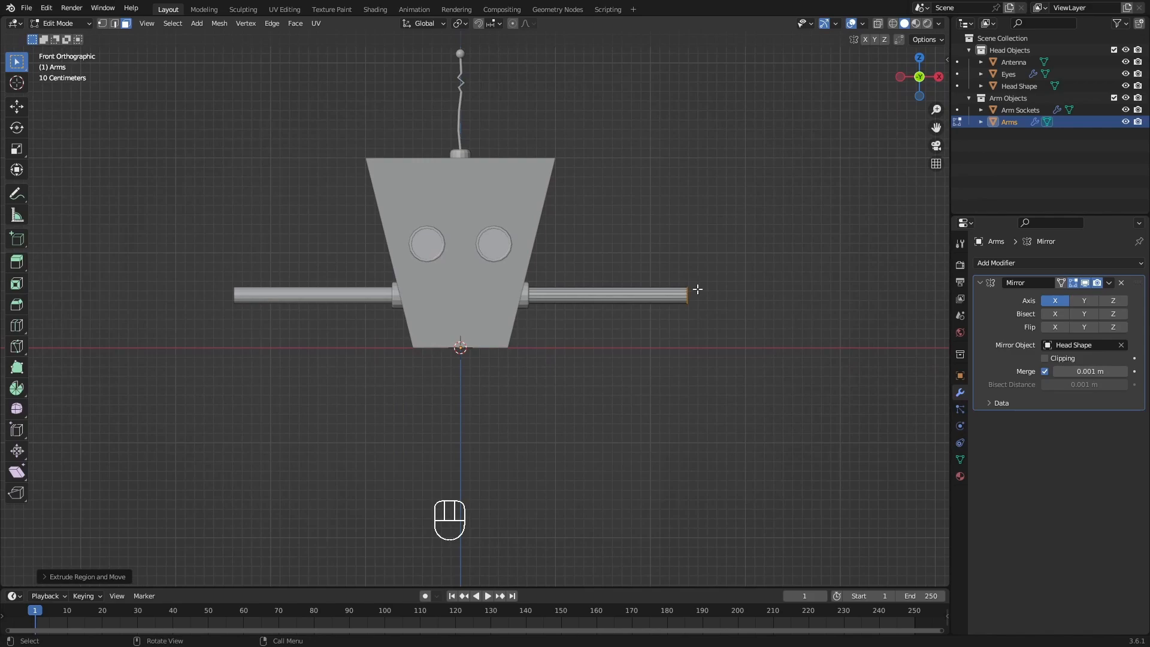
shift+middle_drag(707, 293, 660, 318)
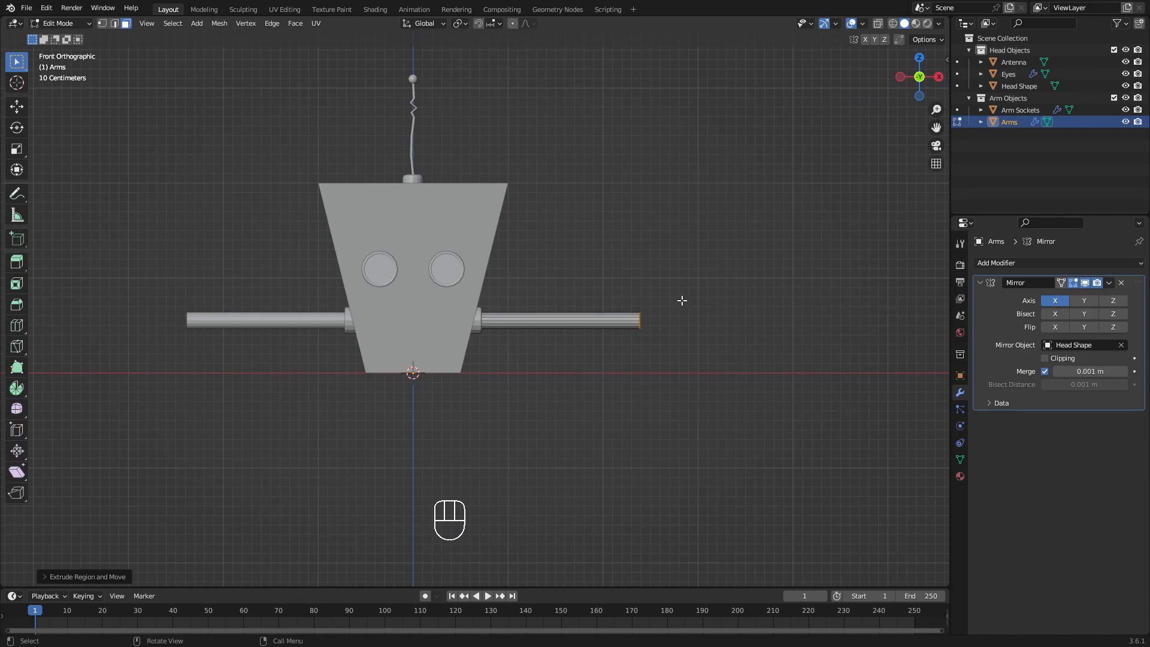
shift+middle_drag(647, 311, 701, 317)
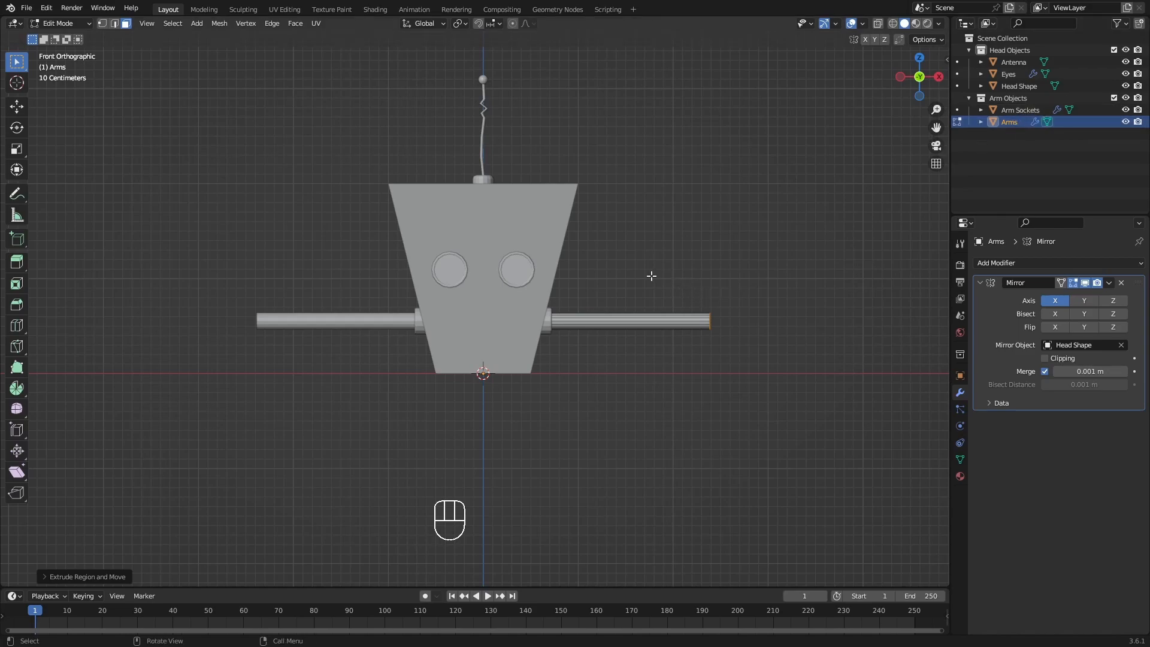
Try box-selecting faces at the arm's outer end in solid view, and clear the selection.
drag(650, 275, 756, 361)
mouse_move(718, 329)
middle_down()
mouse_move(712, 322)
mouse_move(708, 334)
middle_up()
drag(684, 292, 731, 353)
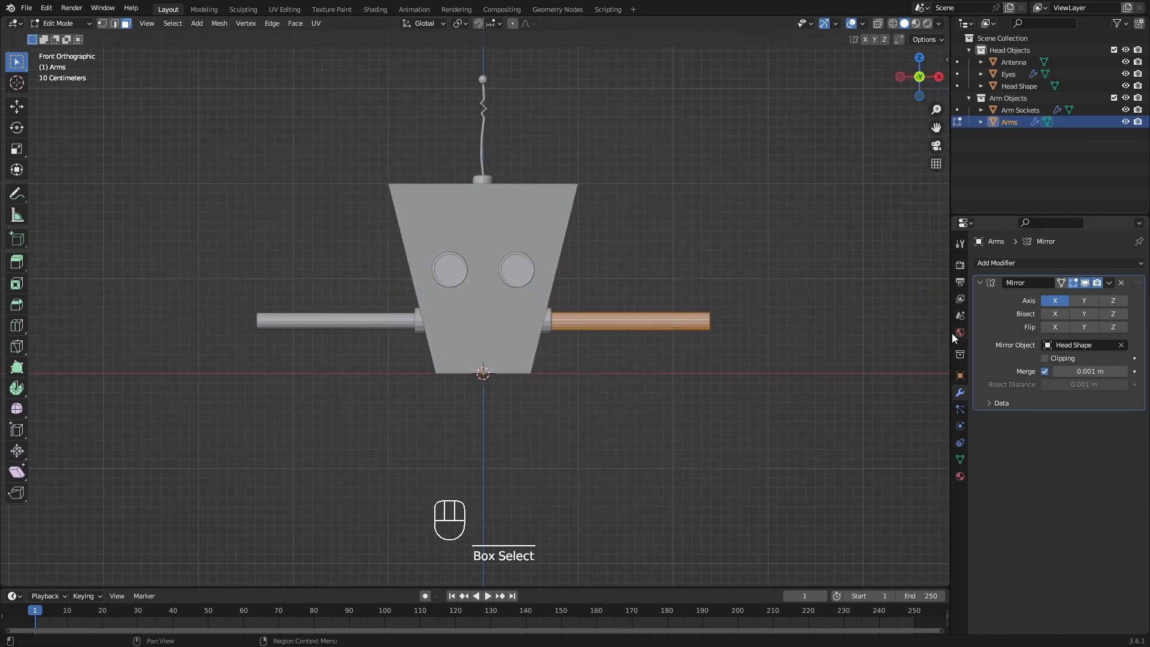
mouse_move(712, 327)
middle_down()
mouse_move(630, 328)
mouse_move(720, 323)
middle_up()
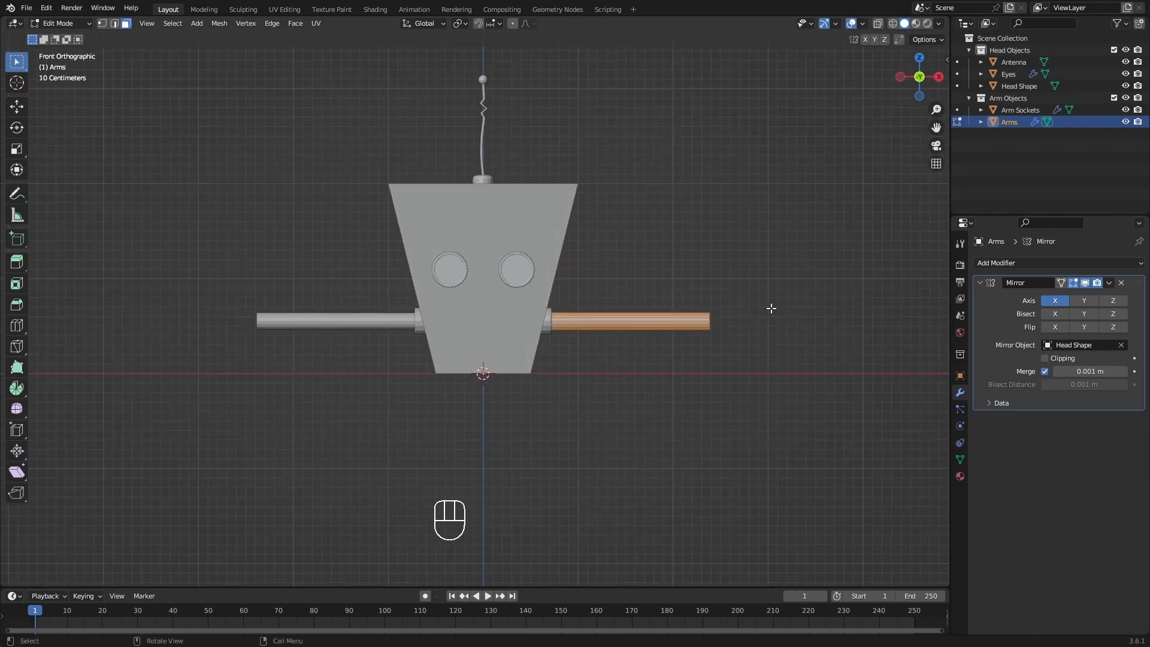
click(729, 324)
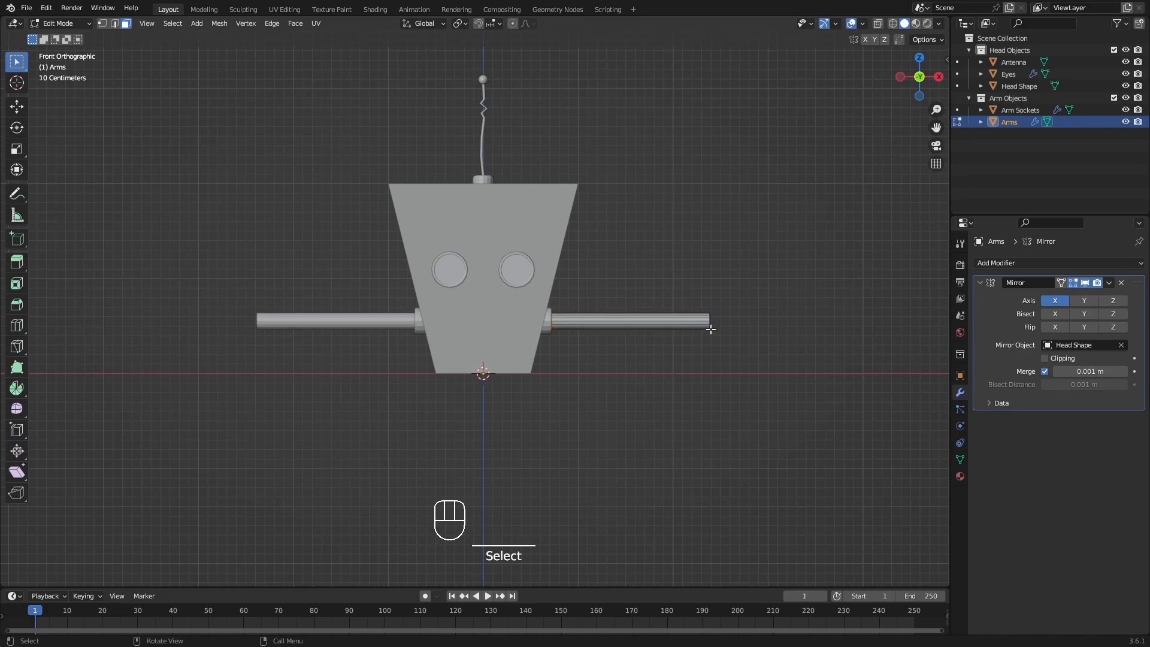
Switch to wireframe shading with vertex selection and check the arm's length for selectable vertices between its two ends.
shift+middle_drag(690, 320, 659, 319)
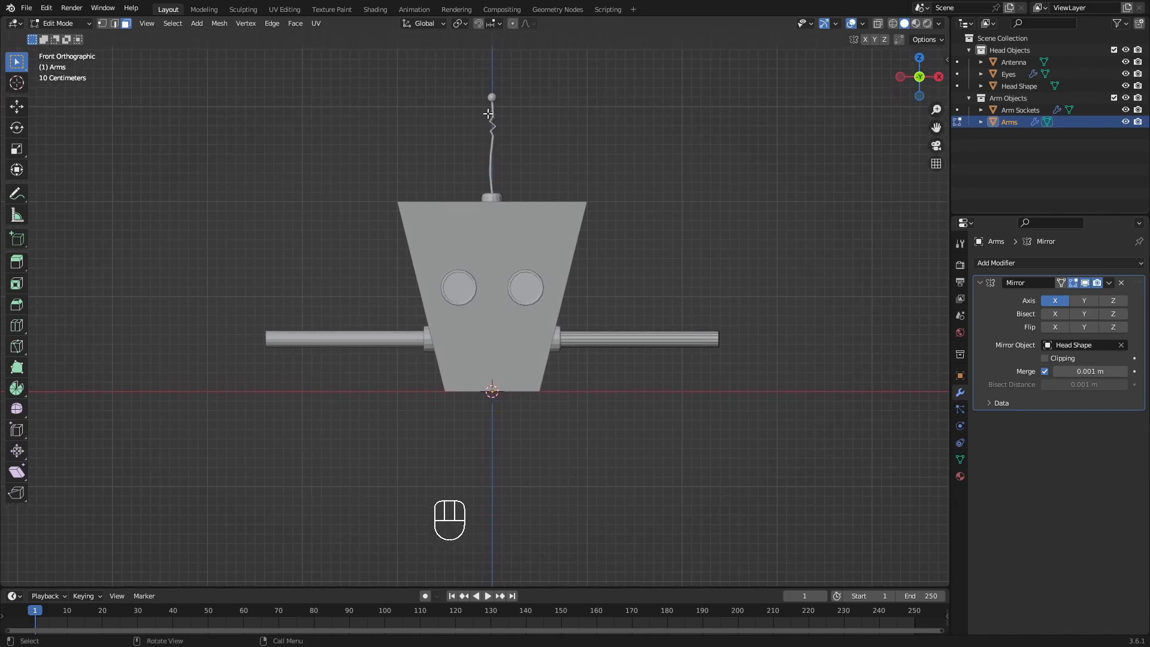
key(shift+z)
key(1)
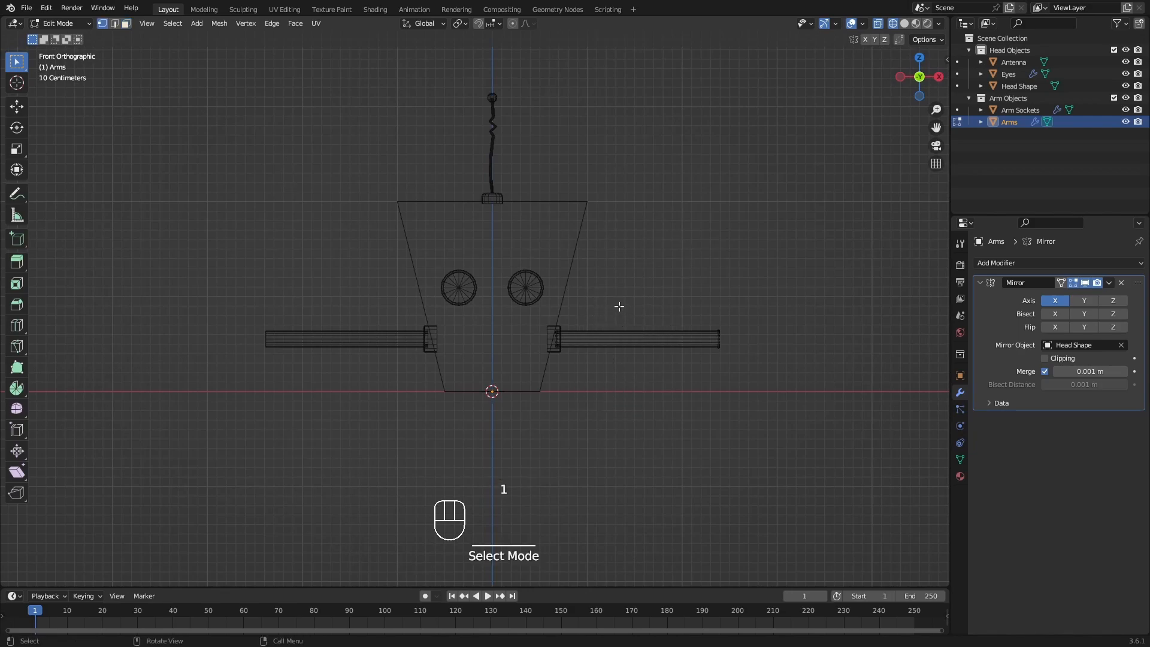
drag(674, 281, 700, 384)
drag(628, 300, 657, 410)
drag(586, 300, 638, 423)
drag(577, 324, 601, 363)
drag(571, 299, 612, 370)
Add five evenly spaced loop cuts along the arm's length with no slide offset.
scroll(731, 372, up, 2)
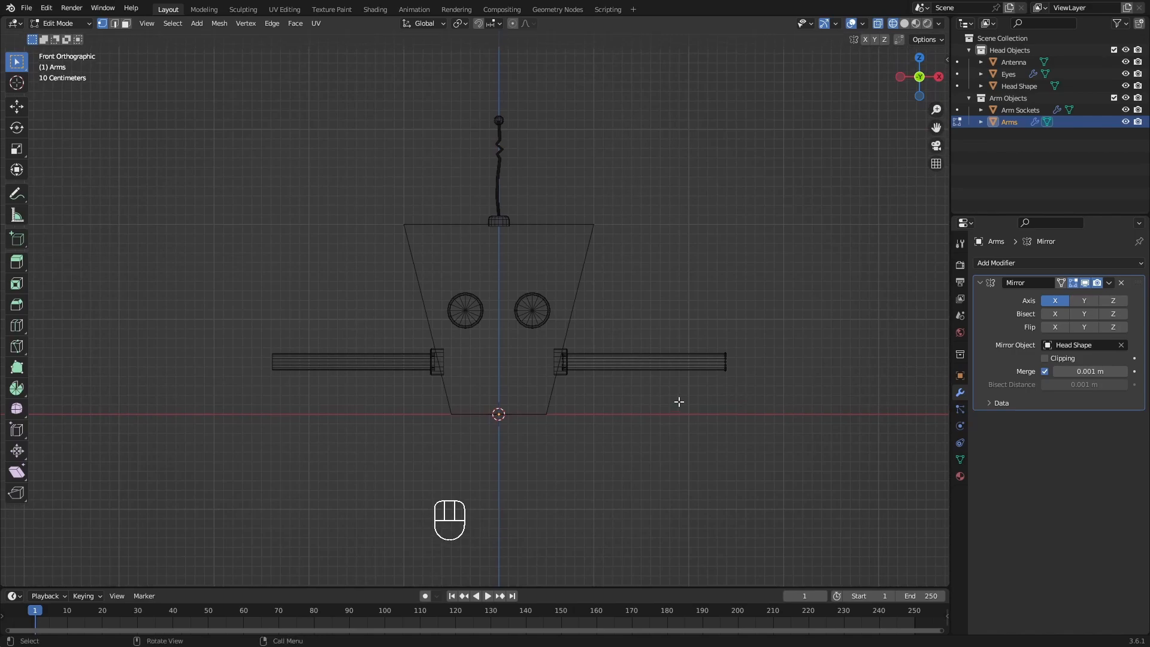
key(ctrl+r)
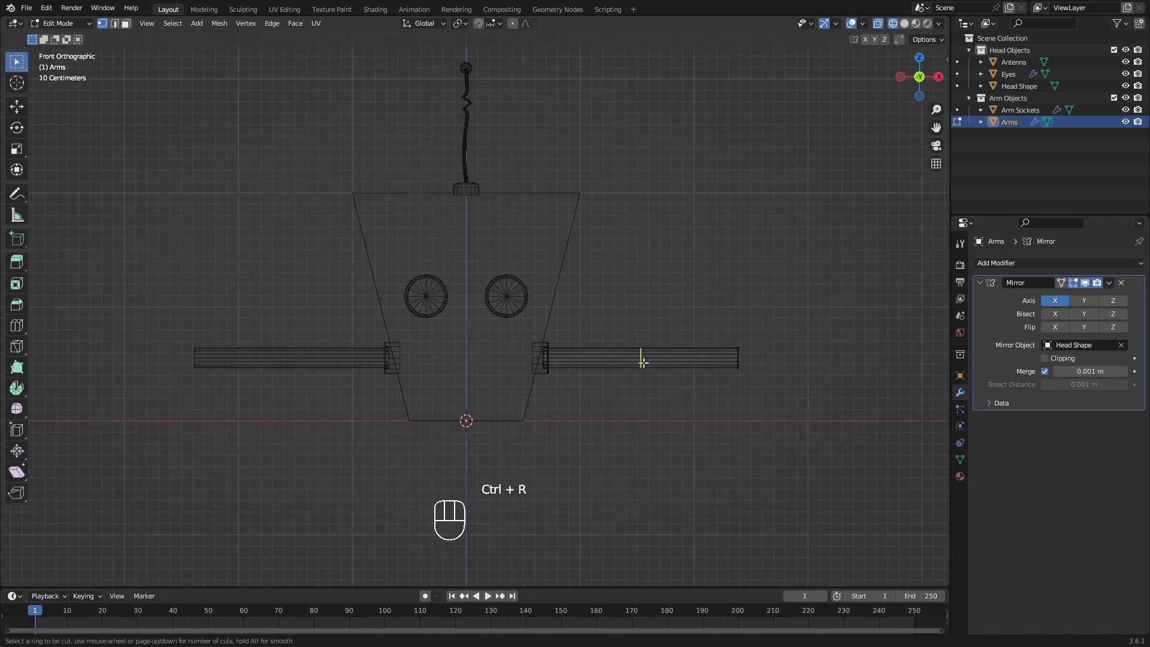
scroll(642, 363, up, 4)
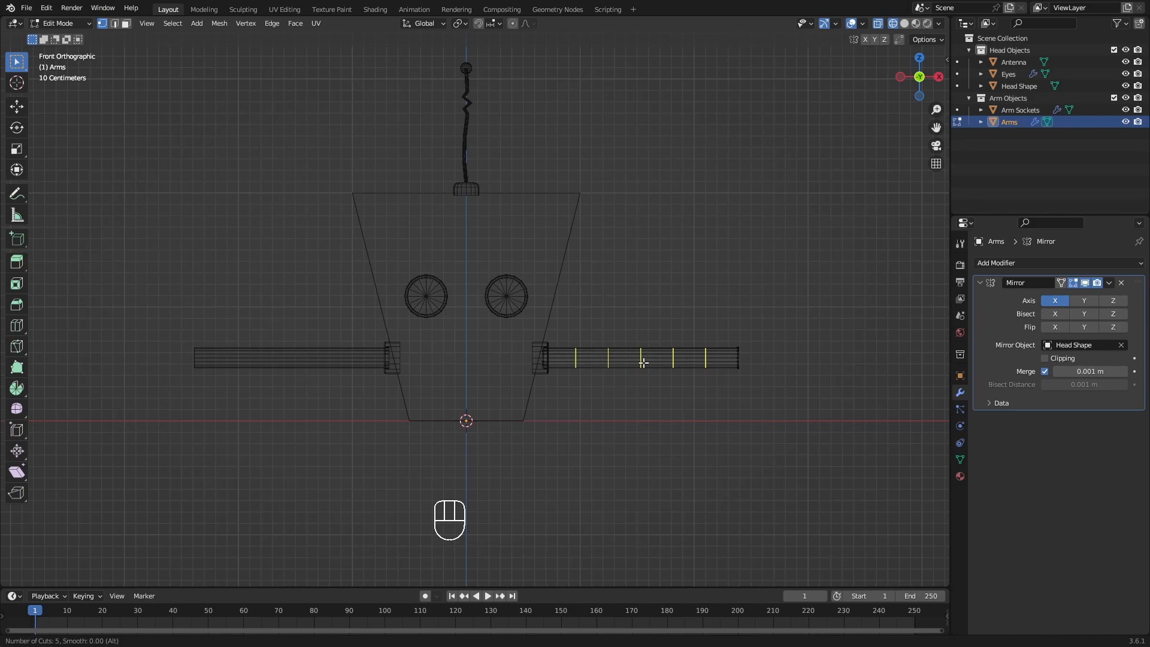
click(643, 362)
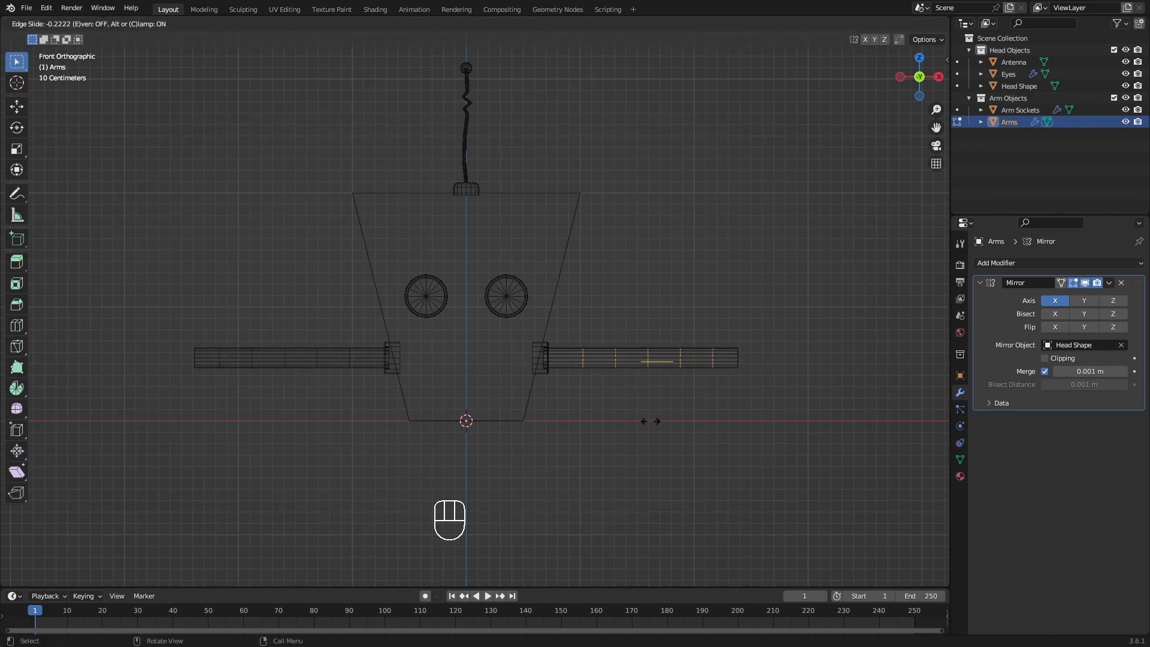
click(649, 421)
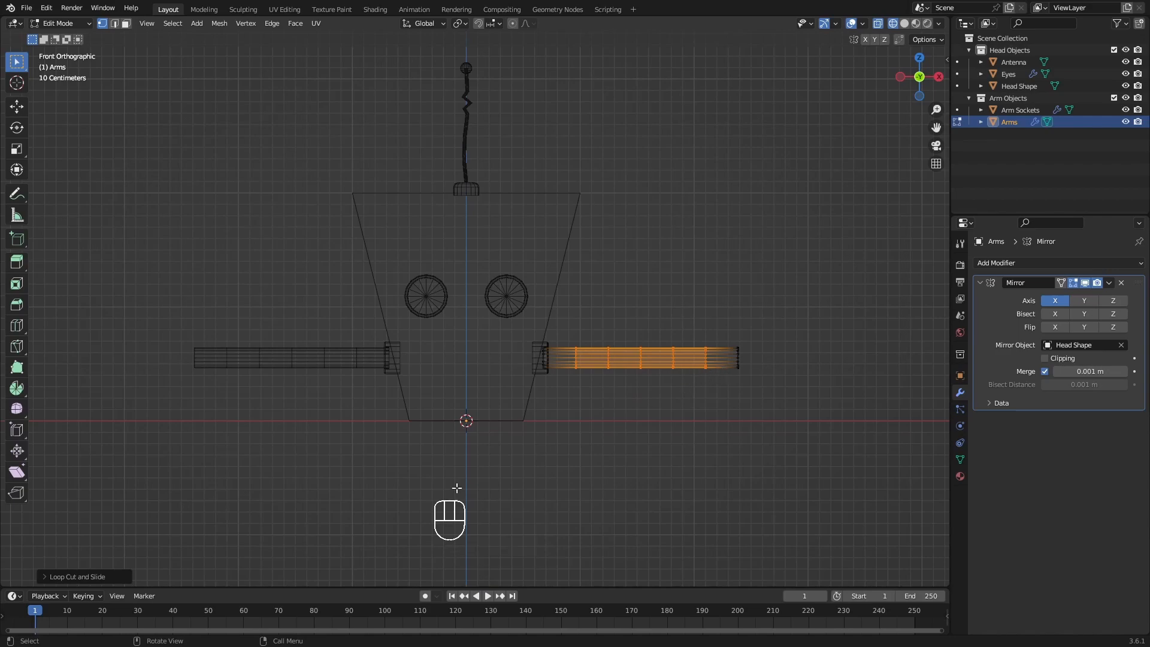
click(46, 577)
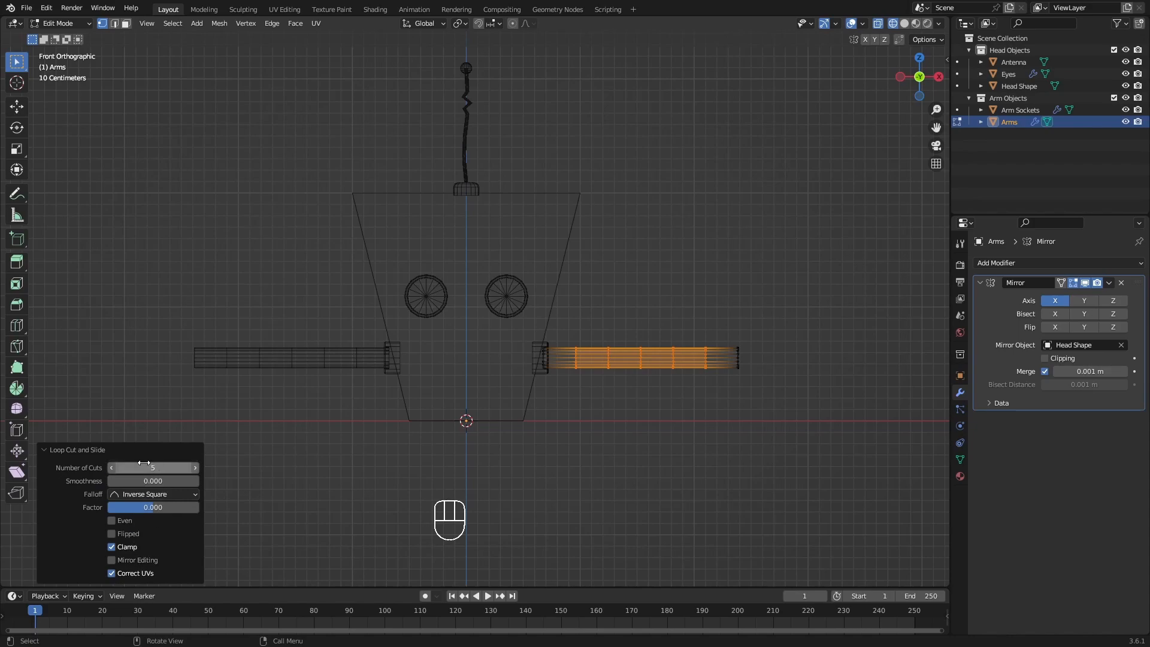
click(50, 453)
Try moving the arm's middle loop and the neighbouring loop nearer the head to bend the arm, cancelling each move.
shift+middle_drag(695, 424, 641, 385)
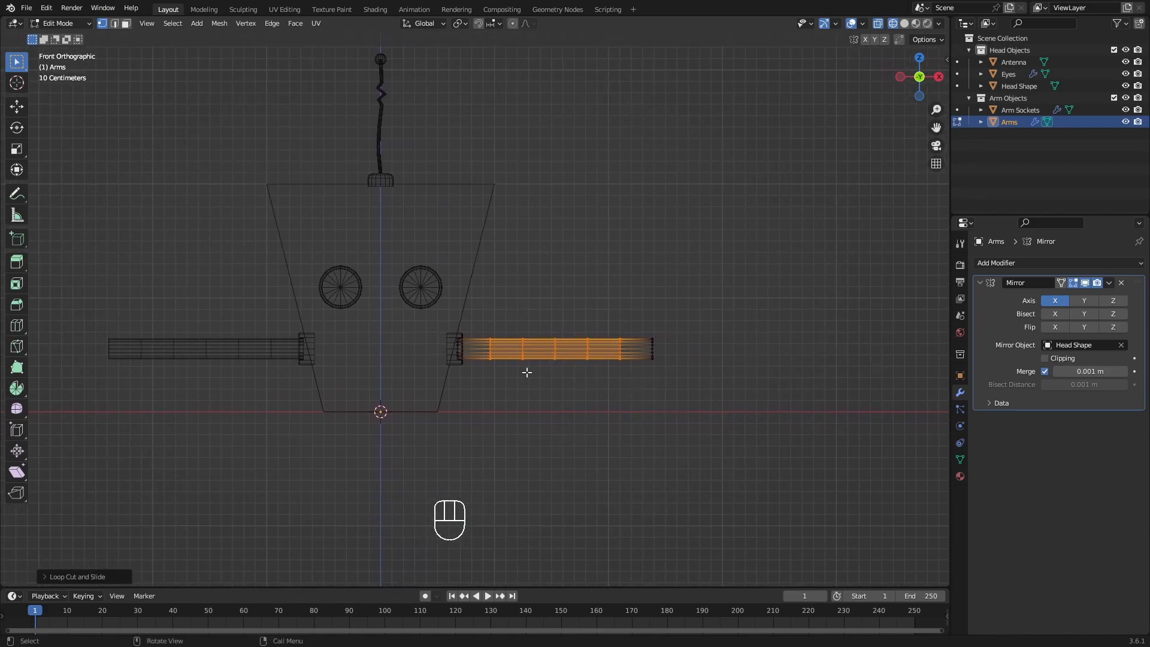
drag(543, 322, 584, 403)
key(g)
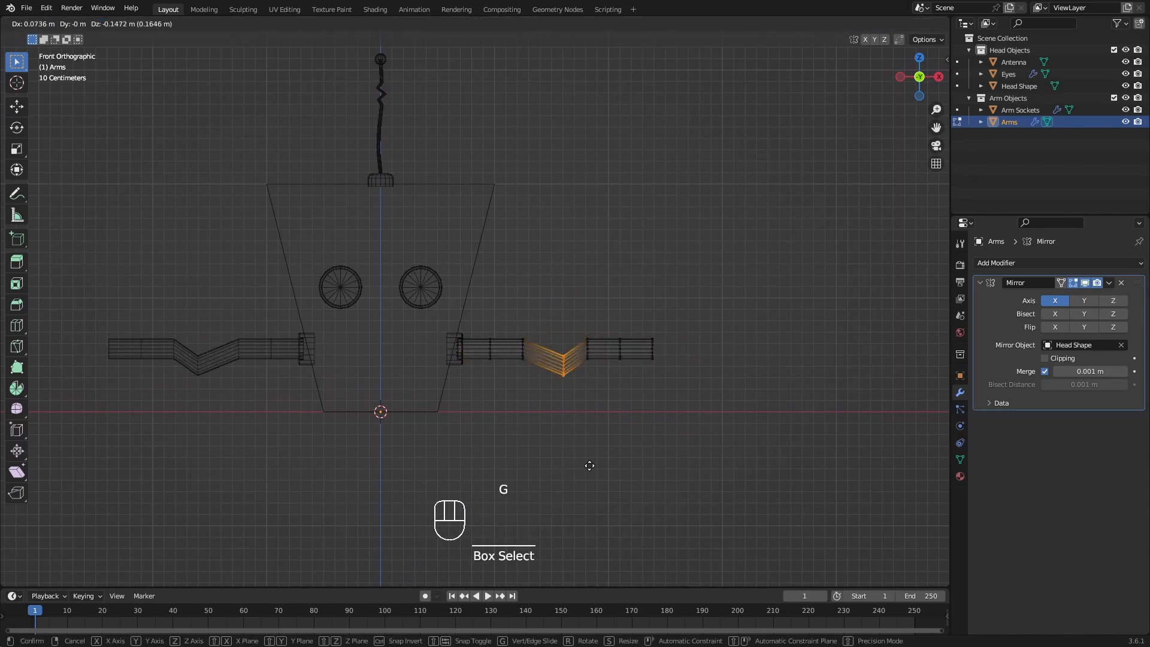
right_click(565, 380)
drag(506, 327, 536, 401)
key(g)
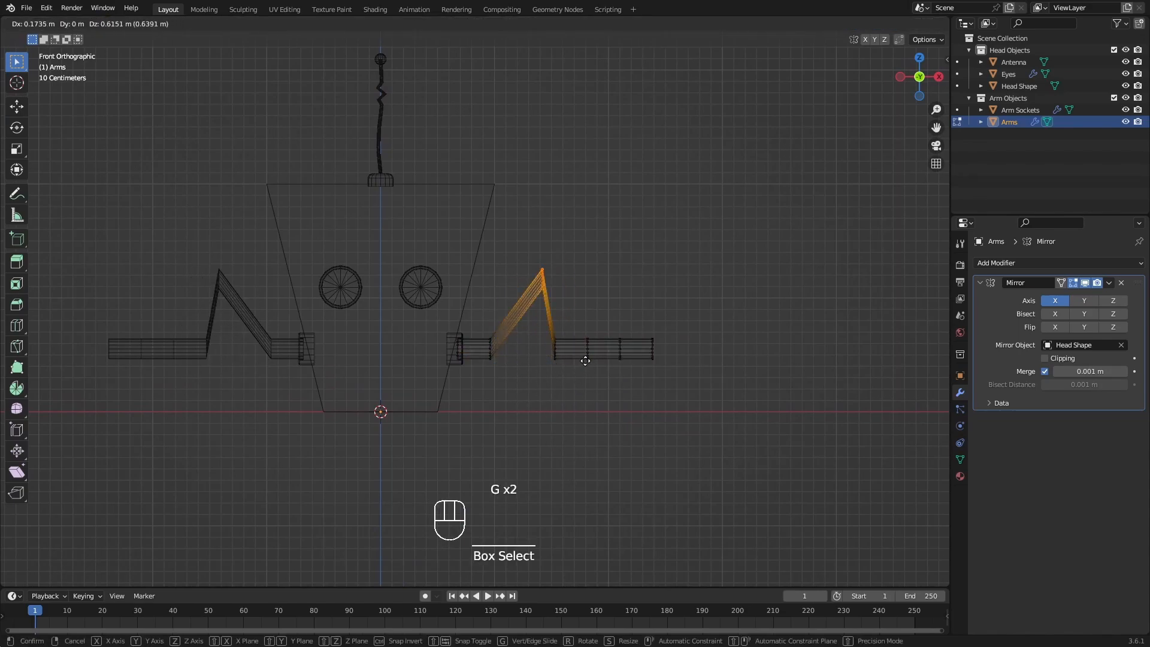
right_click(552, 379)
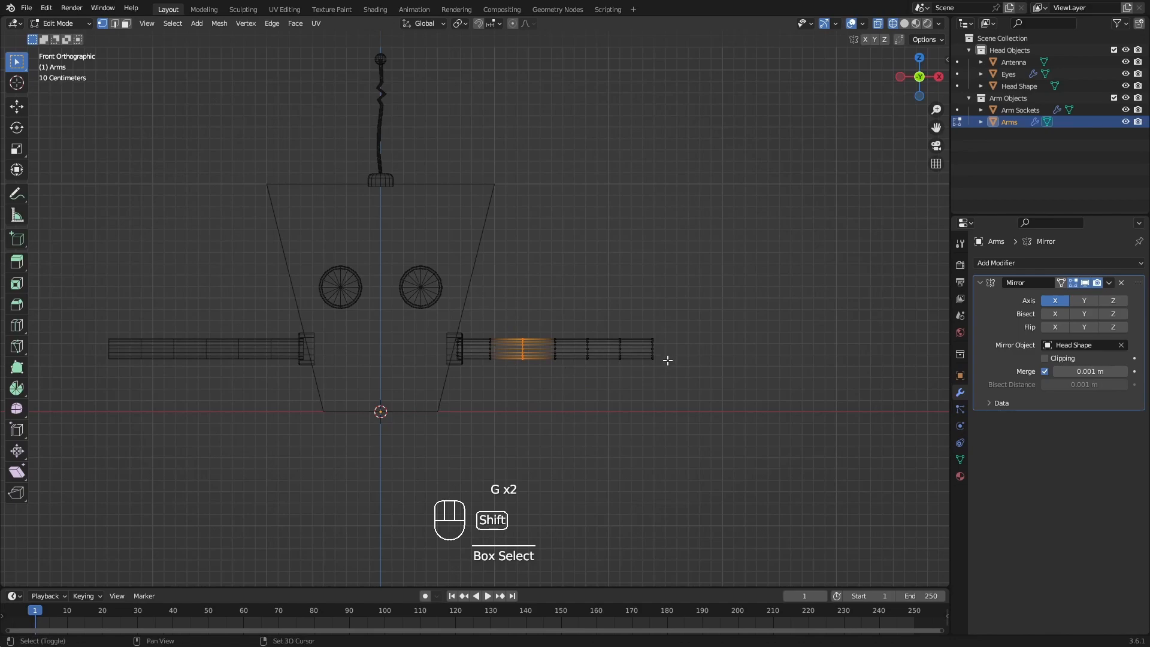
Select the vertices at the arm's outer end and snap the 3D cursor to them.
shift+middle_drag(667, 359, 630, 370)
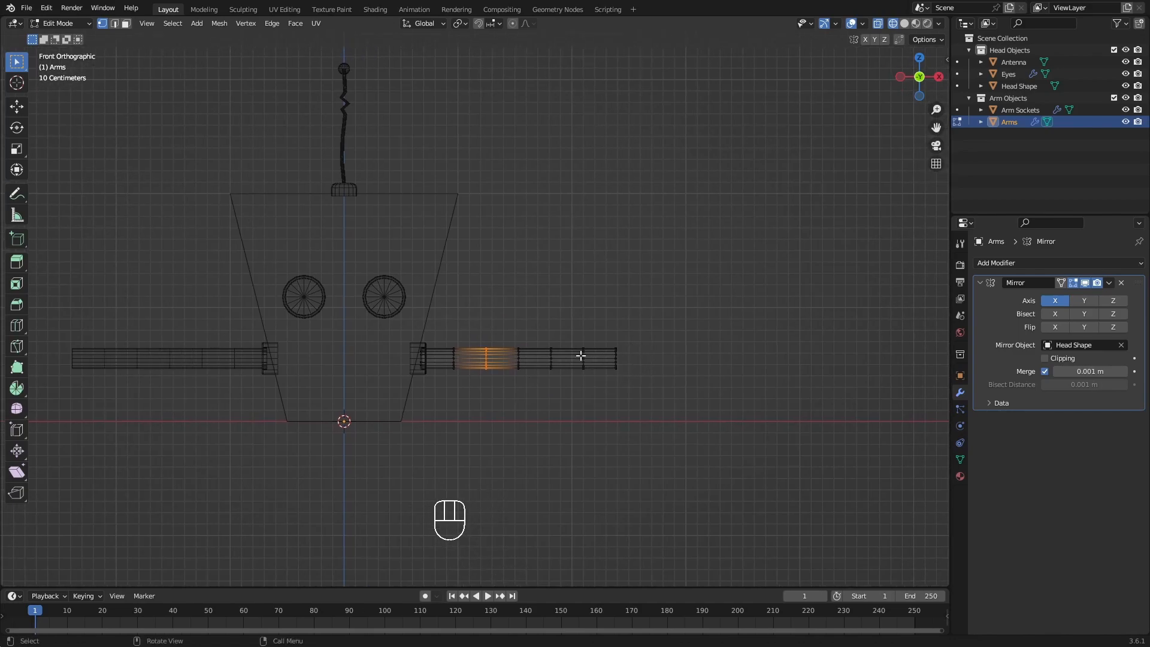
shift+middle_drag(619, 355, 660, 351)
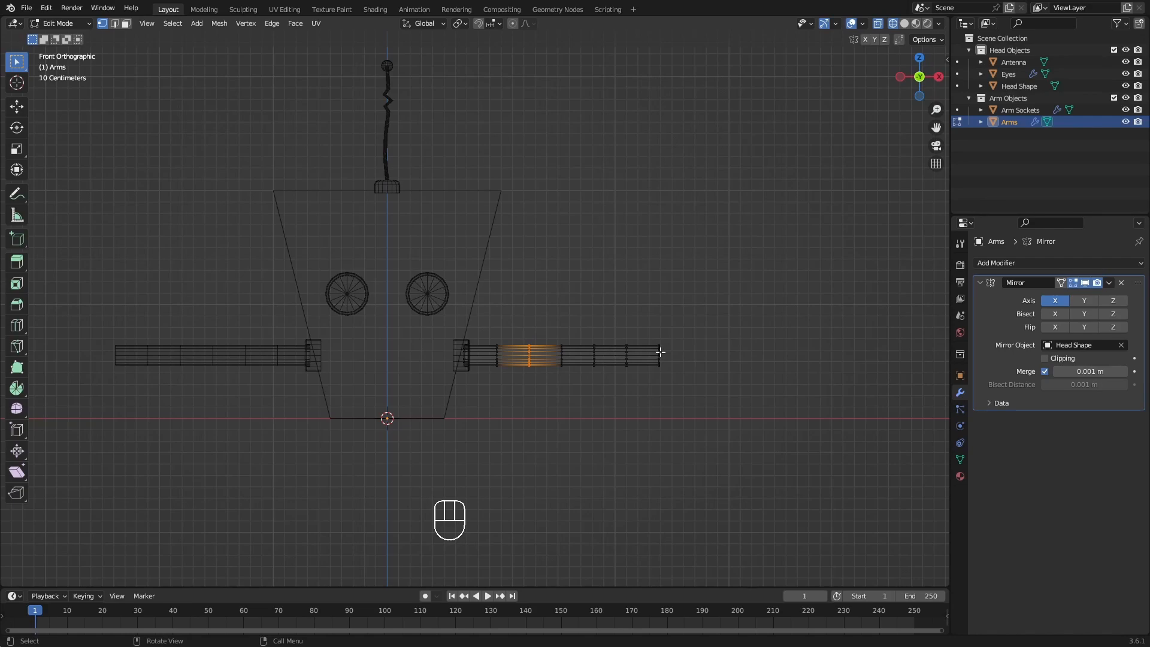
shift+middle_drag(665, 352, 623, 351)
drag(612, 319, 668, 438)
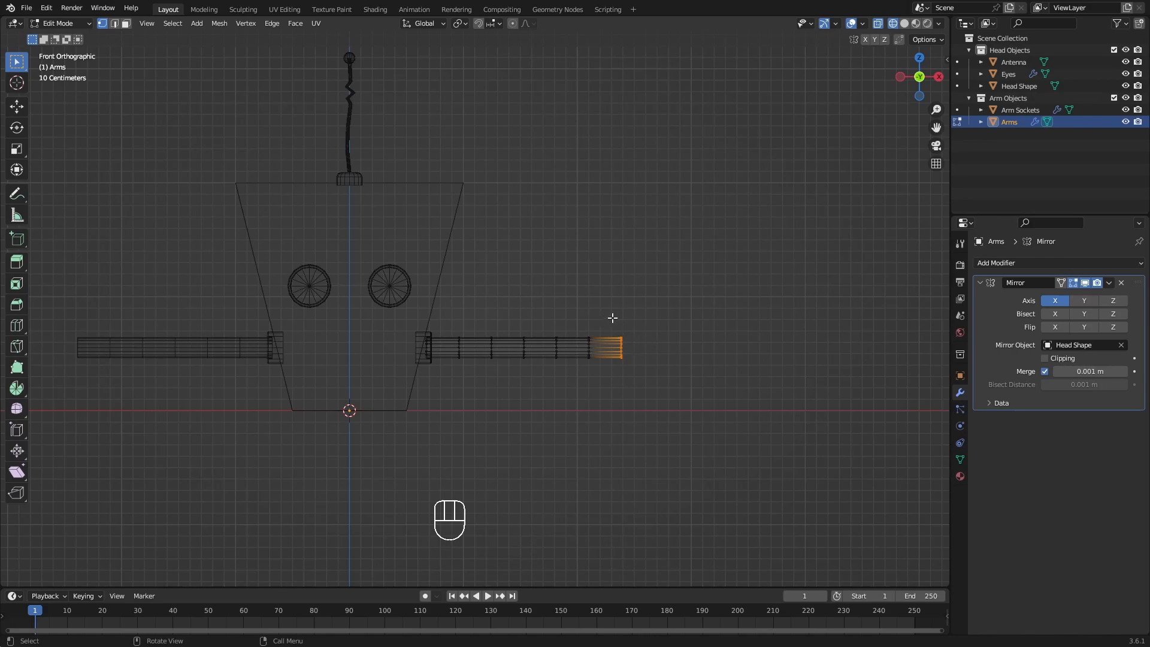
shift+drag(610, 316, 636, 352)
key(shift+s)
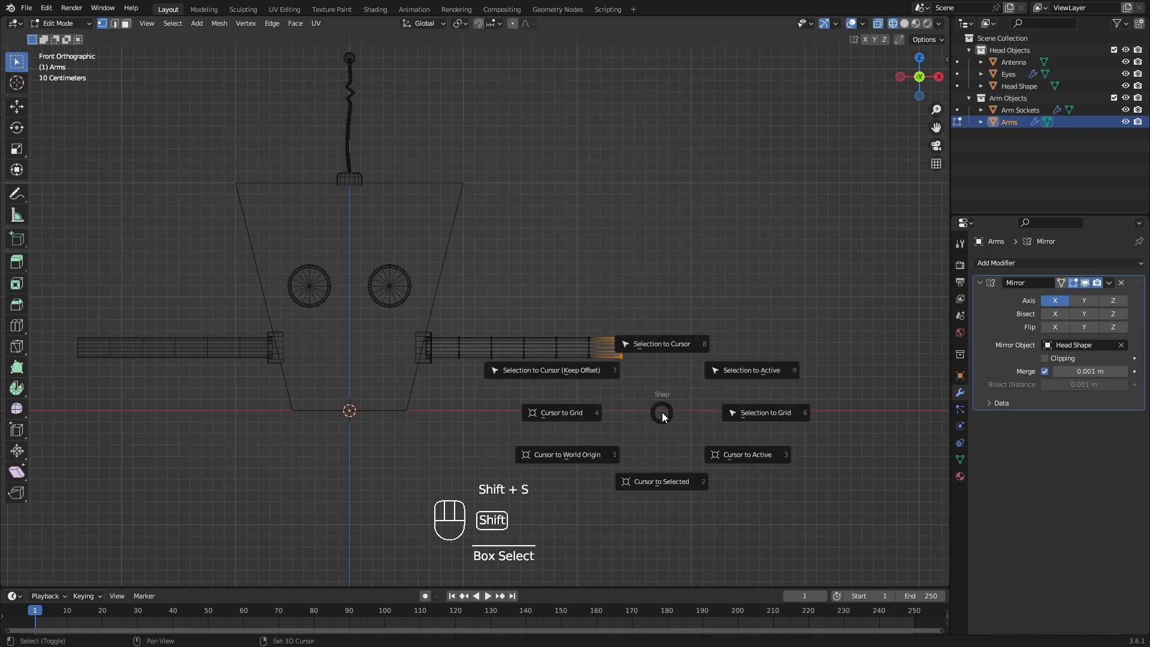
click(661, 481)
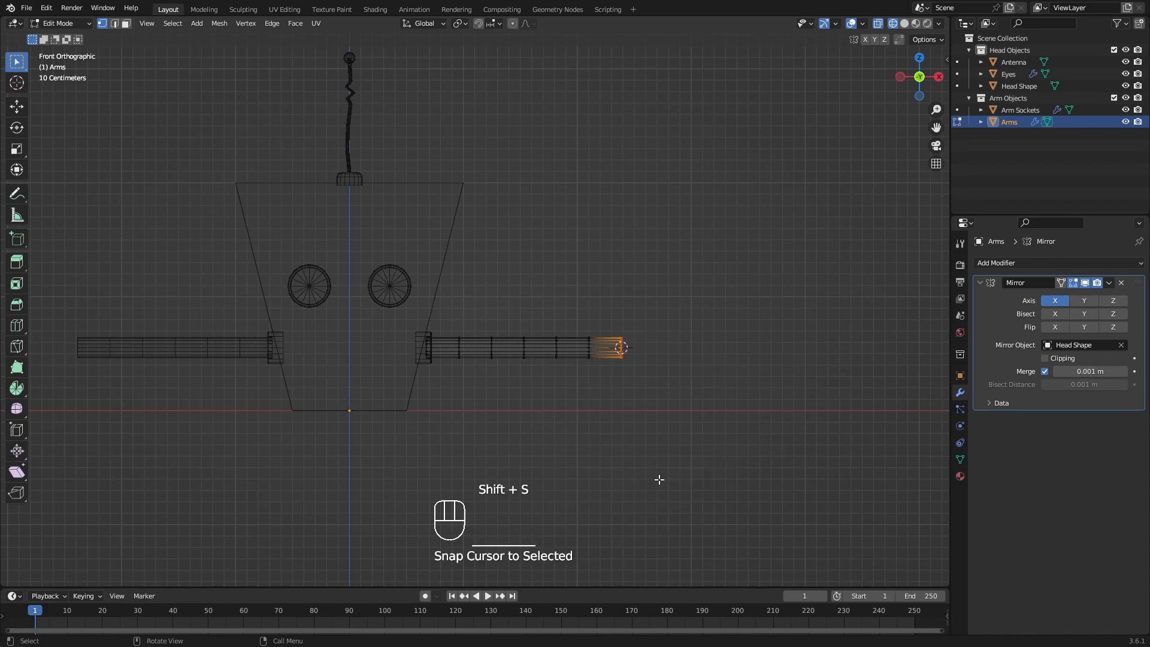
Add a UV sphere at the 3D cursor on the arm's outer end.
mouse_move(624, 336)
middle_down()
mouse_move(521, 341)
mouse_move(620, 346)
middle_up()
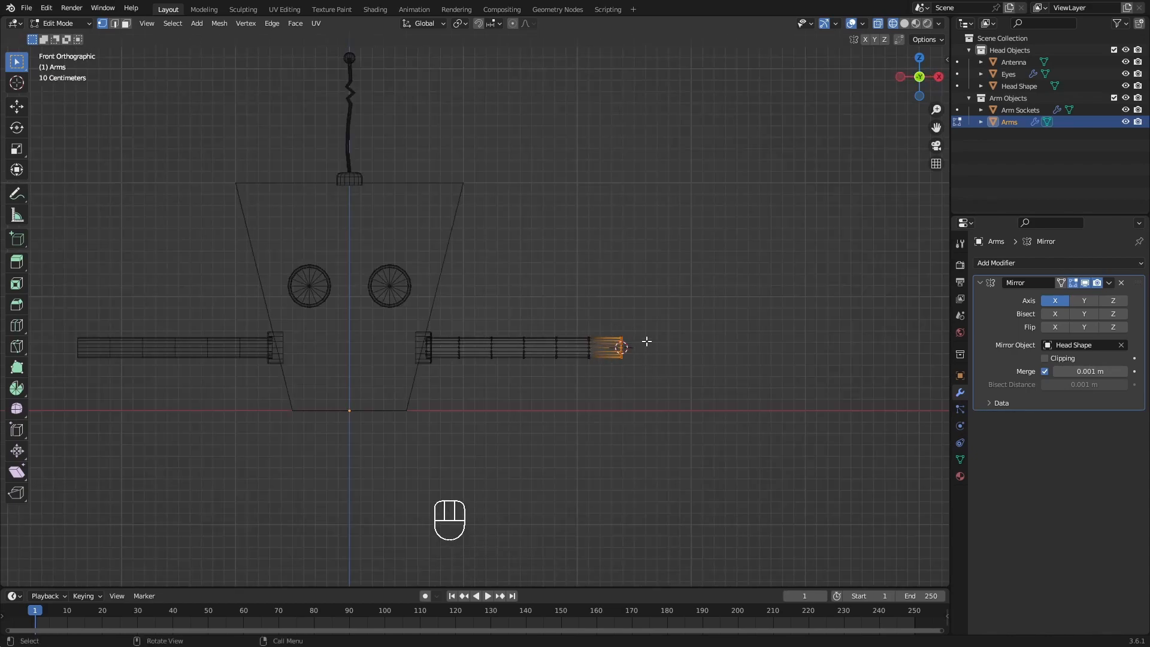
scroll(627, 350, up, 2)
scroll(627, 349, up, 3)
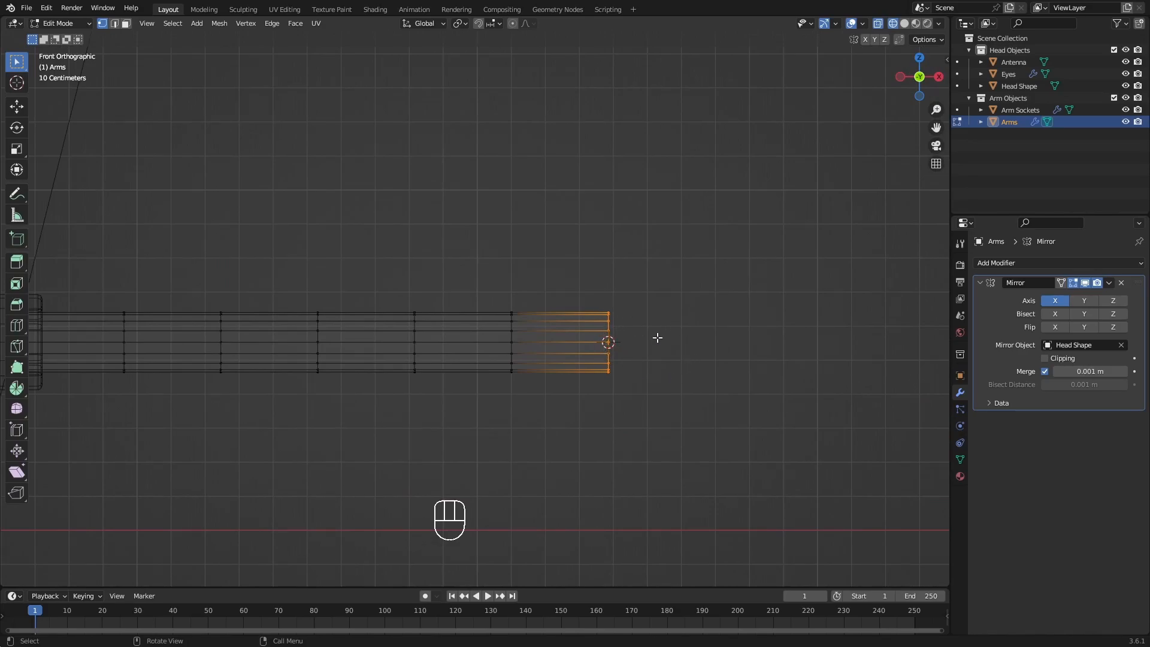
scroll(584, 307, down, 4)
shift+middle_drag(584, 307, 600, 340)
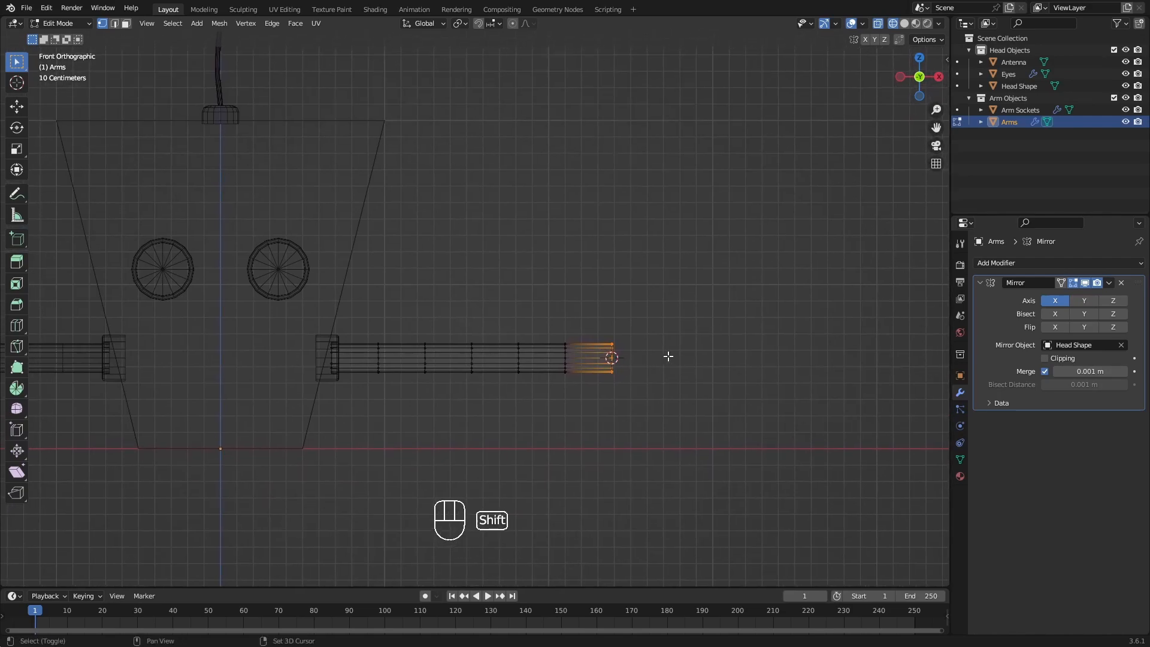
key(shift+a)
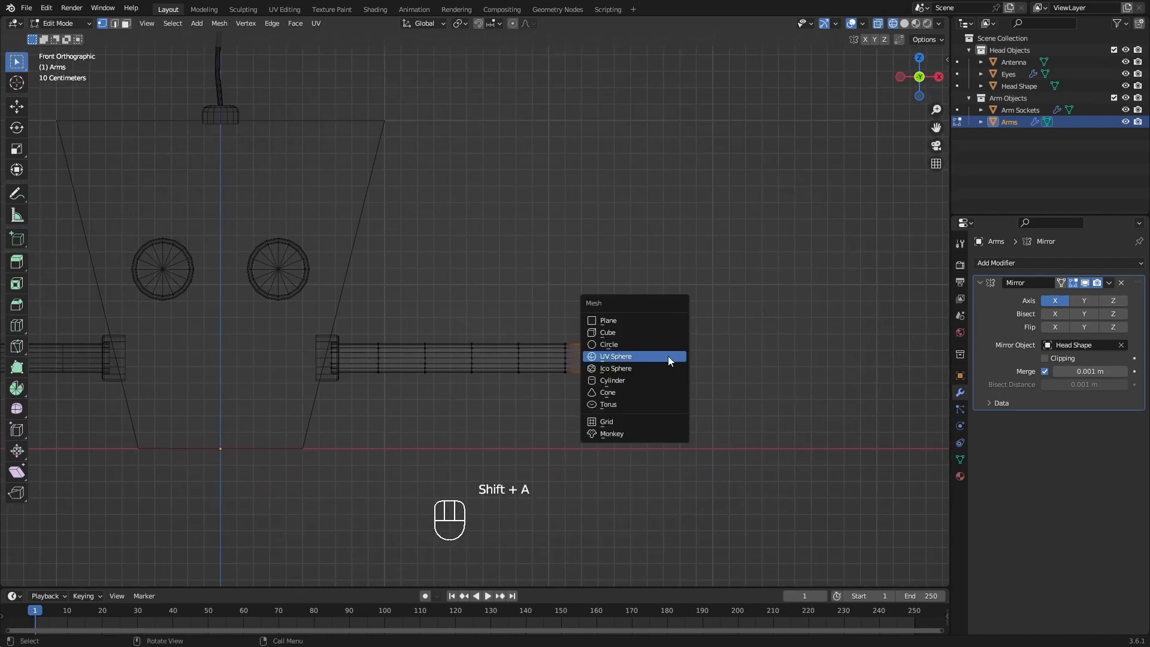
click(658, 357)
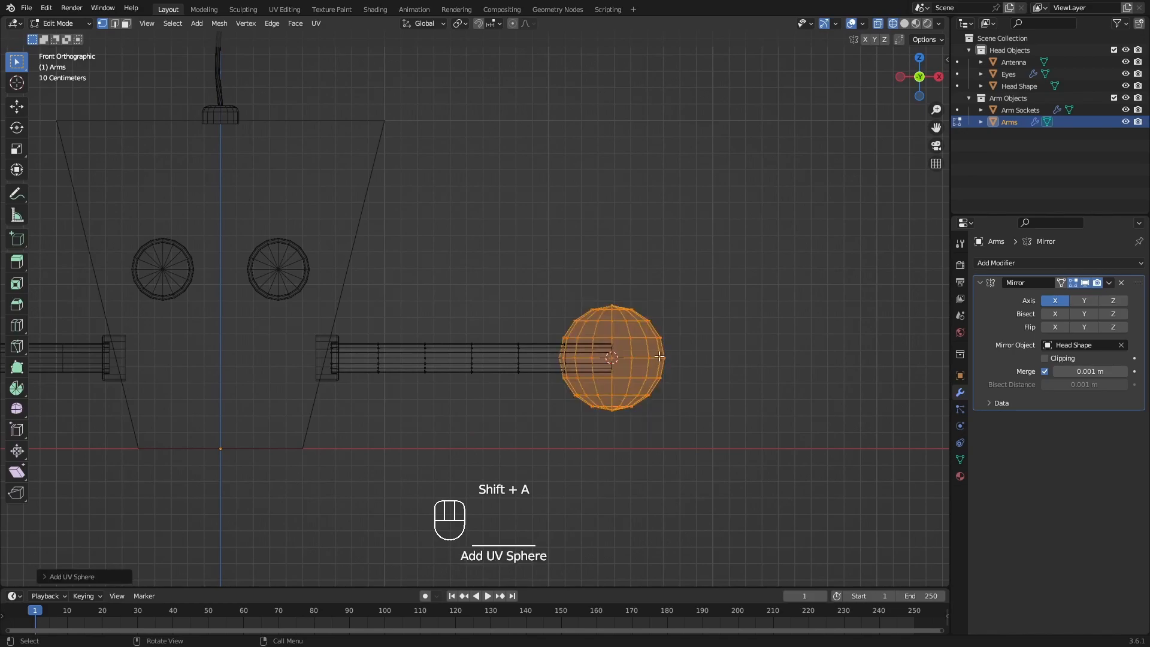
Scale the UV sphere down to about 0.4 so it is slightly thicker than the arm.
scroll(451, 267, down, 4)
shift+middle_drag(465, 264, 494, 280)
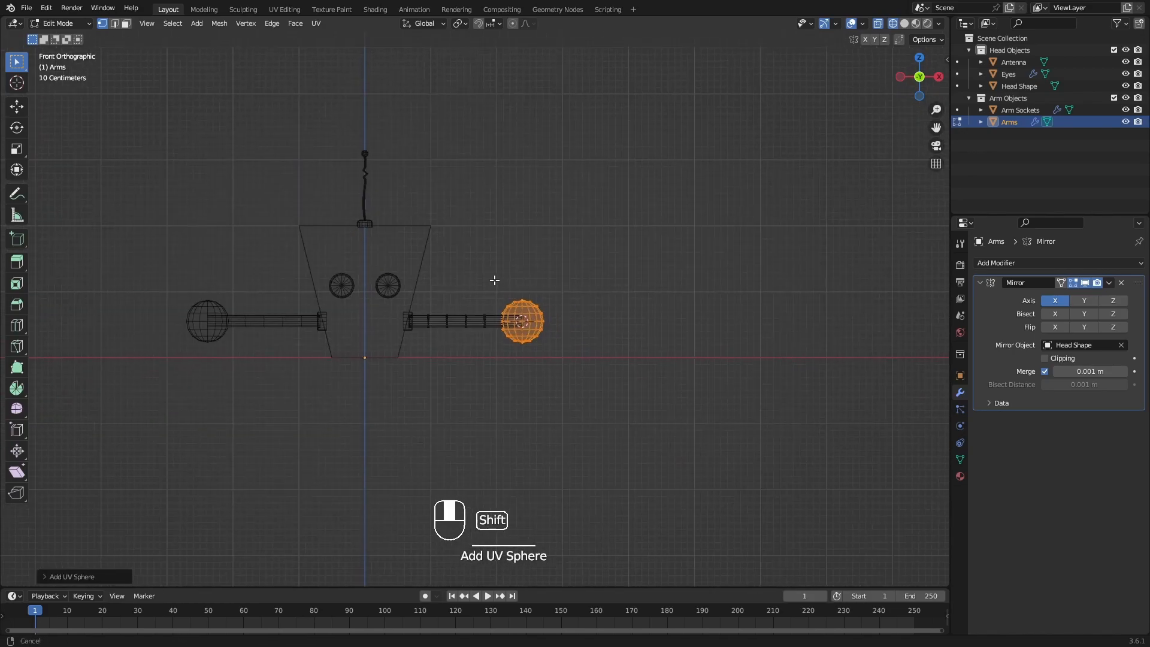
scroll(551, 330, up, 6)
shift+middle_drag(543, 323, 595, 362)
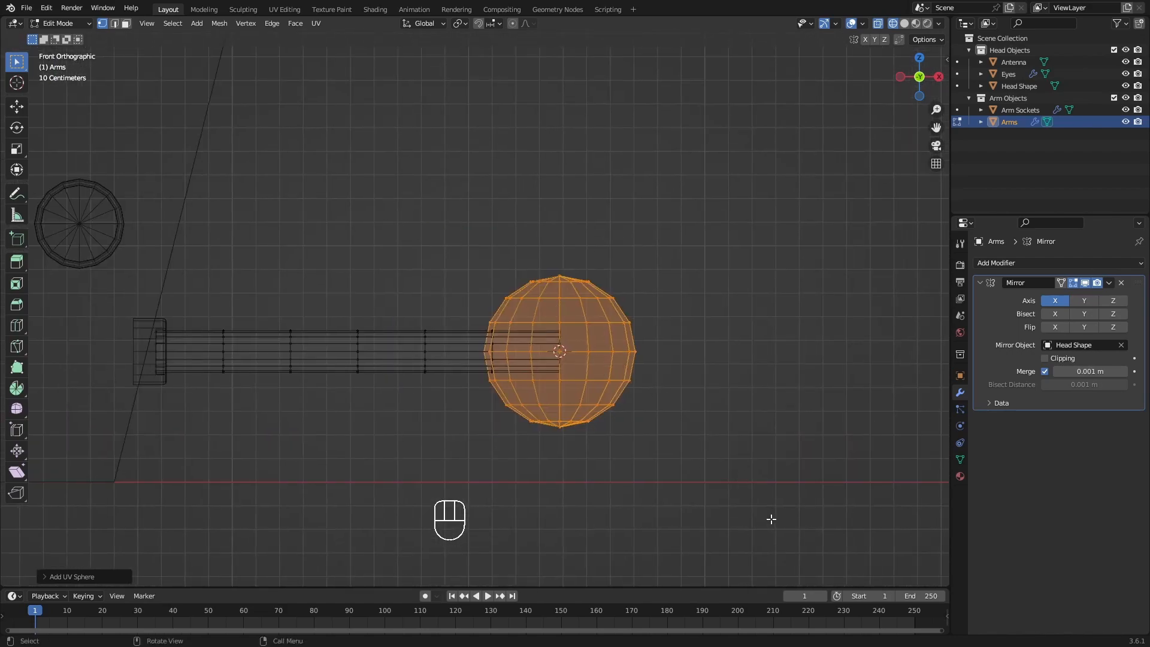
key(s)
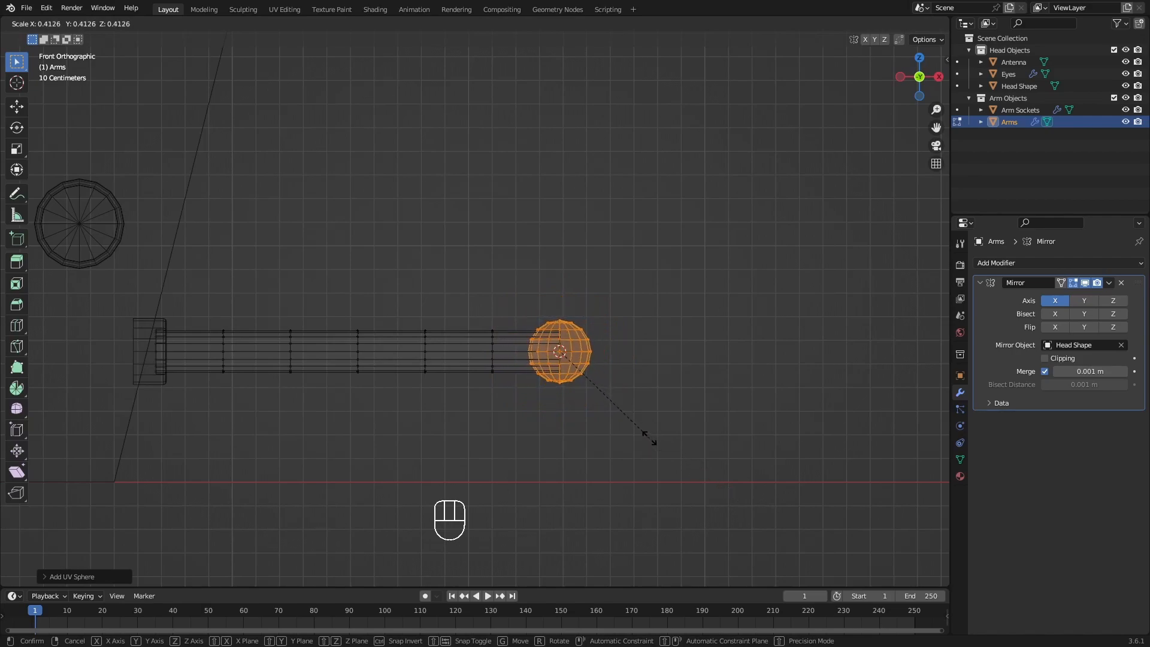
click(652, 444)
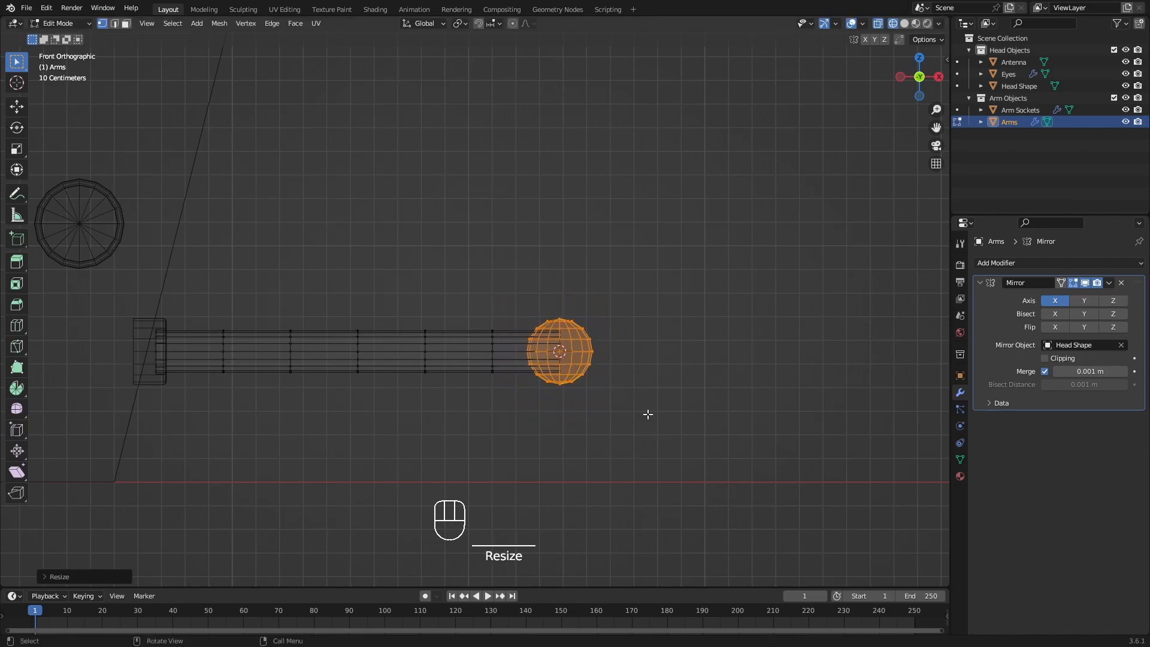
Separate the selected sphere from the arms into its own object.
shift+middle_drag(590, 313, 715, 318)
scroll(715, 317, down, 3)
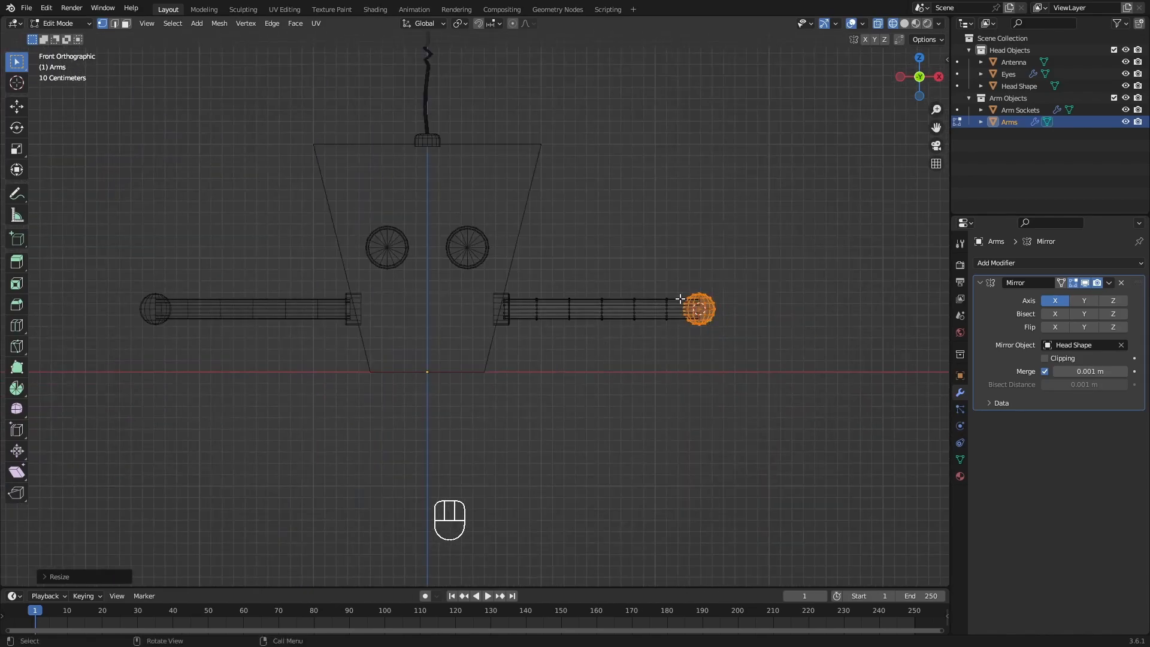
shift+middle_drag(694, 329, 645, 384)
scroll(682, 353, up, 2)
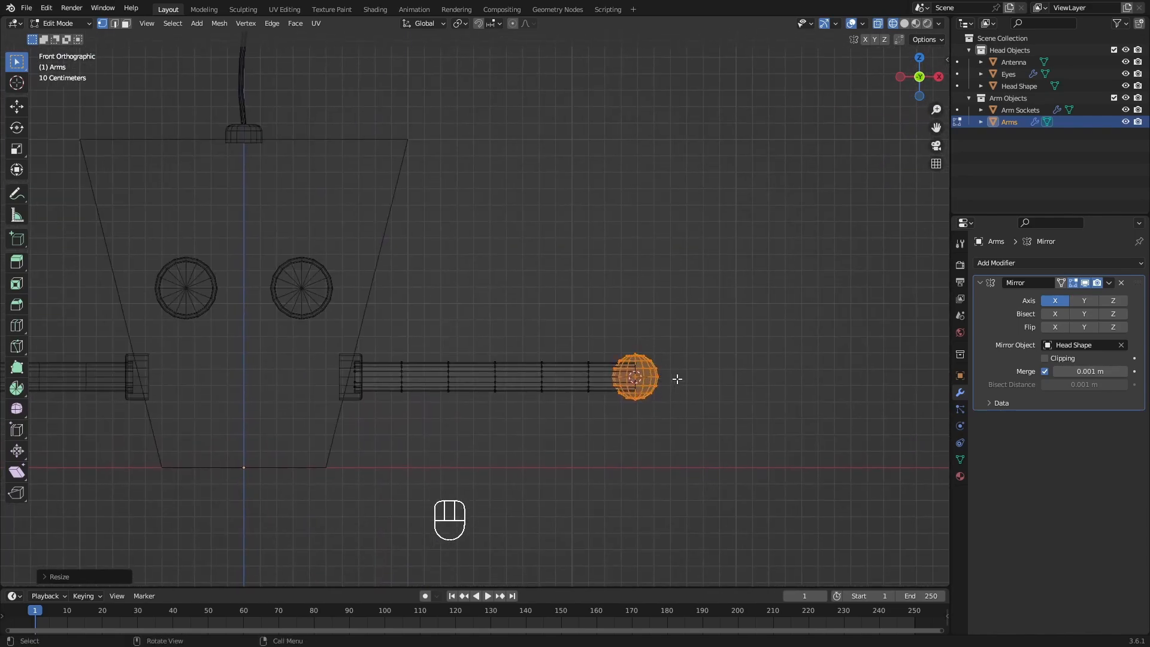
key(p)
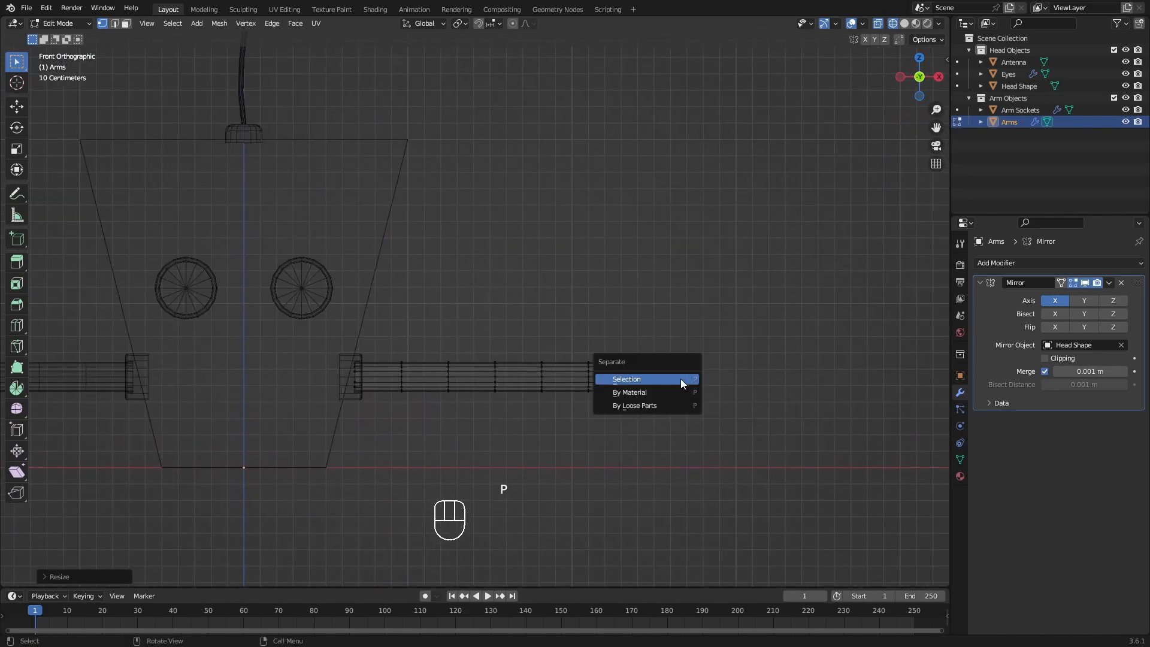
click(680, 379)
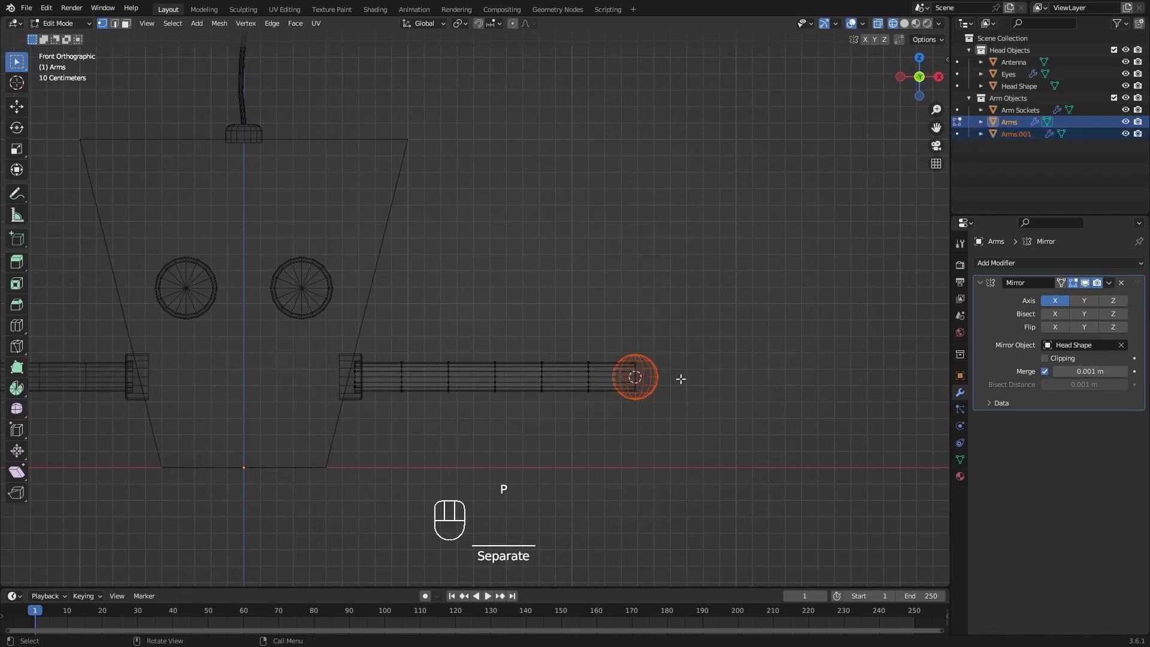
double_click(1026, 135)
text(Head)
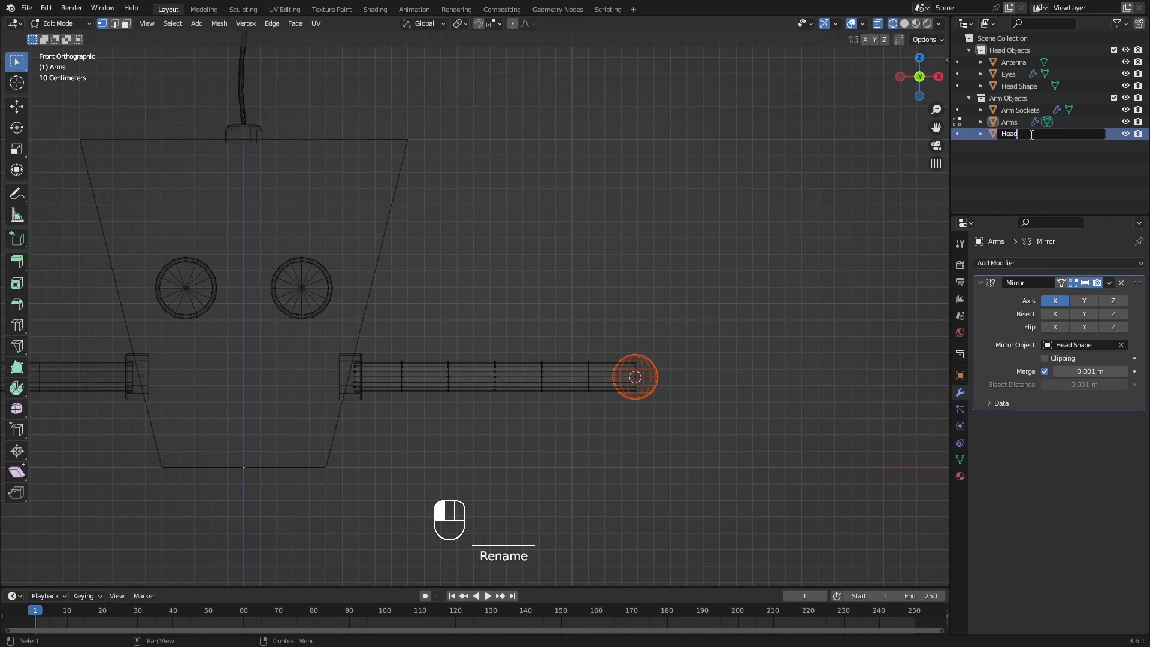
key(Return)
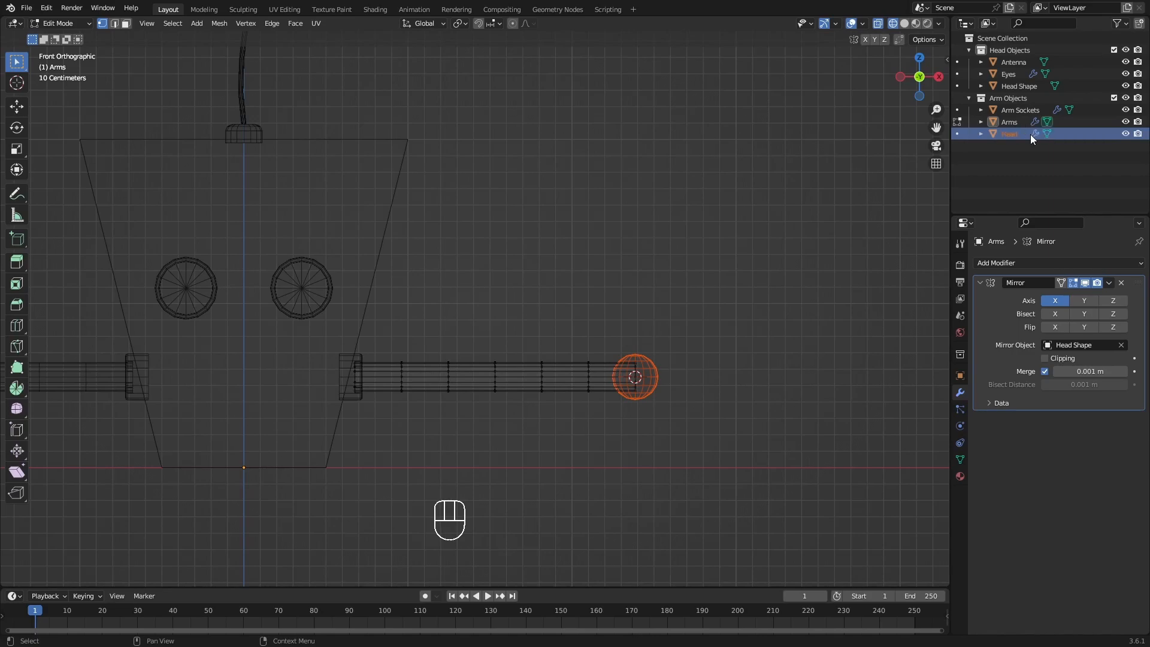
Rename the separated sphere object as Hands, and switch editing to it with its whole mesh selected.
double_click(1011, 135)
text(Hands)
key(Return)
click(956, 134)
key(a)
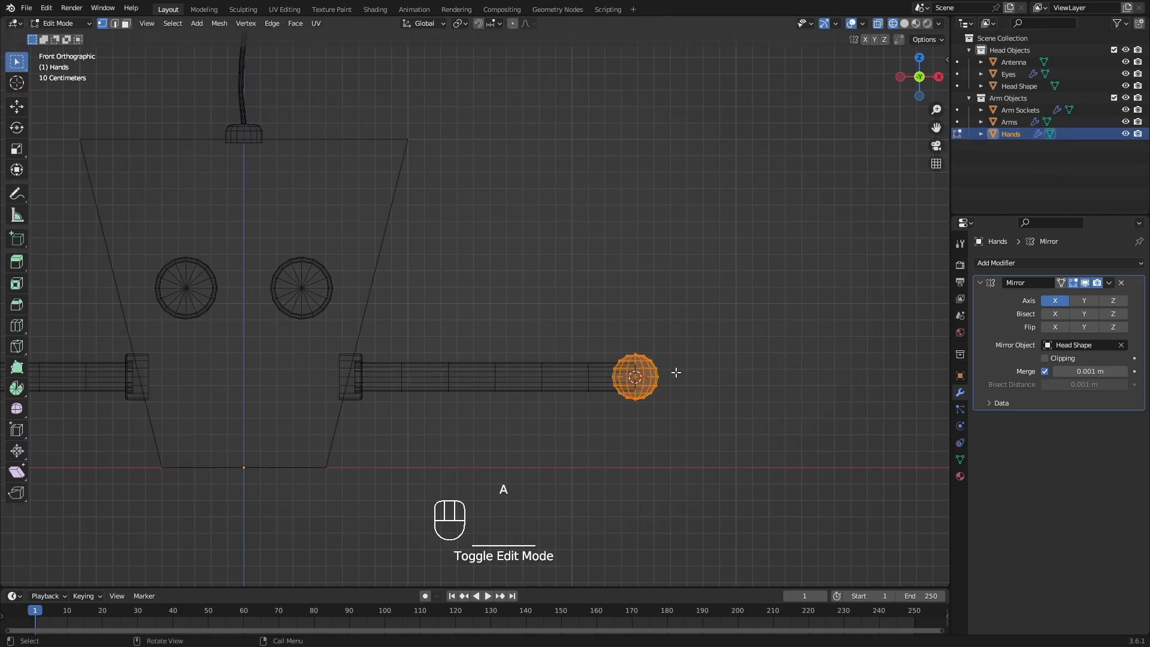
Switch to edge selection and solid shading, and select a single lengthwise edge on the upper part of the hand sphere.
scroll(665, 365, down, 3)
shift+middle_drag(661, 365, 732, 355)
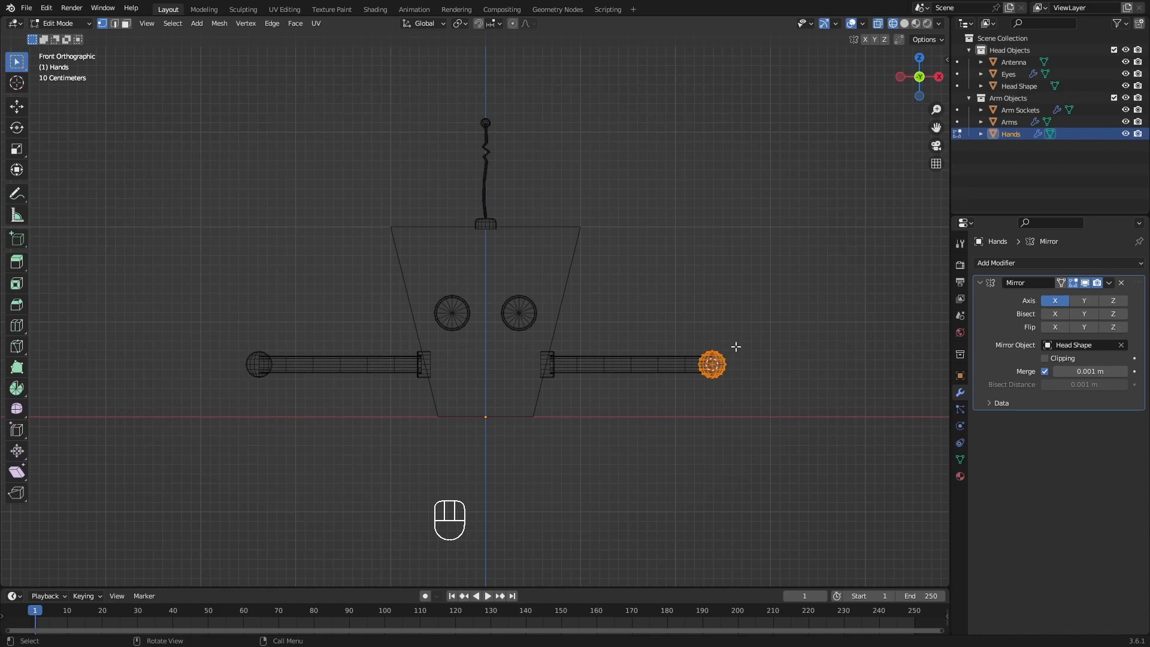
scroll(731, 351, up, 7)
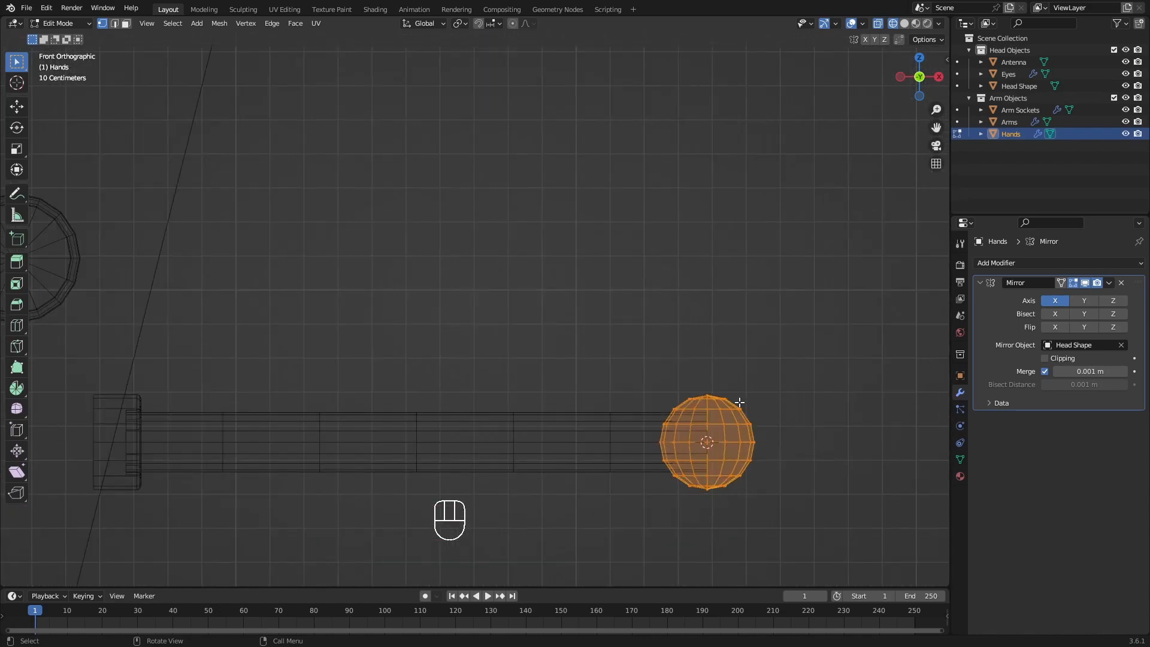
key(2)
mouse_move(780, 455)
shift+middle_down()
mouse_move(711, 400)
mouse_move(707, 358)
mouse_move(637, 367)
mouse_move(705, 373)
mouse_move(662, 371)
mouse_move(605, 309)
mouse_move(662, 325)
shift+middle_up()
key(shift+z)
scroll(705, 373, up, 5)
click(674, 304)
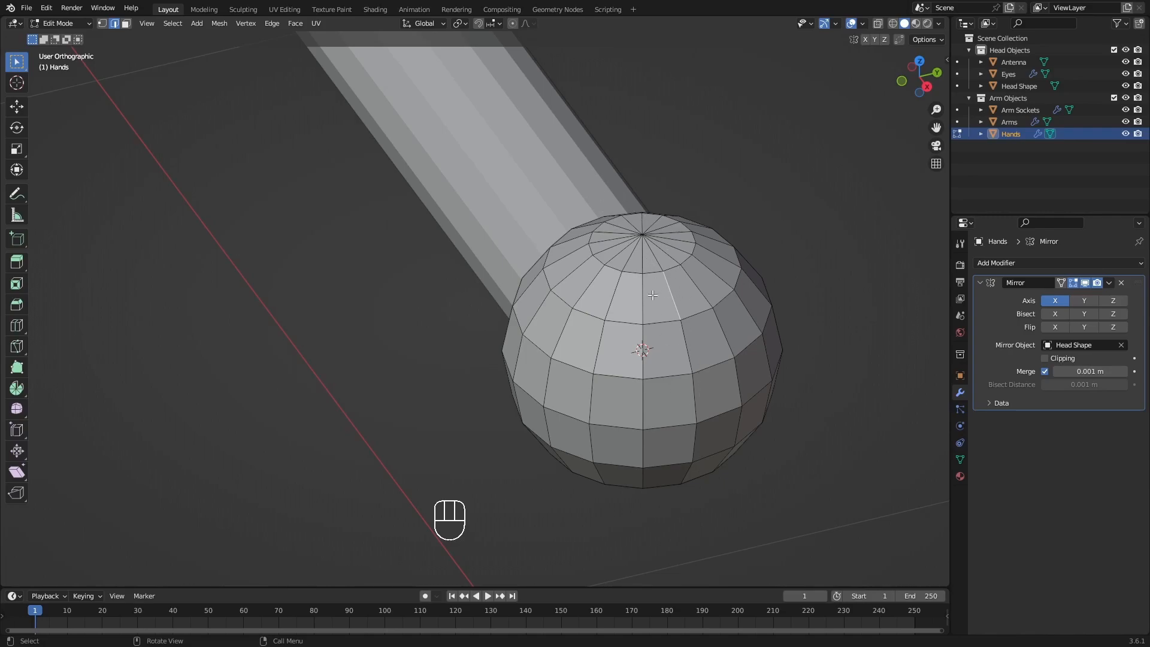
middle_drag(644, 391, 676, 307)
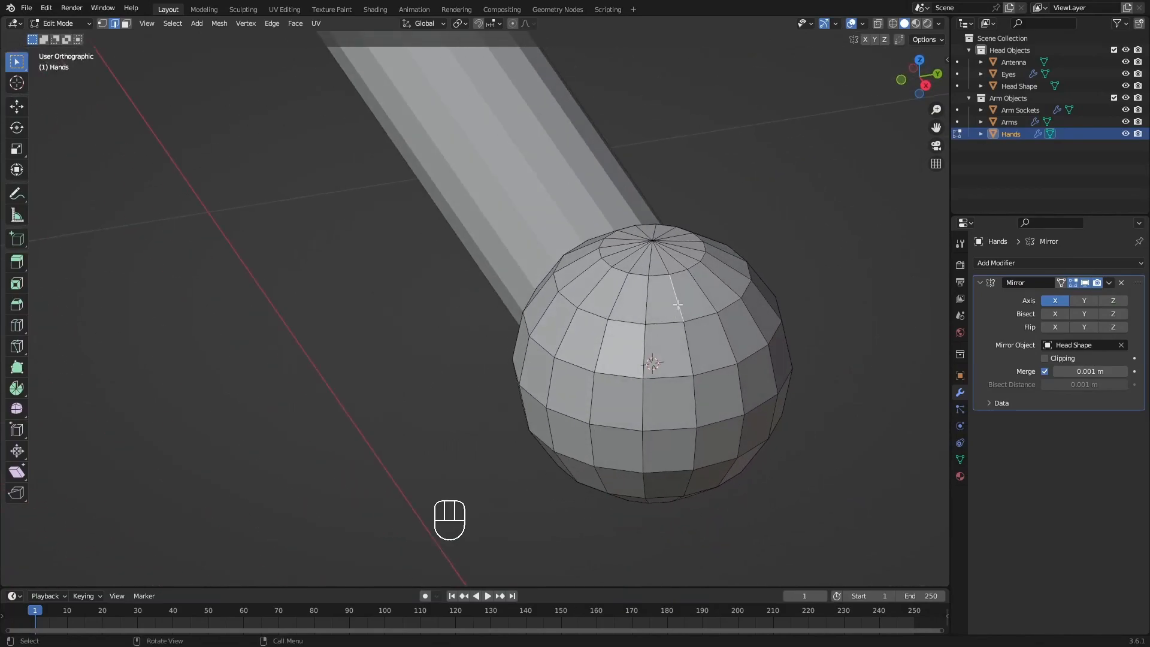
Select the full lengthwise edge loop around the hand sphere, including the matching half across the pole, and check it in front view.
alt+click(678, 300)
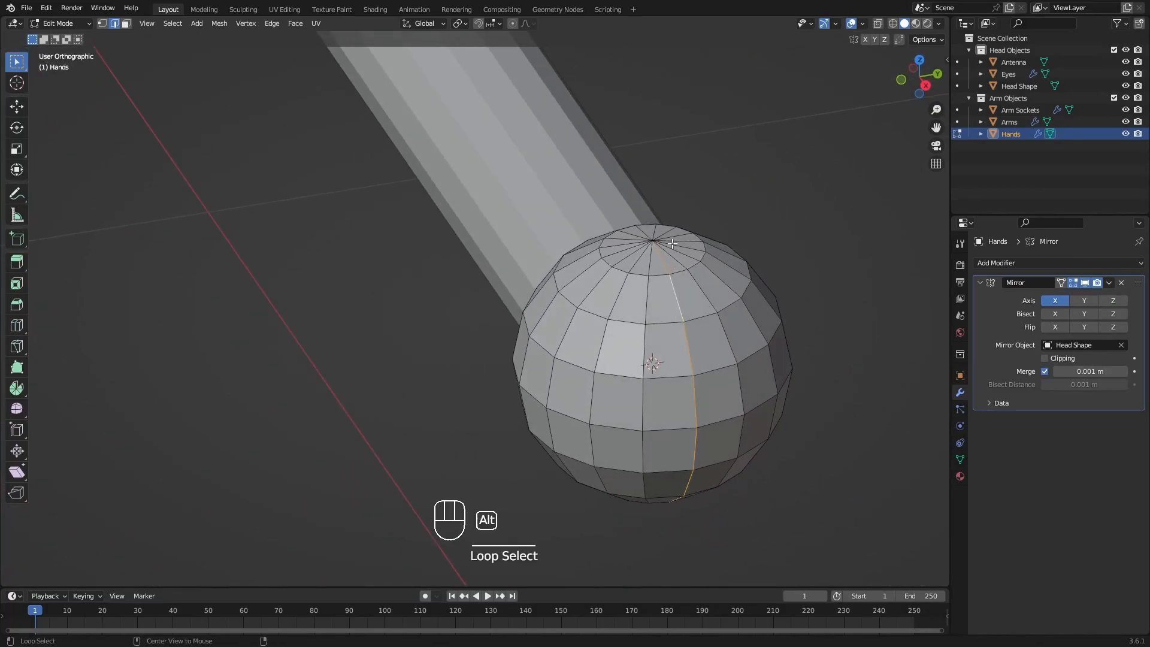
middle_drag(672, 249, 643, 265)
scroll(643, 266, up, 4)
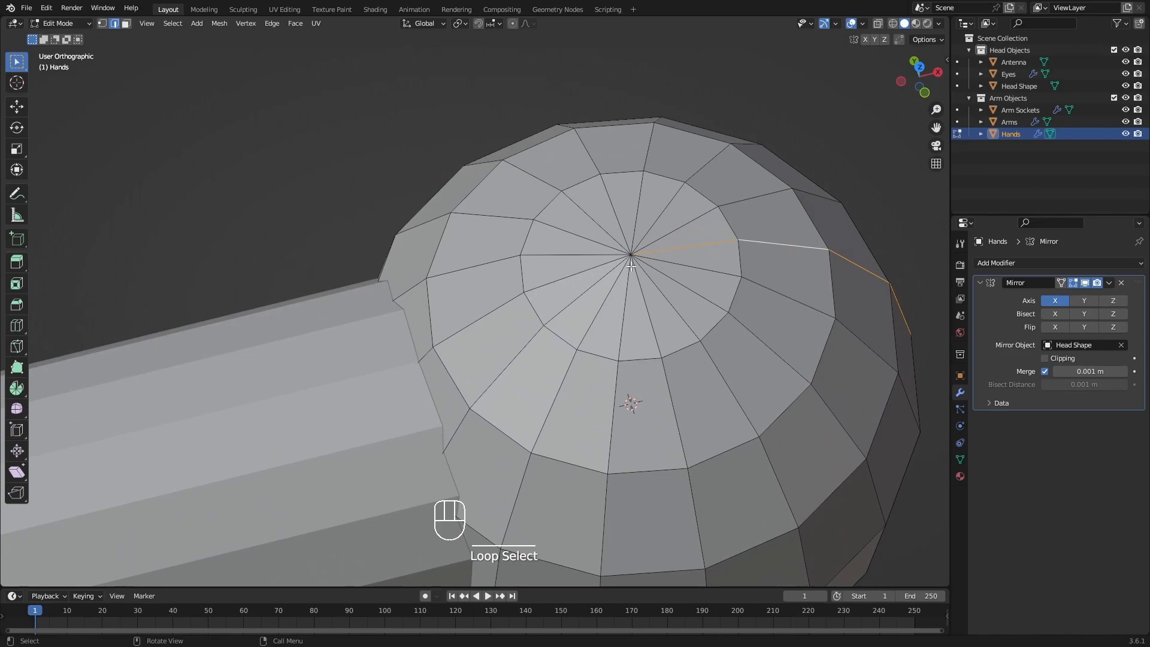
alt+shift+click(563, 279)
scroll(577, 240, down, 7)
middle_drag(647, 352, 605, 248)
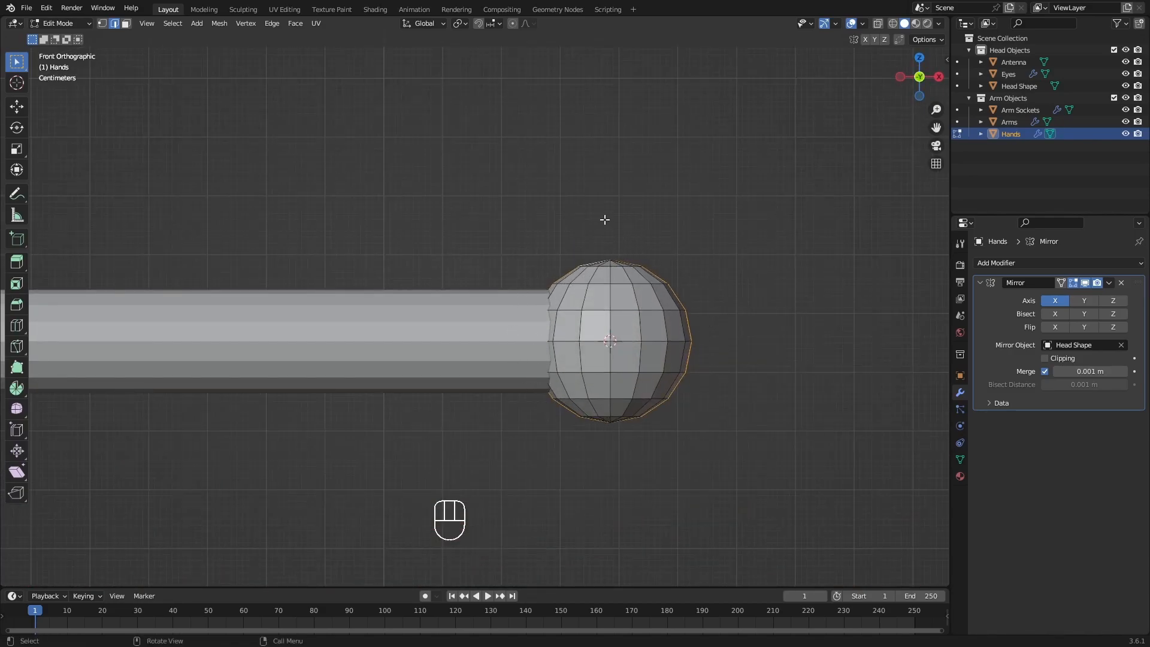
Duplicate the selected edge ring in place and separate the copy from the hand sphere into its own object.
scroll(663, 296, down, 4)
shift+middle_drag(712, 335, 731, 372)
key(shift+d)
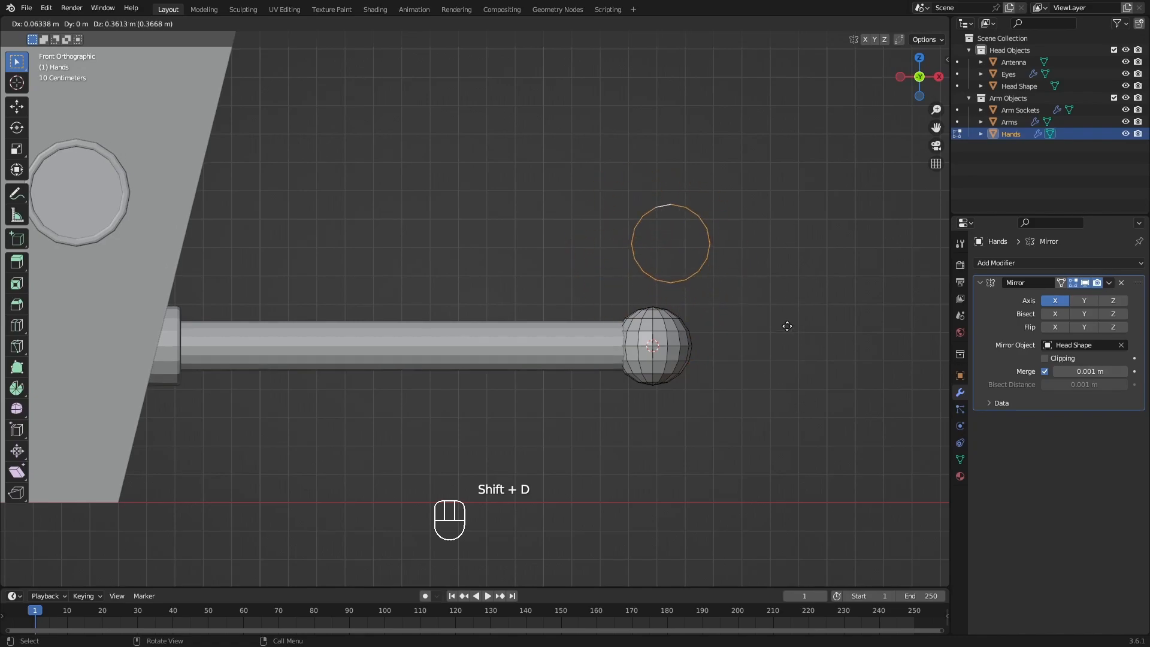
right_click(789, 301)
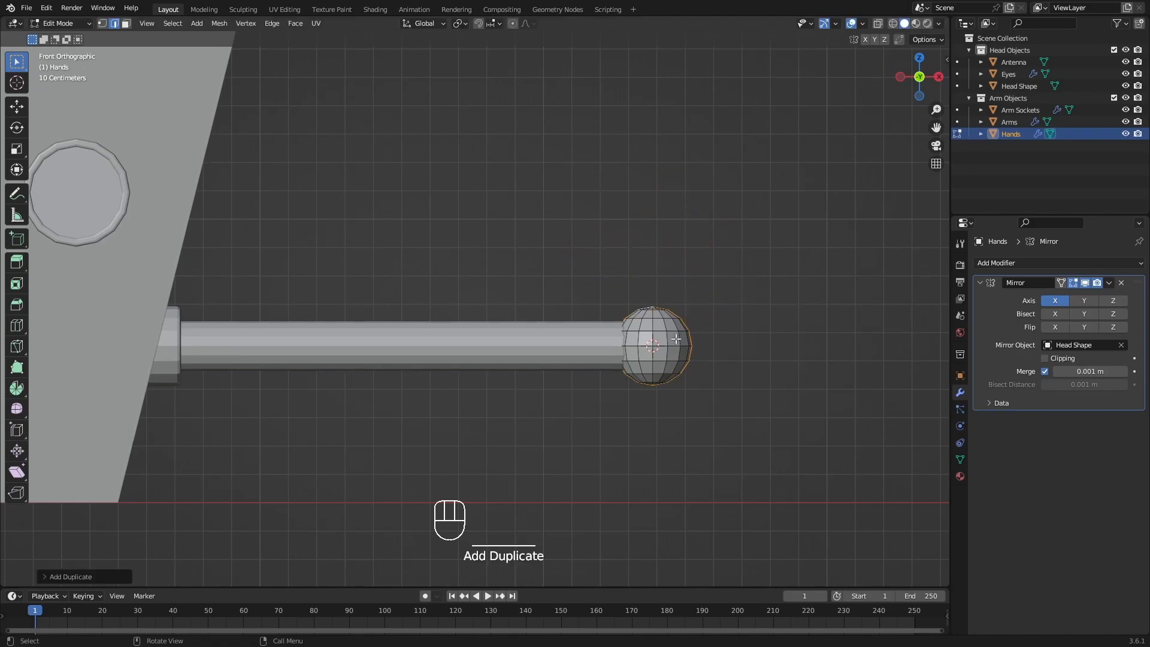
mouse_move(700, 316)
shift+middle_down()
mouse_move(680, 359)
mouse_move(717, 328)
shift+middle_up()
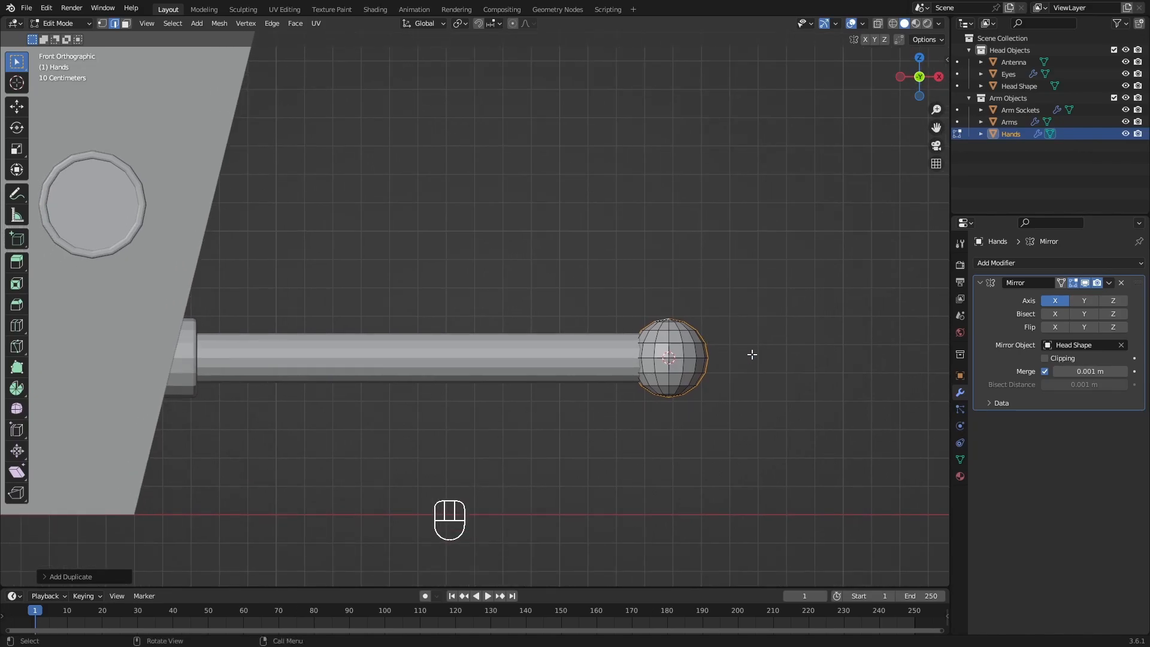
key(p)
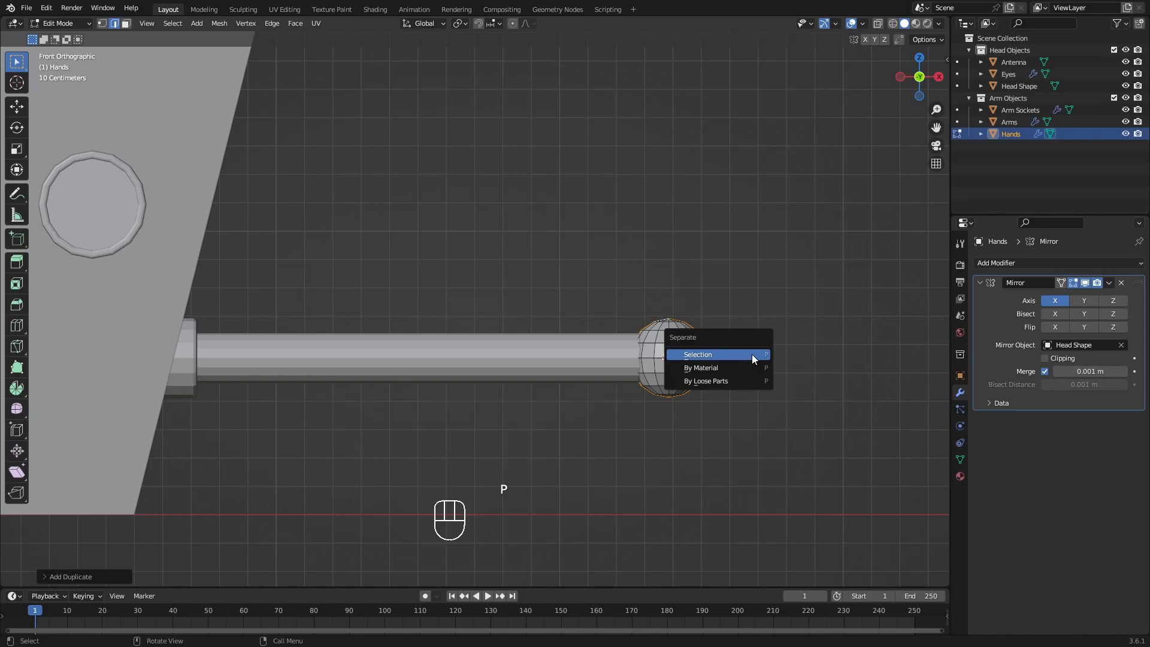
click(752, 354)
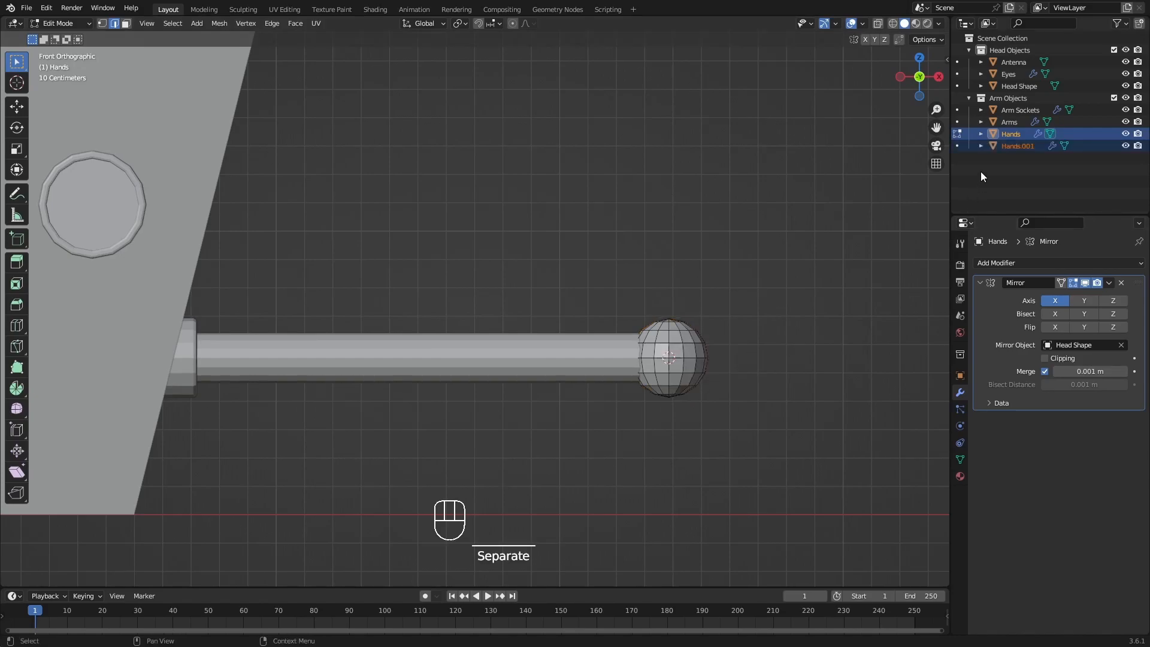
Switch editing to the separated ring object and rename it Fingers.
click(957, 145)
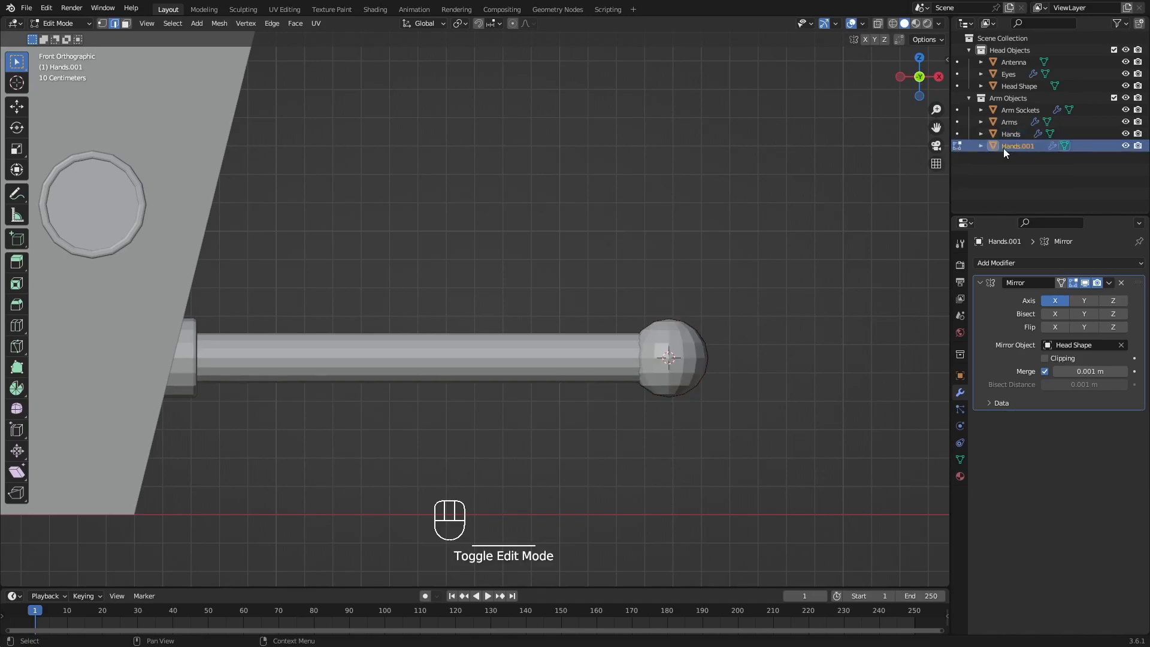
double_click(1036, 145)
text(Fingers)
key(Return)
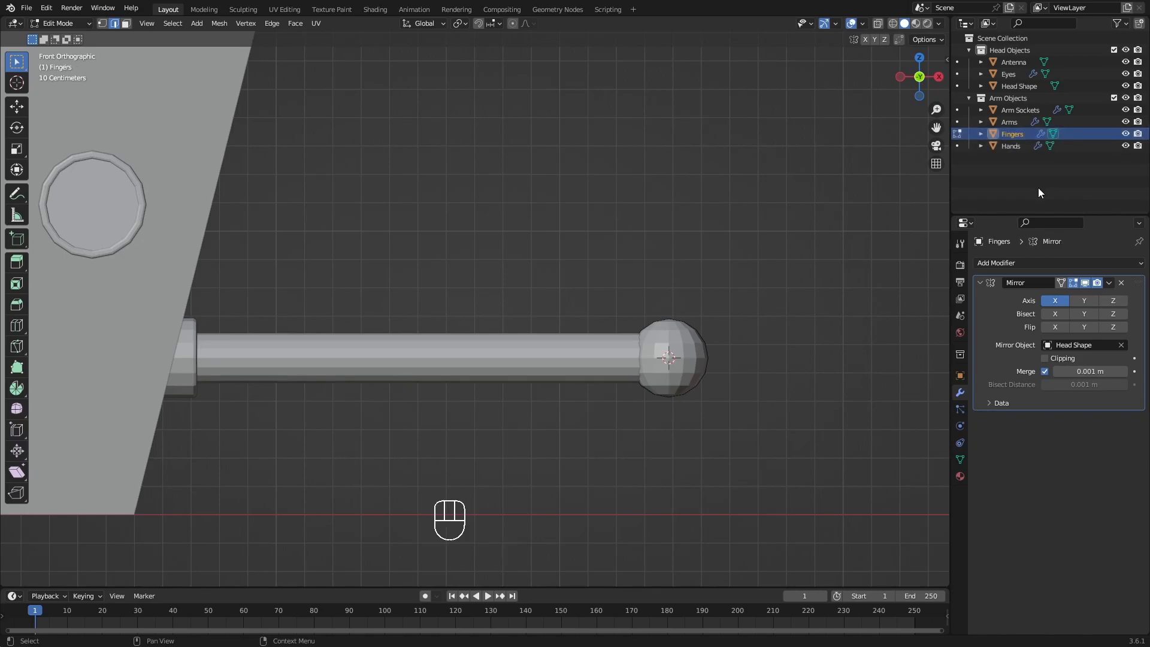
Select the whole Fingers ring and switch the view to wireframe shading, centred on the hand.
shift+middle_drag(714, 345, 619, 312)
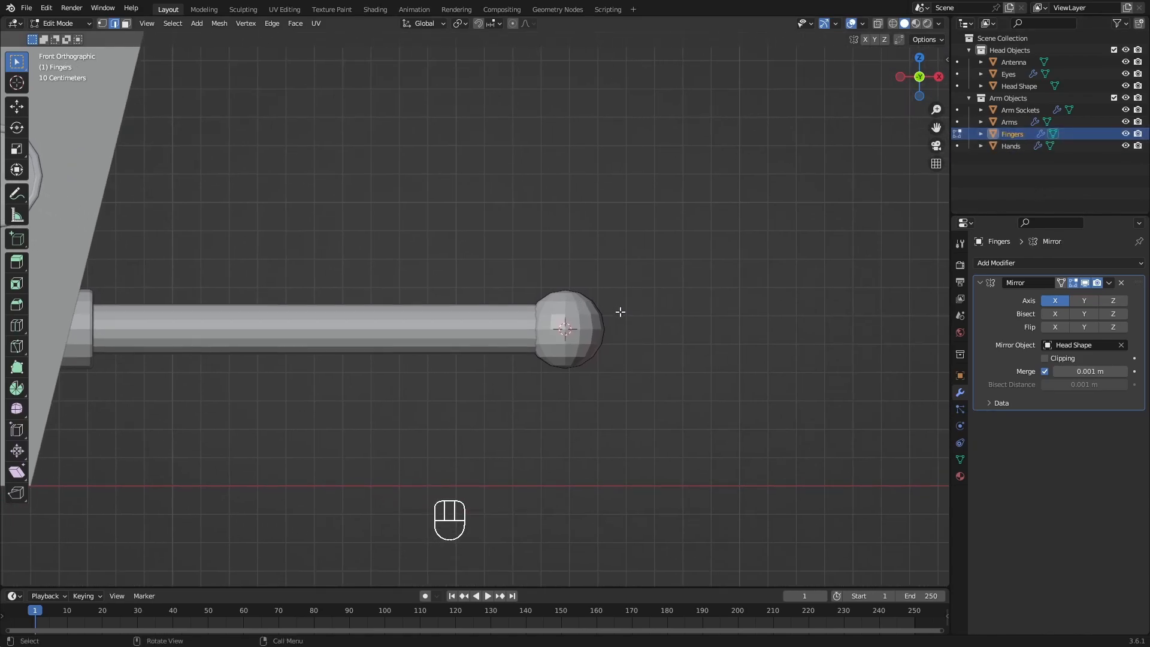
key(a)
key(a)
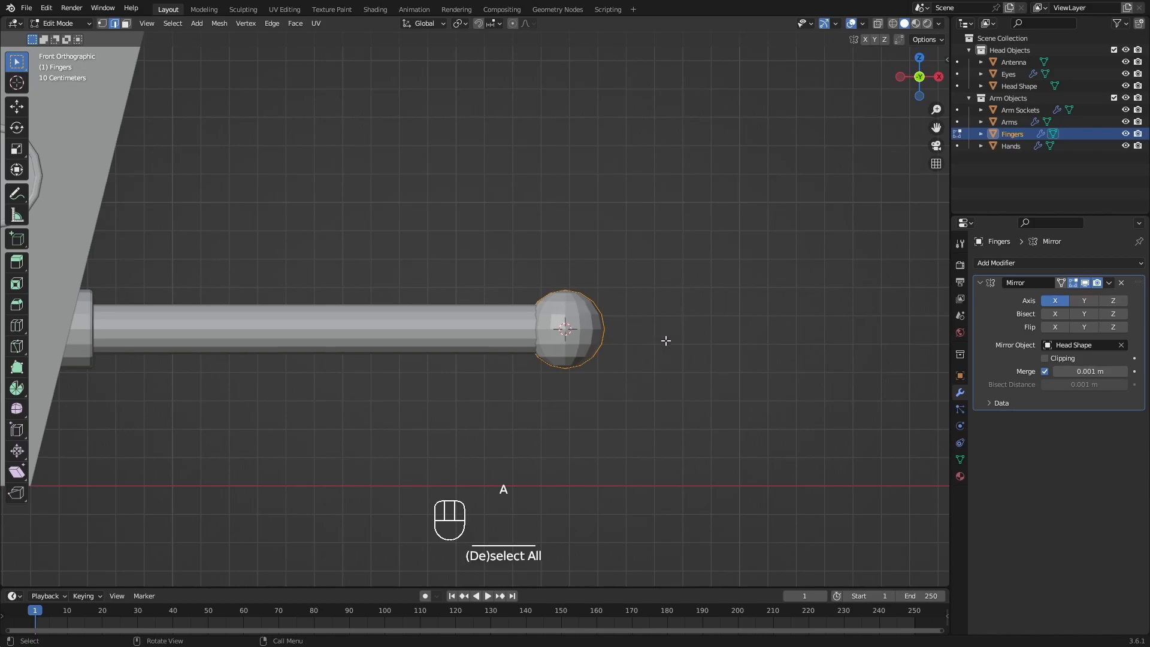
shift+middle_drag(616, 352, 617, 352)
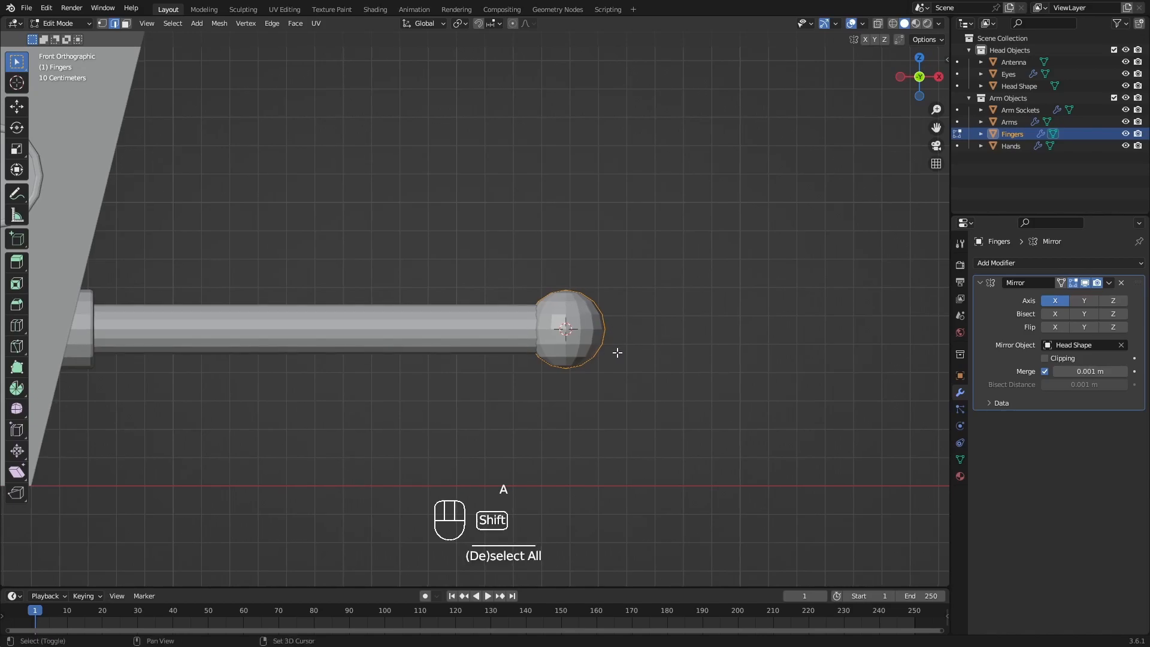
key(shift+z)
scroll(605, 347, up, 5)
scroll(570, 358, down, 3)
shift+middle_drag(634, 342, 619, 362)
shift+middle_drag(547, 410, 610, 362)
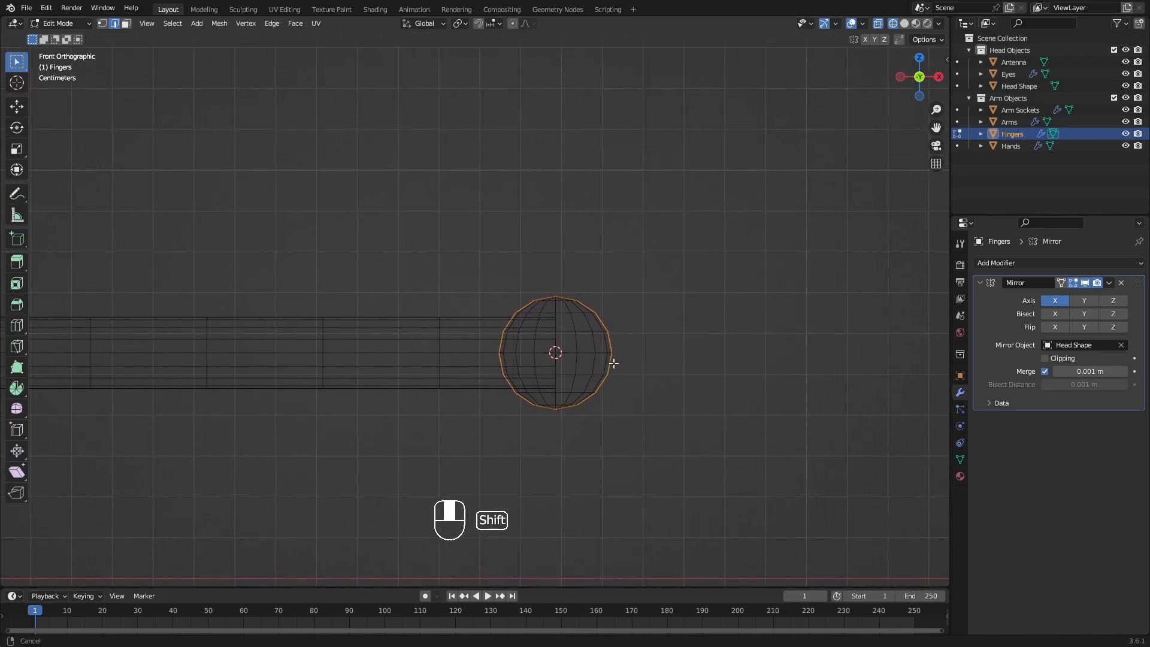
shift+middle_drag(716, 352, 726, 347)
shift+middle_drag(675, 393, 662, 383)
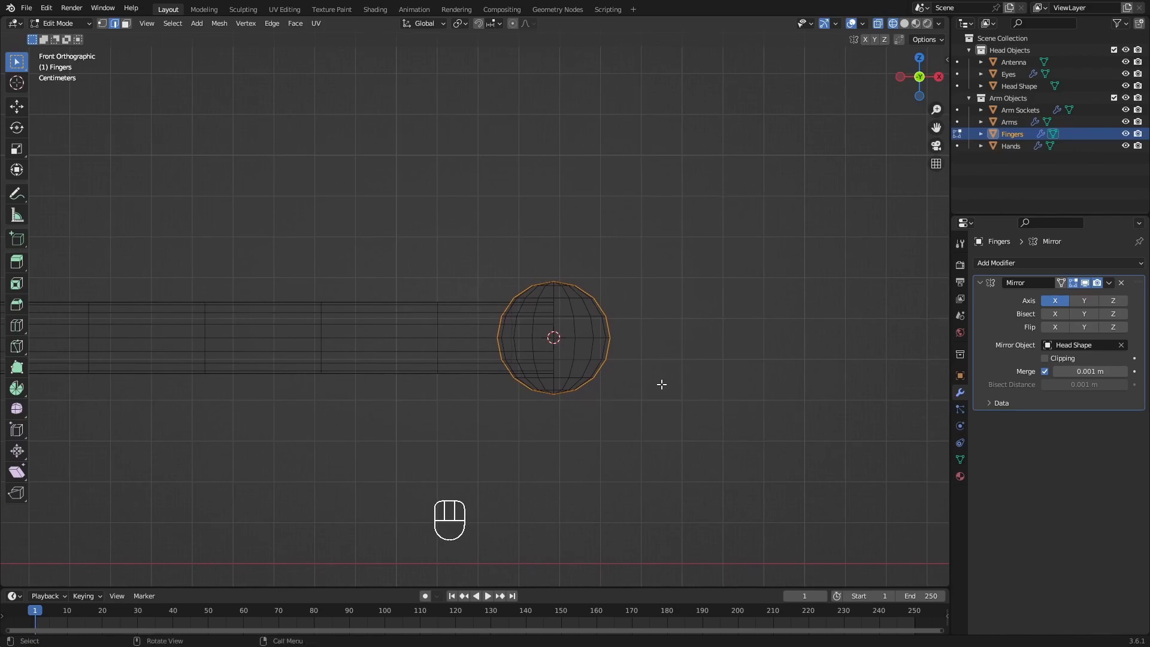
Move the Fingers ring about 0.1 m outward along the X axis, away from the arm.
key(g)
key(x)
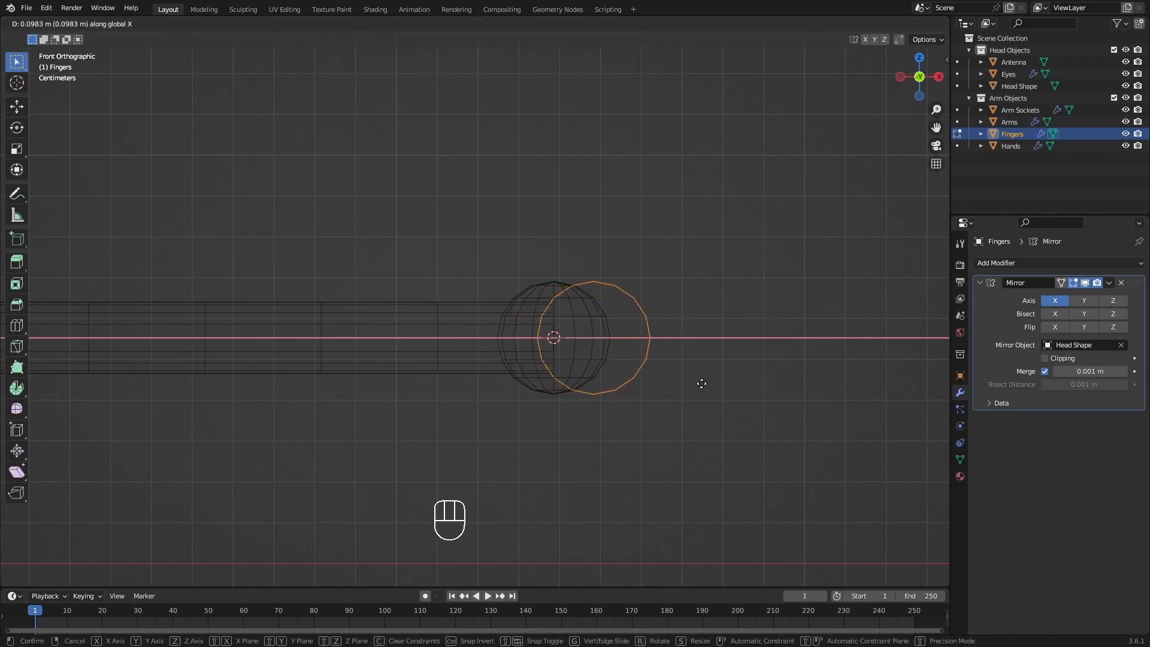
click(704, 383)
shift+middle_drag(631, 379, 721, 349)
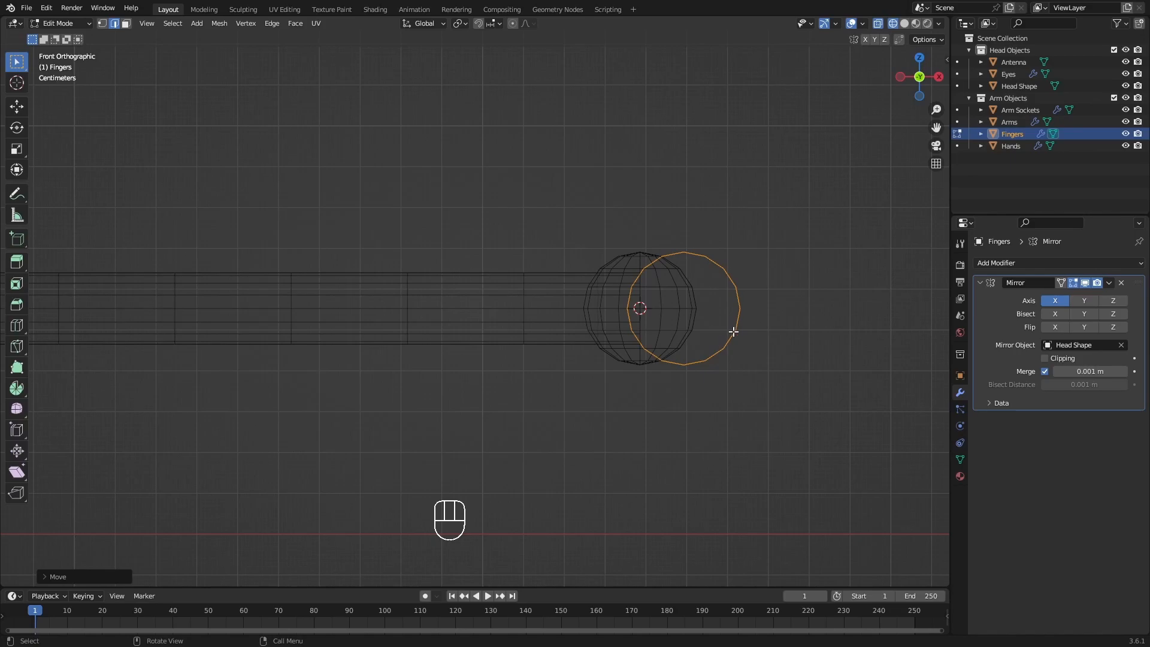
Duplicate the Fingers ring in place and scale the copy up to about 1.52 to form an outer ring.
shift+middle_drag(733, 331, 703, 321)
key(shift+d)
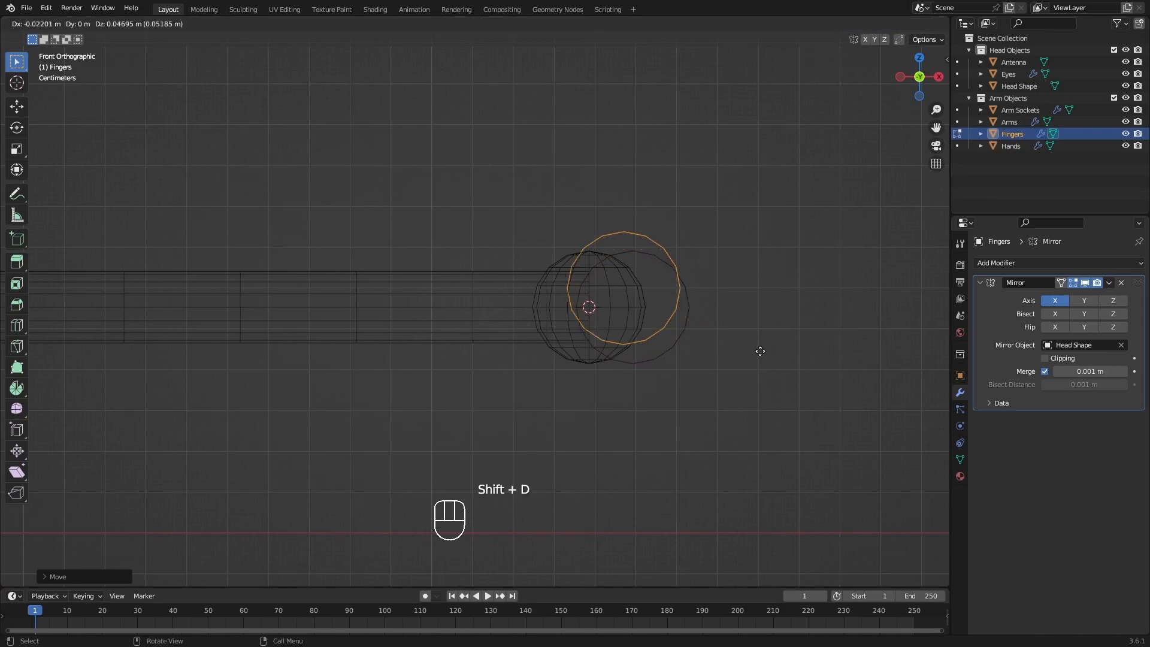
right_click(788, 346)
shift+middle_drag(716, 367, 688, 367)
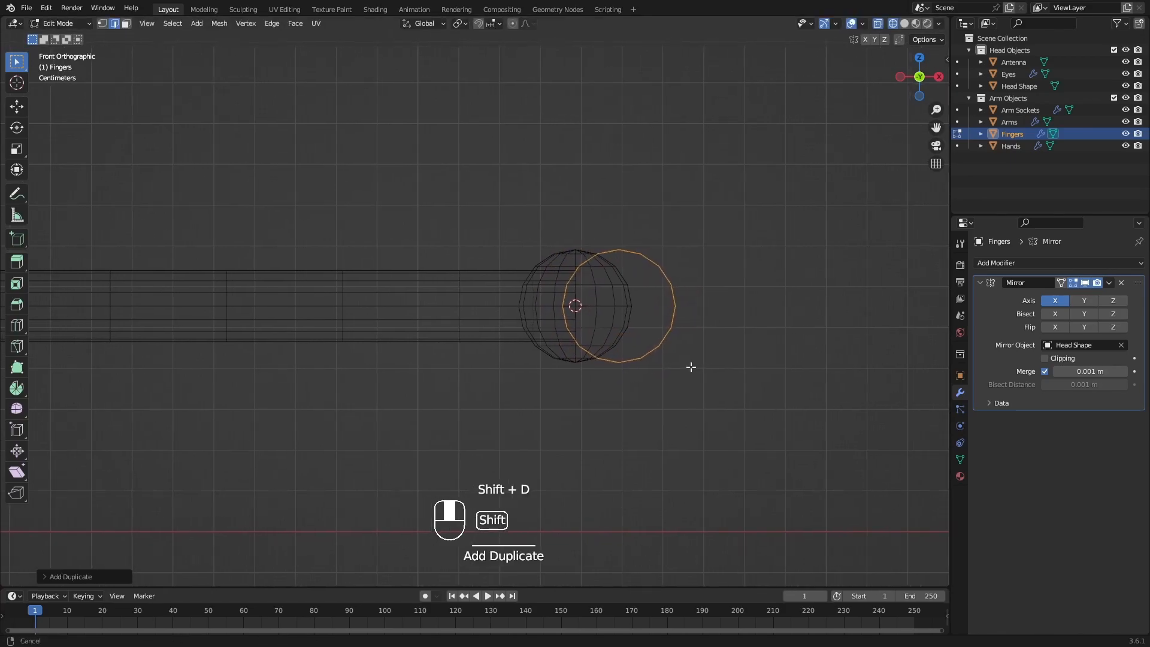
shift+middle_drag(652, 321, 706, 367)
key(s)
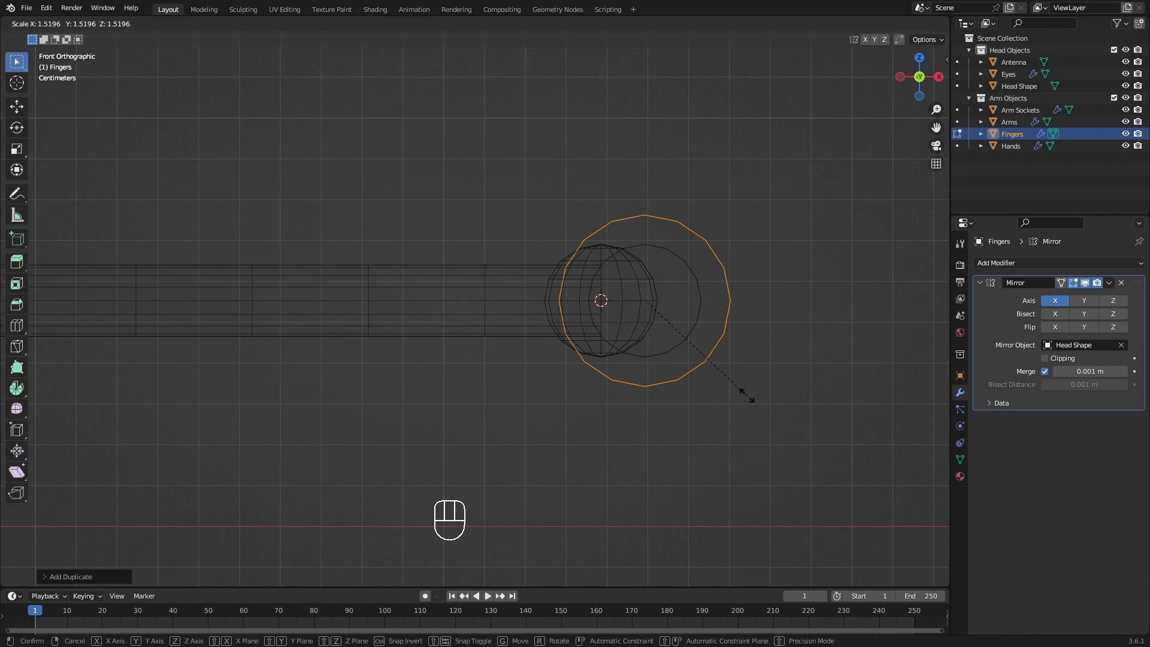
click(746, 395)
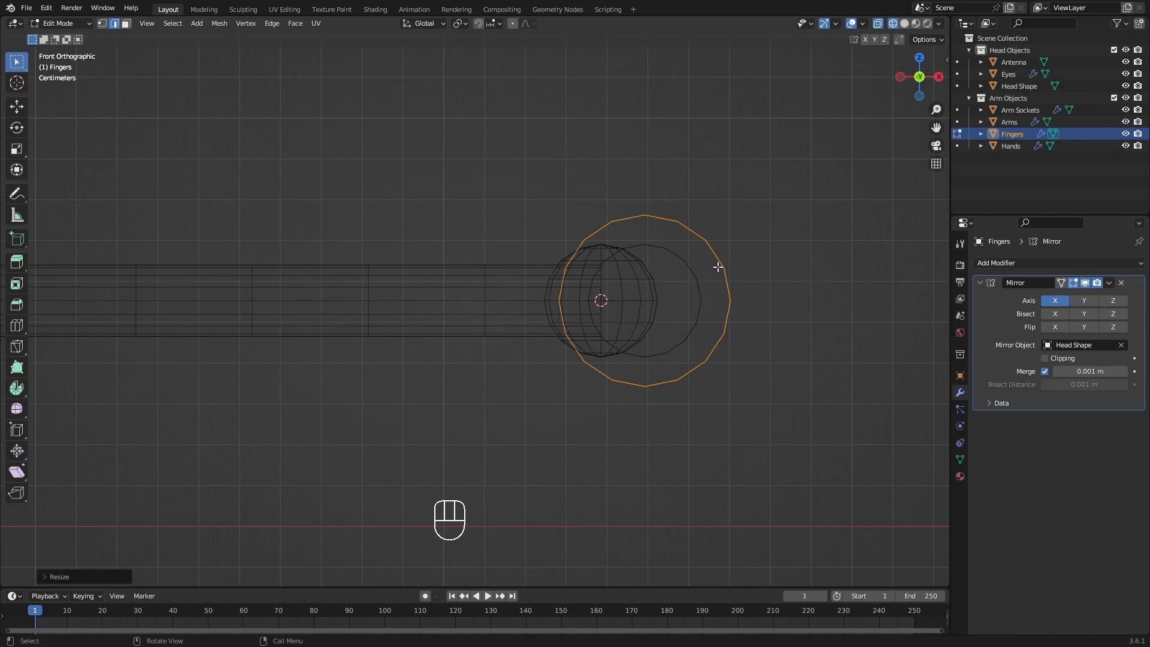
In vertex selection, connect the inner and outer rings with an edge between the vertices just above the centre line on the arm side.
shift+middle_drag(713, 296, 743, 314)
scroll(668, 304, up, 1)
scroll(707, 309, up, 2)
shift+middle_drag(532, 274, 603, 287)
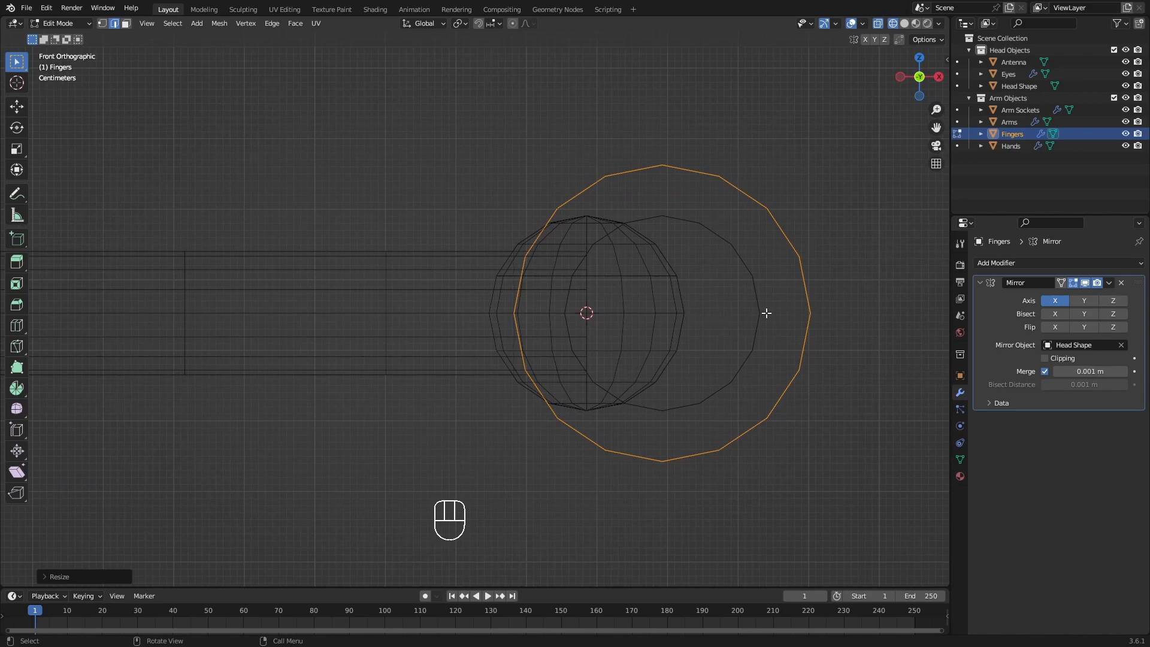
key(1)
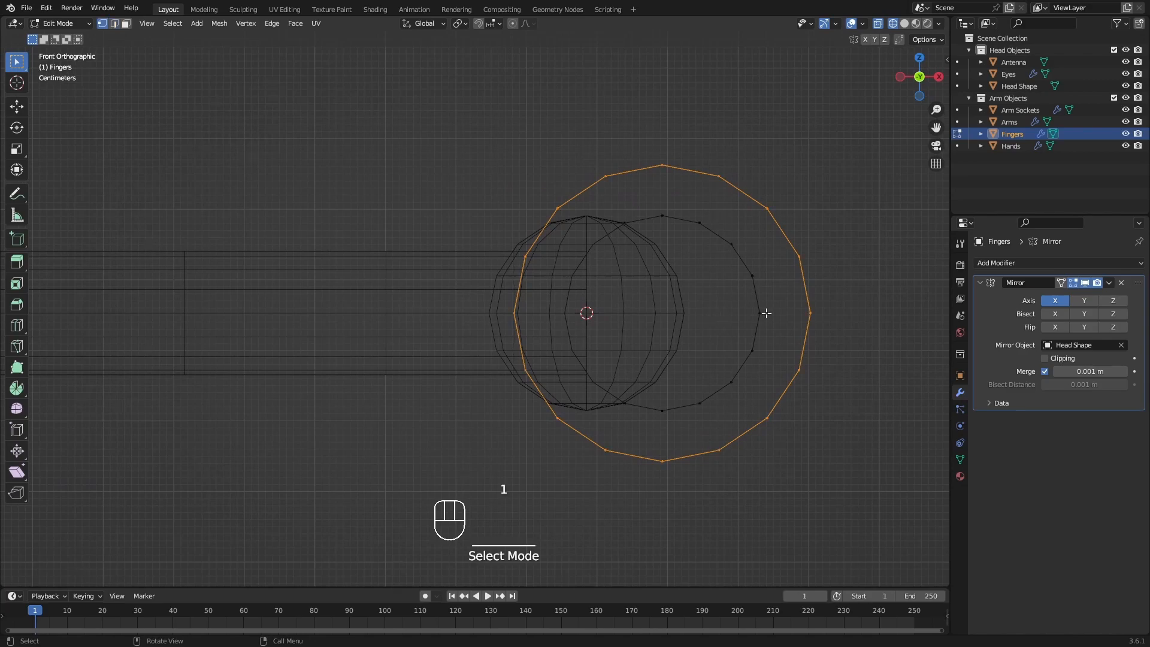
shift+middle_drag(771, 312, 816, 308)
shift+middle_drag(726, 314, 669, 306)
click(562, 262)
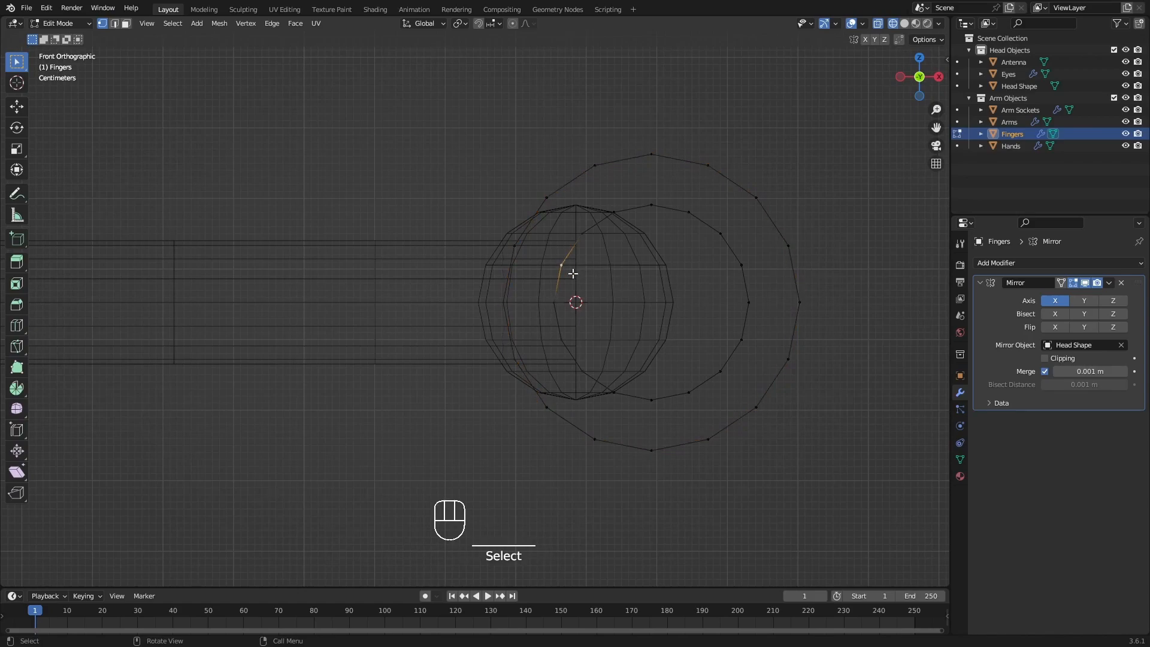
drag(496, 233, 548, 265)
shift+middle_click(565, 278)
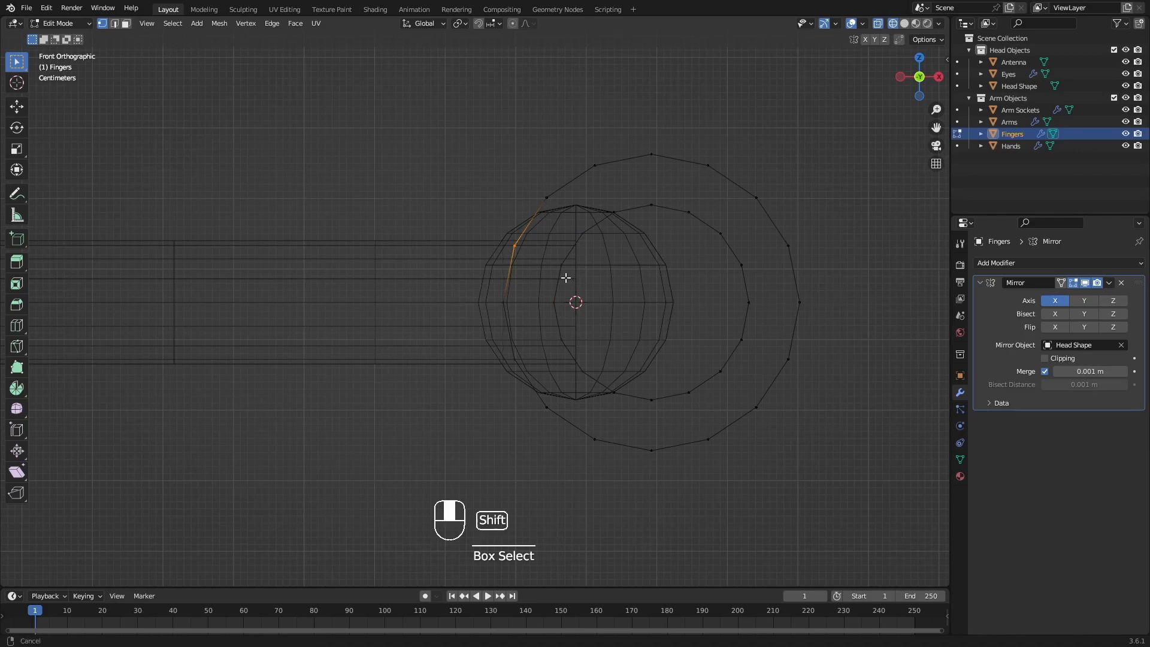
click(561, 264)
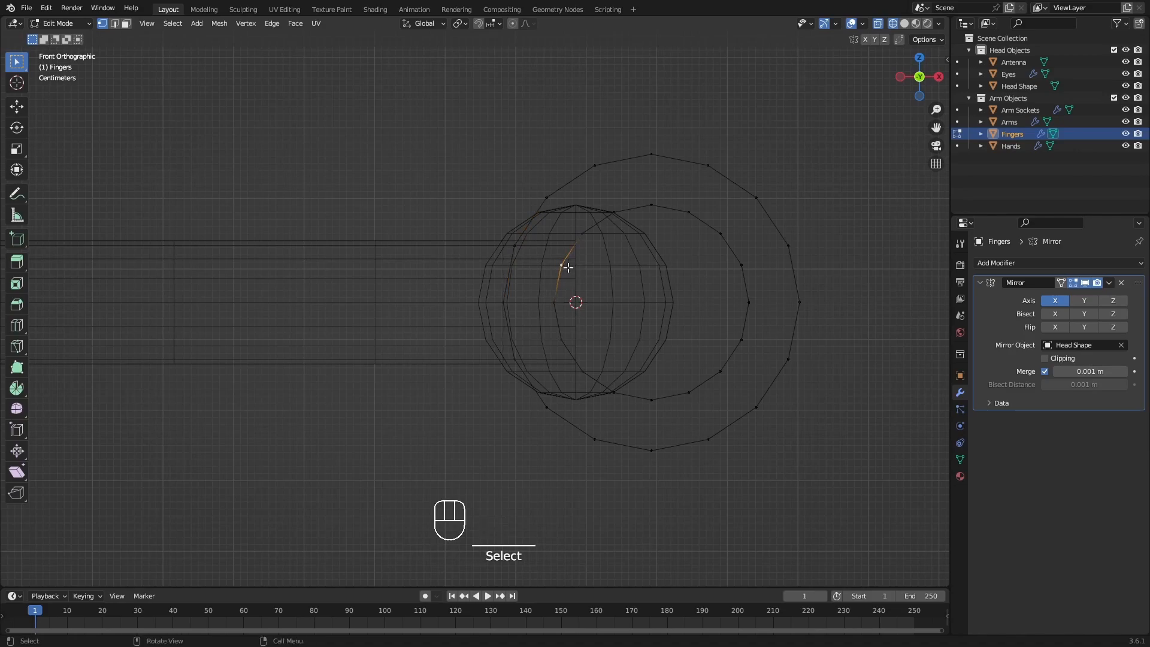
shift+click(515, 245)
key(f)
shift+middle_drag(596, 278, 613, 282)
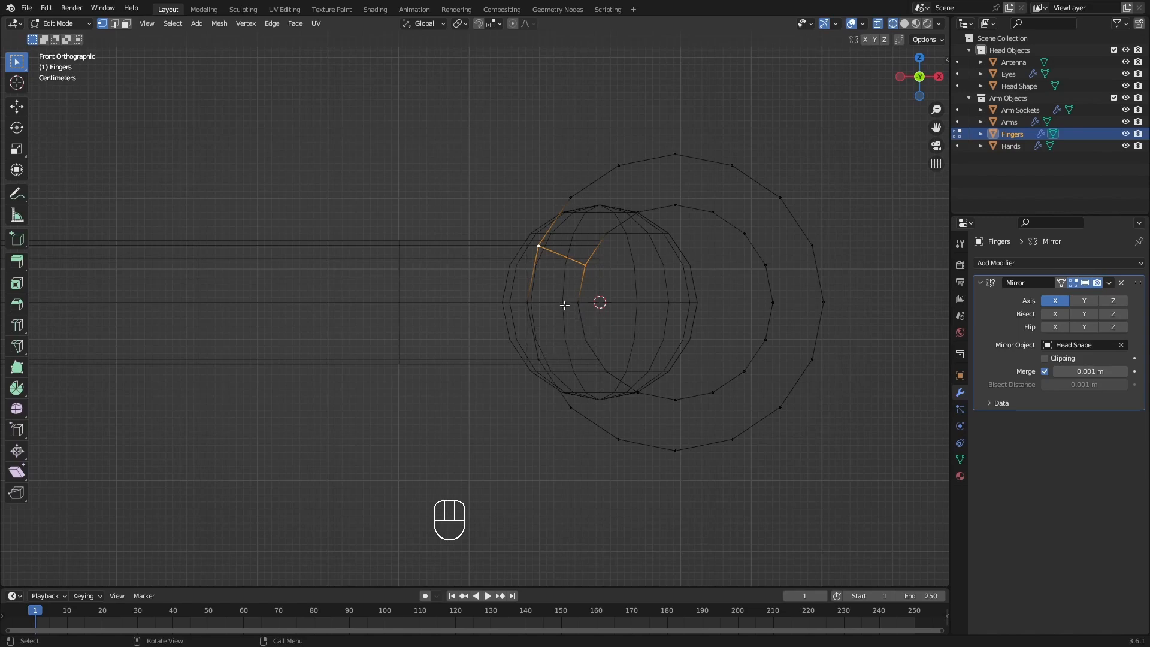
Connect the inner and outer rings with a matching edge between the vertices just below the centre line on the arm side.
click(584, 339)
key(shift)
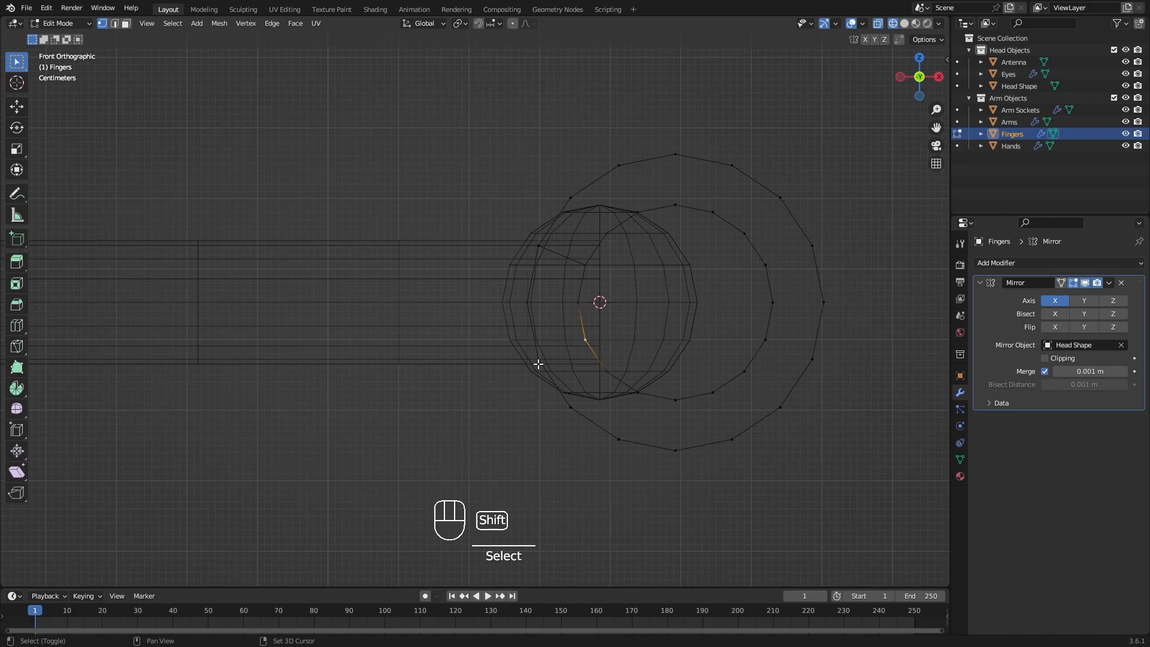
shift+click(537, 363)
key(f)
shift+middle_drag(611, 346, 542, 354)
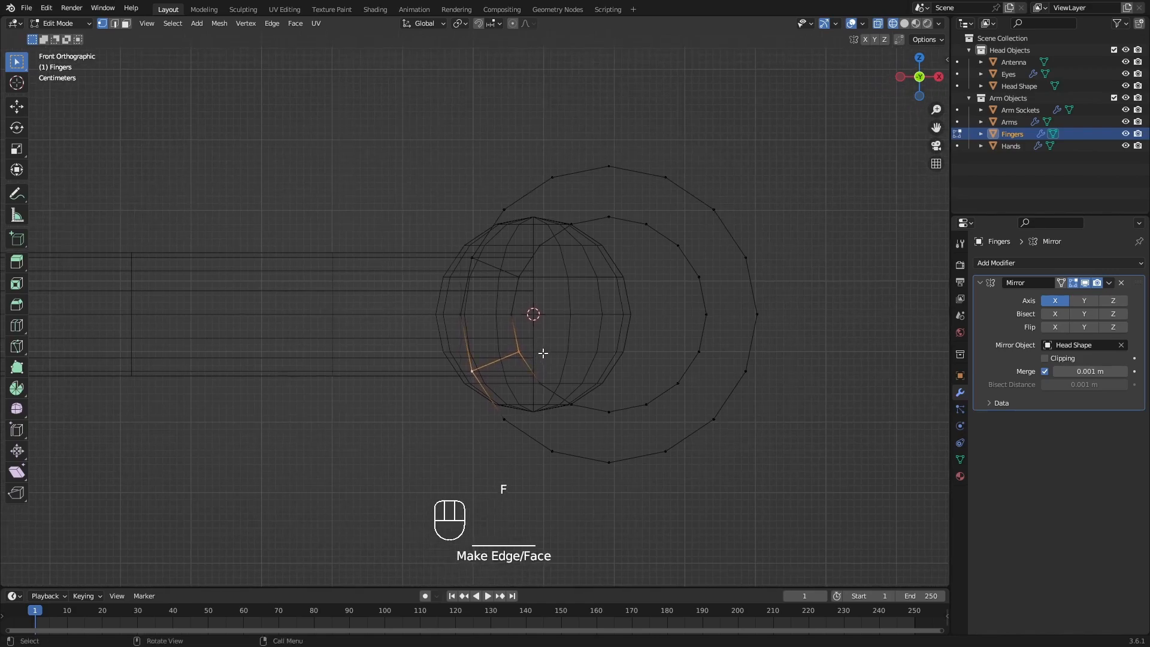
Delete the middle vertices of both rings between the two connecting edges on the arm side.
drag(442, 294, 544, 327)
click(510, 318)
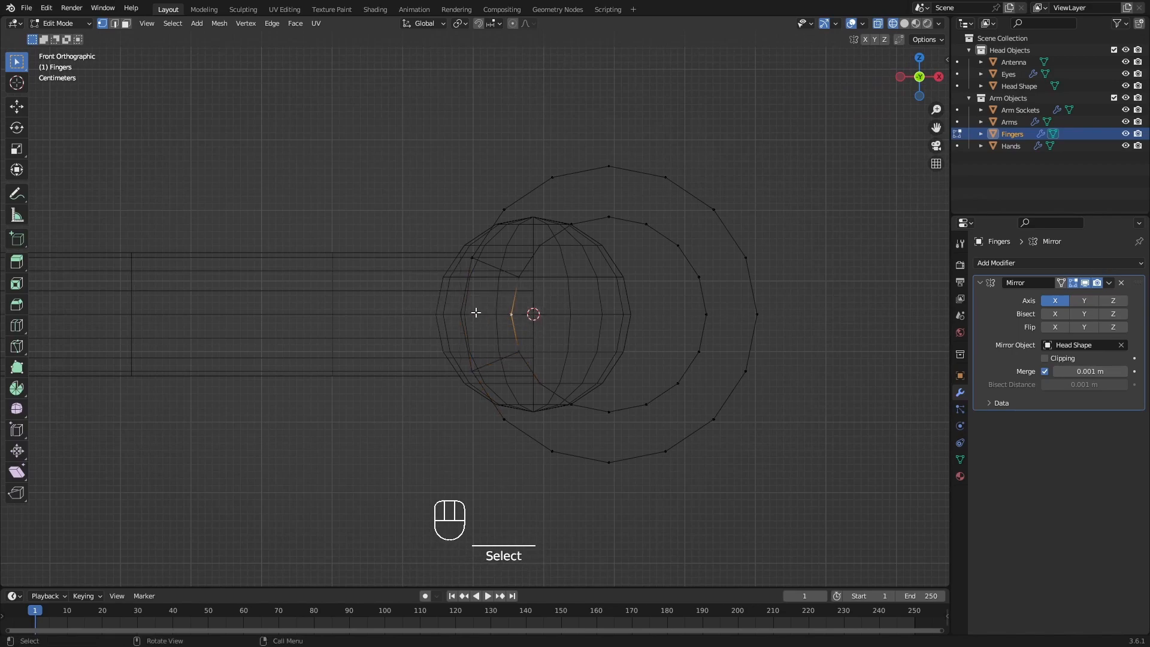
drag(432, 296, 527, 320)
mouse_move(547, 329)
shift+middle_down()
mouse_move(540, 339)
mouse_move(539, 319)
shift+middle_up()
key(x)
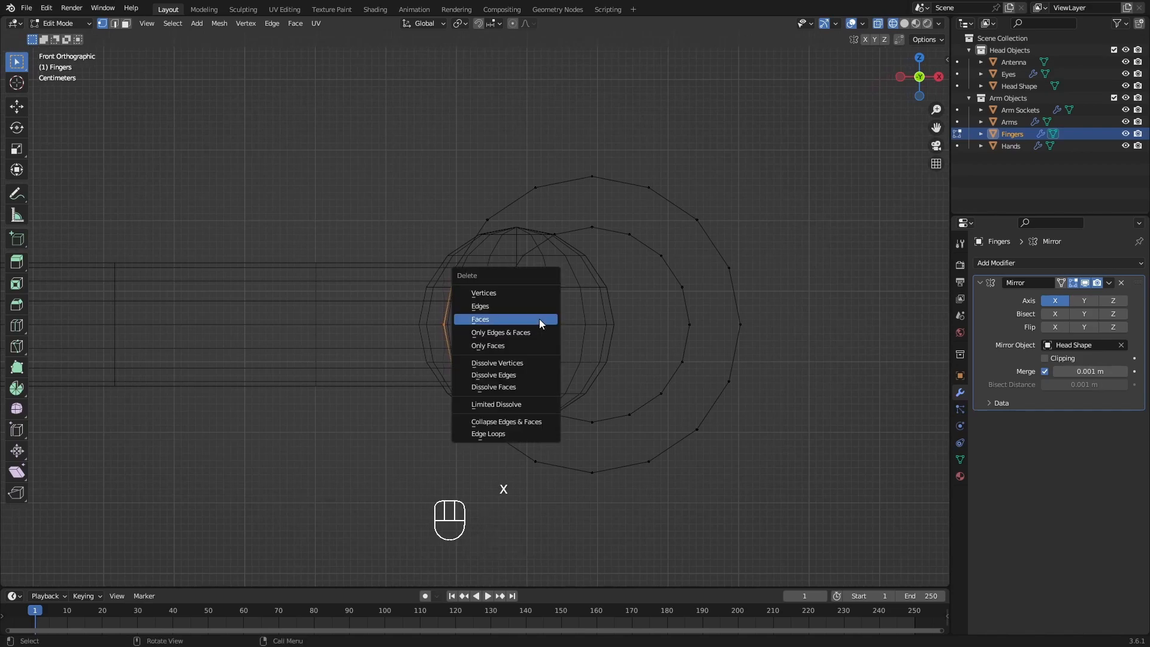
click(502, 294)
Rip the inner ring apart at its centre-line vertex on the side away from the arm, keeping the split vertices in place.
shift+middle_drag(565, 336, 467, 279)
shift+middle_drag(593, 252, 545, 346)
scroll(573, 347, up, 1)
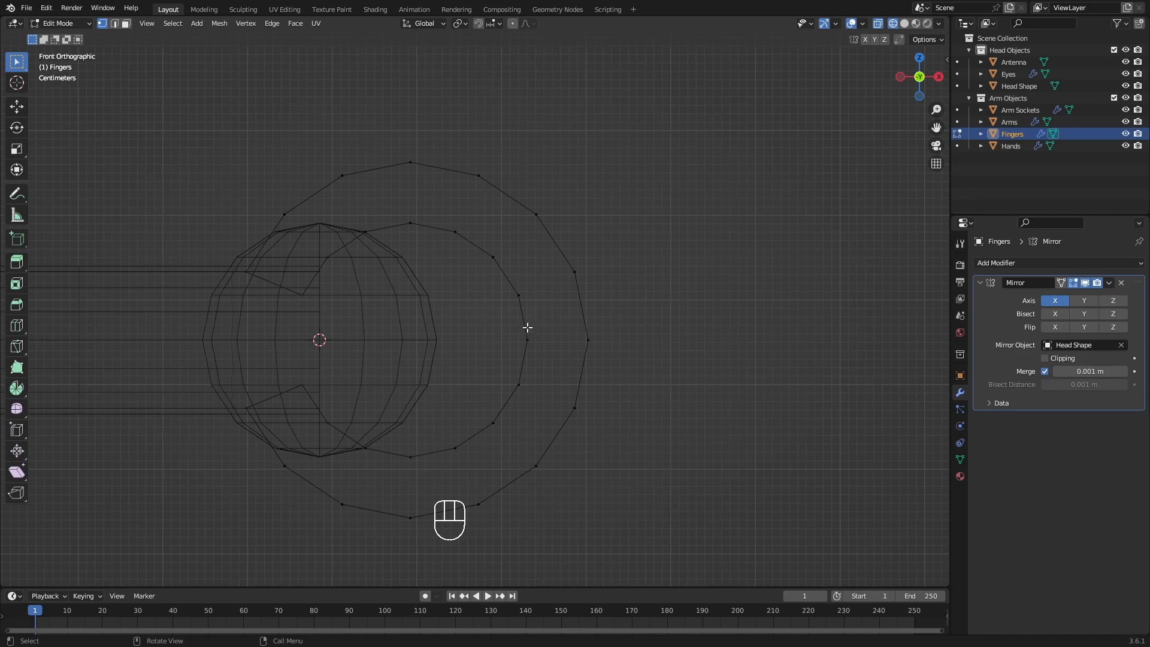
shift+middle_drag(608, 434, 672, 385)
shift+middle_drag(615, 327, 575, 339)
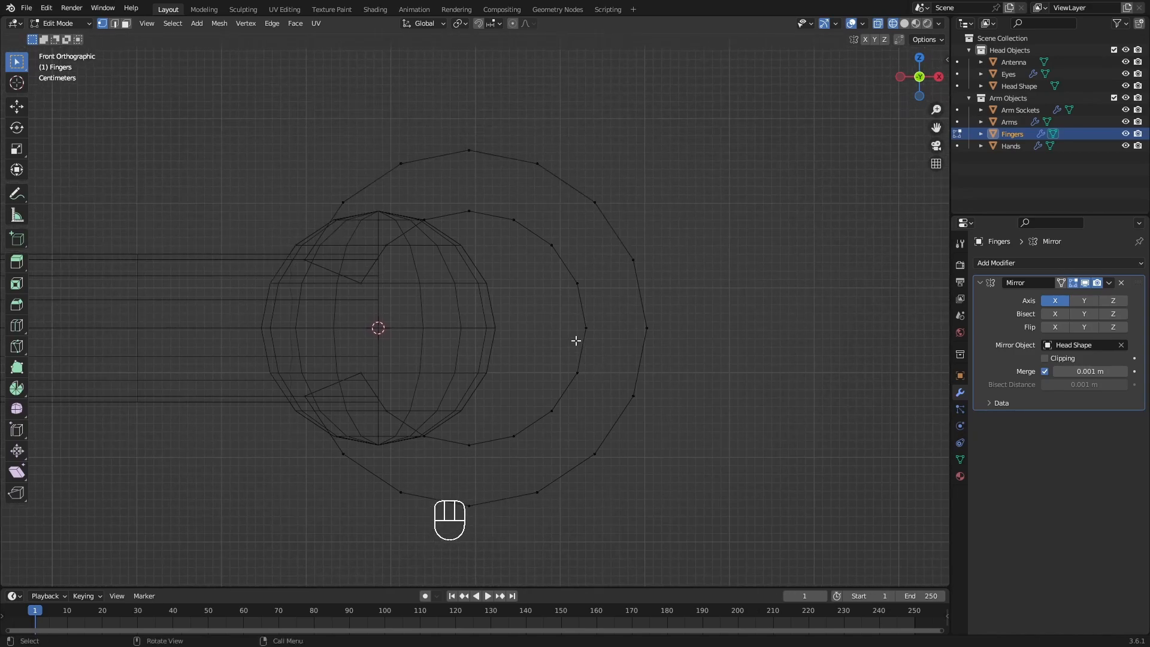
click(585, 328)
click(644, 330)
click(595, 336)
click(638, 330)
click(595, 330)
shift+middle_drag(601, 330, 626, 339)
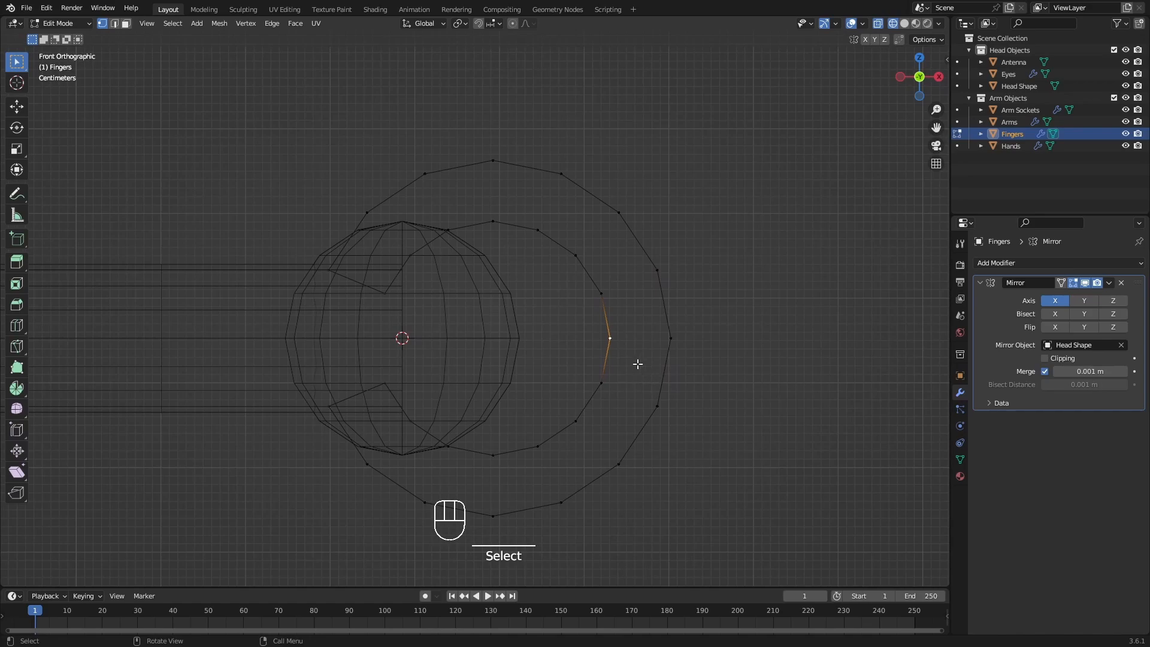
key(v)
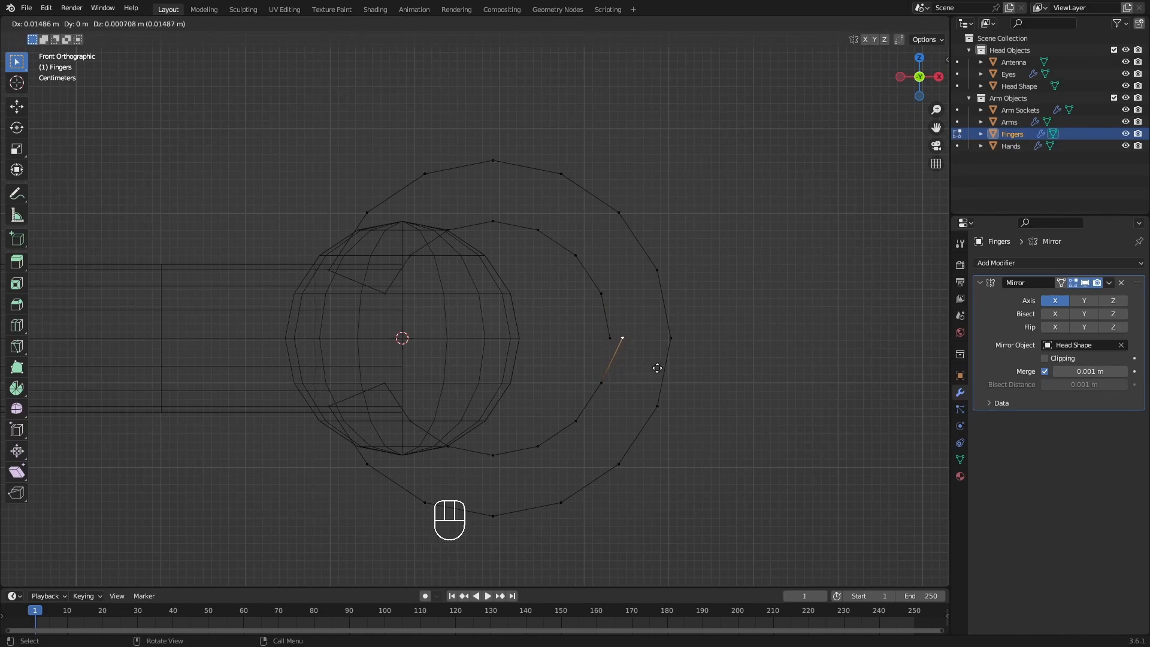
right_click(656, 366)
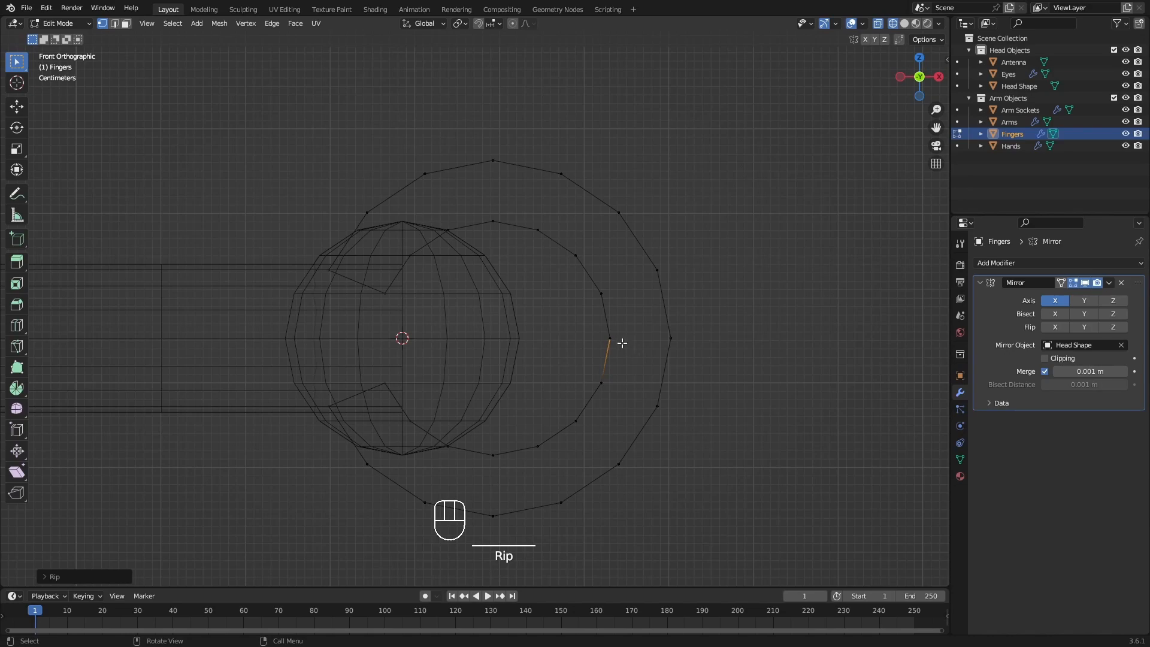
Rip the outer ring apart at its matching centre-line vertex, leaving the split vertices in place.
click(671, 339)
key(v)
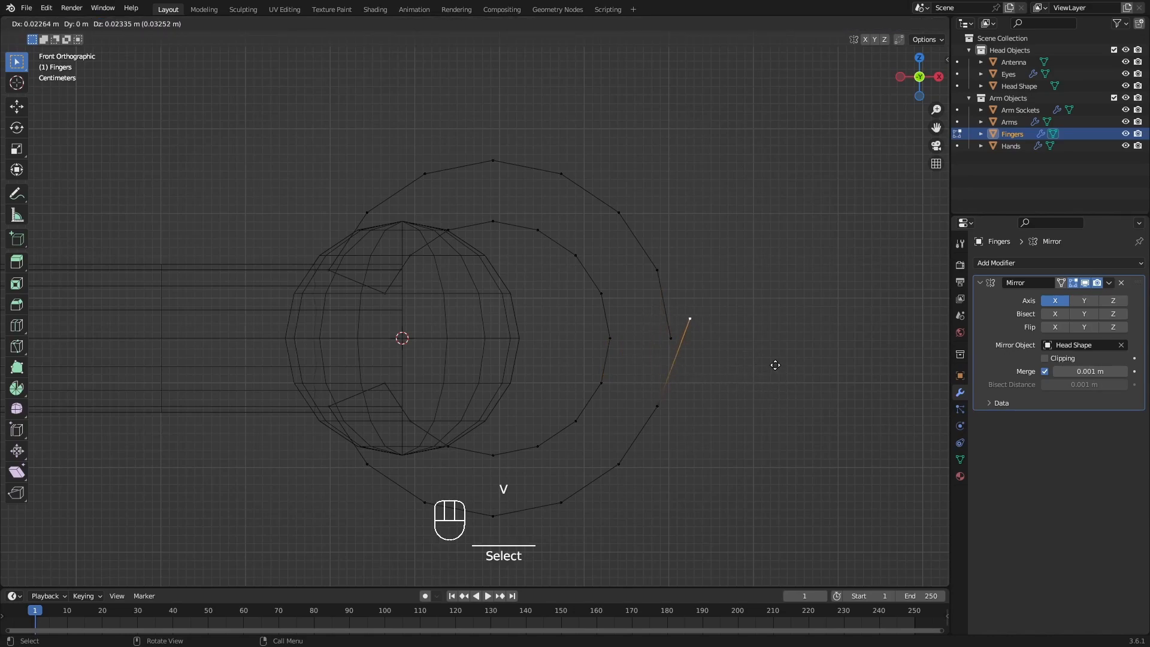
right_click(768, 364)
scroll(698, 328, down, 1)
shift+middle_drag(698, 329, 709, 300)
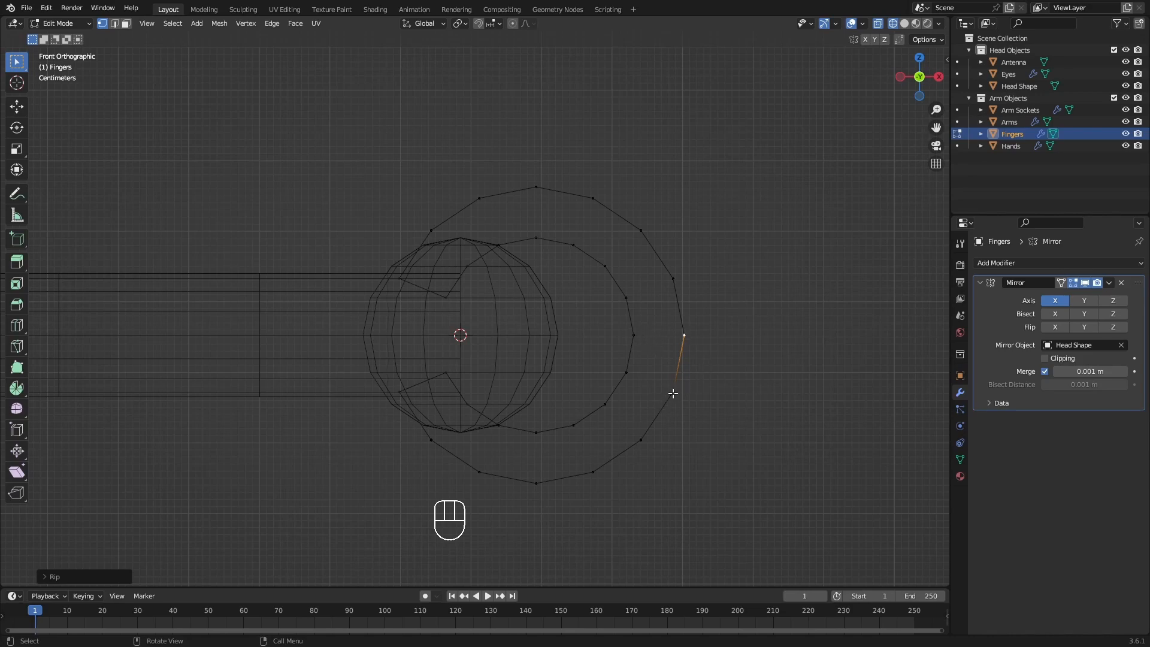
Select the whole linked lower finger outline and hide the rest of the Fingers mesh.
key(l)
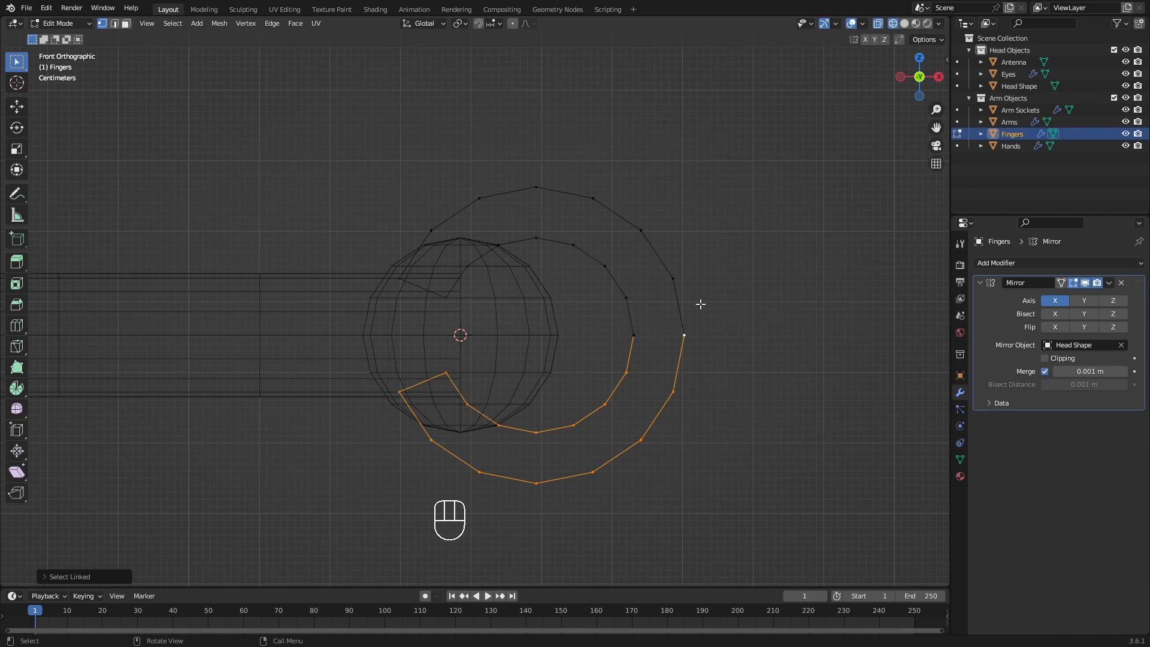
mouse_move(710, 344)
shift+middle_down()
mouse_move(706, 354)
mouse_move(719, 355)
shift+middle_up()
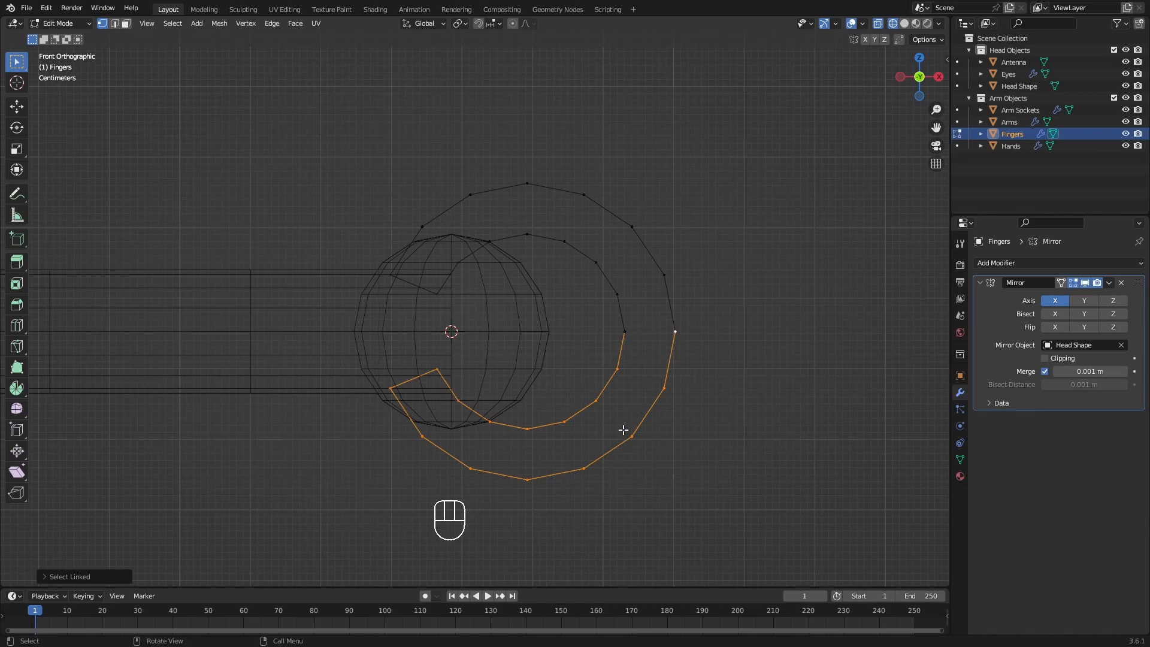
key(shift)
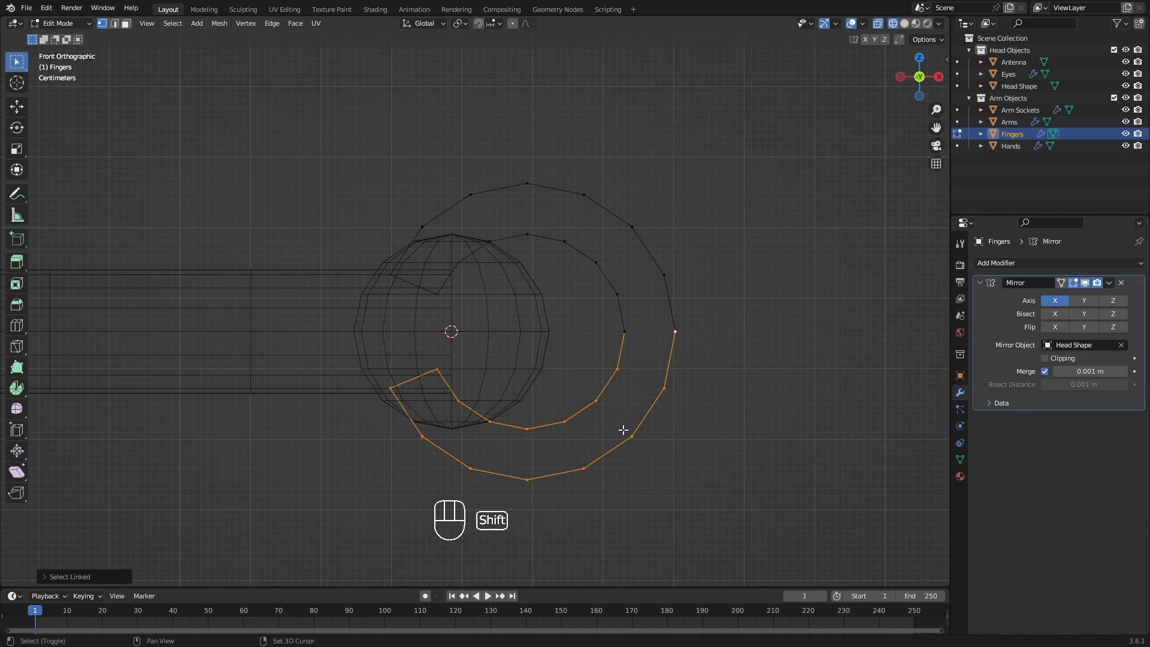
key(shift+h)
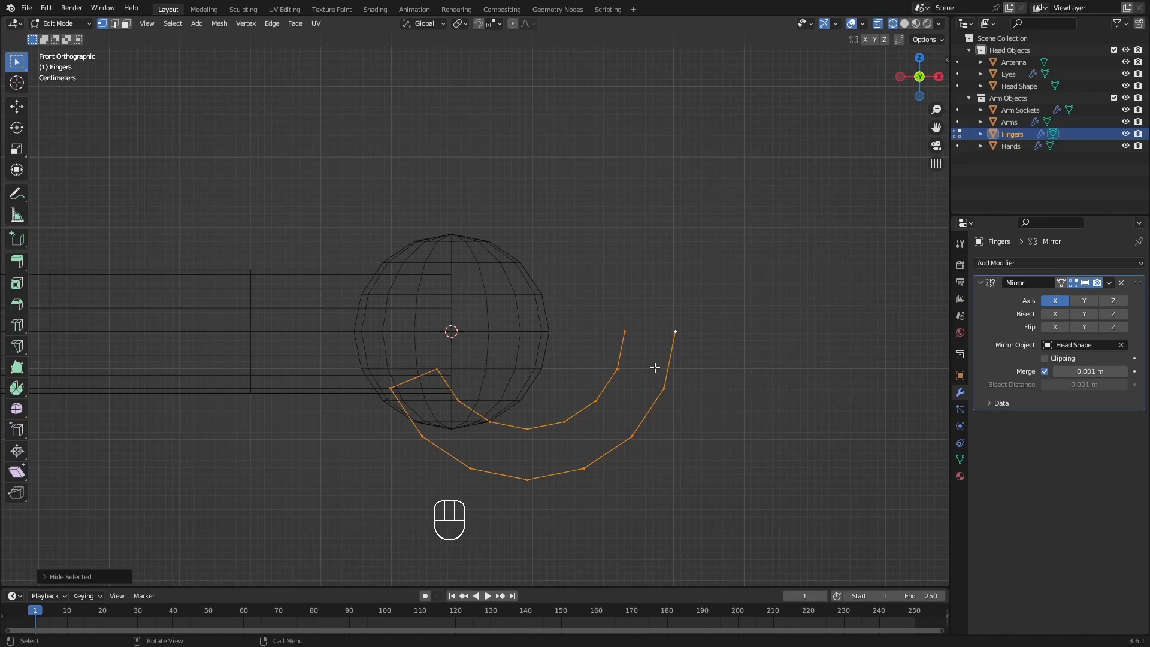
Join the lower outline's two open end vertices with an edge, and reveal the hidden geometry with nothing selected.
click(626, 333)
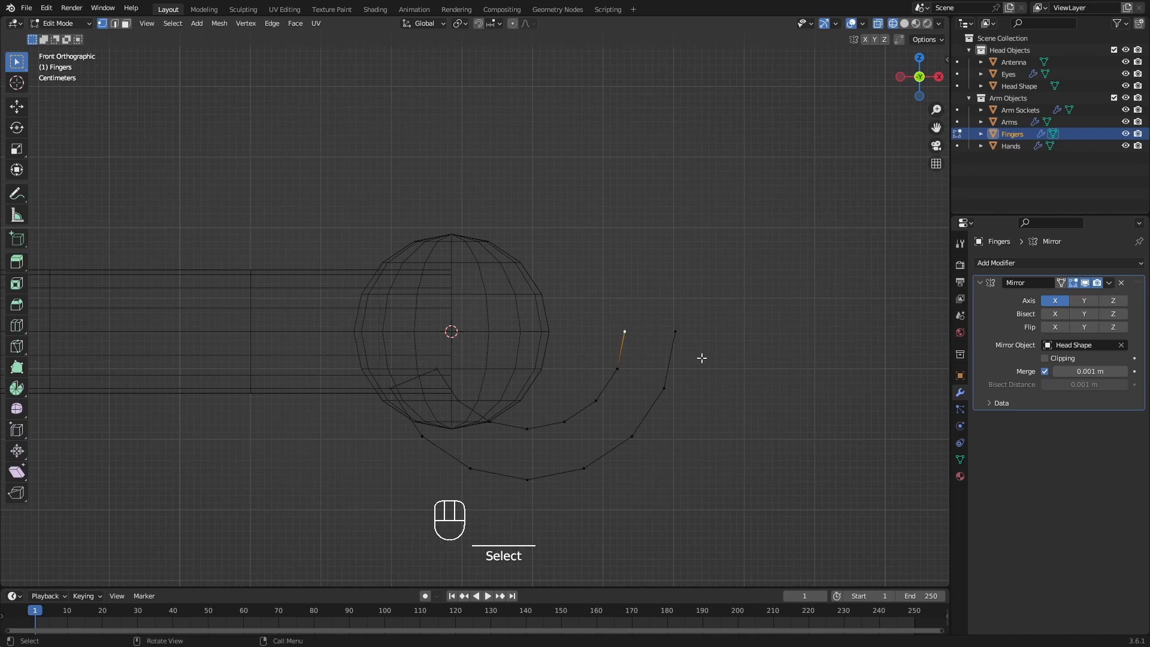
shift+click(675, 331)
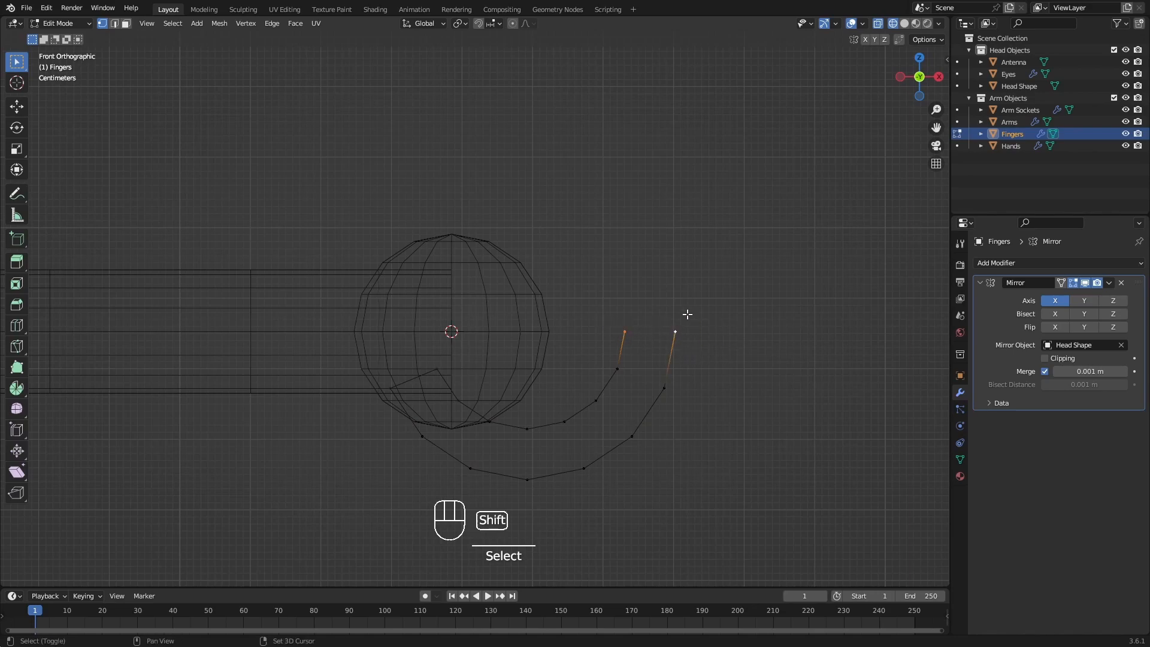
key(f)
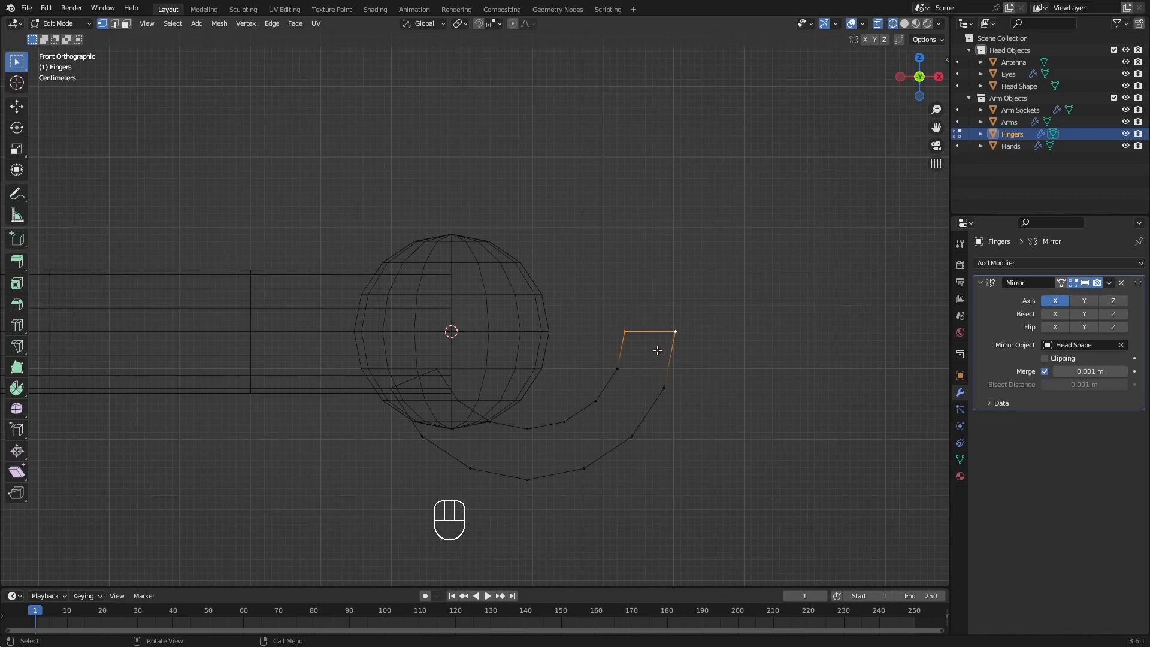
shift+middle_drag(665, 363, 665, 363)
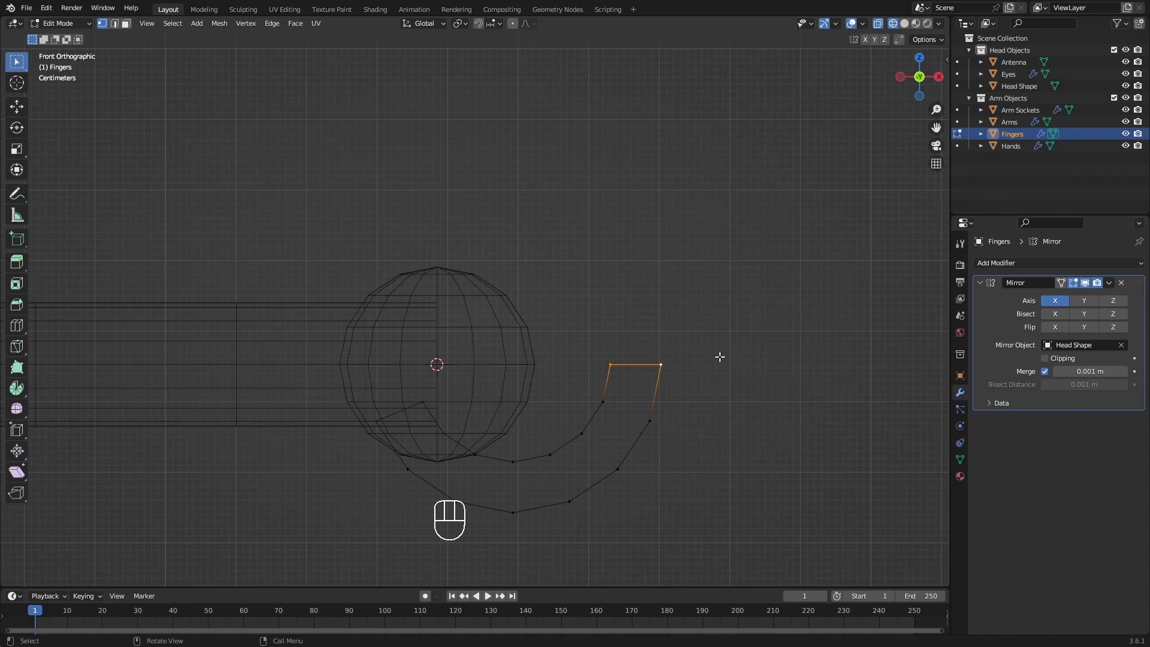
key(alt+h)
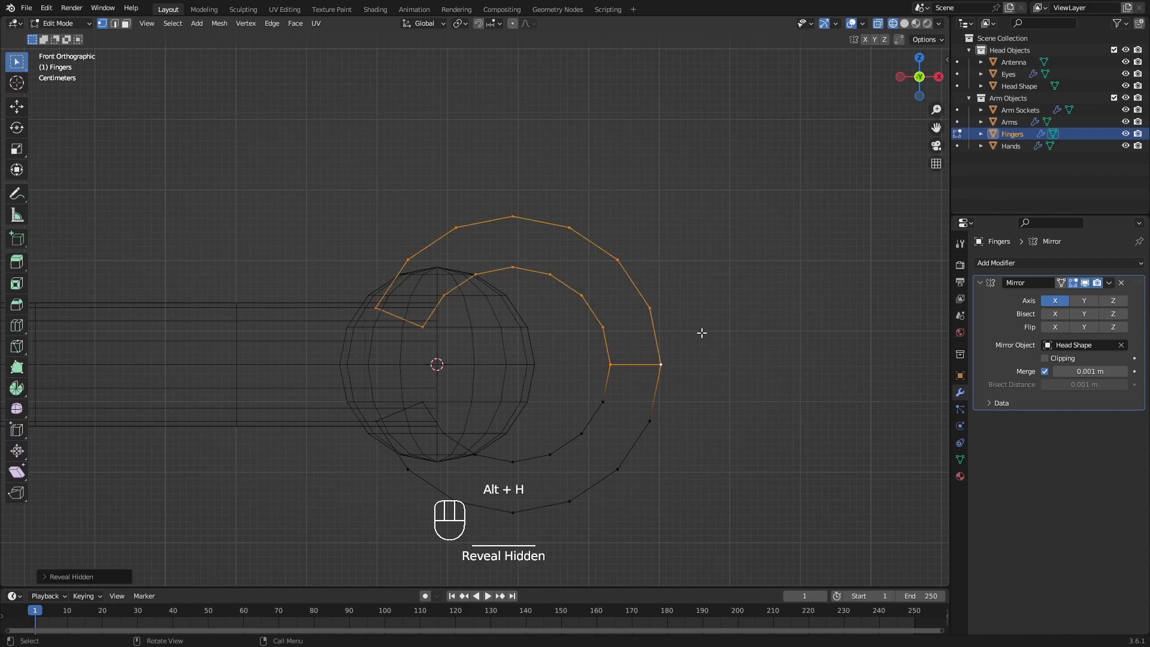
key(alt+a)
shift+middle_drag(685, 334, 749, 315)
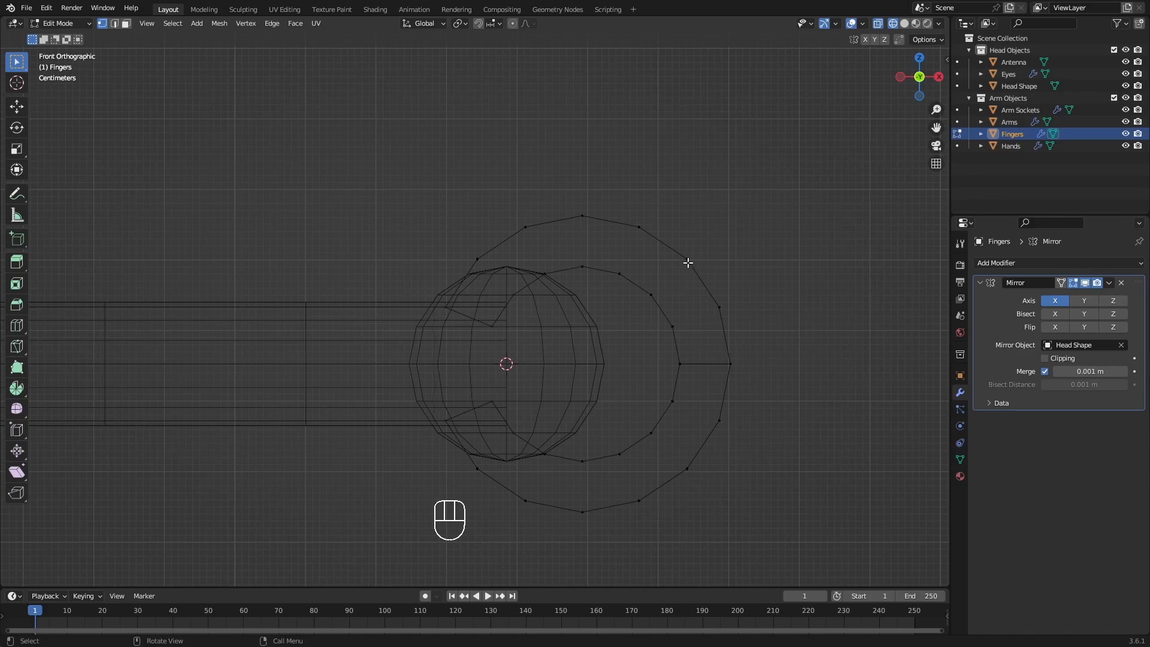
Isolate the linked upper finger outline by hiding the unselected geometry.
key(l)
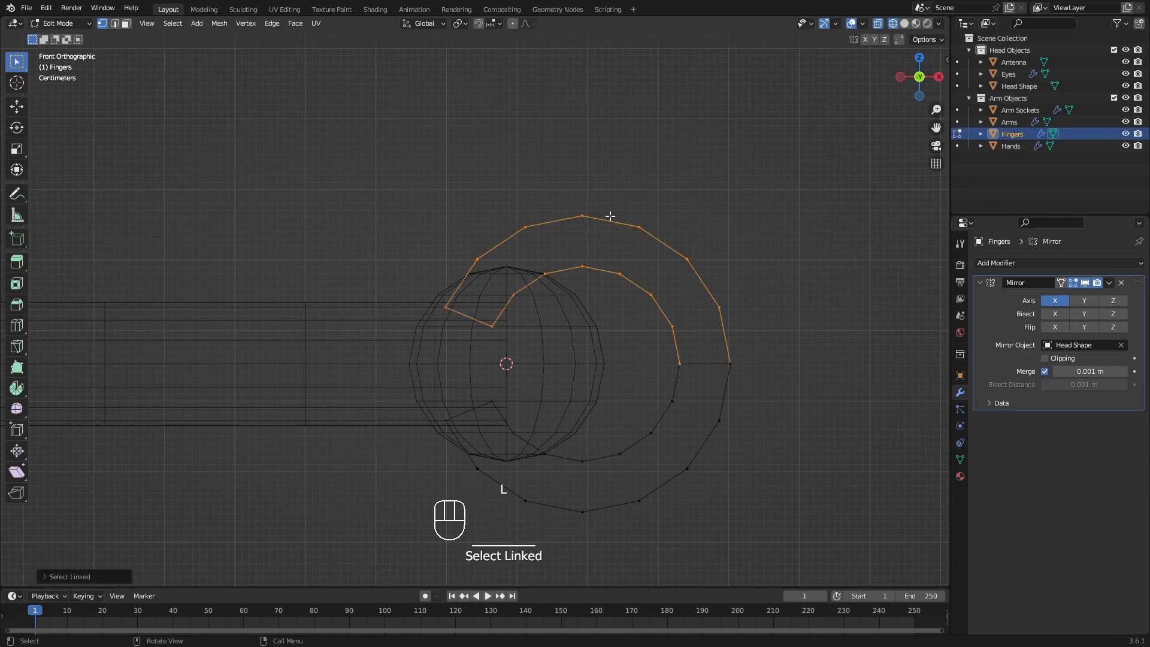
key(shift+h)
shift+middle_drag(739, 315, 690, 302)
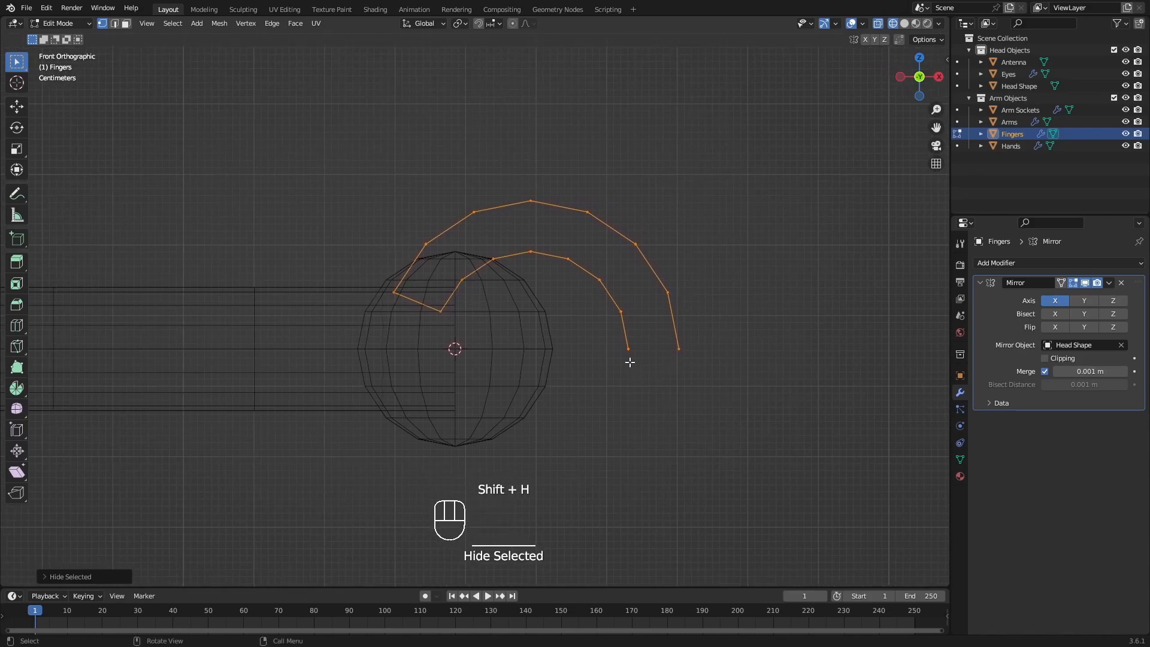
Close the upper outline's open tip with an edge between its two end vertices, and reveal and deselect all geometry.
click(727, 393)
shift+click(626, 358)
shift+click(680, 350)
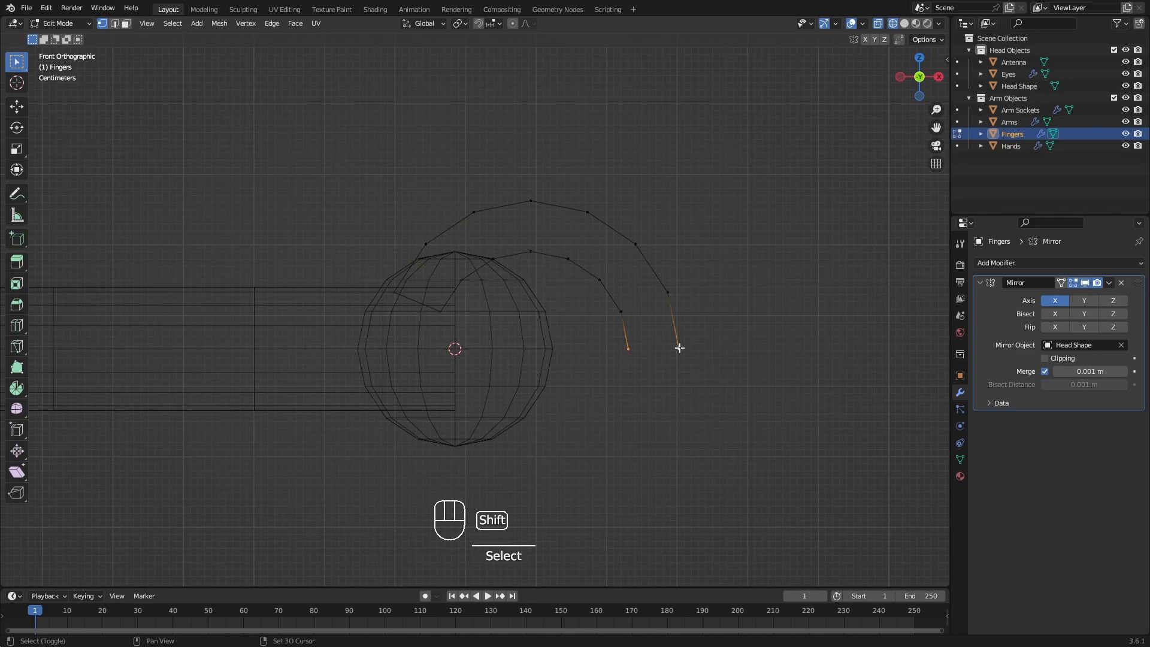
key(f)
shift+middle_drag(645, 323, 698, 329)
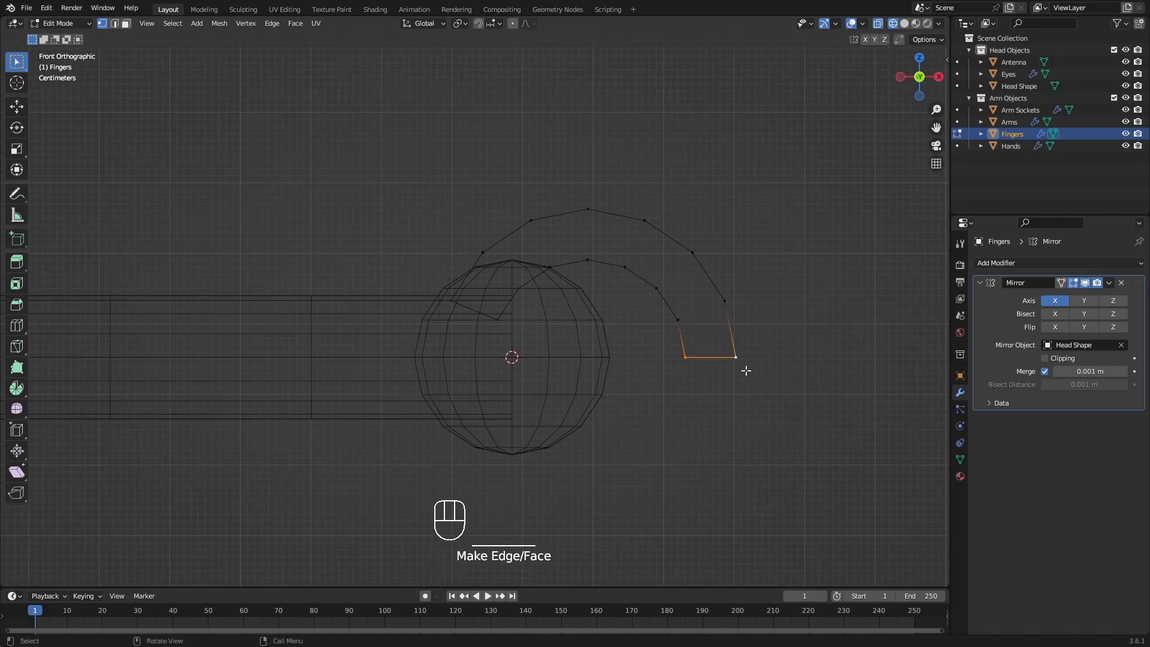
key(alt+h)
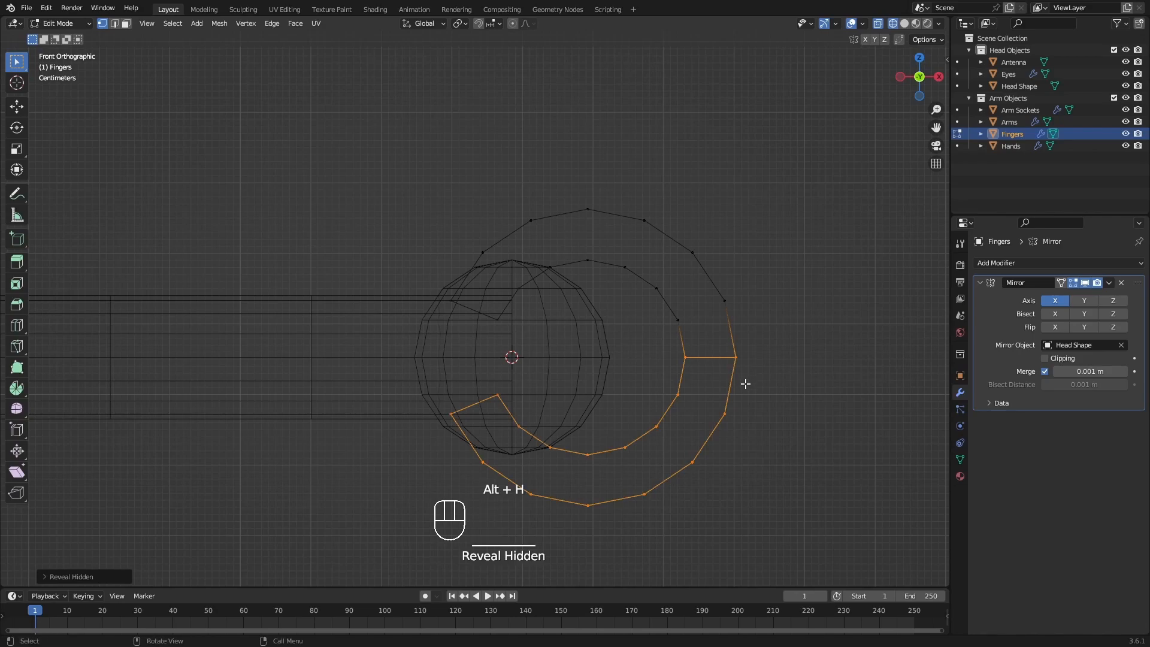
key(alt+a)
shift+middle_drag(698, 367, 686, 312)
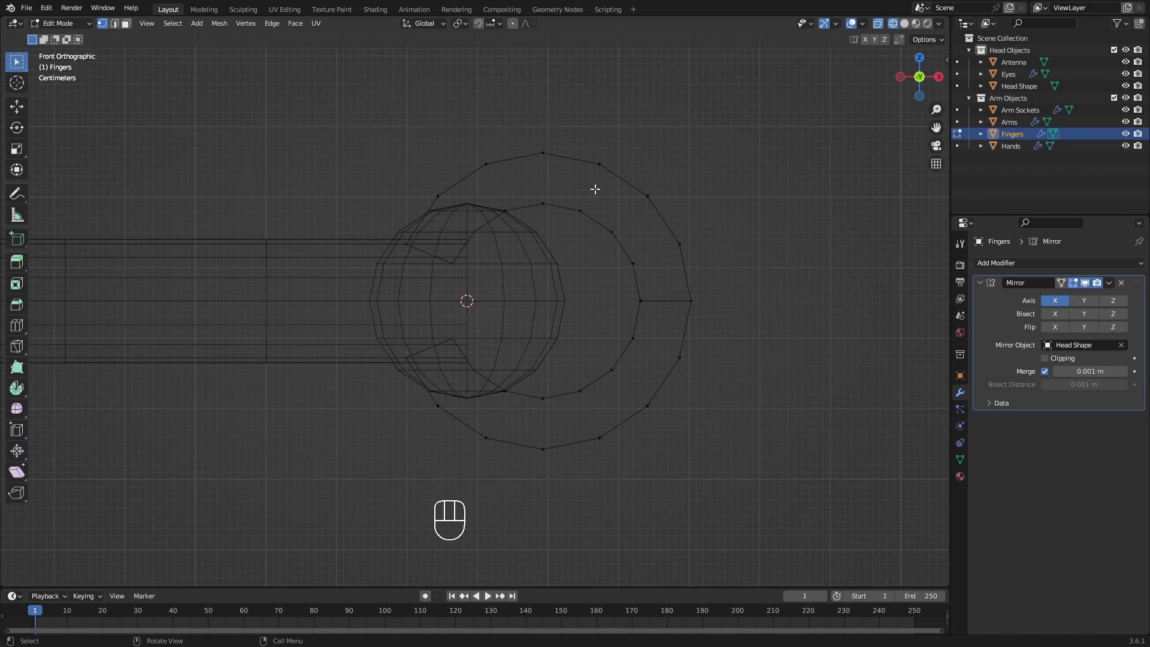
Fill a face between the four vertices at the arm-side end of the upper finger outline.
shift+middle_drag(587, 179, 675, 205)
scroll(594, 254, up, 2)
shift+middle_drag(621, 259, 608, 282)
shift+middle_drag(773, 211, 713, 242)
shift+middle_drag(510, 257, 455, 244)
shift+middle_drag(544, 282, 585, 280)
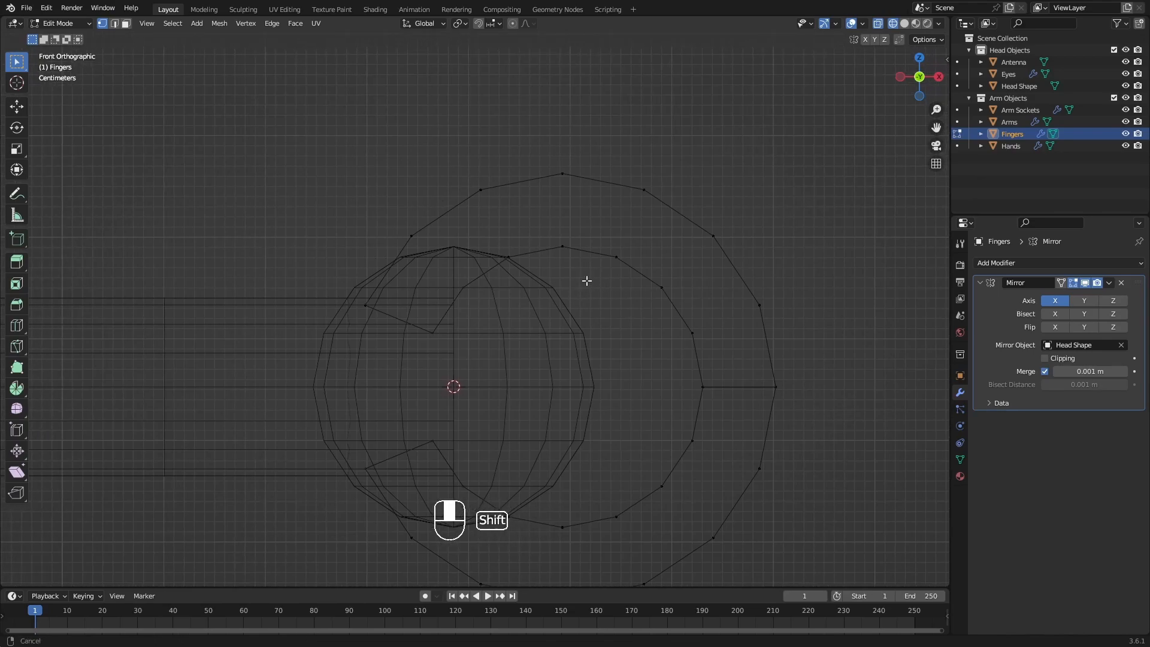
click(431, 336)
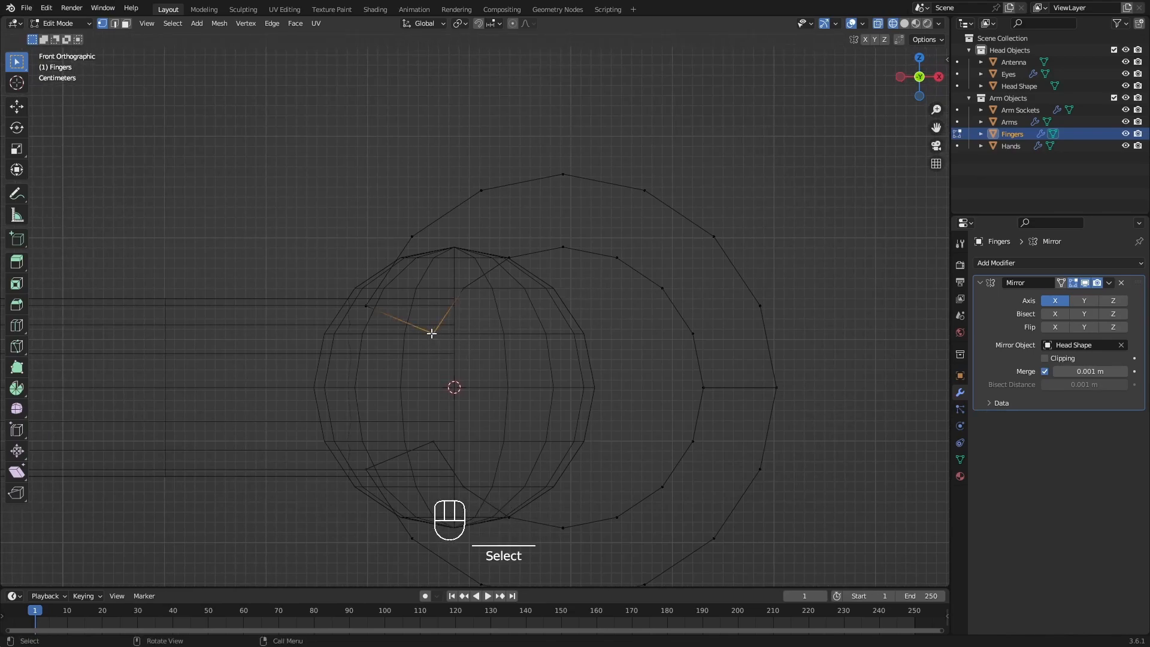
shift+click(359, 304)
shift+click(408, 232)
shift+click(464, 289)
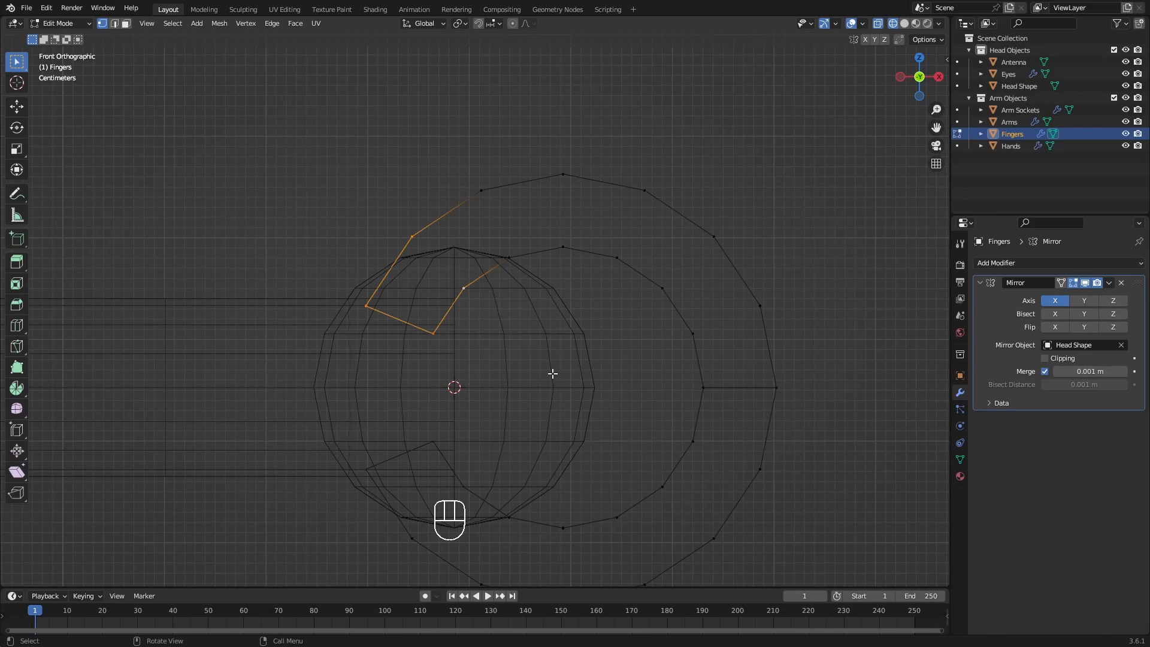
key(f)
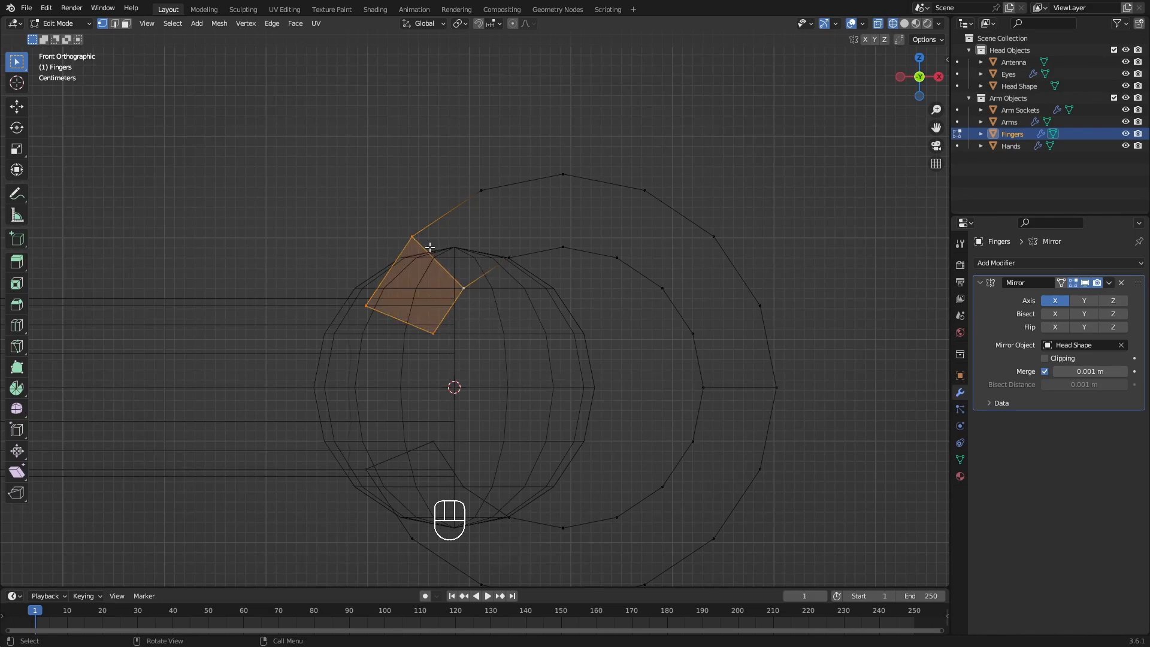
Try to fill the next section of the upper finger with a face between the adjacent inner and outer vertices.
click(405, 246)
shift+click(411, 237)
shift+click(462, 287)
shift+click(509, 257)
key(f)
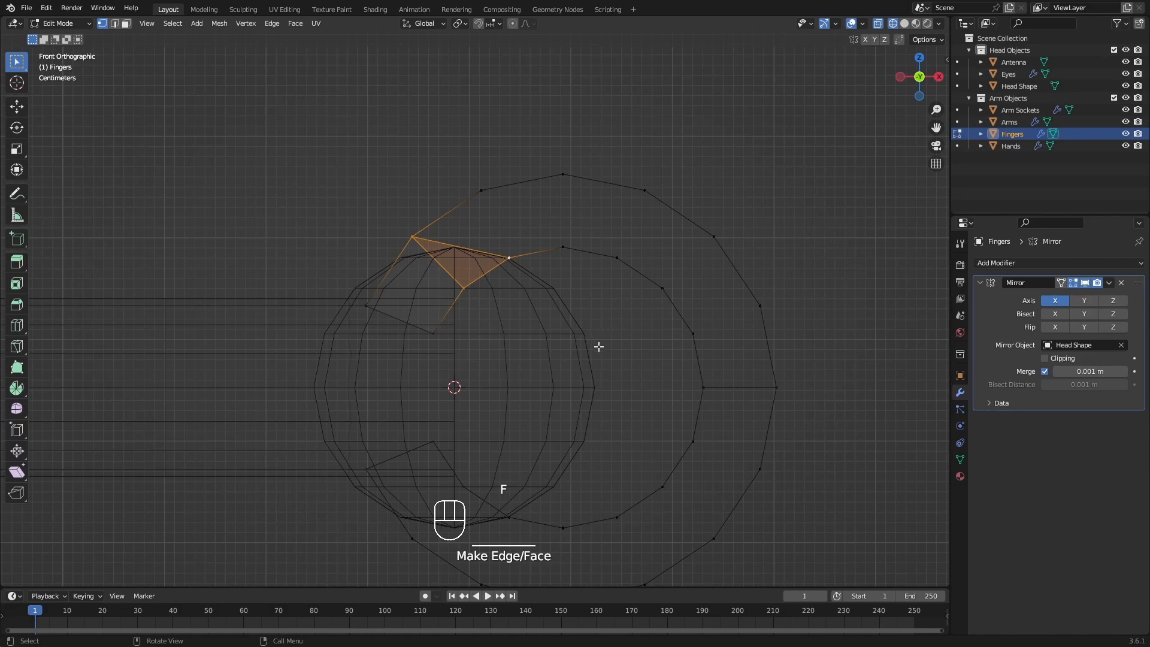
Undo both section face fills on the upper finger.
key(ctrl+z)
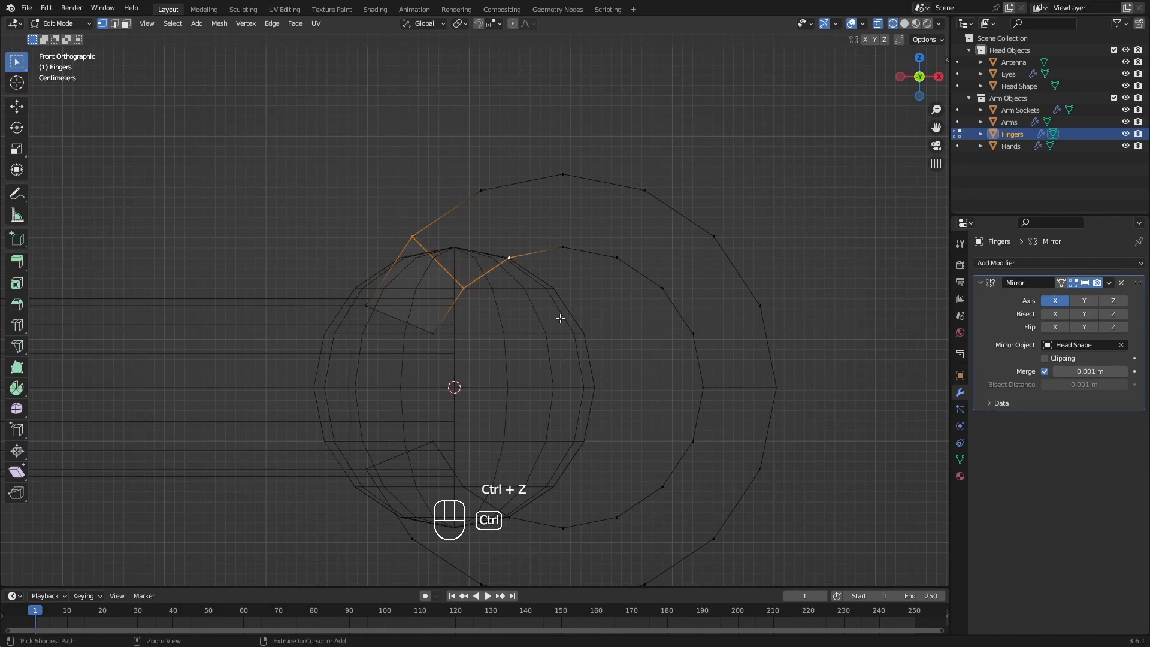
key(ctrl+z)
key(ctrl+z)
key(ctrl+z)
key(ctrl+z)
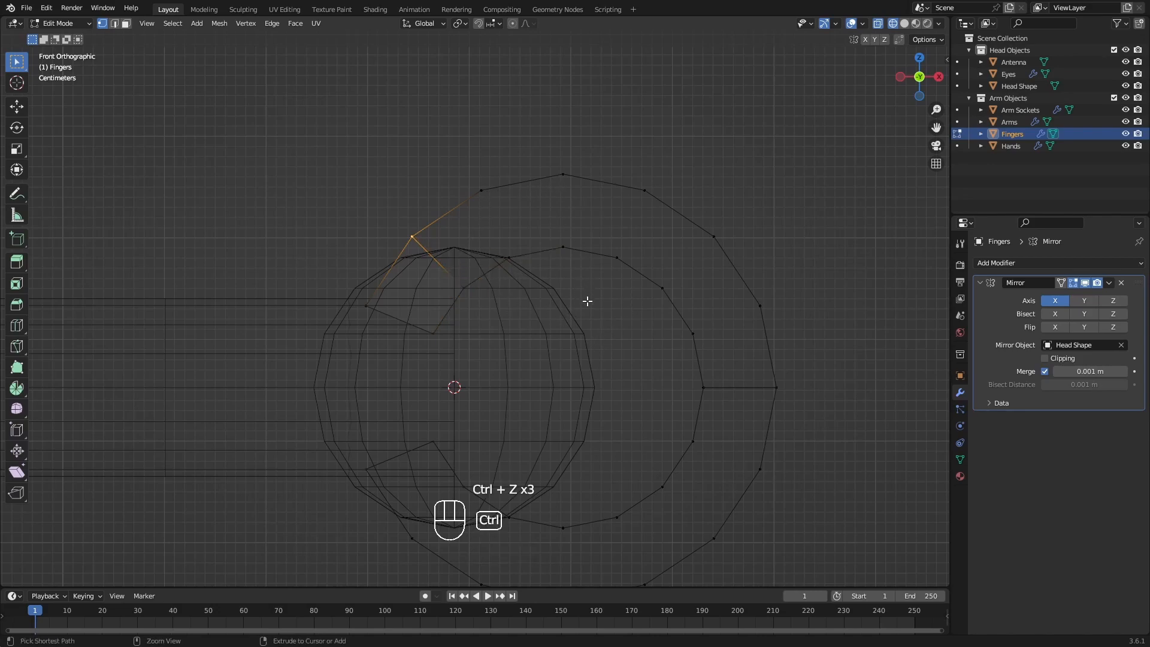
key(ctrl+z)
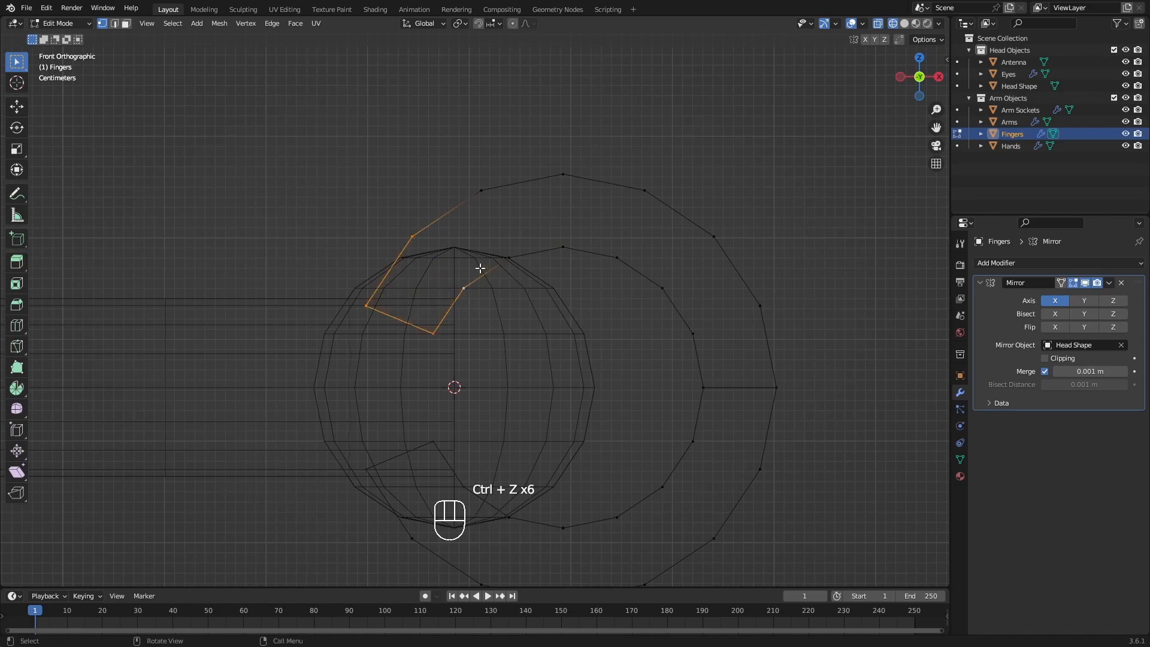
Try filling the whole linked upper finger outline with a single face, and undo the fill.
key(l)
mouse_move(527, 274)
shift+middle_down()
mouse_move(537, 297)
mouse_move(521, 295)
shift+middle_up()
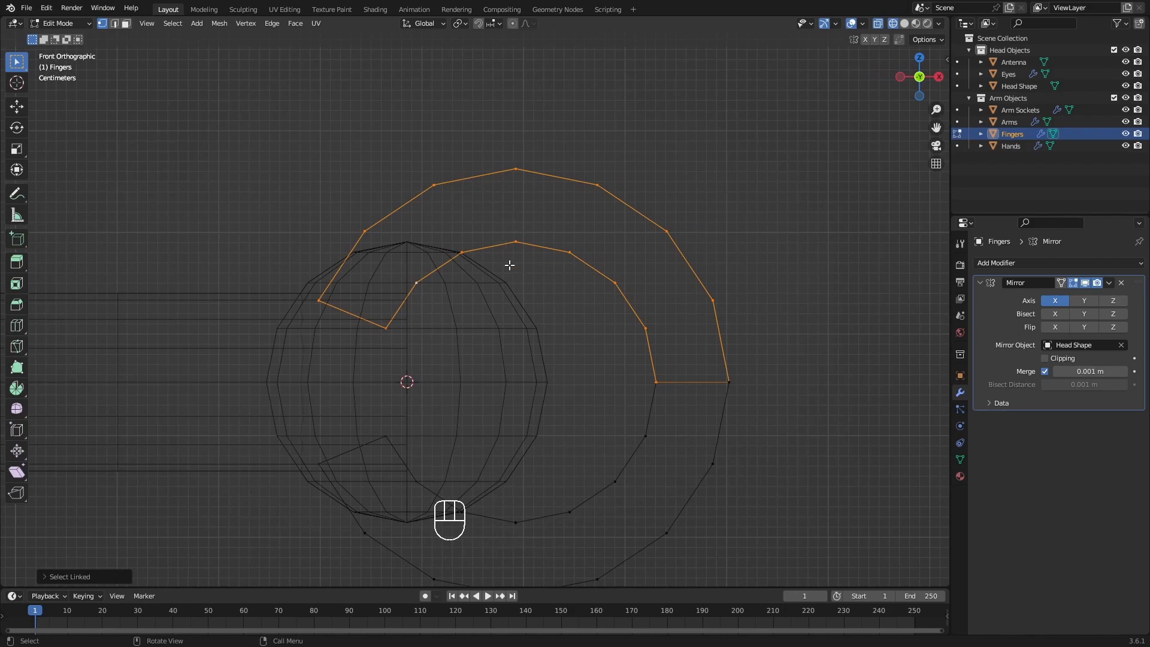
key(f)
shift+middle_drag(575, 311, 564, 312)
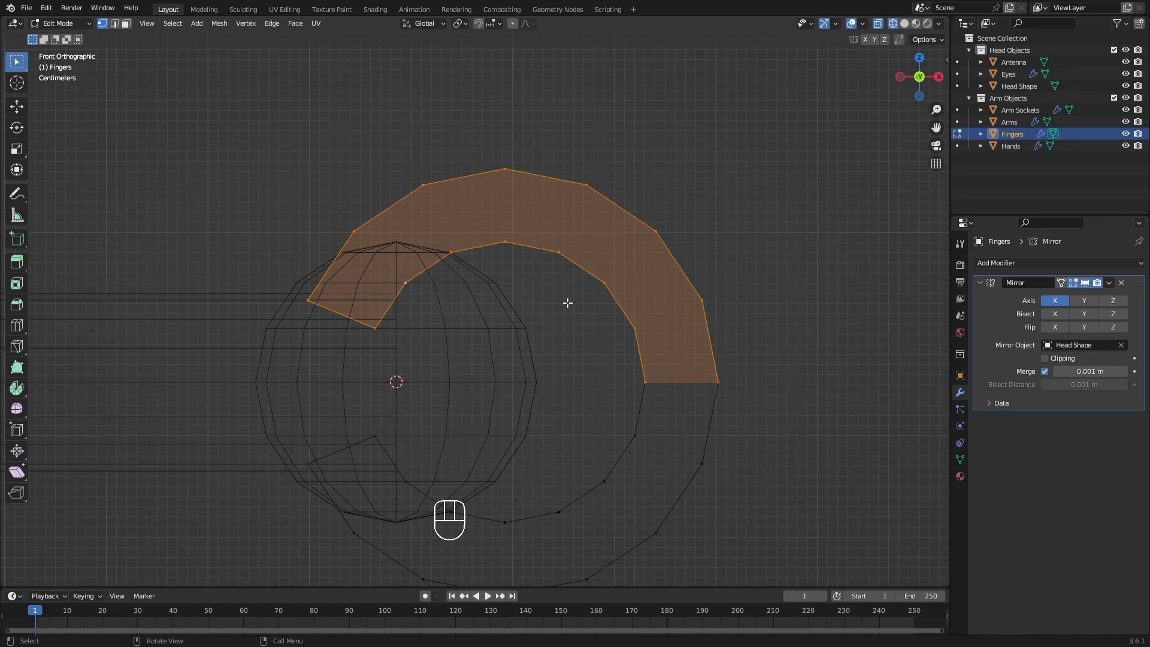
scroll(567, 302, down, 1)
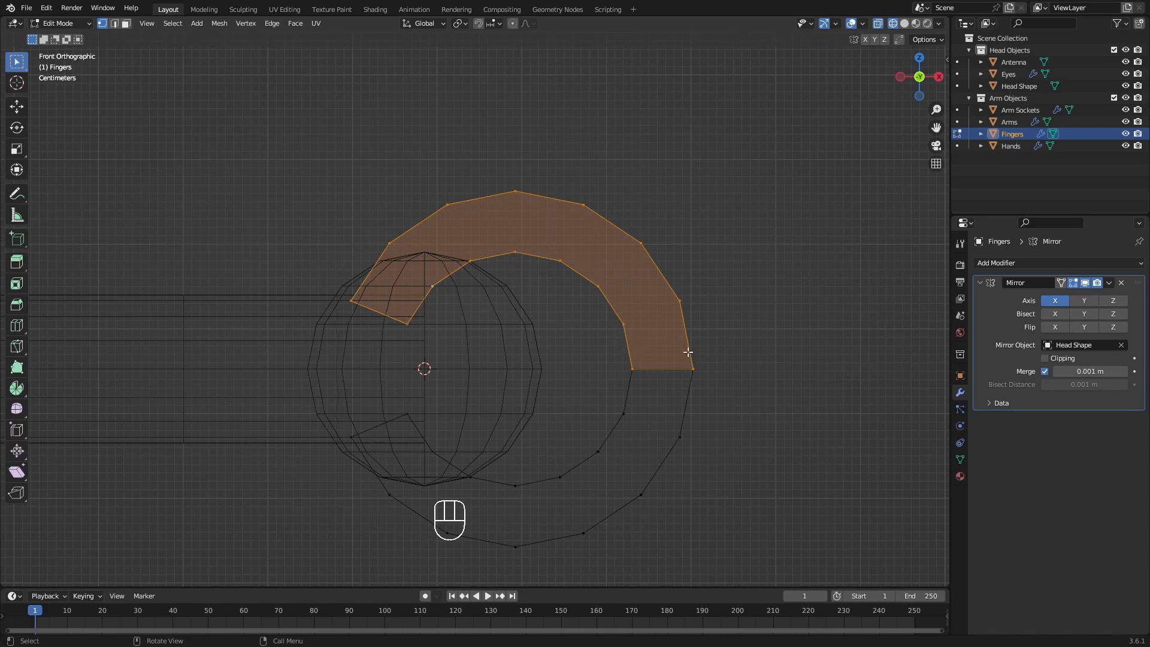
mouse_move(506, 269)
shift+middle_down()
mouse_move(529, 277)
mouse_move(580, 252)
mouse_move(495, 256)
shift+middle_up()
key(ctrl+z)
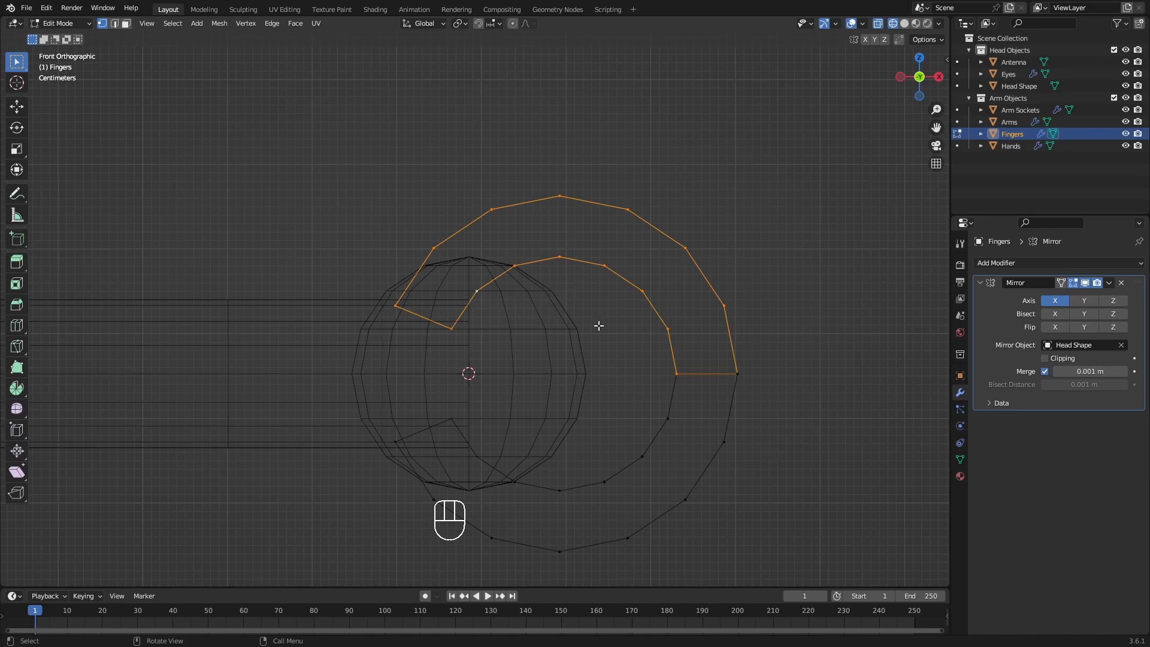
shift+middle_drag(599, 325, 573, 348)
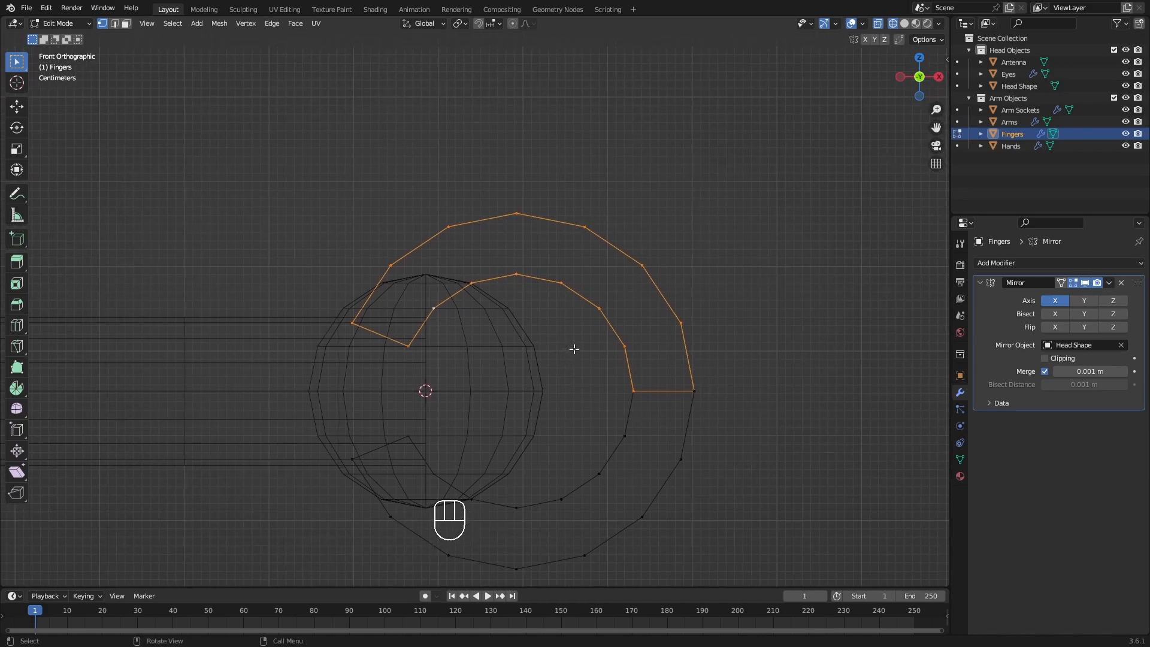
click(402, 342)
shift+click(432, 307)
shift+click(389, 264)
shift+click(355, 322)
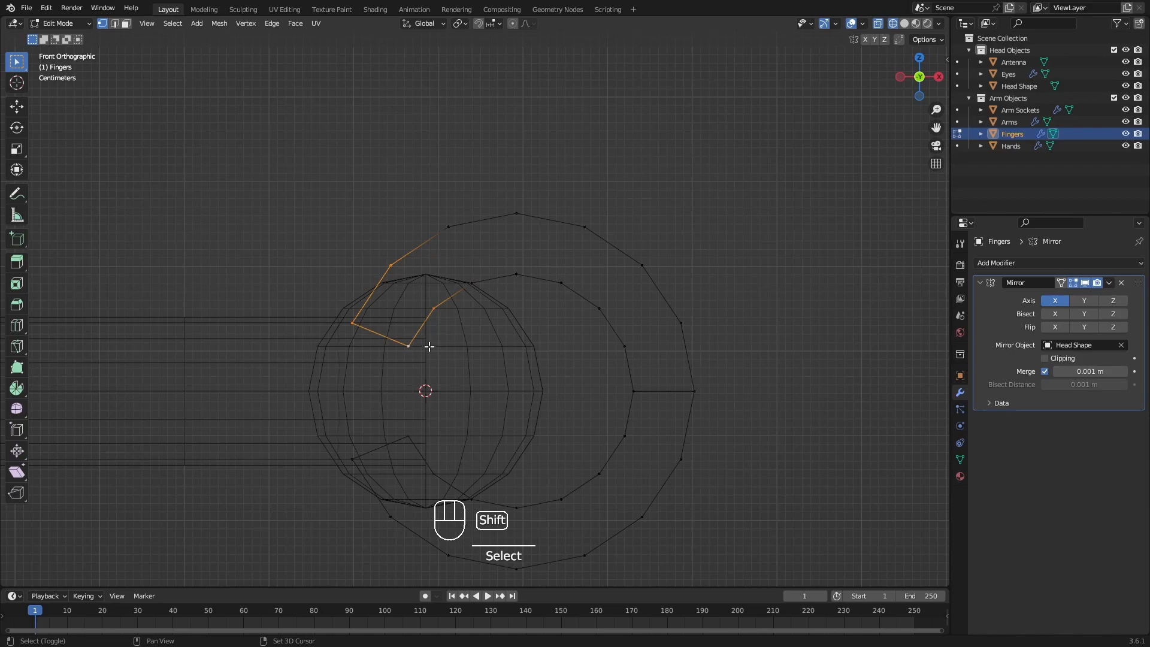
key(alt+a)
Try filling the upper finger outline section by section with faces, starting from the edge at its arm-side end in edge select mode.
shift+middle_drag(501, 300, 579, 327)
key(2)
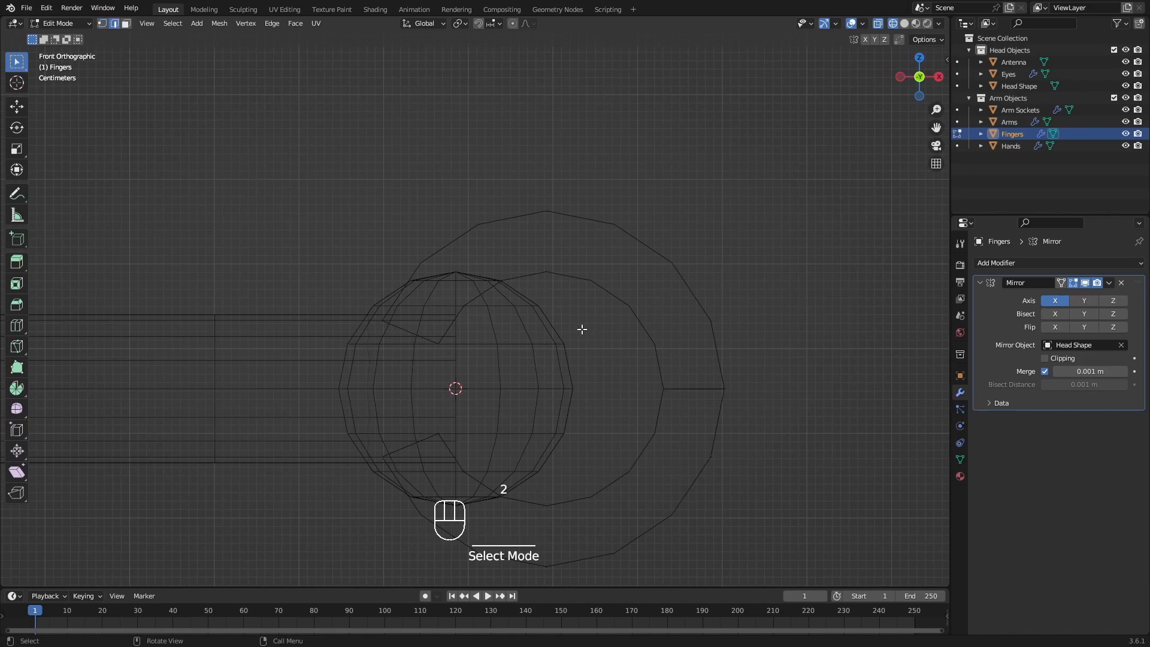
shift+middle_drag(521, 359, 523, 360)
click(402, 337)
shift+middle_drag(424, 339, 436, 340)
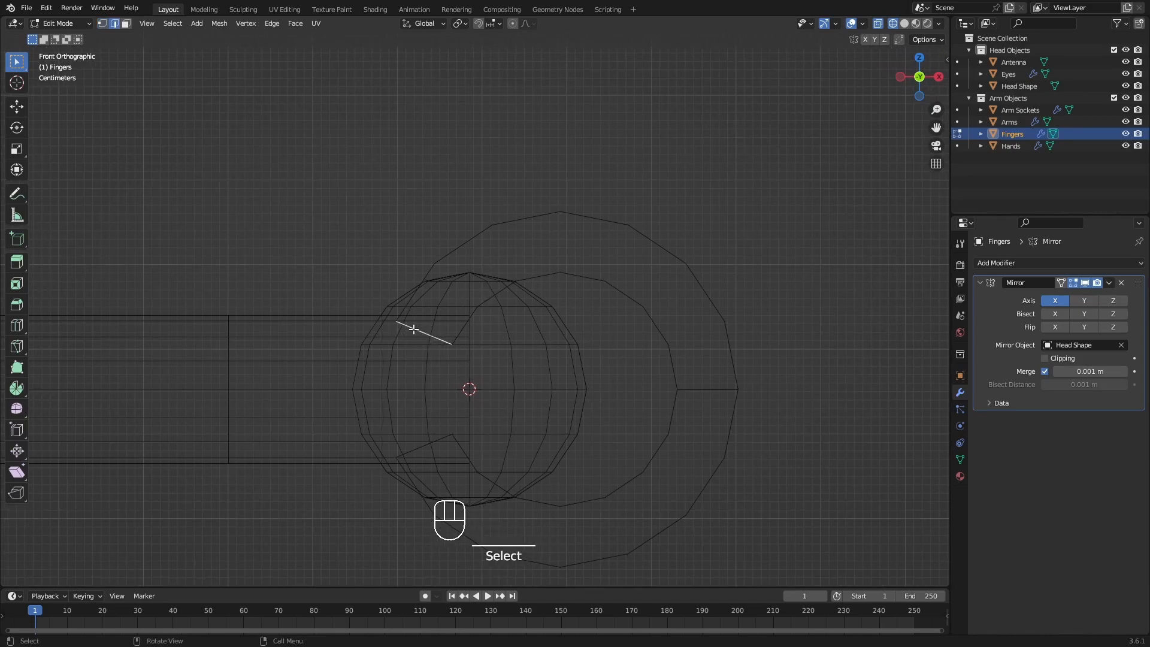
shift+middle_drag(546, 341, 529, 367)
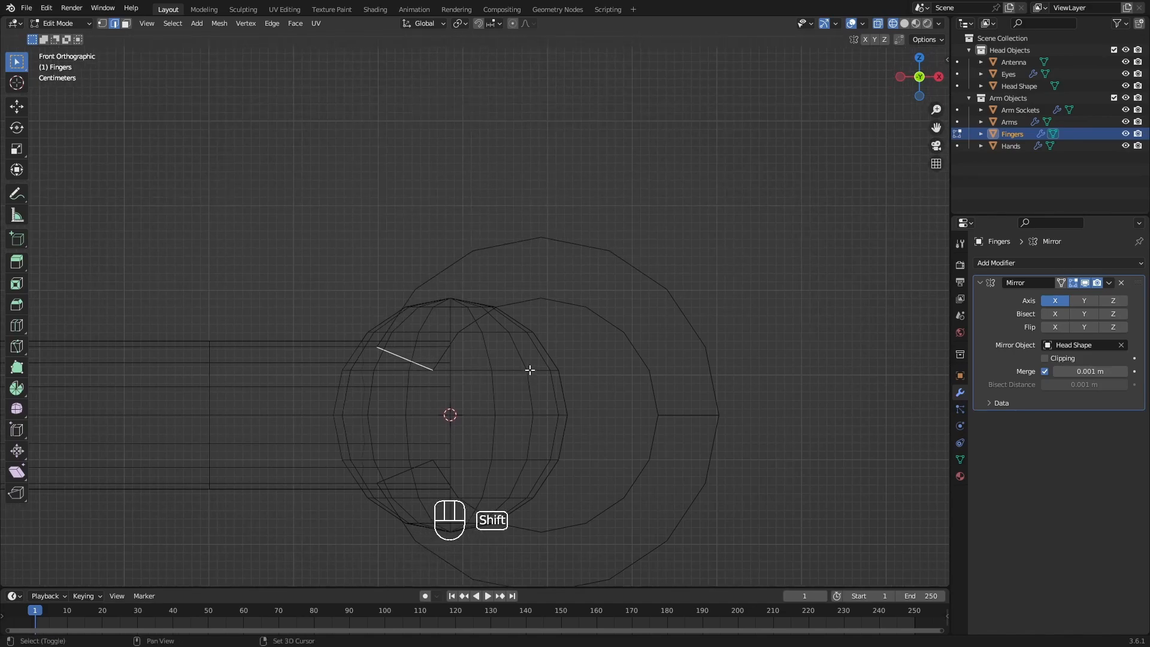
key(f)
key(f)
key(f)
key(f)
key(f)
key(f)
key(f)
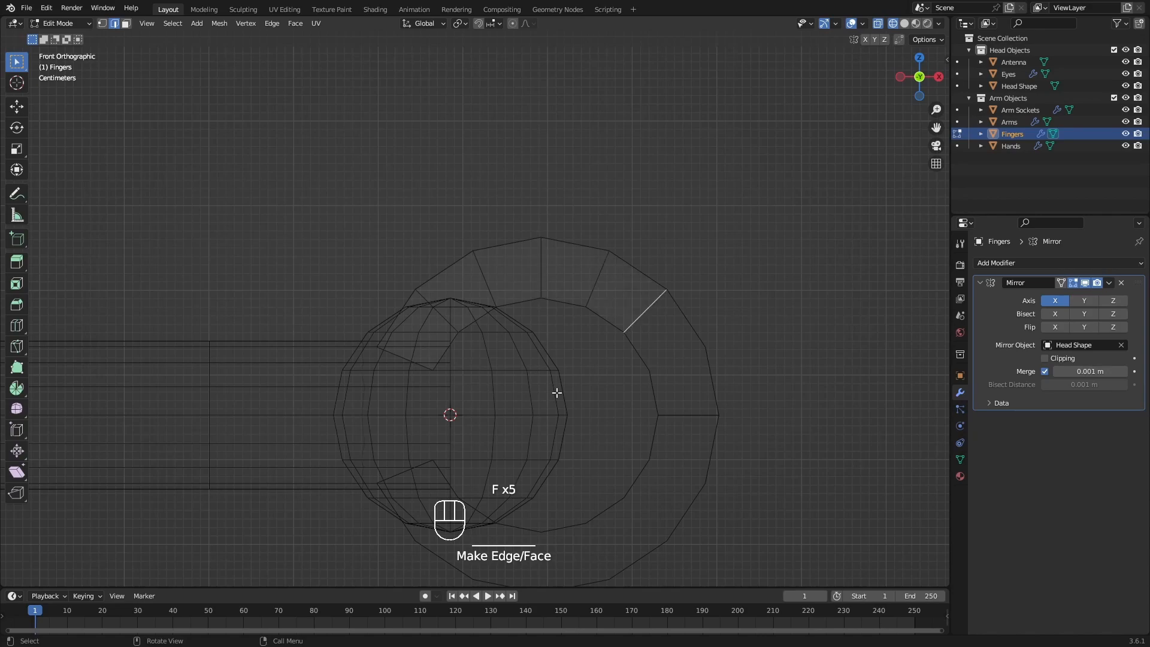
Undo all the section-by-section face fills on the upper finger.
key(ctrl+z)
key(ctrl+z)
key(ctrl+z)
key(ctrl+z)
key(ctrl+z)
key(ctrl+z)
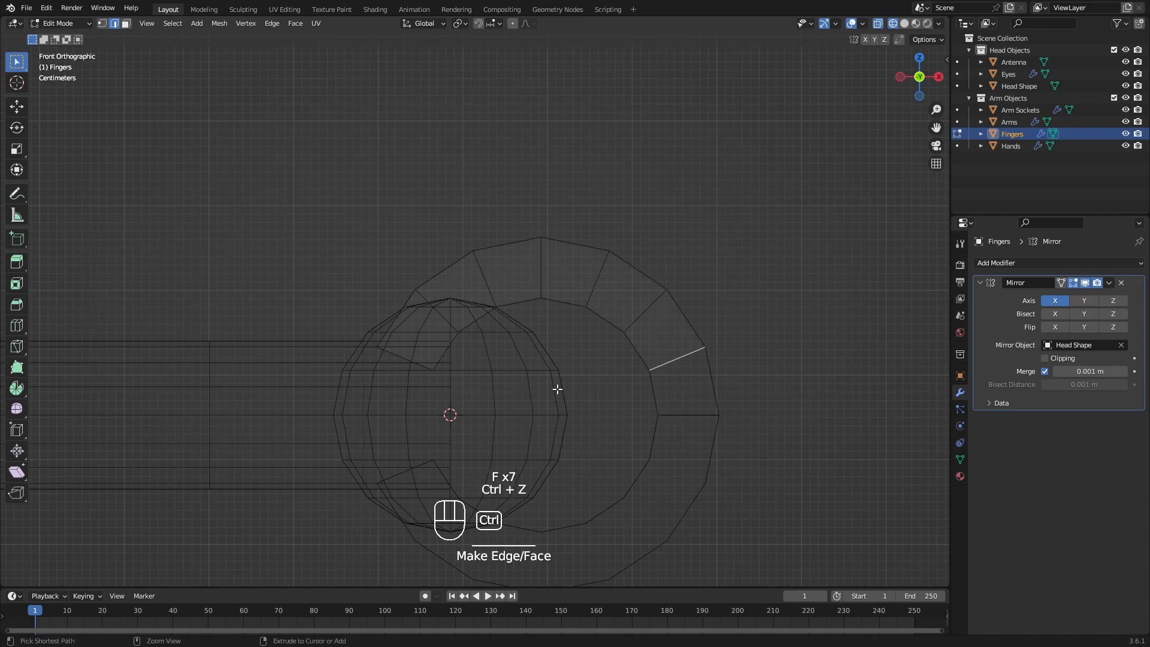
key(ctrl+z)
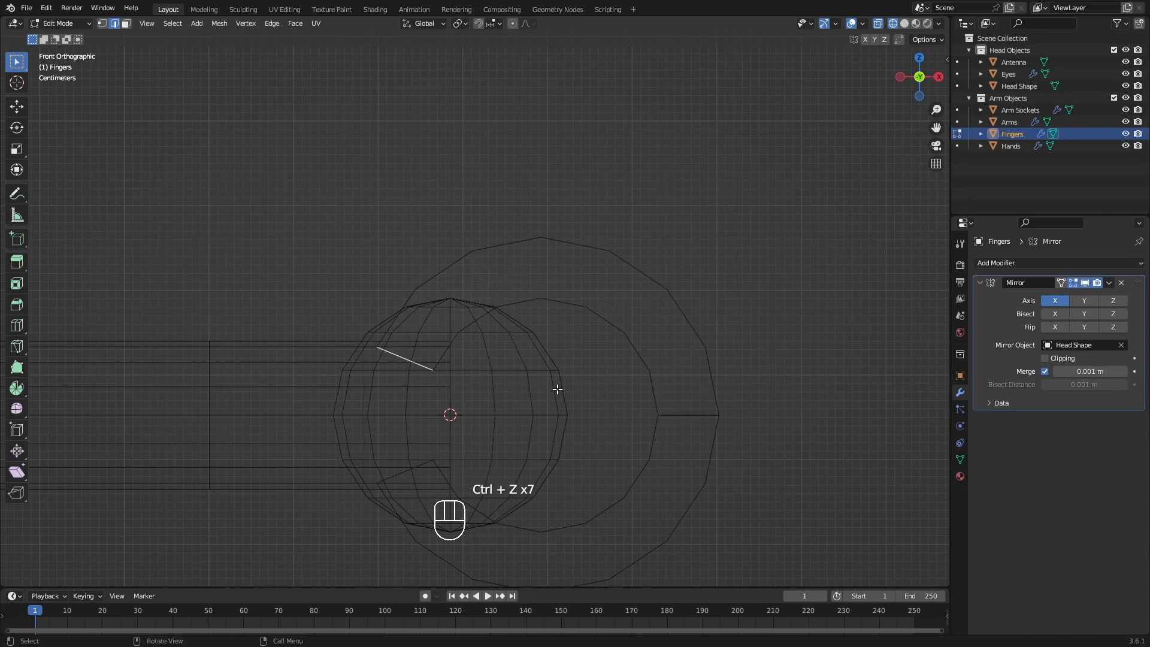
Select the whole linked outline of the upper finger and fill it with Grid Fill.
shift+middle_drag(544, 390, 503, 382)
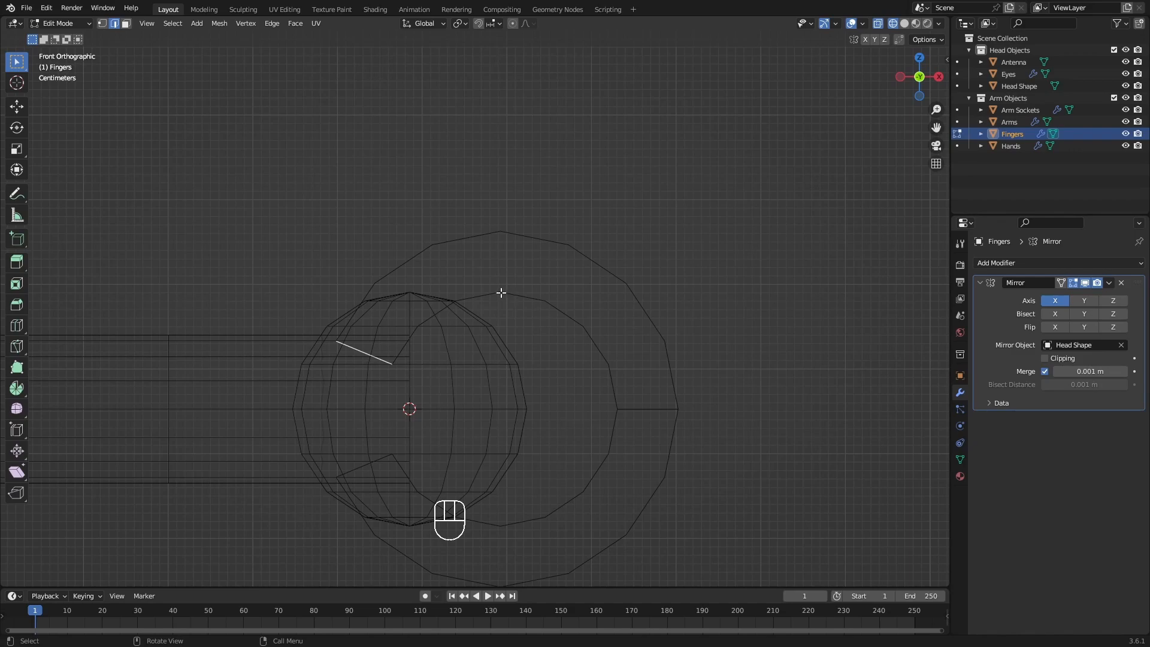
key(l)
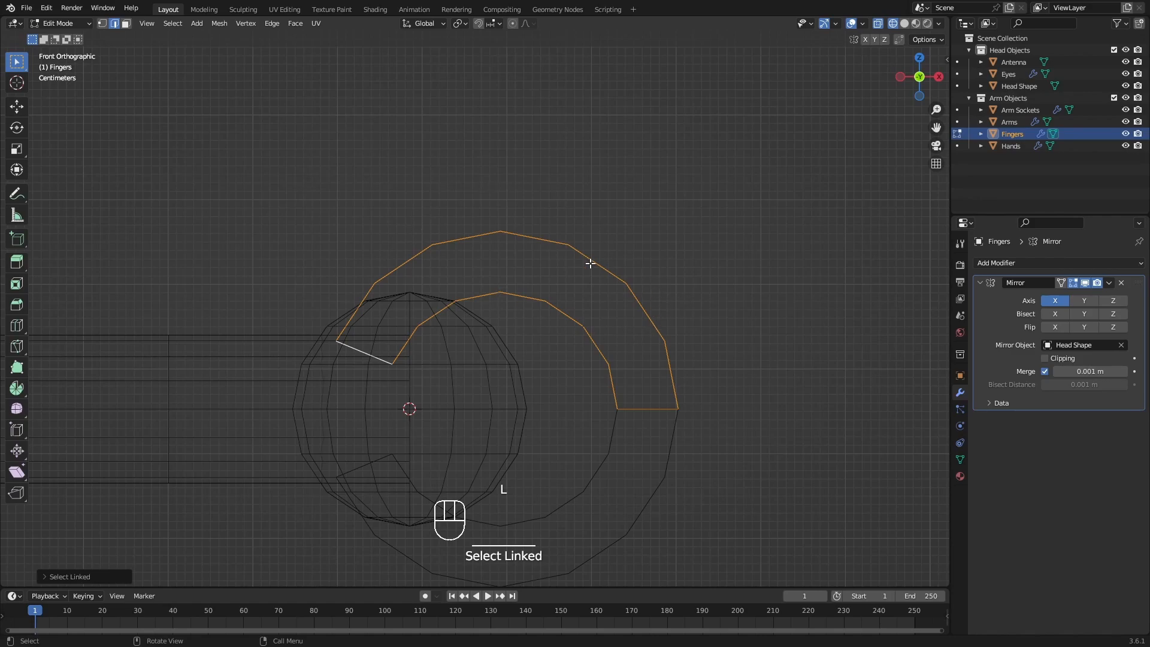
ctrl+scroll(546, 315, down, 1)
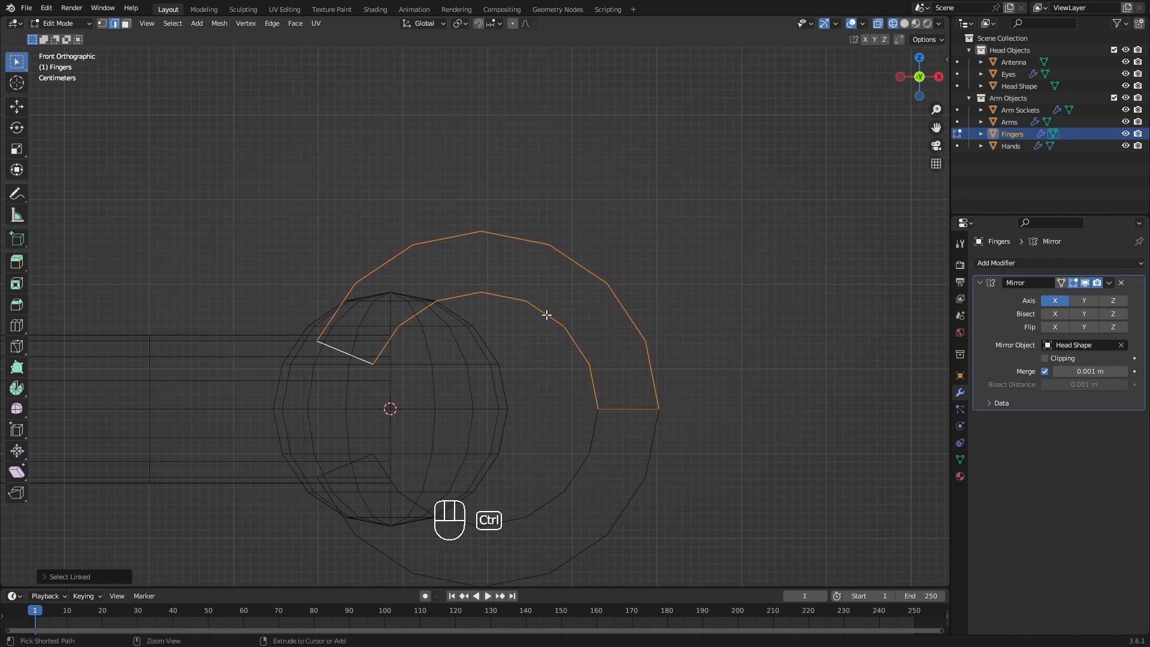
key(ctrl+f)
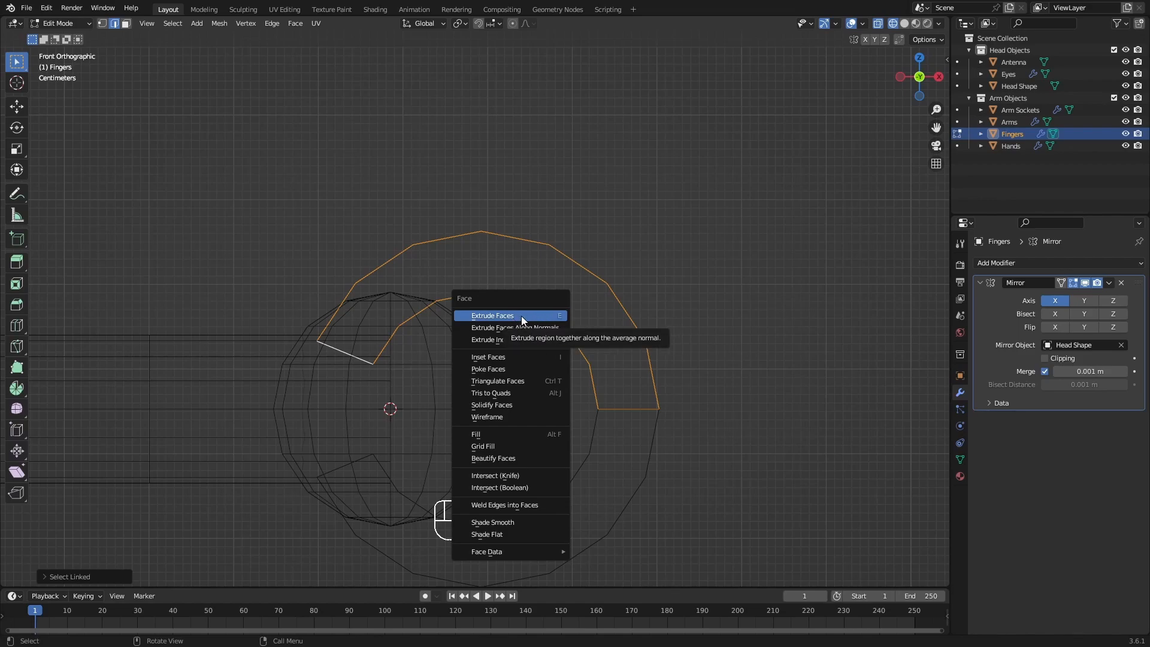
click(499, 447)
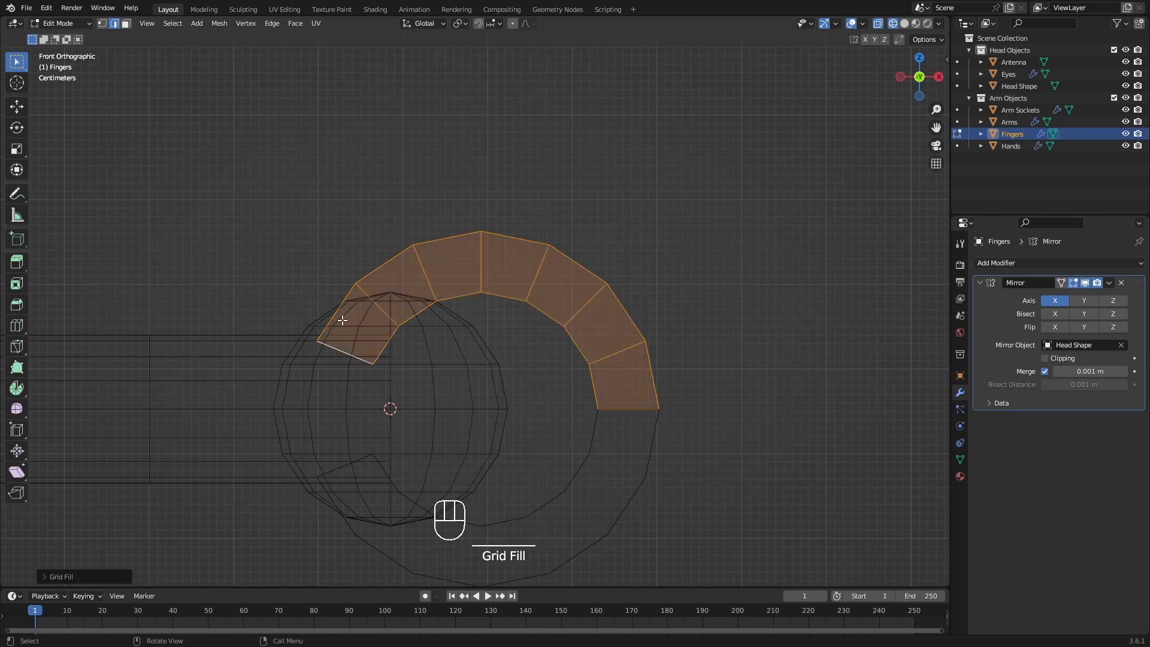
shift+middle_drag(613, 381, 634, 305)
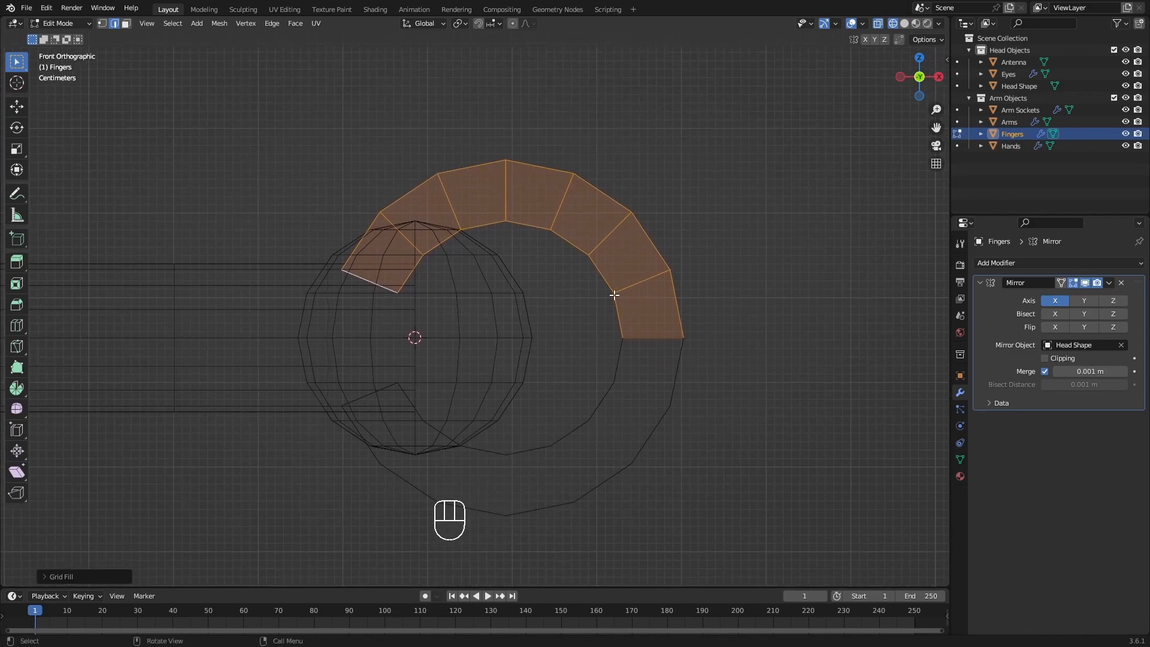
shift+middle_drag(622, 313, 638, 264)
shift+middle_drag(644, 348, 653, 345)
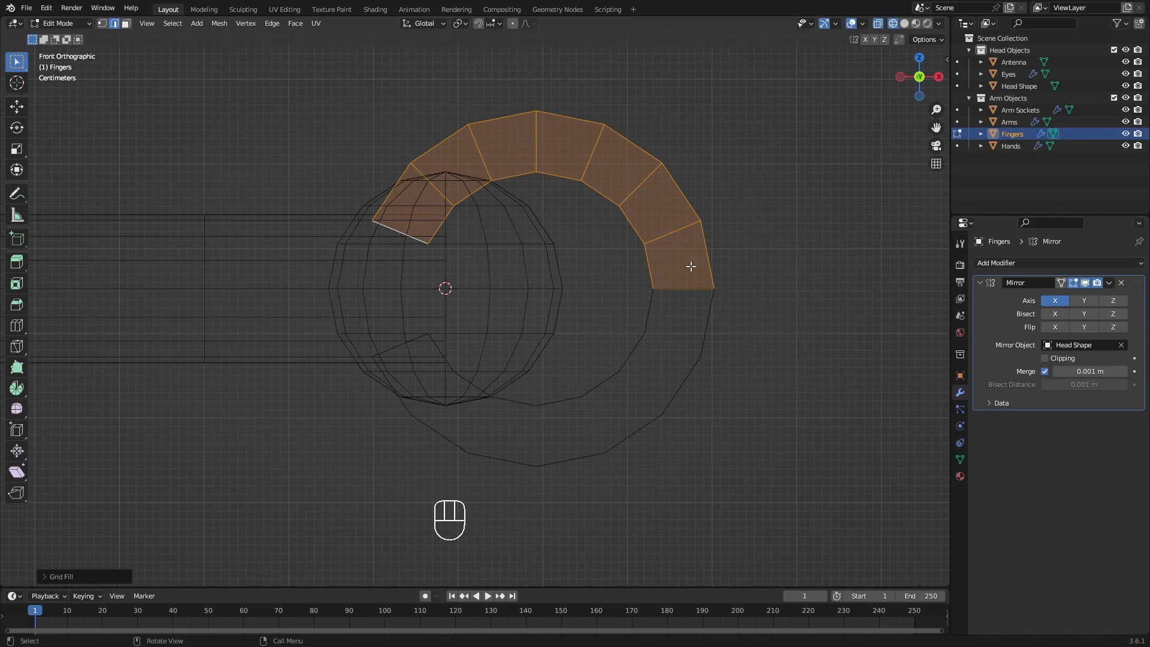
shift+middle_drag(650, 195, 660, 238)
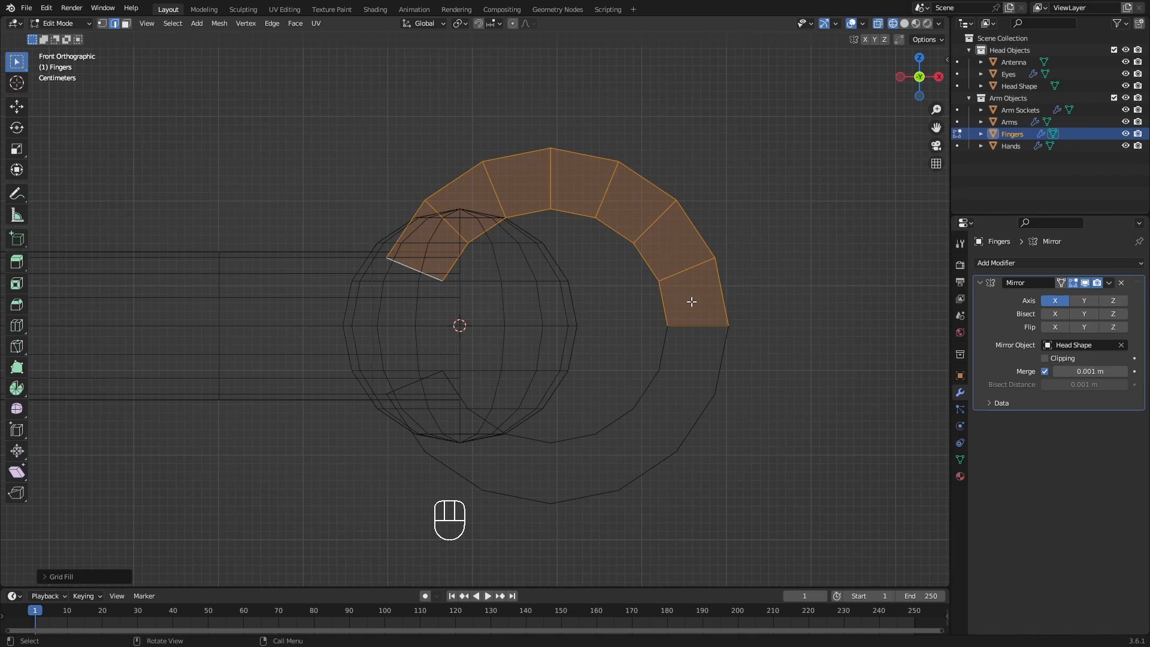
shift+middle_drag(693, 301, 677, 293)
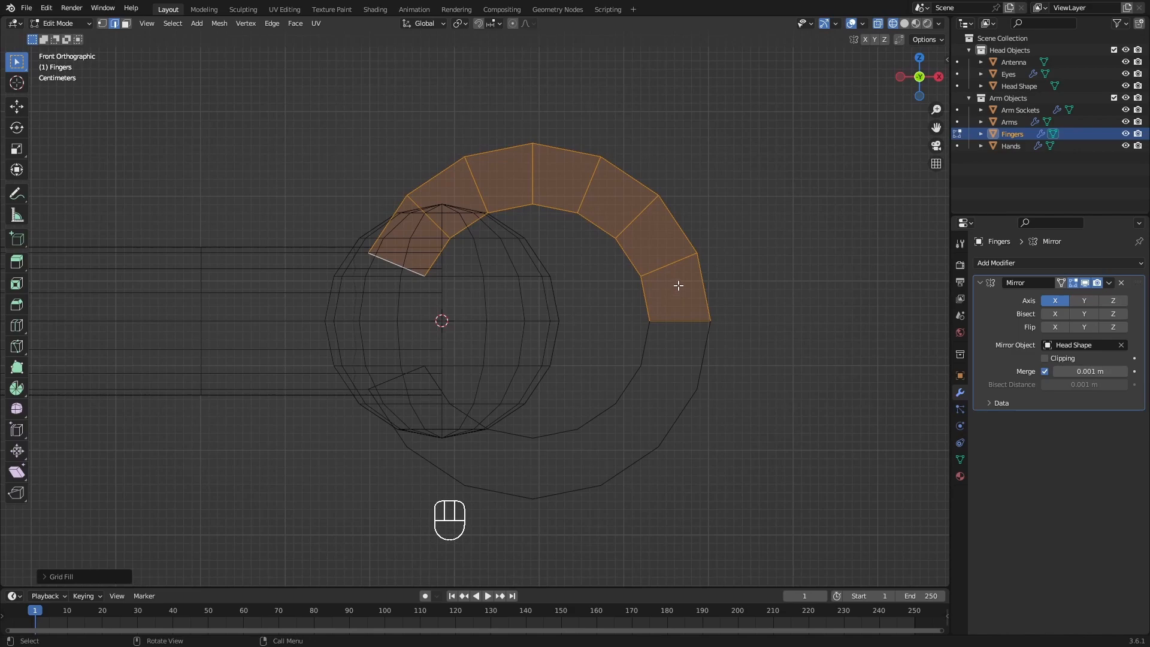
Select only the linked outline of the lower finger and fill it with Grid Fill.
key(alt+a)
shift+middle_drag(706, 318, 649, 257)
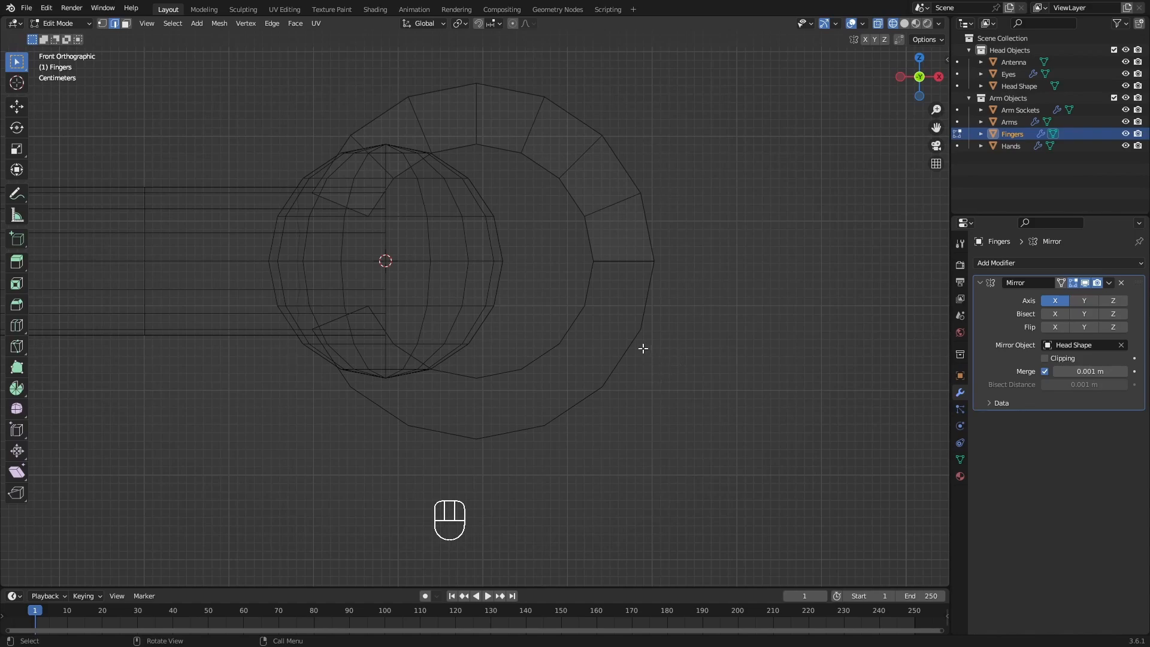
shift+middle_drag(636, 339, 684, 355)
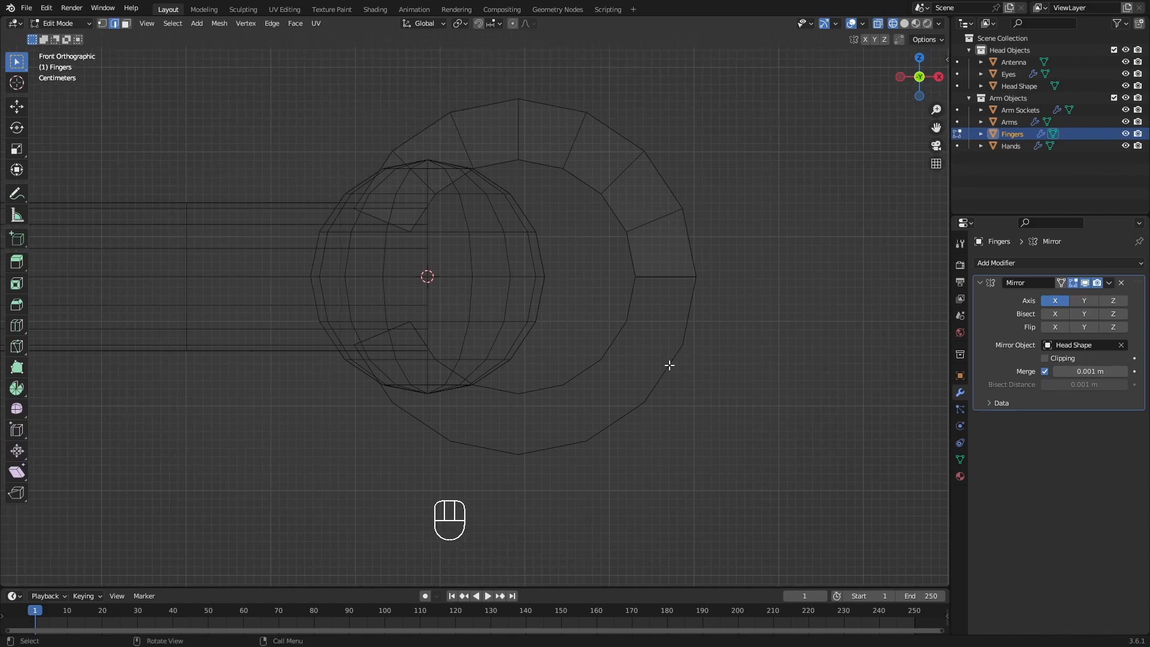
key(l)
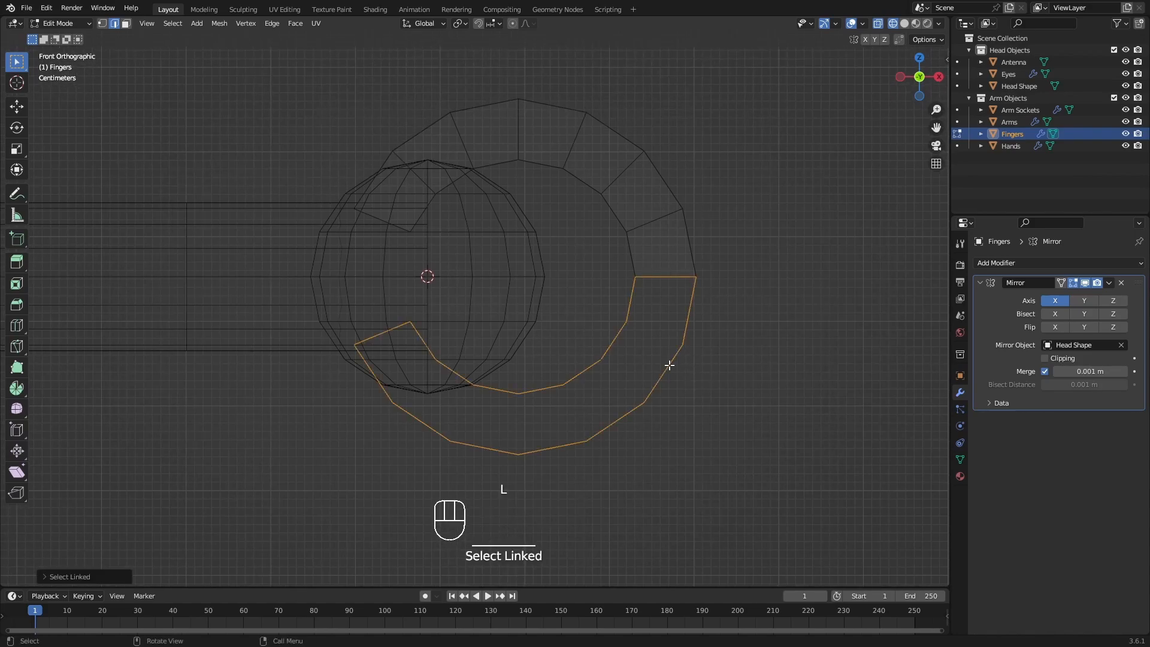
key(ctrl+f)
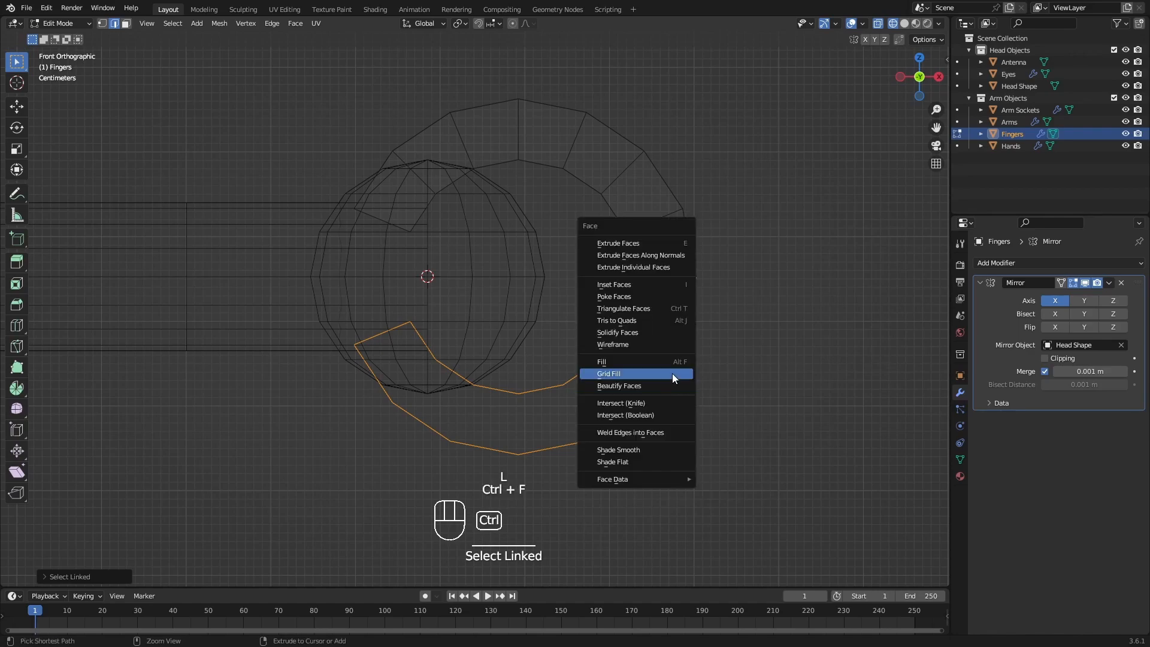
click(628, 372)
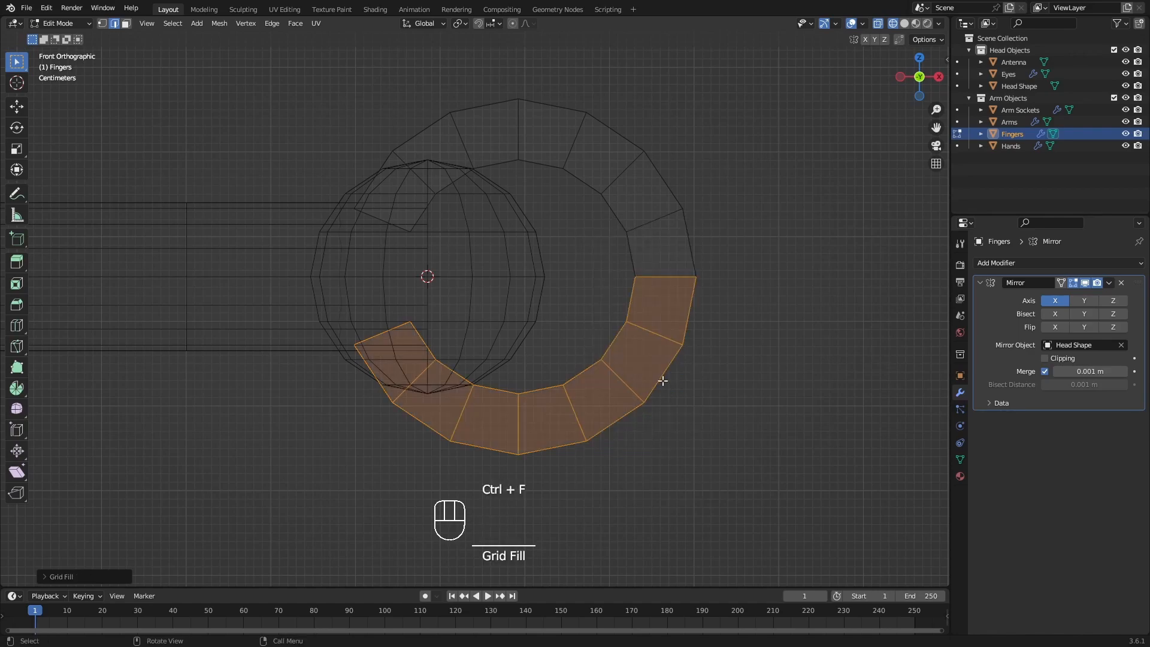
Switch the viewport to solid display, clear the selection and add a Solidify modifier to the fingers.
mouse_move(709, 341)
middle_down()
mouse_move(561, 340)
mouse_move(668, 347)
mouse_move(616, 347)
mouse_move(531, 331)
mouse_move(569, 321)
mouse_move(597, 380)
mouse_move(612, 339)
mouse_move(712, 343)
mouse_move(699, 353)
mouse_move(717, 339)
middle_up()
key(shift+z)
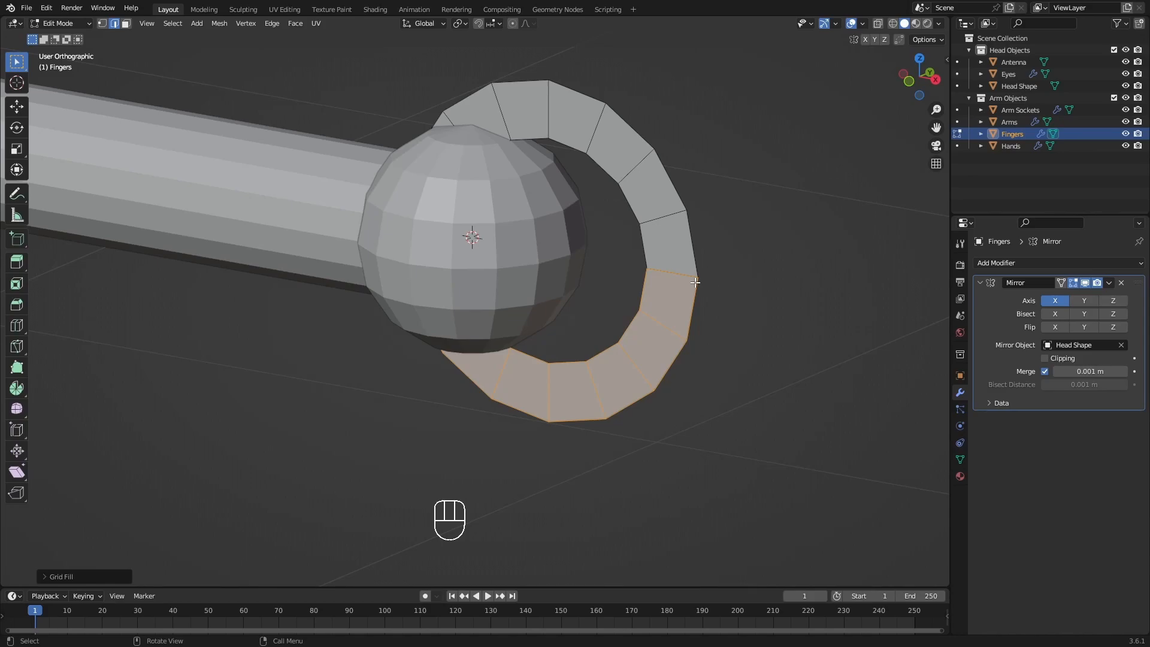
shift+middle_drag(695, 282, 656, 333)
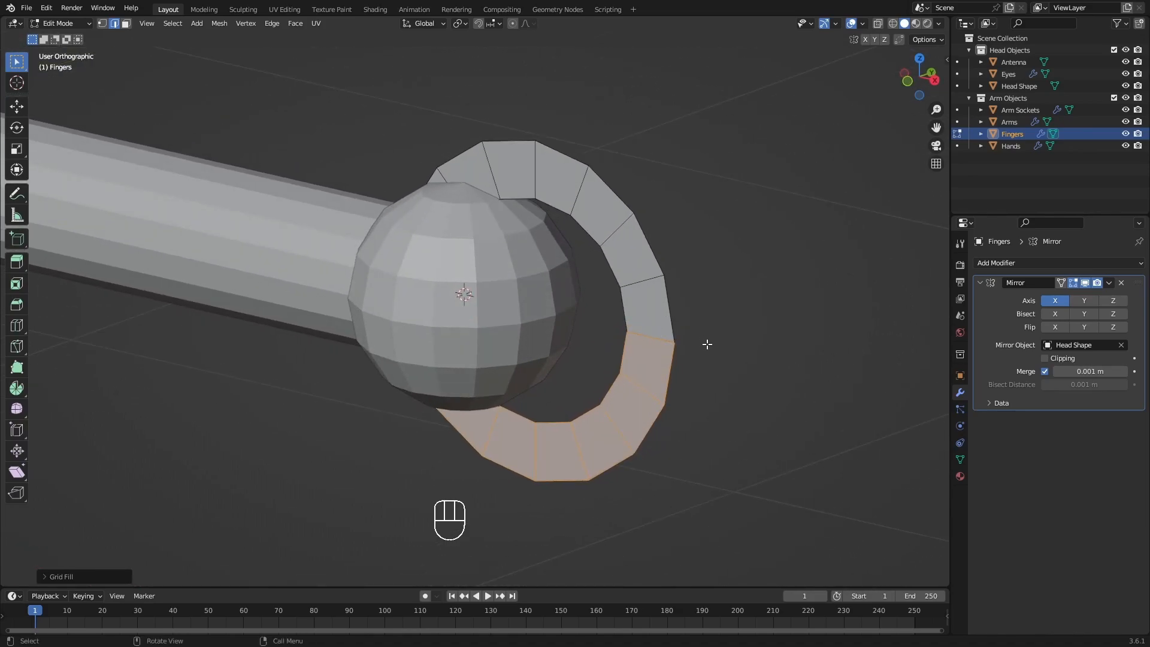
key(alt+a)
shift+middle_drag(745, 350, 675, 346)
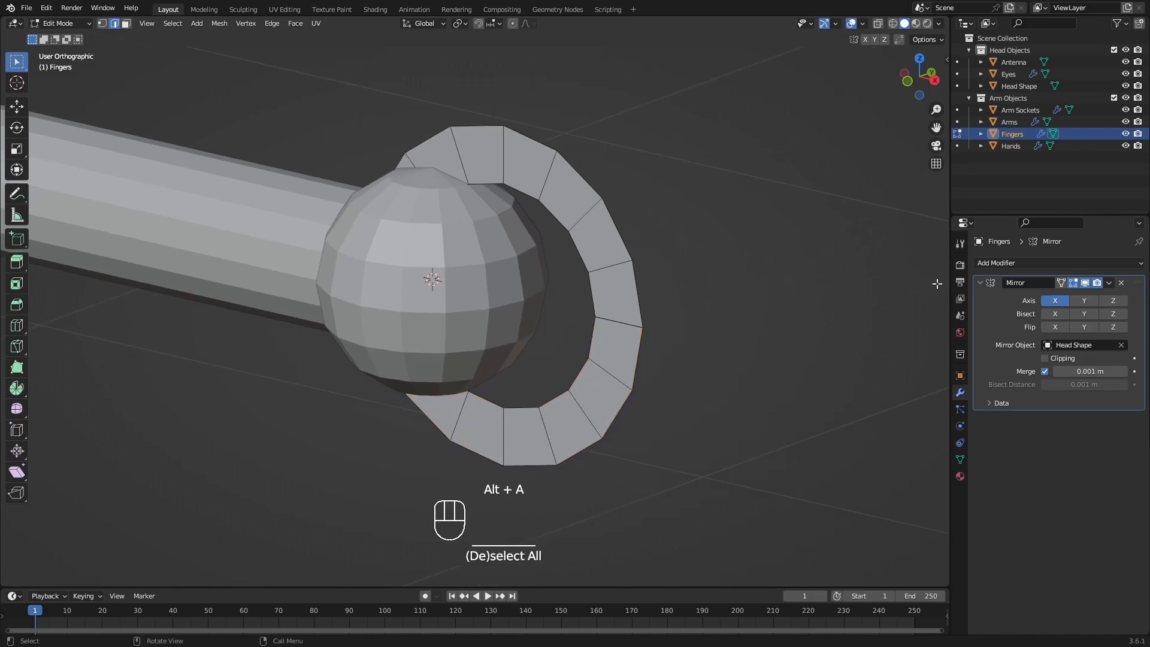
click(1010, 264)
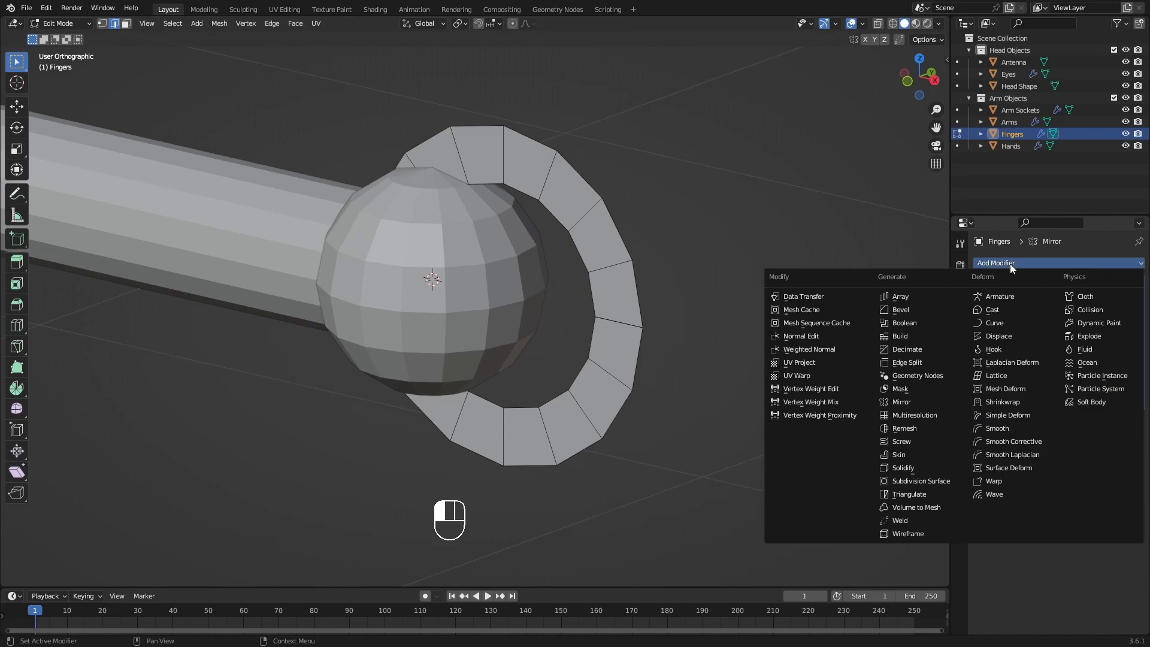
click(923, 466)
middle_drag(680, 329, 560, 304)
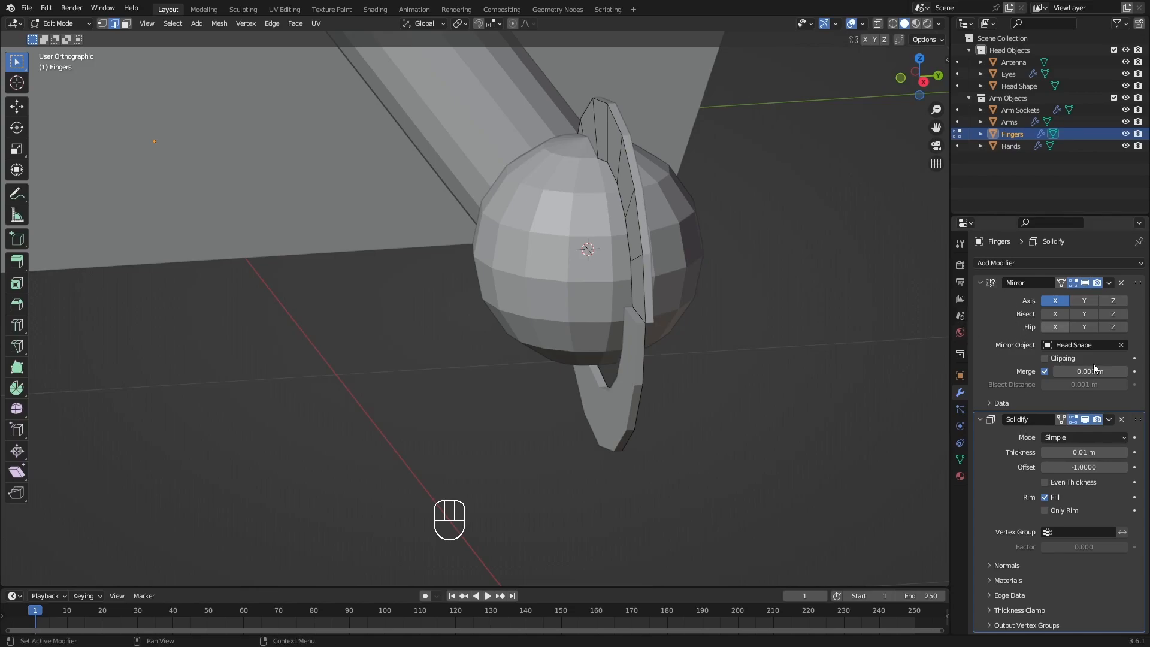
Move the Solidify modifier above the Mirror modifier in the fingers' modifier stack.
click(1137, 422)
click(1137, 421)
drag(1139, 423, 1142, 271)
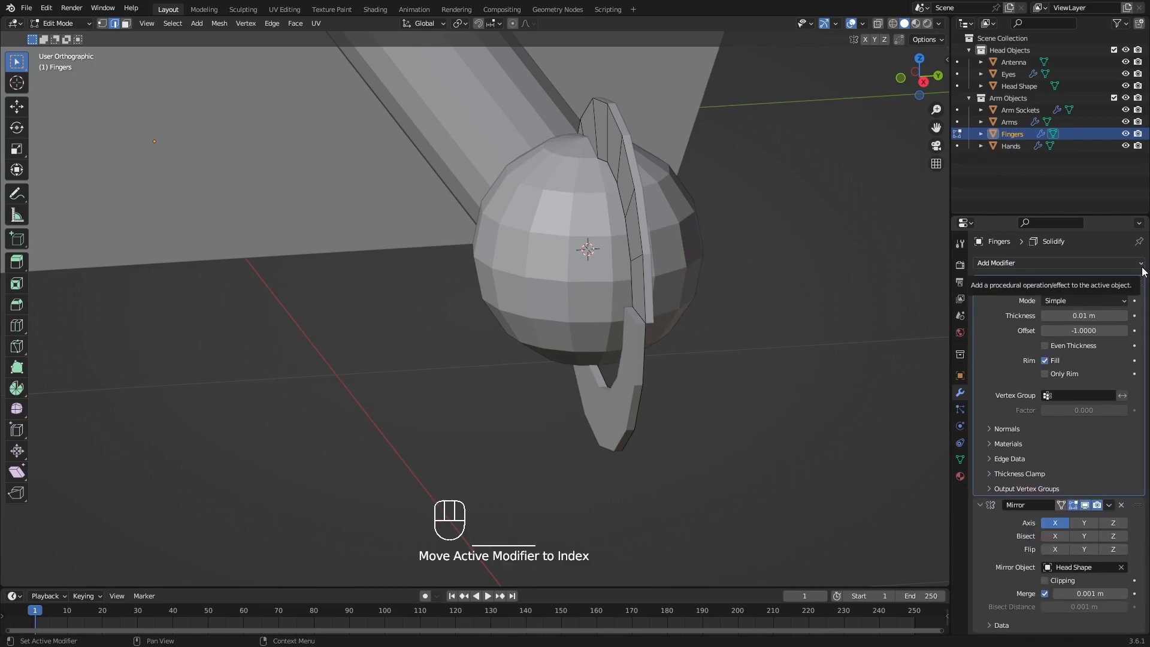
shift+middle_drag(585, 359, 547, 373)
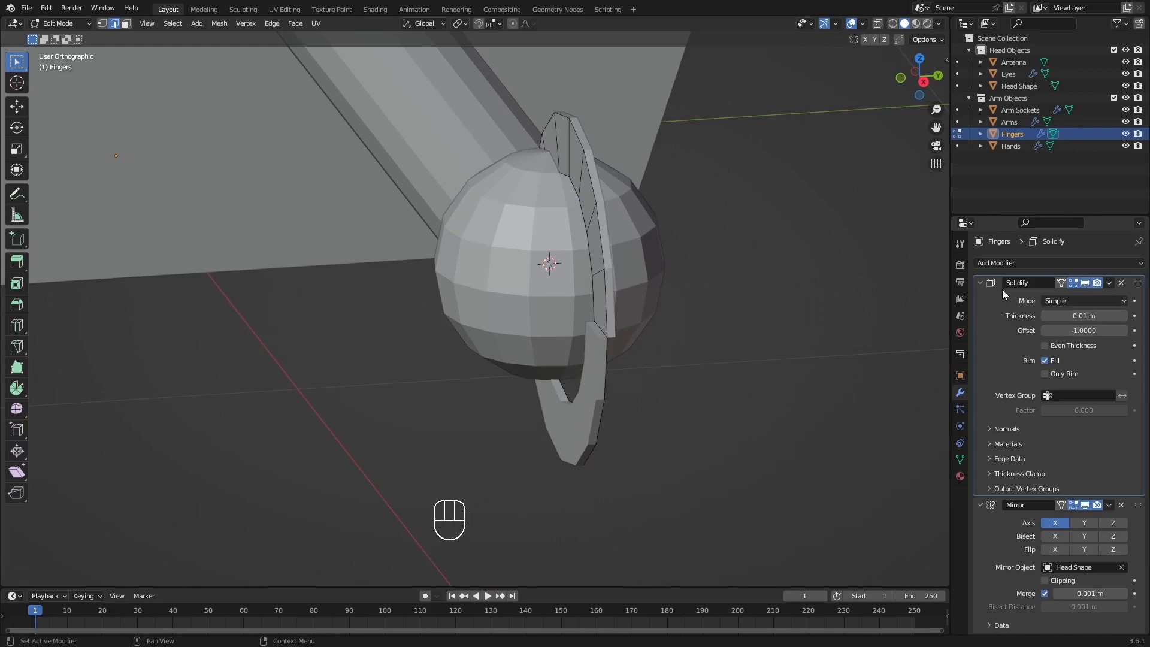
Enable Even Thickness on the fingers' Solidify modifier.
middle_drag(593, 312, 614, 307)
scroll(575, 323, up, 2)
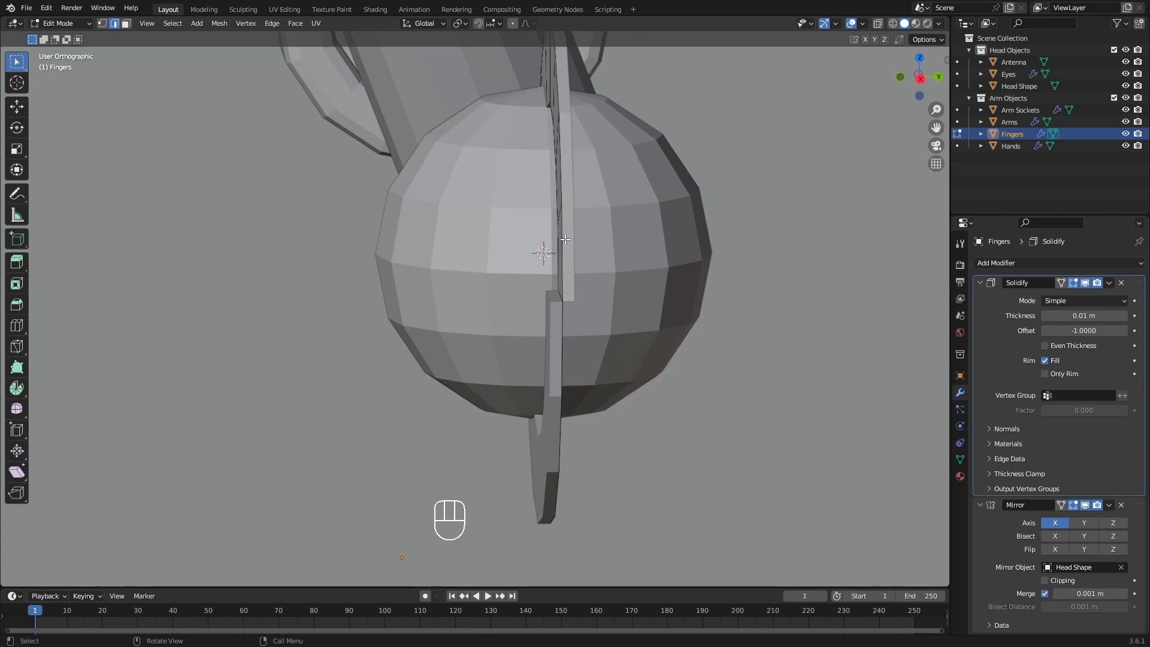
mouse_move(1084, 316)
mouse_down()
mouse_move(1134, 315)
mouse_move(1072, 316)
mouse_up()
middle_drag(586, 290, 600, 292)
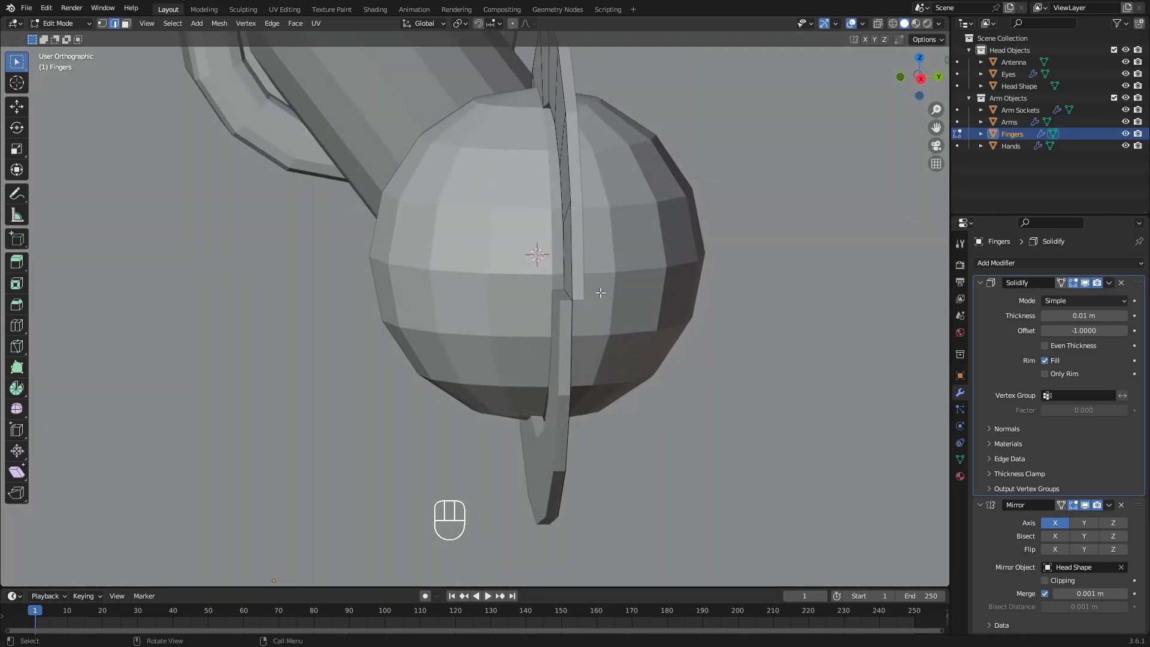
click(1044, 346)
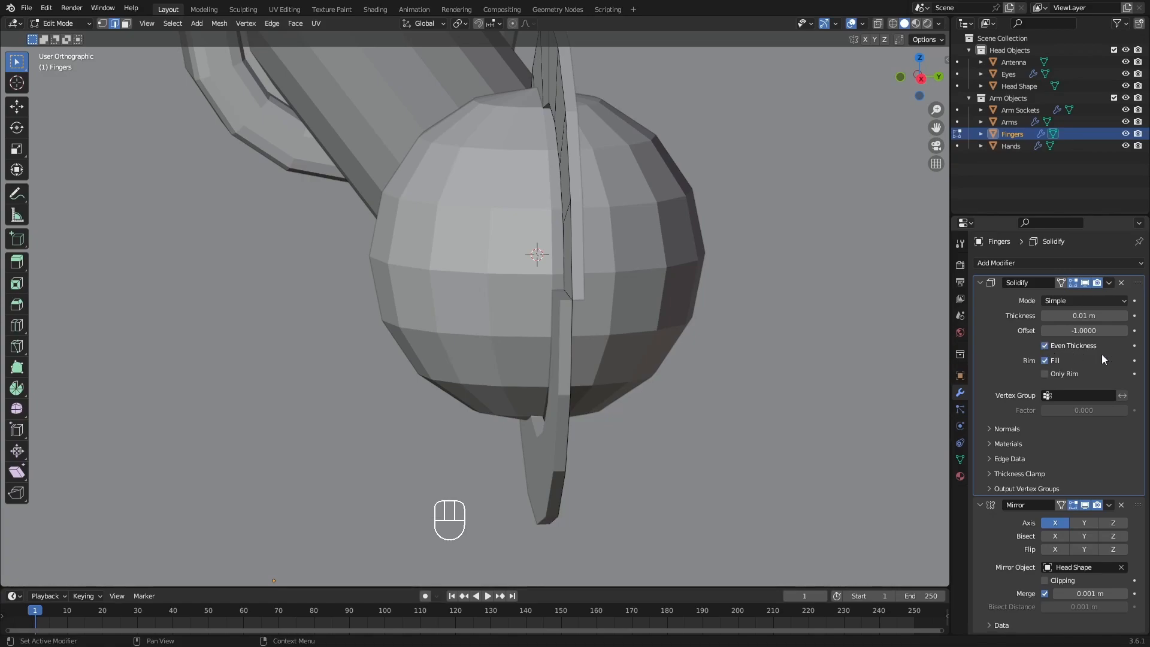
Set the Solidify modifier's offset to 0 so the thickness is centred on the finger faces.
click(1072, 333)
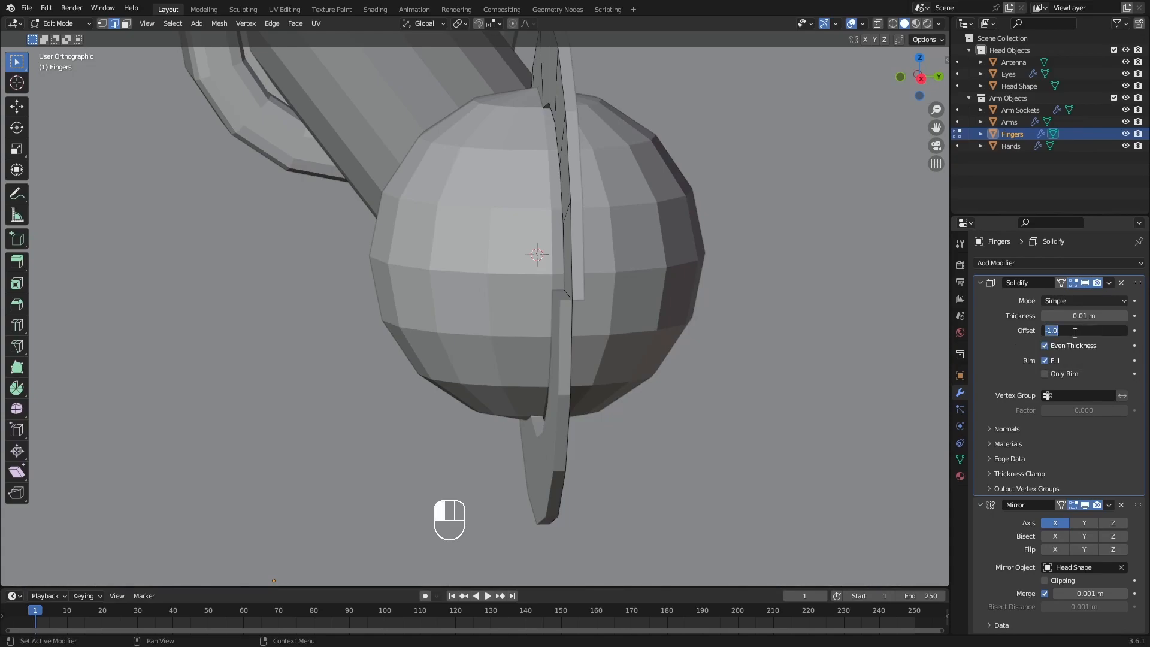
text(0)
key(Return)
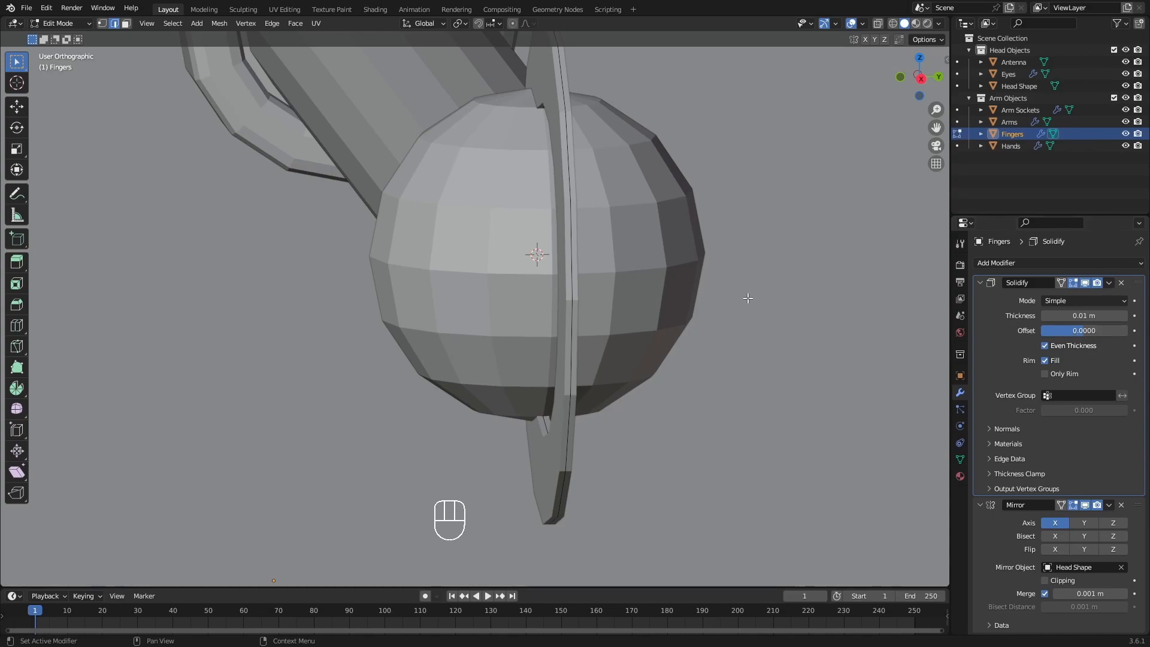
mouse_move(639, 280)
middle_down()
mouse_move(609, 274)
mouse_move(599, 291)
mouse_move(636, 302)
middle_up()
scroll(560, 279, up, 3)
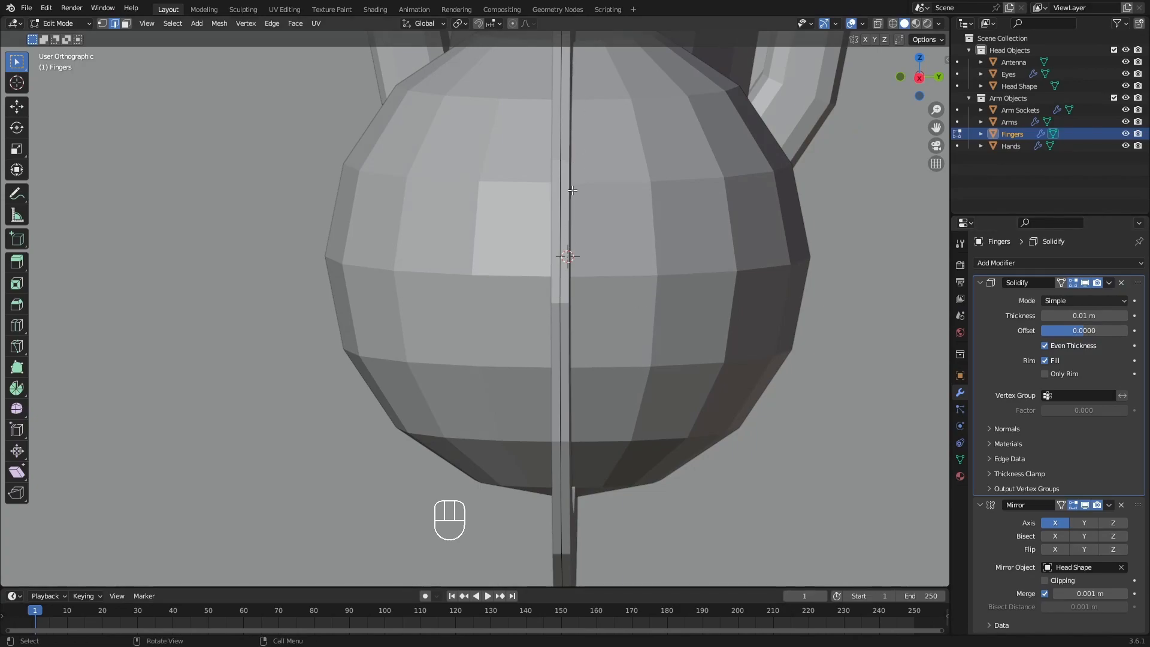
Set the thickness of the fingers' Solidify modifier to 0.1 m.
scroll(571, 190, down, 4)
middle_drag(572, 190, 896, 296)
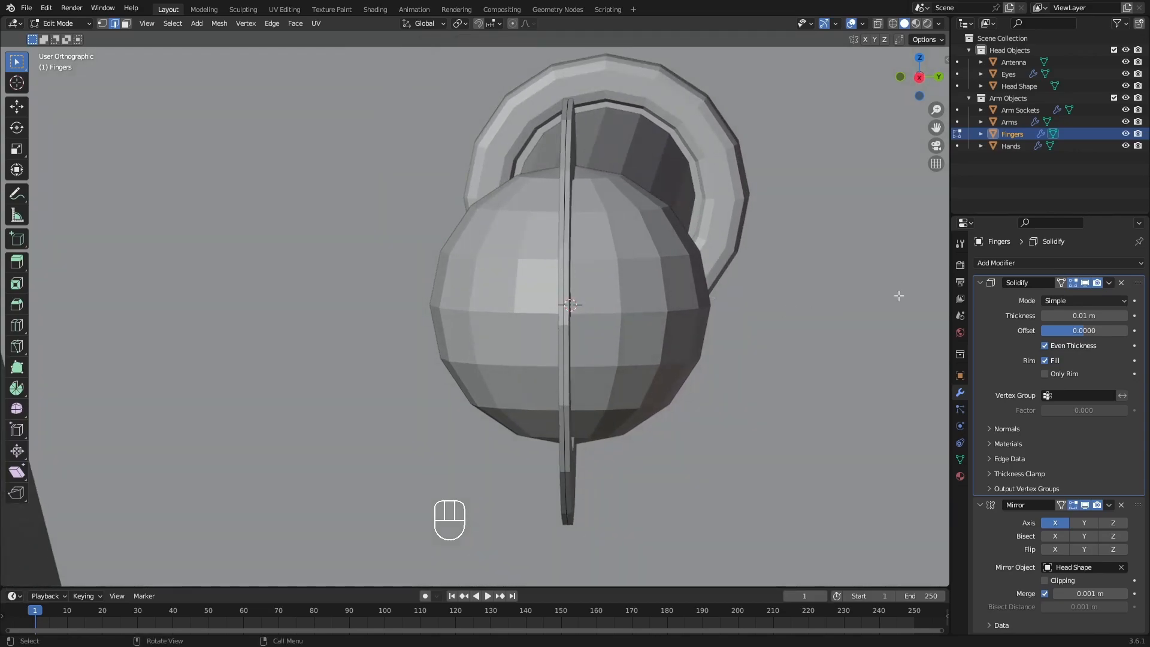
drag(1081, 315, 1136, 316)
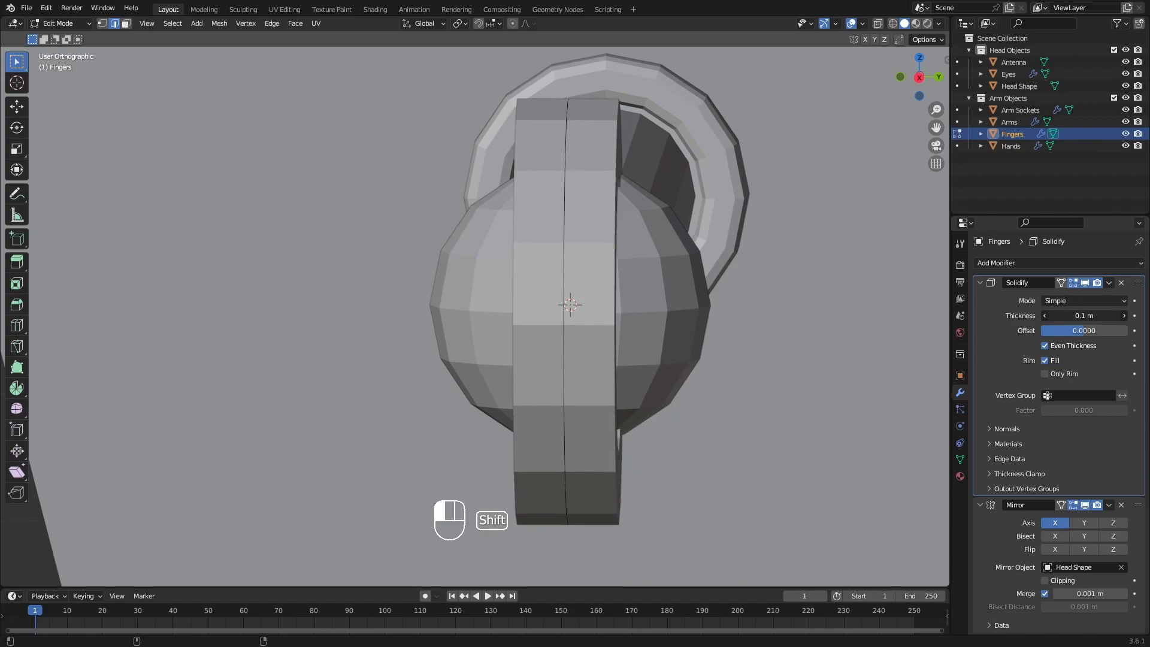
Compare the edges of the thickened fingers with those of the arm socket and the eye rims.
scroll(577, 246, down, 3)
middle_drag(542, 250, 662, 251)
scroll(484, 210, down, 2)
shift+middle_drag(484, 211, 636, 288)
scroll(670, 263, down, 4)
scroll(723, 300, up, 4)
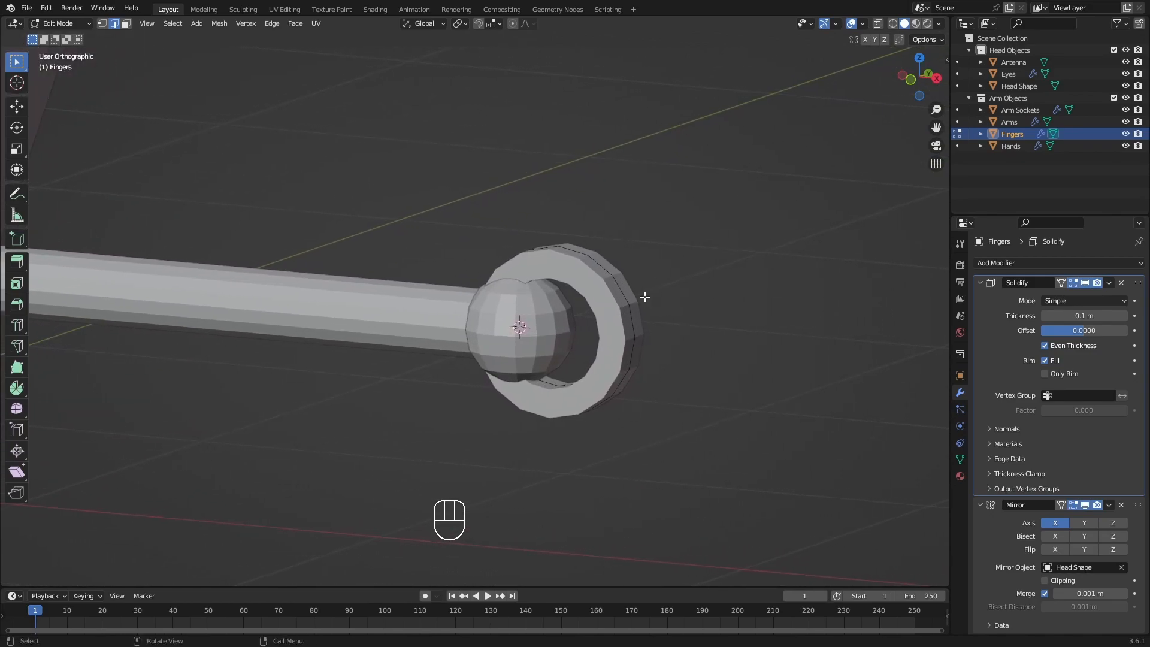
middle_drag(639, 301, 600, 298)
scroll(539, 269, down, 2)
shift+middle_drag(434, 243, 724, 387)
scroll(519, 371, up, 5)
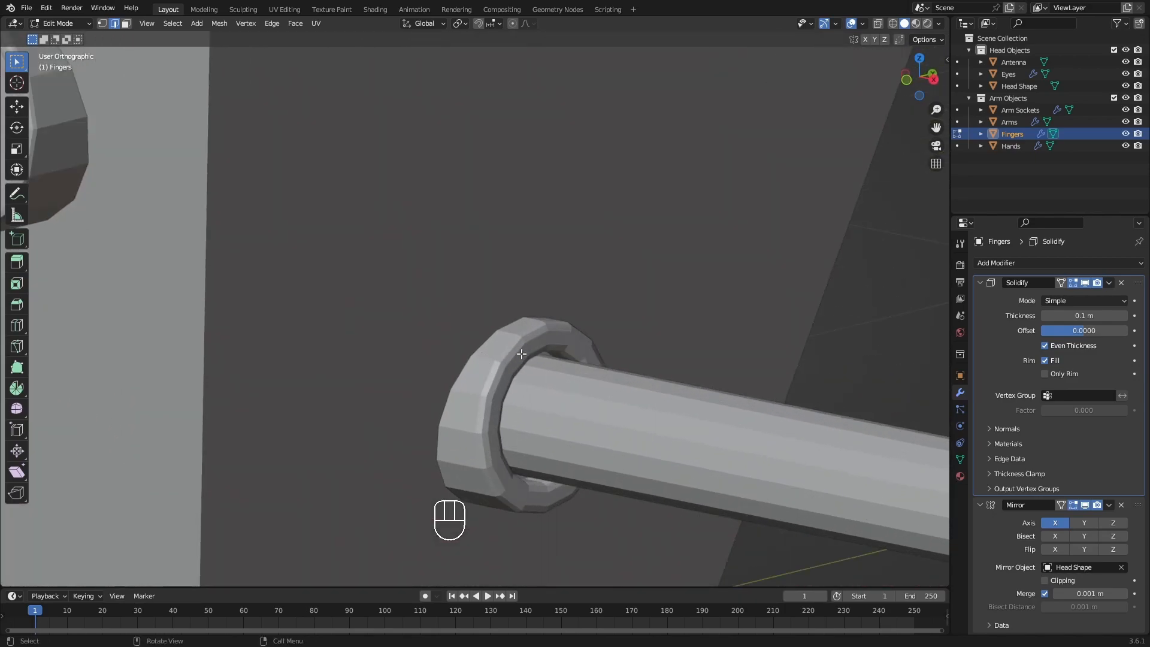
scroll(516, 372, down, 4)
shift+middle_drag(304, 214, 430, 287)
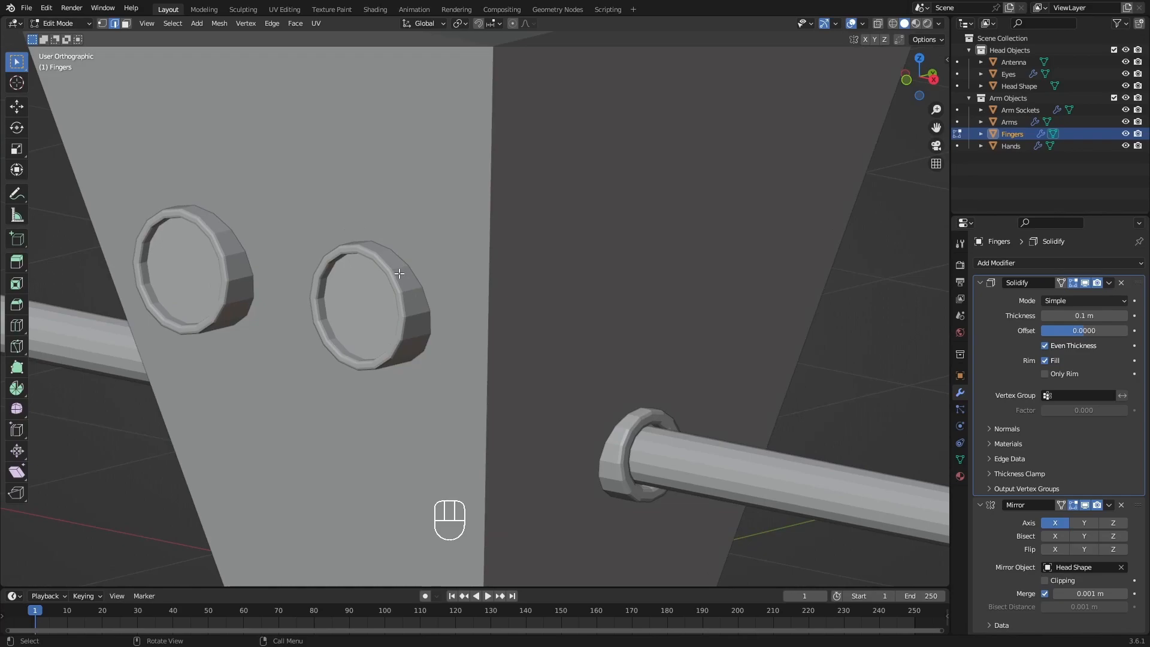
shift+middle_drag(498, 111, 522, 400)
scroll(496, 191, down, 4)
shift+middle_drag(788, 550, 640, 446)
scroll(666, 391, up, 6)
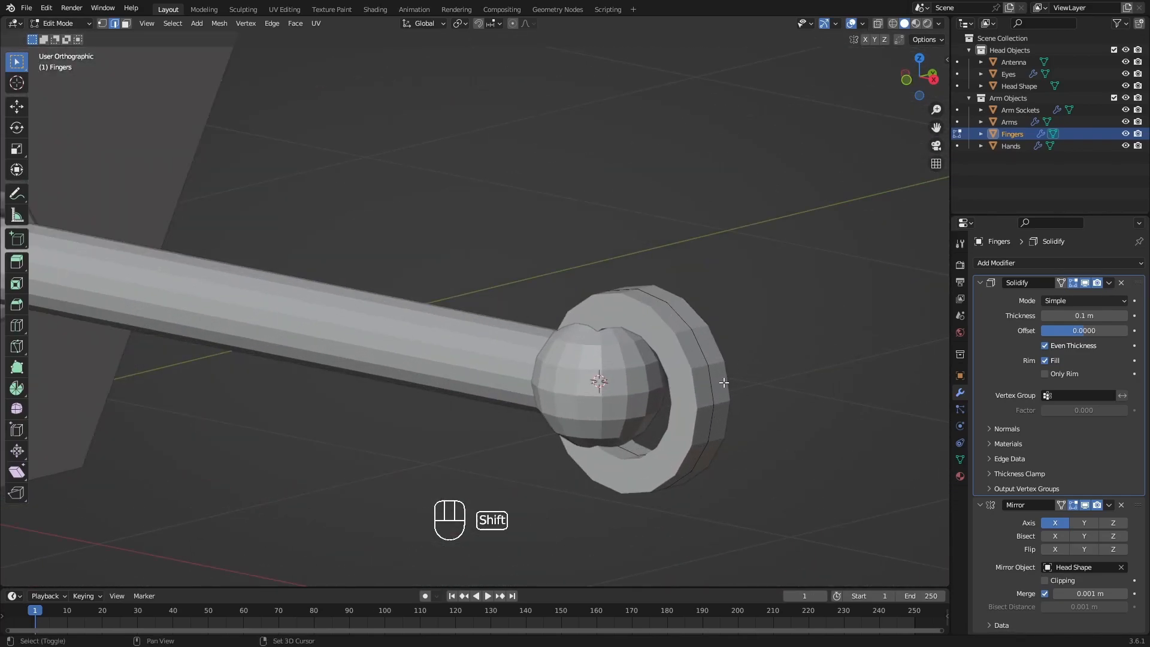
Inspect the outer edges and flat sides of the thickened fingers around the spherical hand up close.
shift+middle_drag(672, 313, 576, 370)
scroll(576, 370, up, 2)
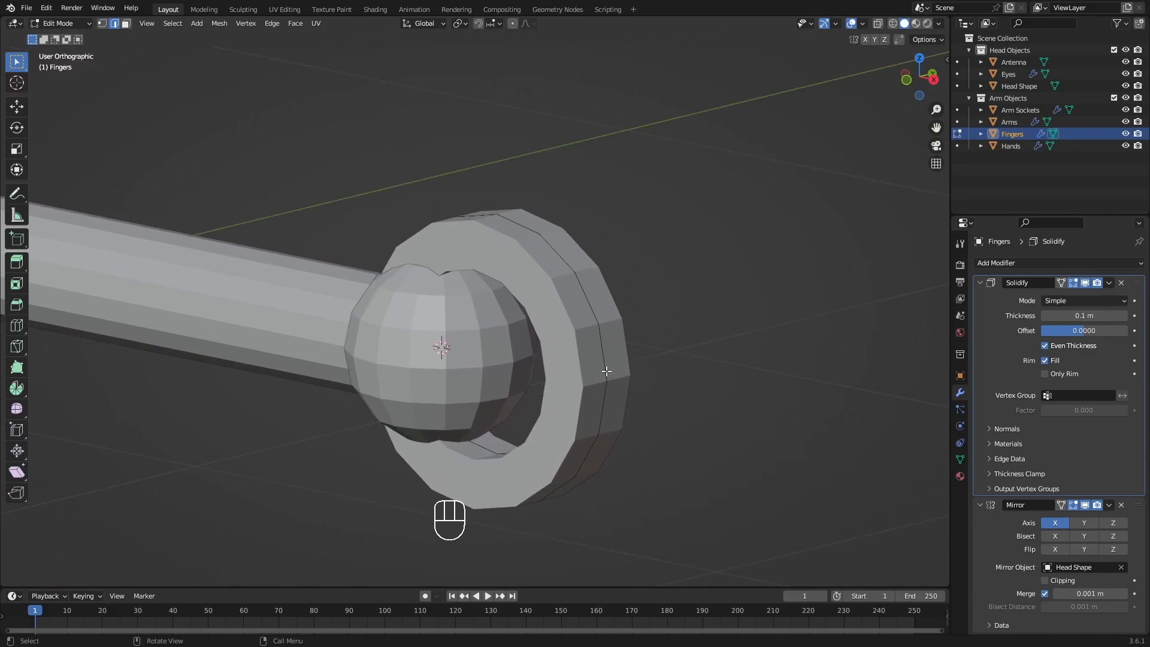
scroll(606, 371, down, 4)
shift+middle_drag(606, 371, 564, 282)
scroll(565, 287, up, 4)
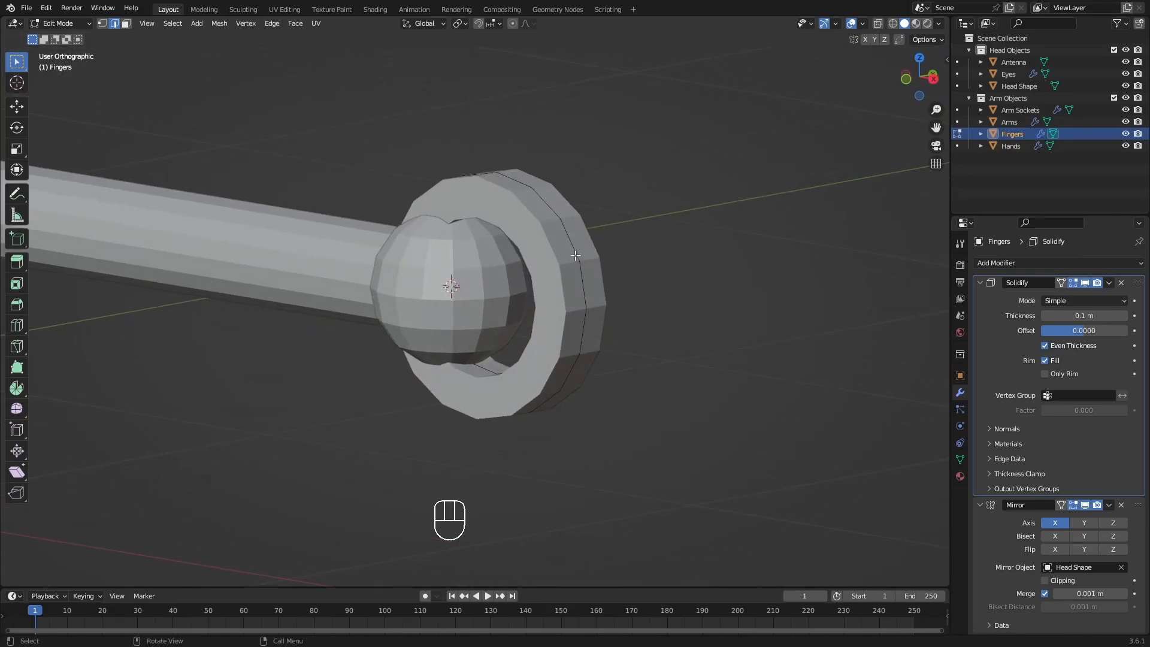
click(581, 264)
scroll(617, 298, up, 5)
click(488, 266)
scroll(473, 274, down, 1)
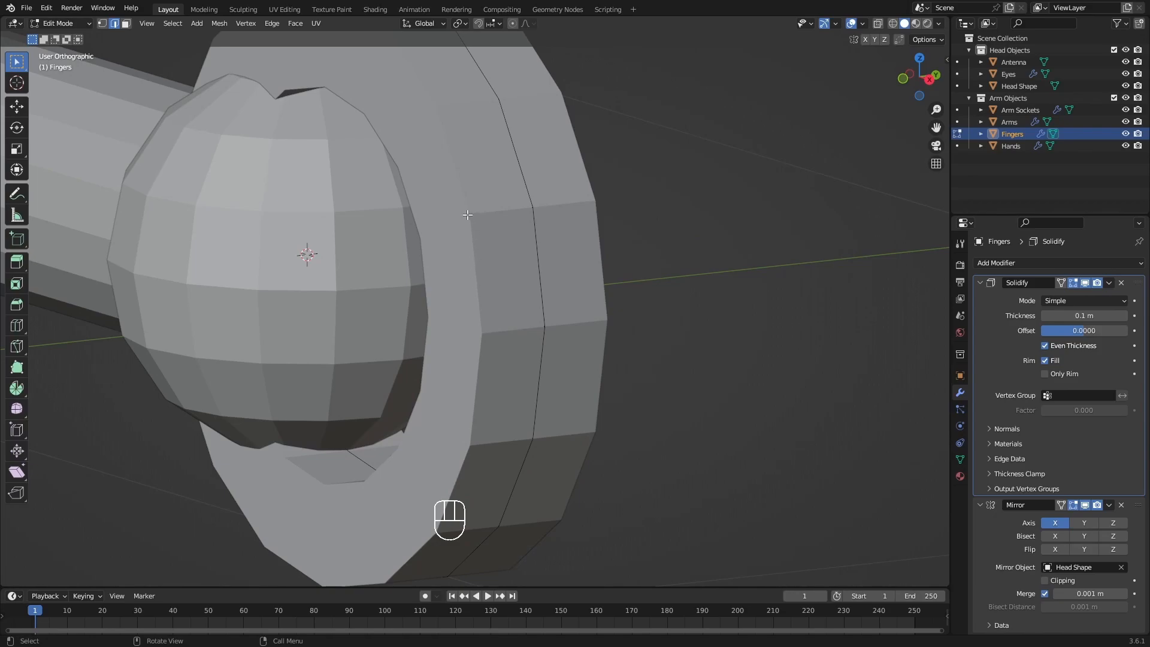
click(1010, 331)
scroll(556, 220, down, 3)
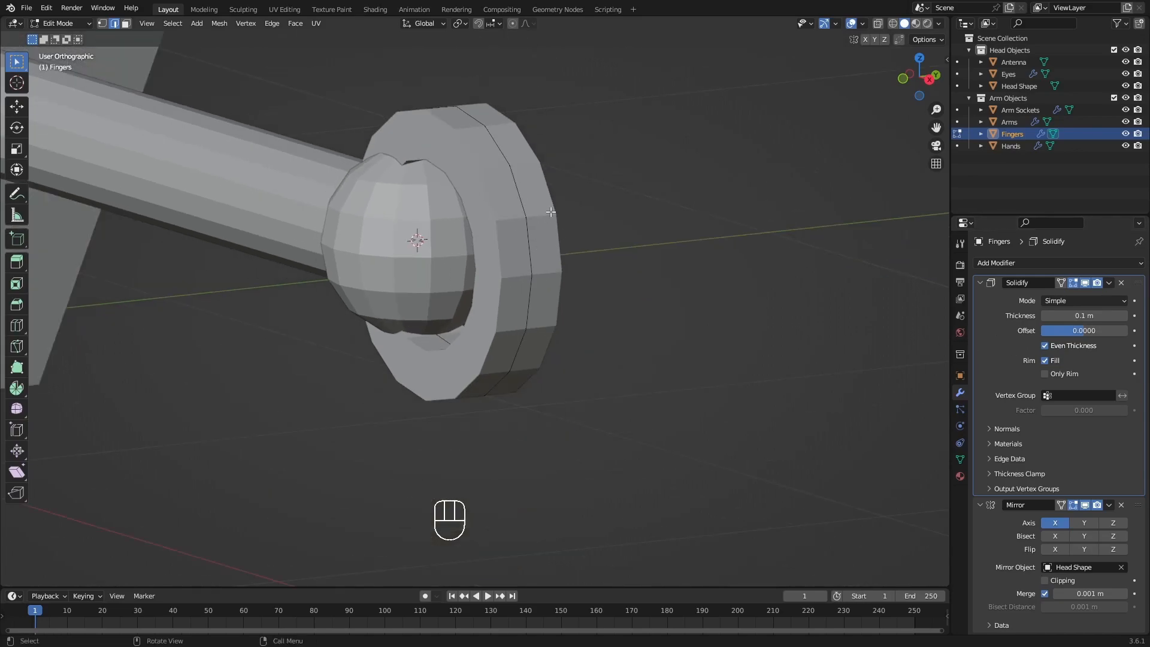
scroll(536, 224, up, 1)
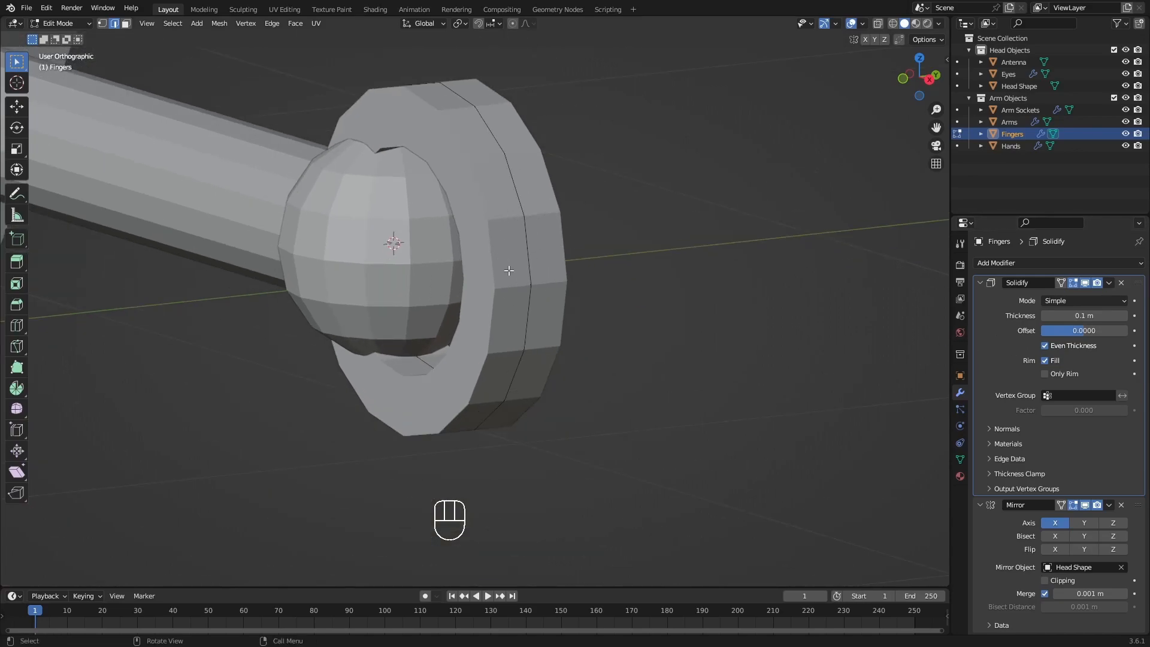
scroll(516, 264, down, 1)
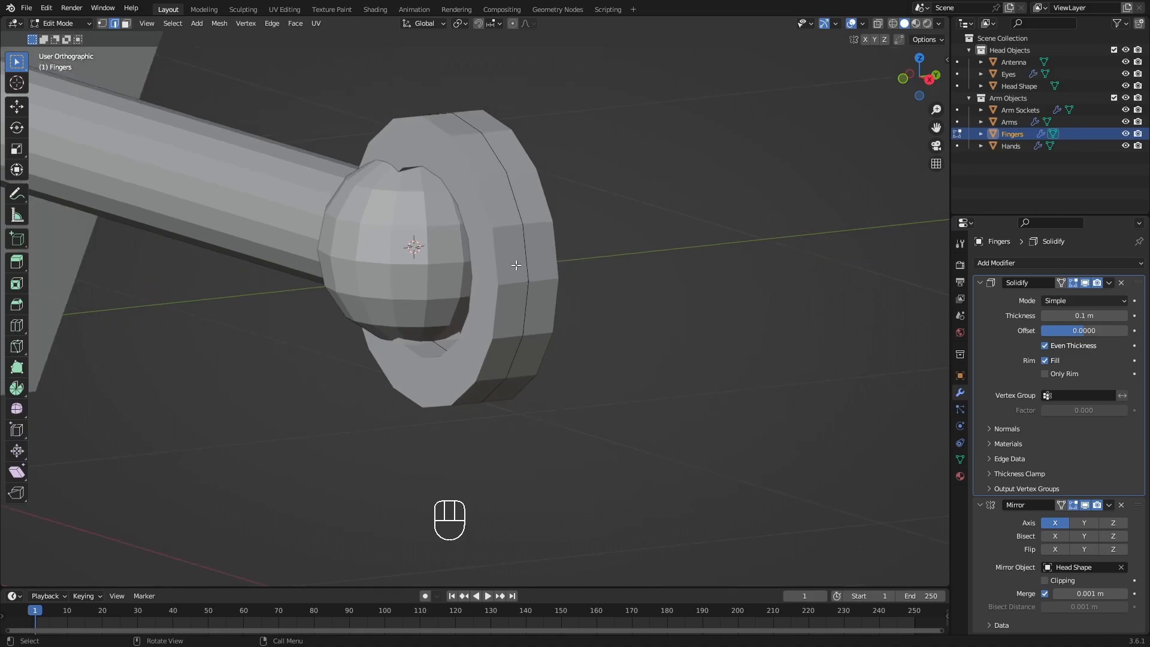
shift+middle_drag(560, 270, 552, 274)
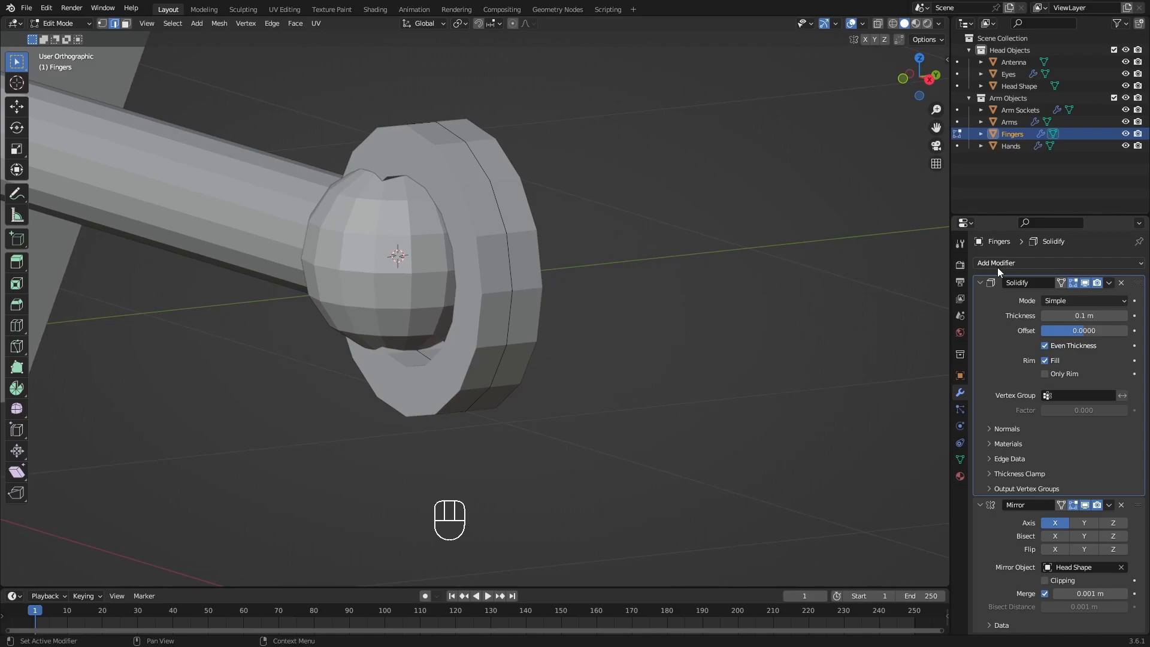
Add a Bevel modifier to the fingers and place it between the Solidify and Mirror modifiers.
click(1014, 264)
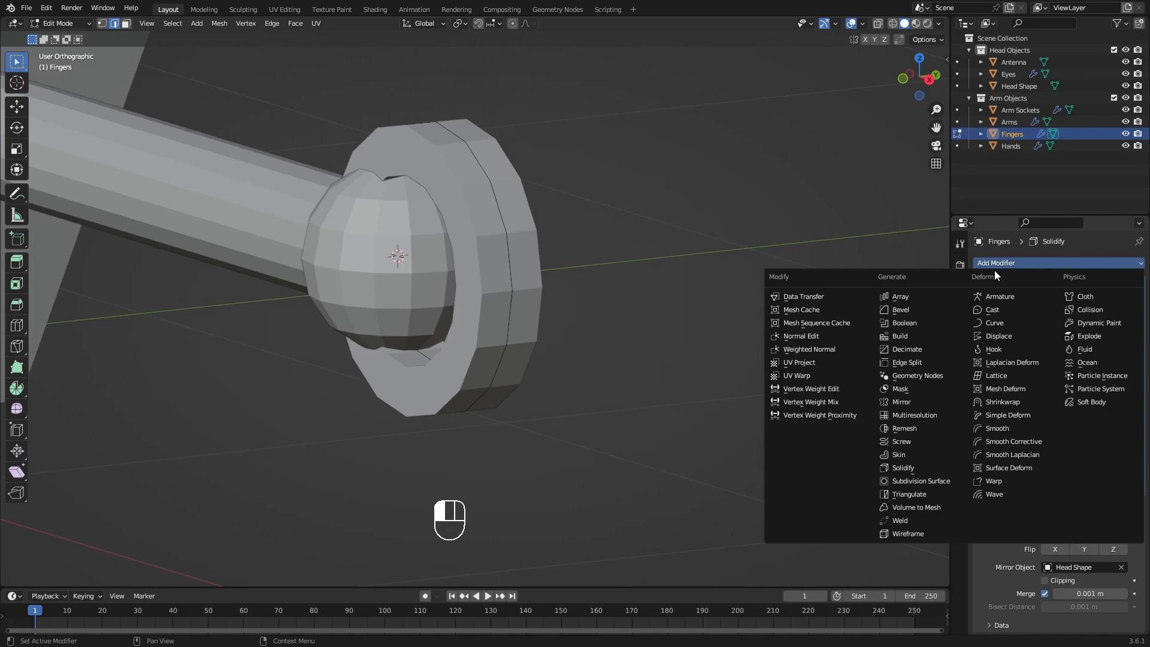
click(901, 310)
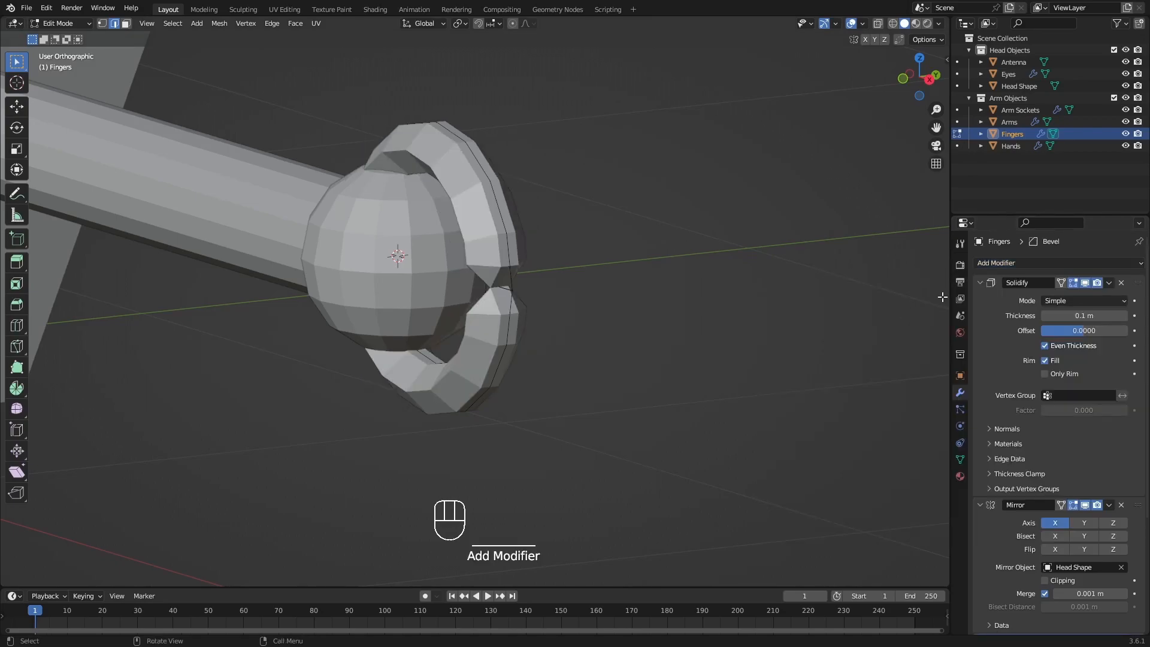
scroll(1046, 336, down, 2)
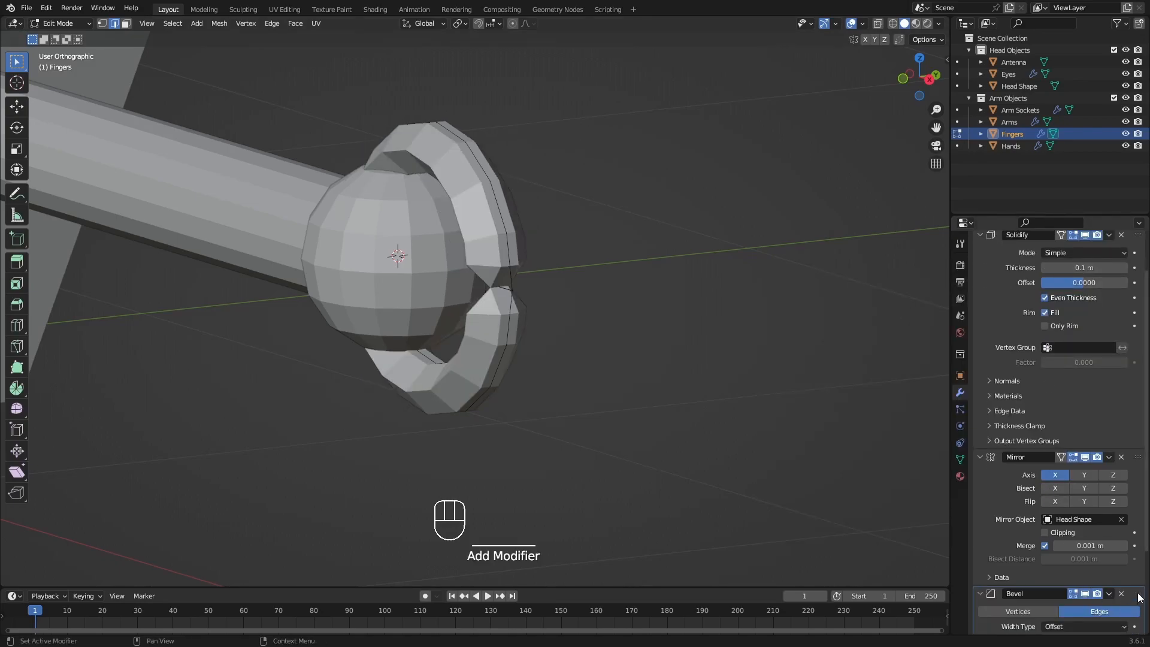
drag(1139, 595, 1125, 453)
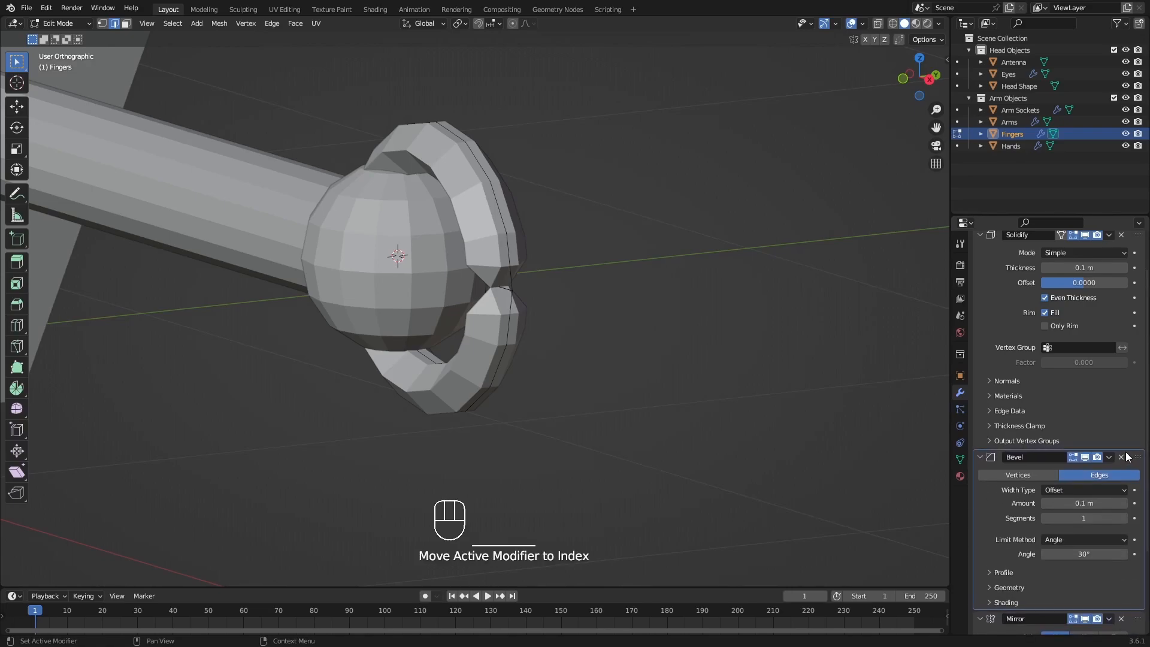
scroll(1097, 437, up, 1)
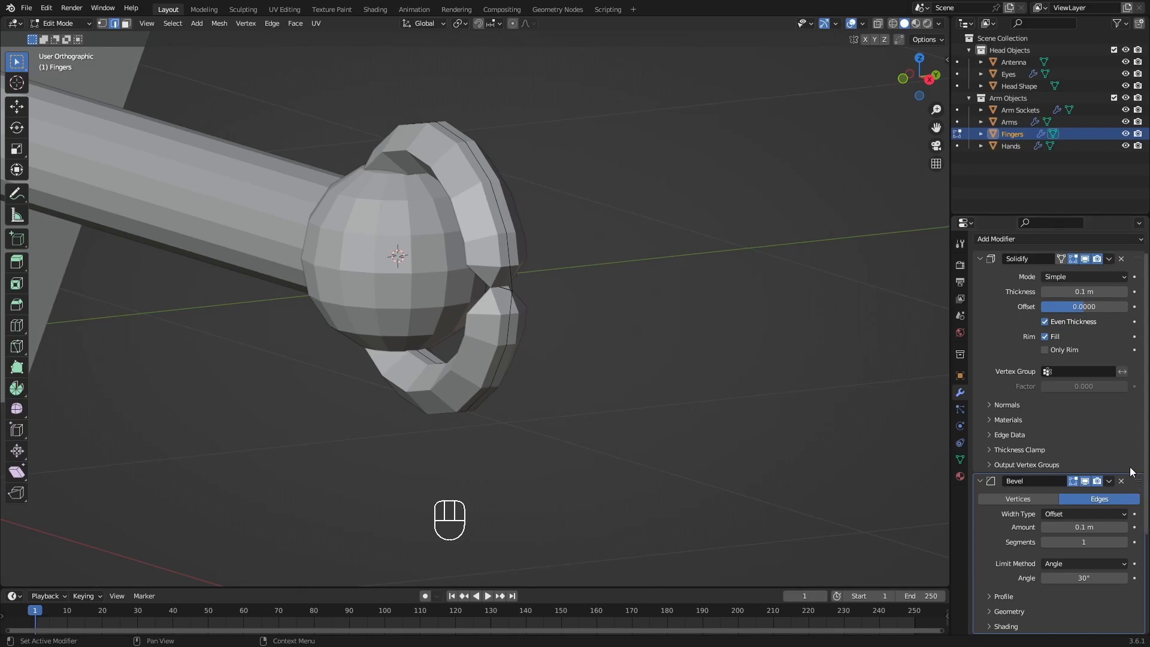
Try the Bevel modifier above Solidify in the fingers' stack, and return it to below Solidify.
scroll(1124, 376, up, 1)
scroll(1123, 374, down, 2)
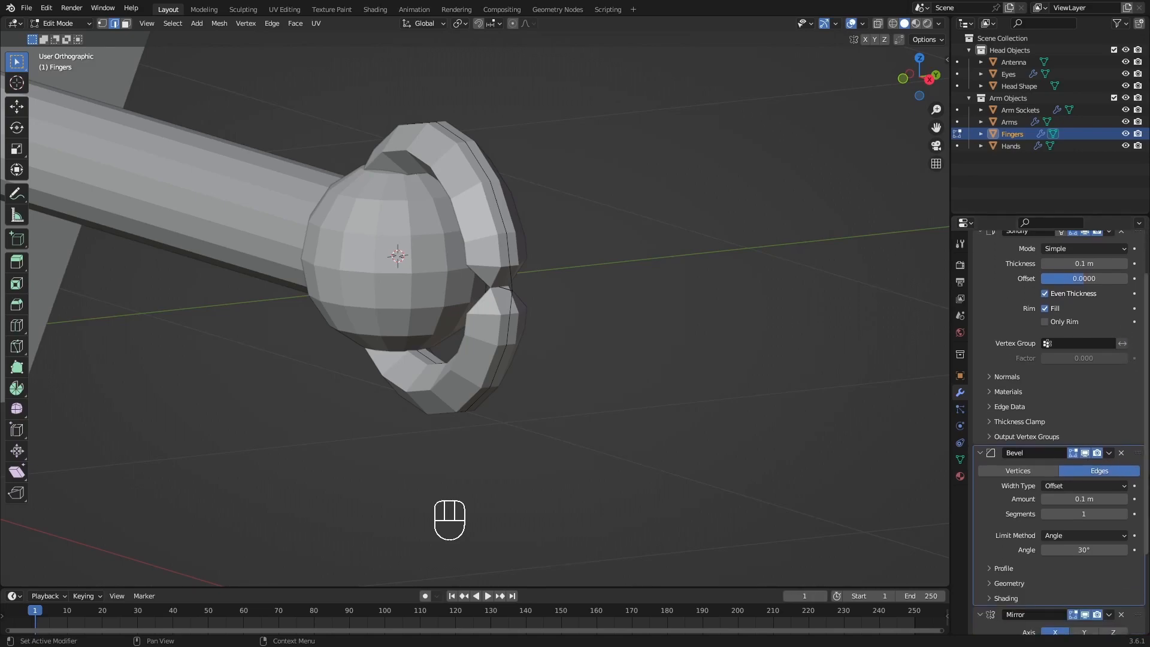
drag(1135, 453, 1113, 223)
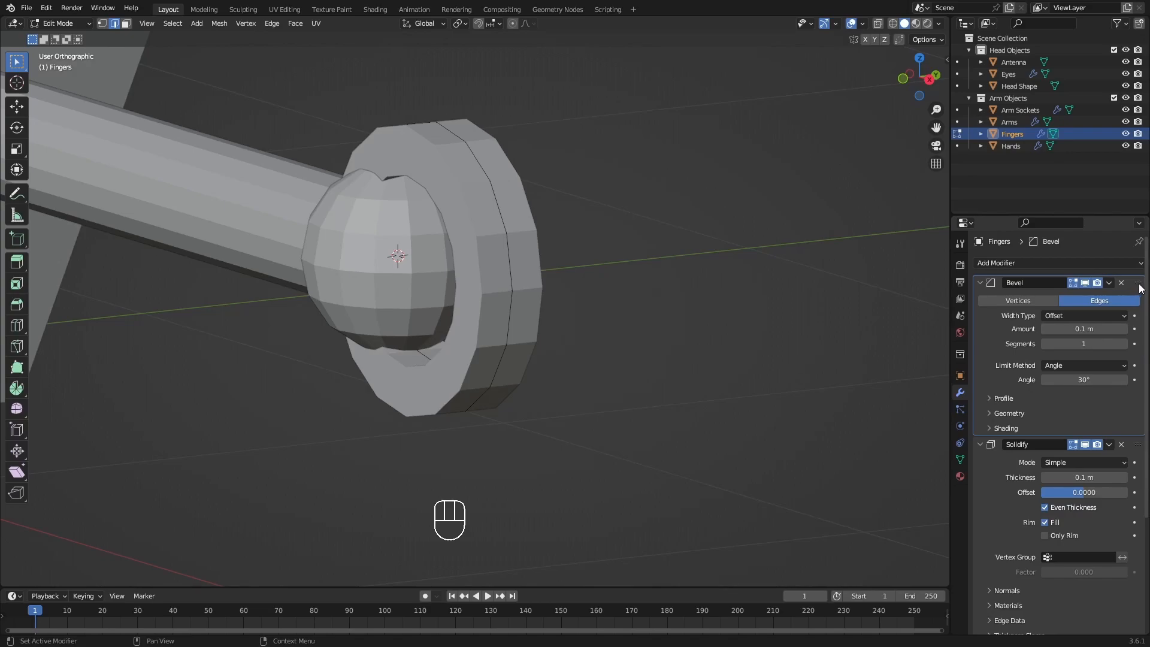
drag(1139, 286, 1129, 479)
Set the fingers' Bevel modifier to an amount of 0.008 m with 2 segments.
middle_drag(677, 299, 407, 241)
middle_drag(475, 255, 503, 270)
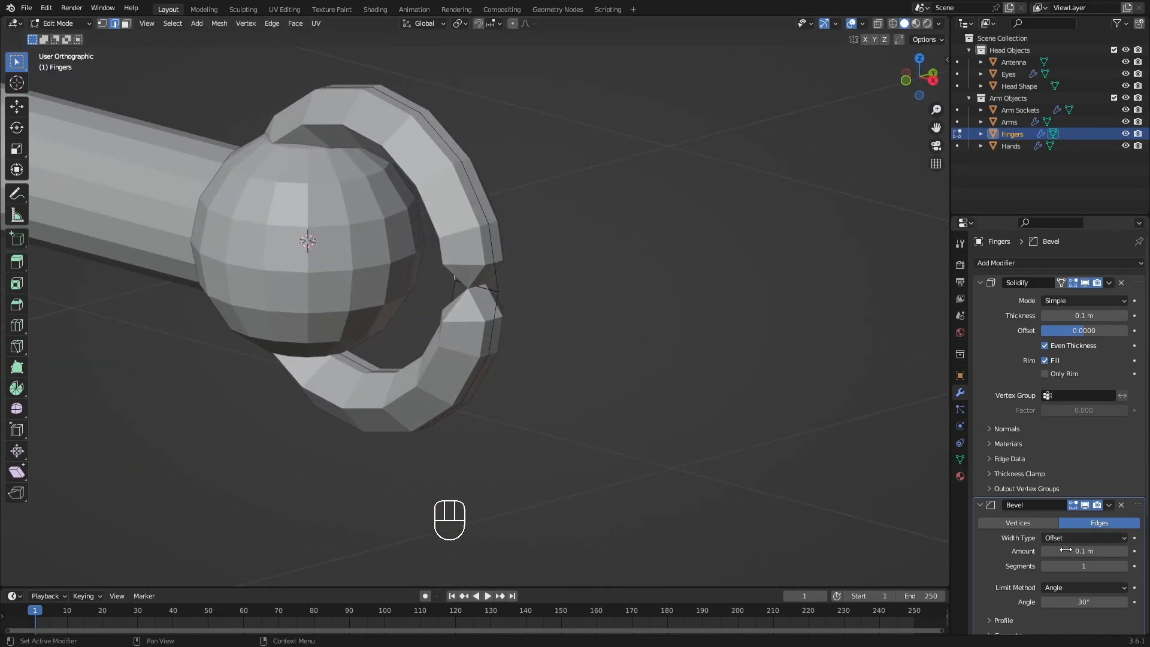
key(shift)
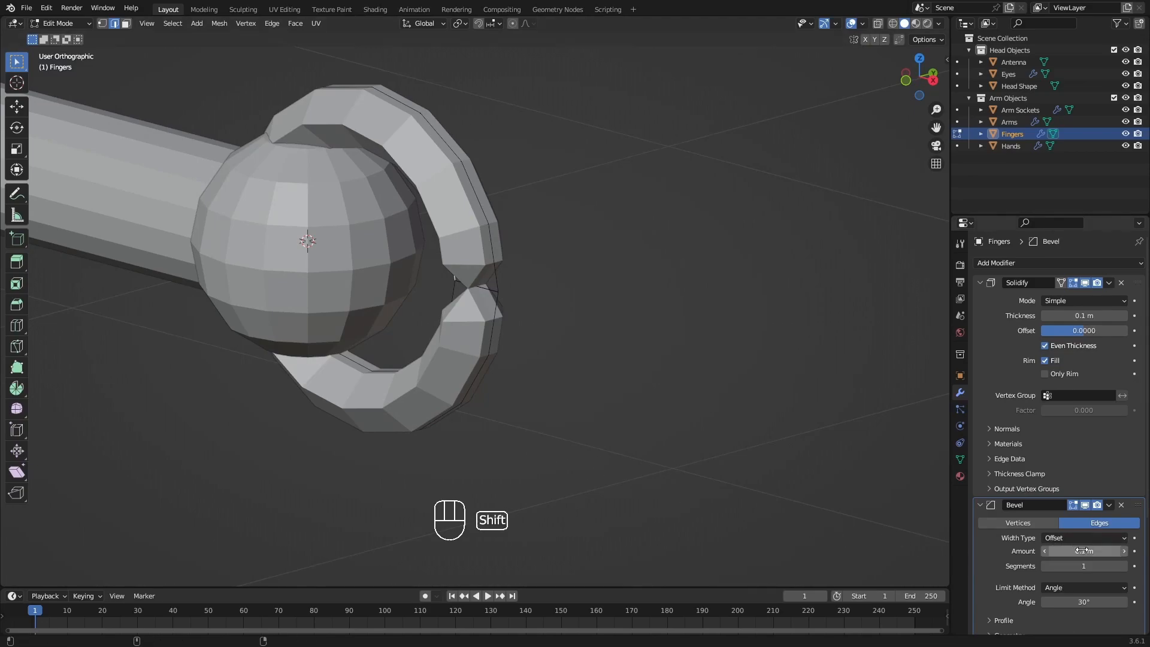
shift+drag(1078, 551, 1052, 551)
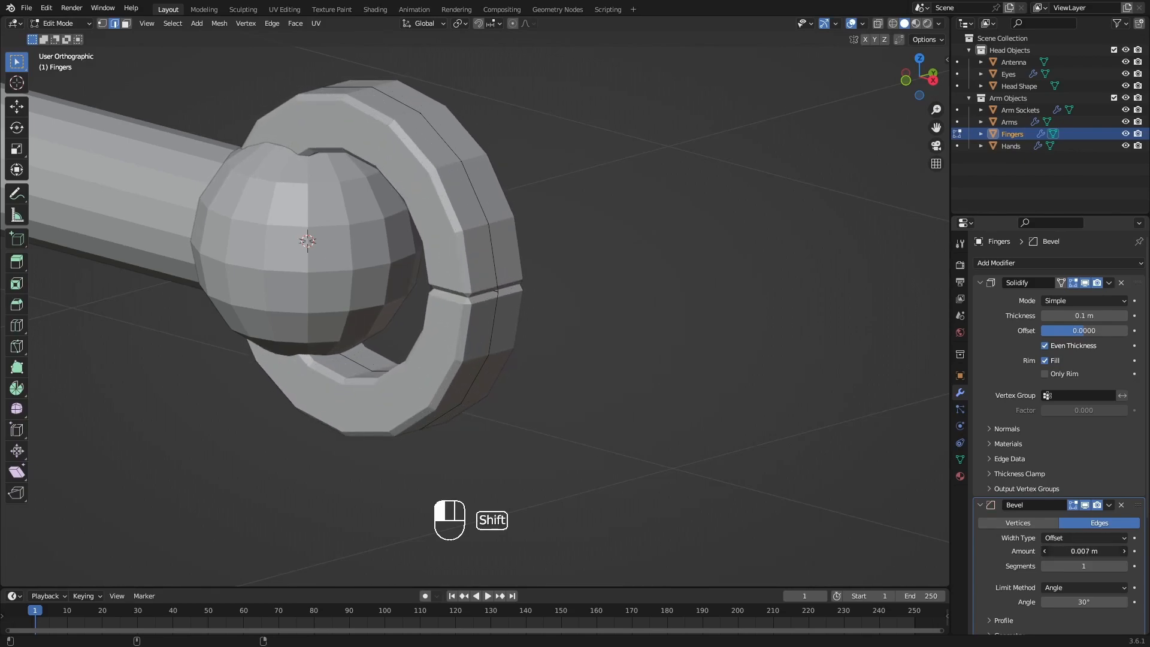
shift+drag(1052, 550, 1054, 550)
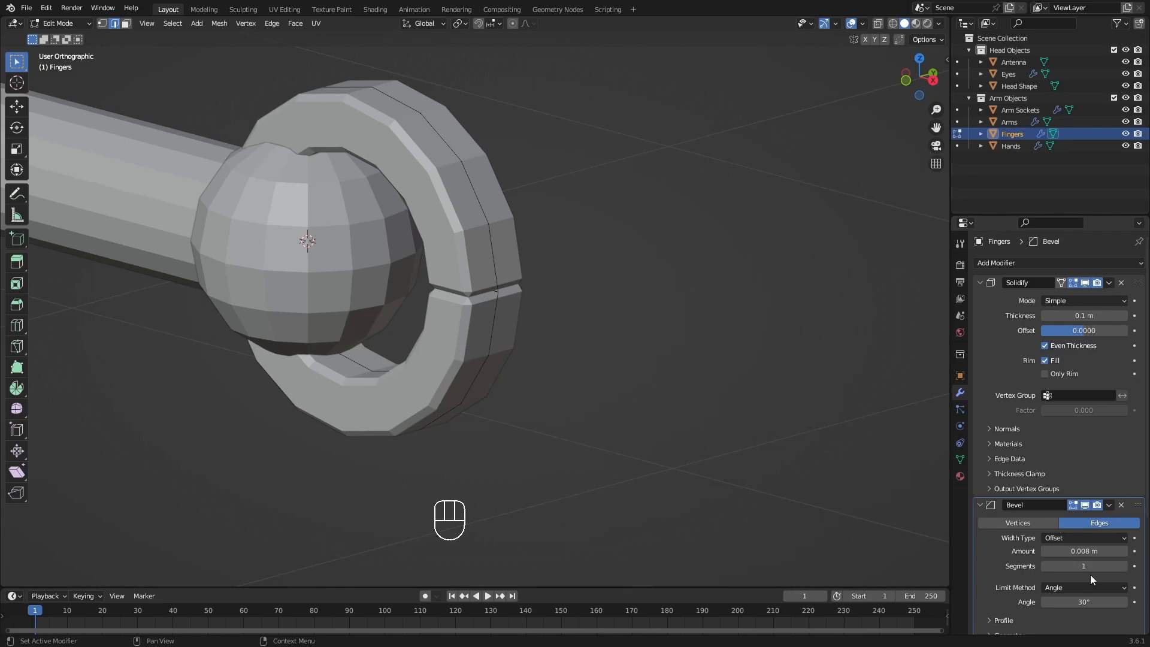
click(1124, 566)
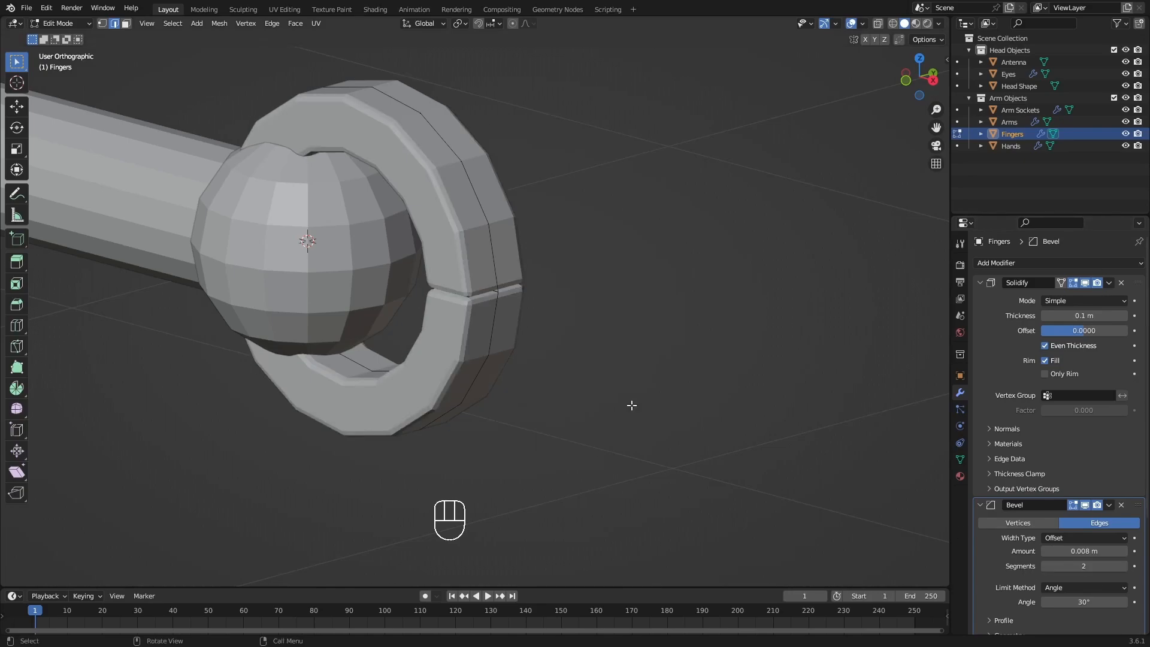
Review the bevelled fingers, arms and whole robot, finishing in the front orthographic view.
middle_drag(497, 352, 791, 414)
scroll(522, 342, down, 4)
shift+middle_drag(312, 309, 582, 335)
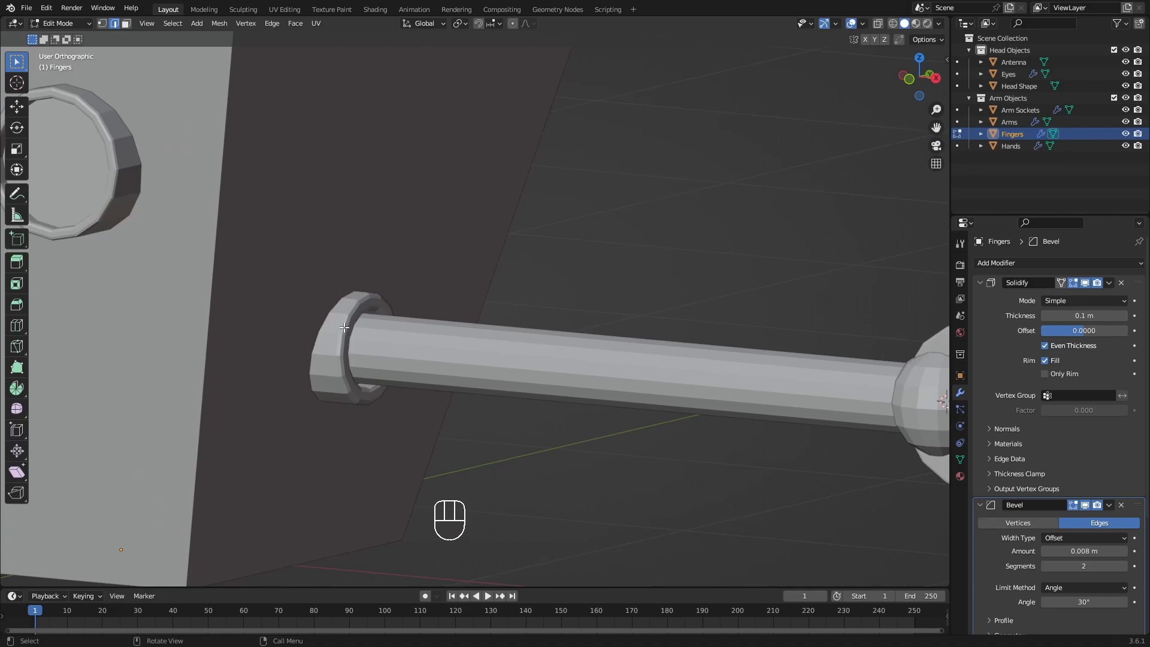
scroll(344, 327, down, 5)
shift+middle_drag(498, 335, 593, 320)
scroll(539, 308, down, 2)
scroll(664, 324, up, 4)
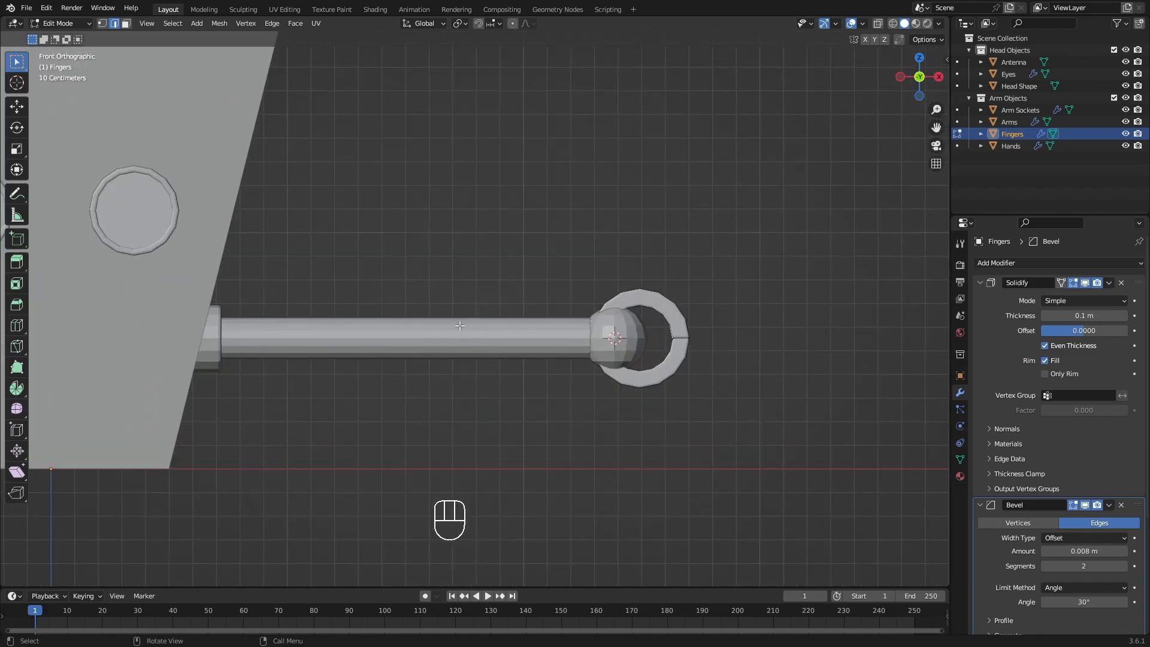
shift+middle_drag(461, 325, 573, 314)
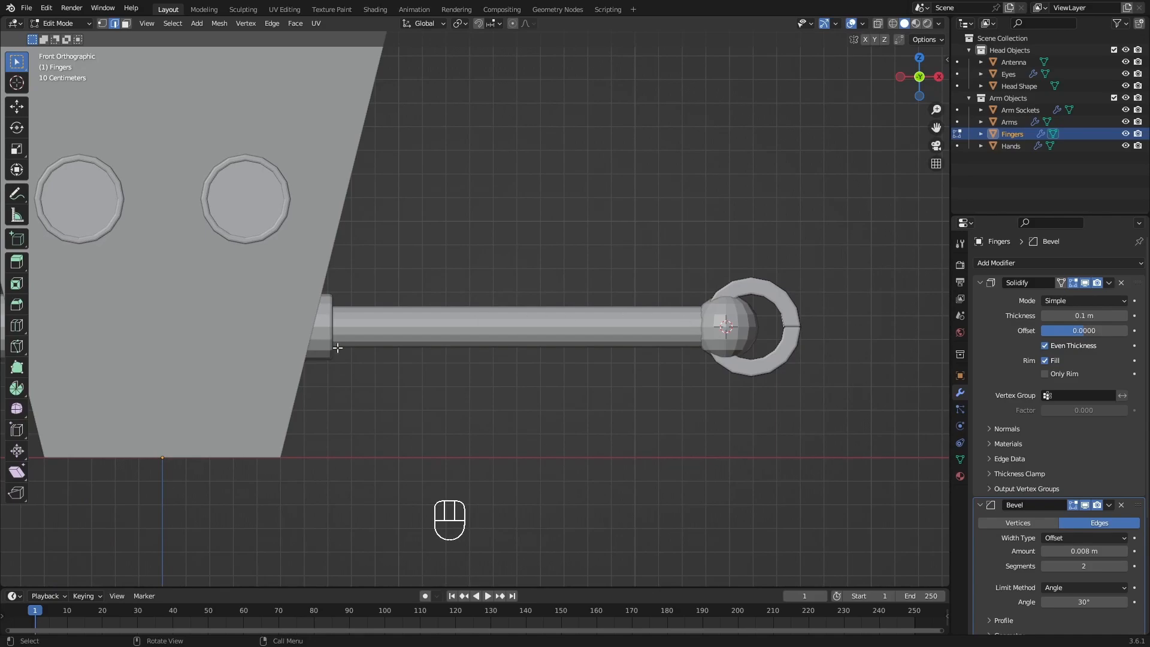
shift+middle_drag(335, 328, 530, 339)
scroll(544, 308, down, 4)
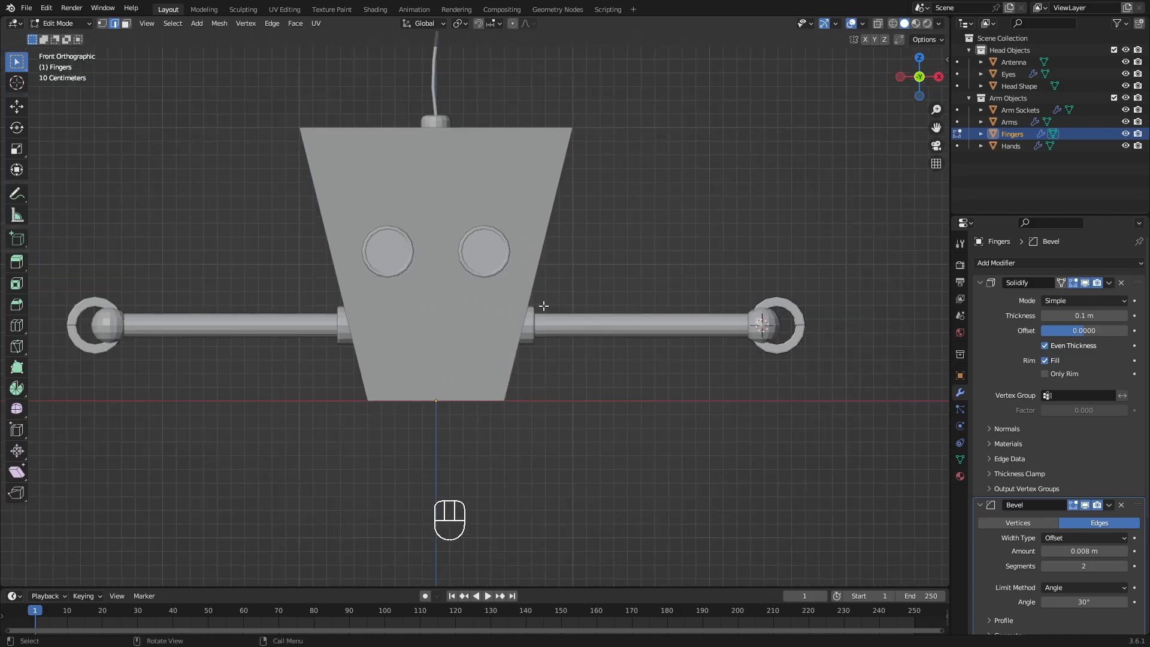
shift+middle_drag(567, 293, 561, 313)
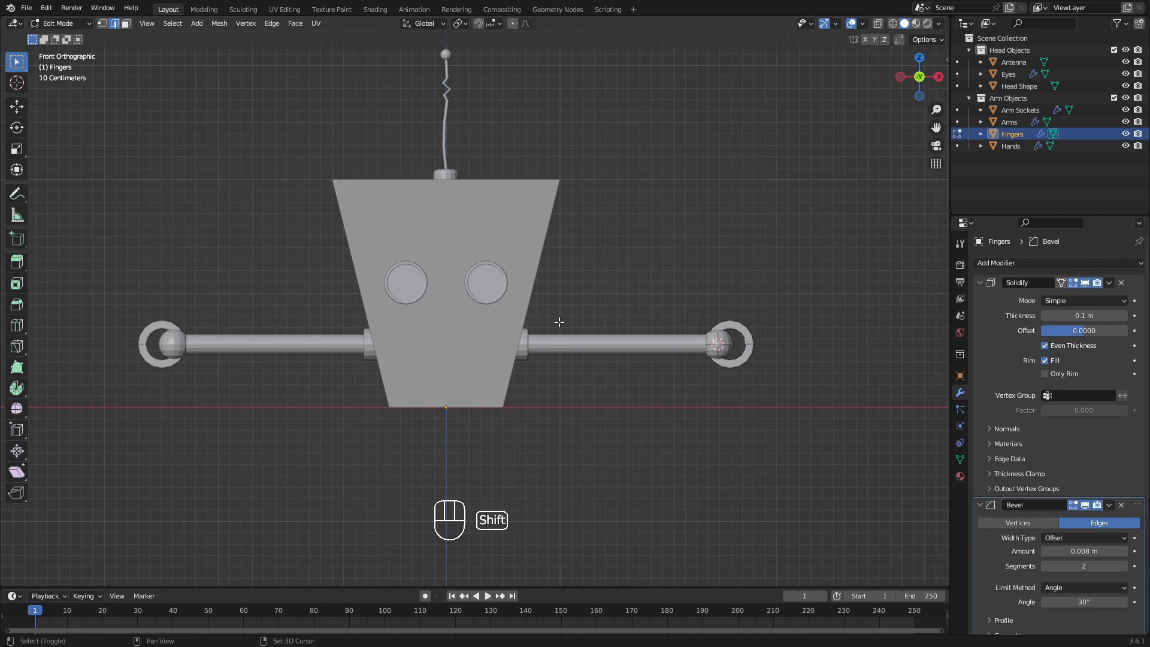
shift+middle_drag(569, 324, 606, 346)
scroll(584, 304, down, 1)
shift+middle_drag(585, 308, 591, 329)
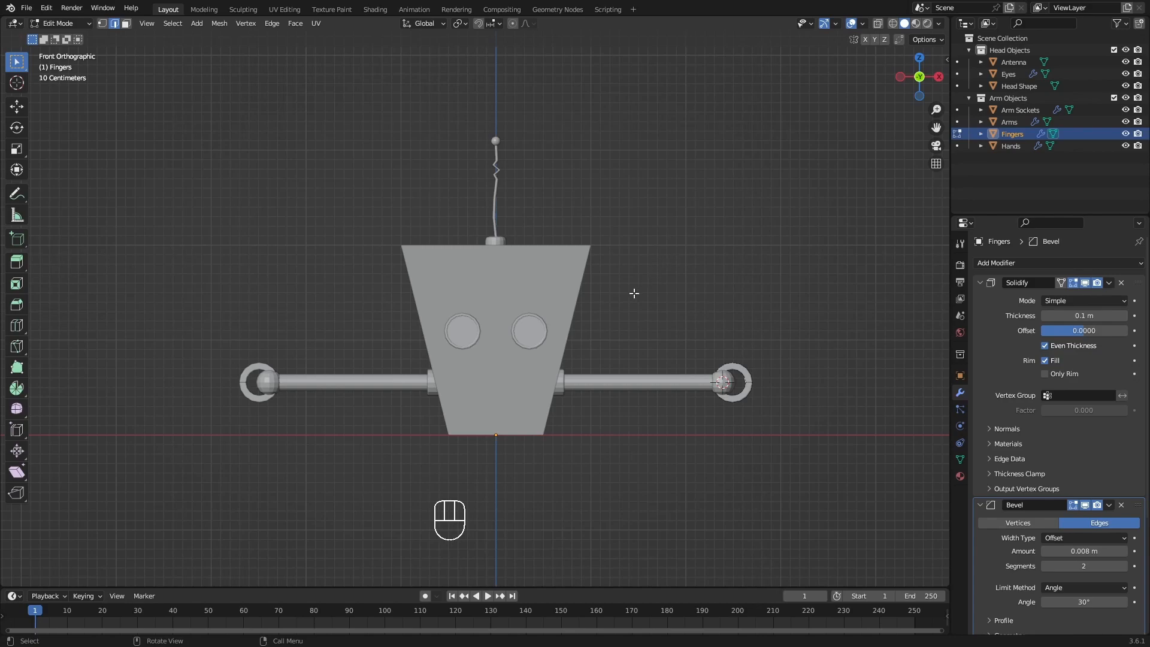
Save the robot model to the existing file BoyBot_01.blend.
key(ctrl)
key(ctrl+s)
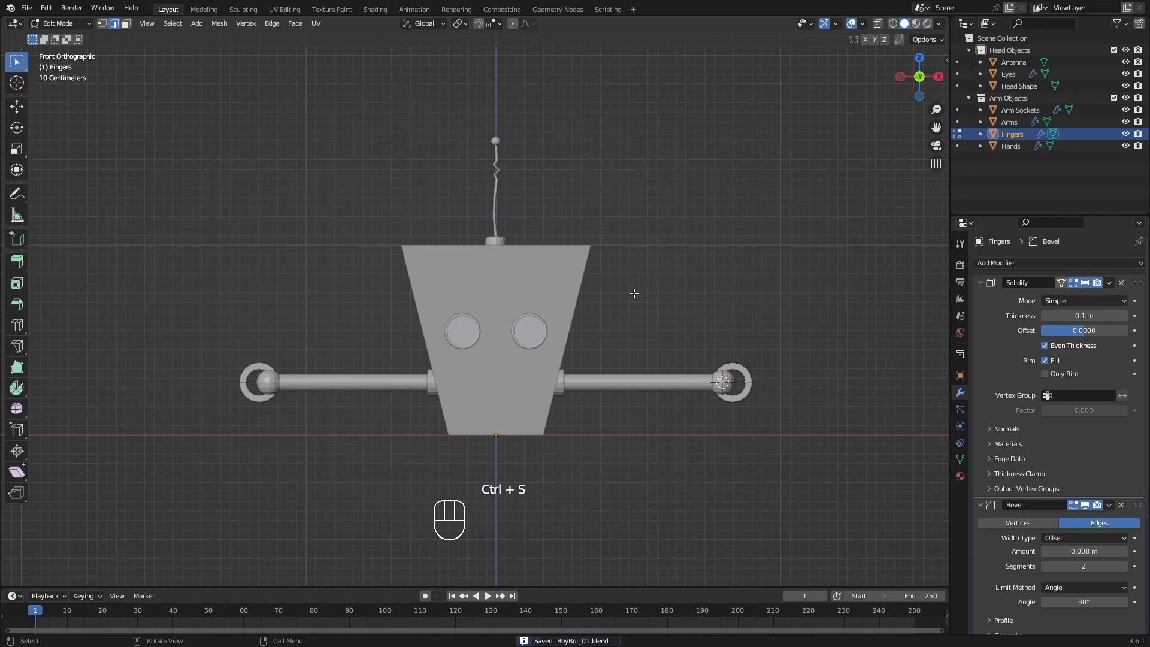
shift+middle_drag(642, 326, 618, 309)
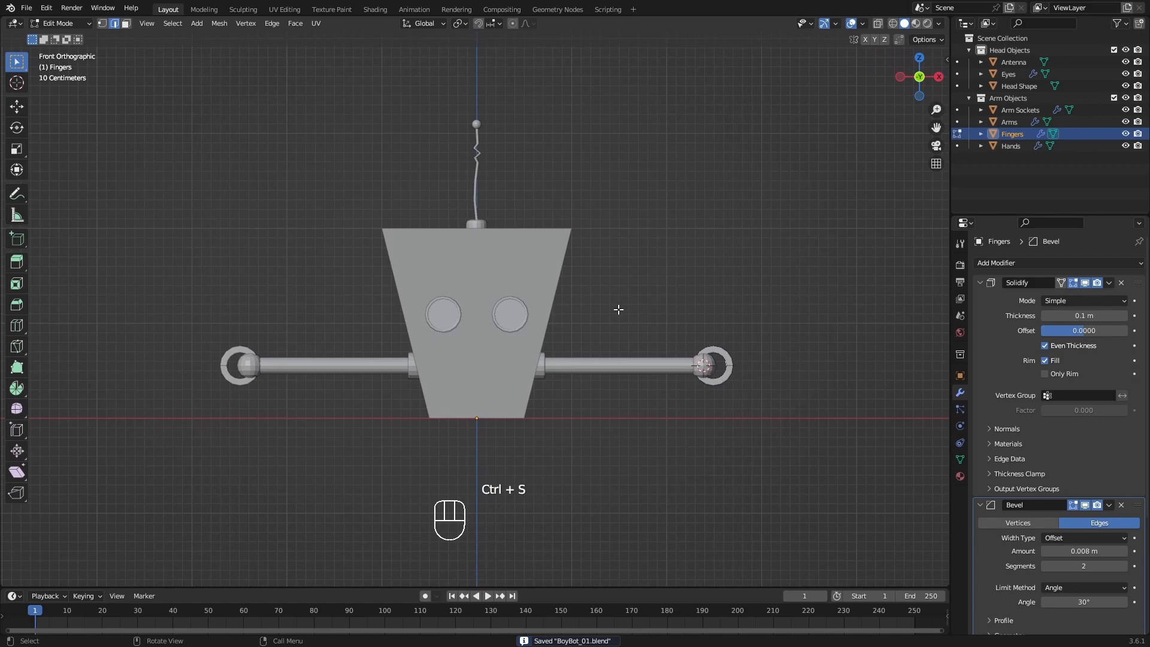